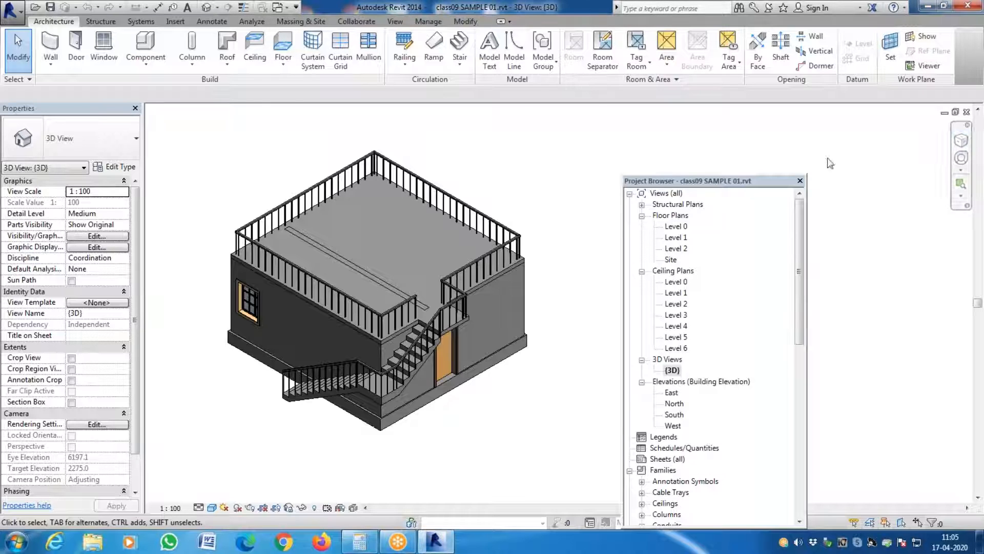
- In the East elevation, inspect the Generic - 230 mm wall's layer structure and the materials available for its structure layer
scroll(490, 309, down, 3)
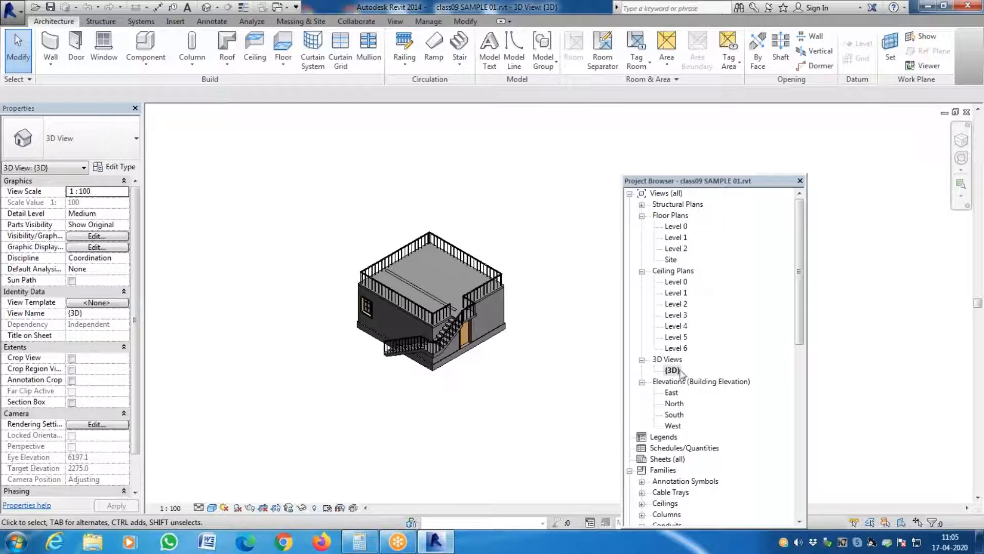
double_click(672, 394)
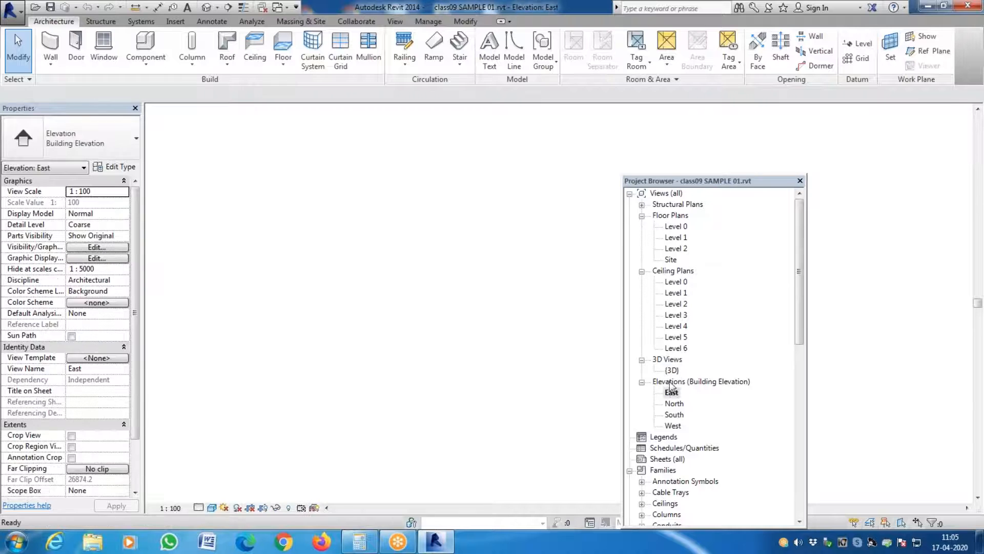
scroll(504, 344, up, 5)
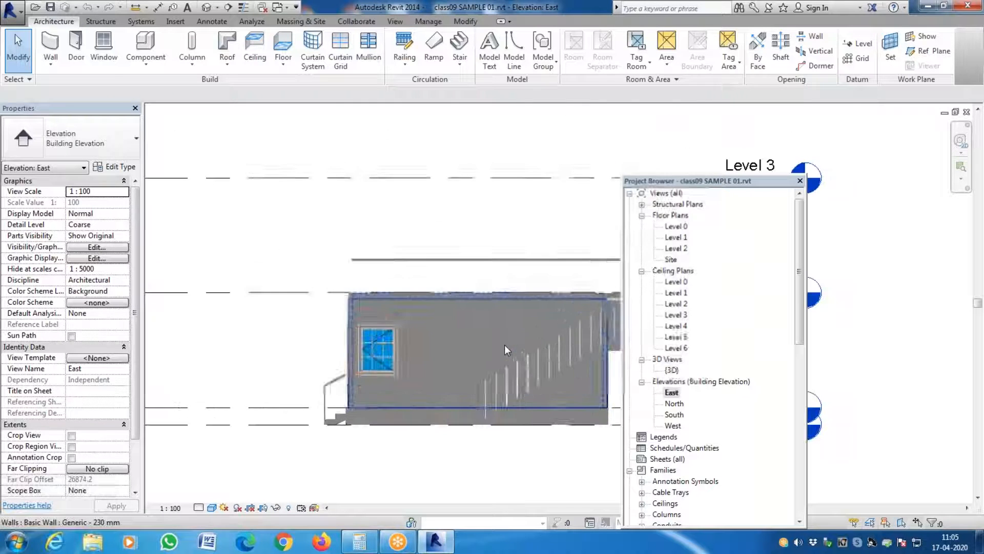
click(476, 339)
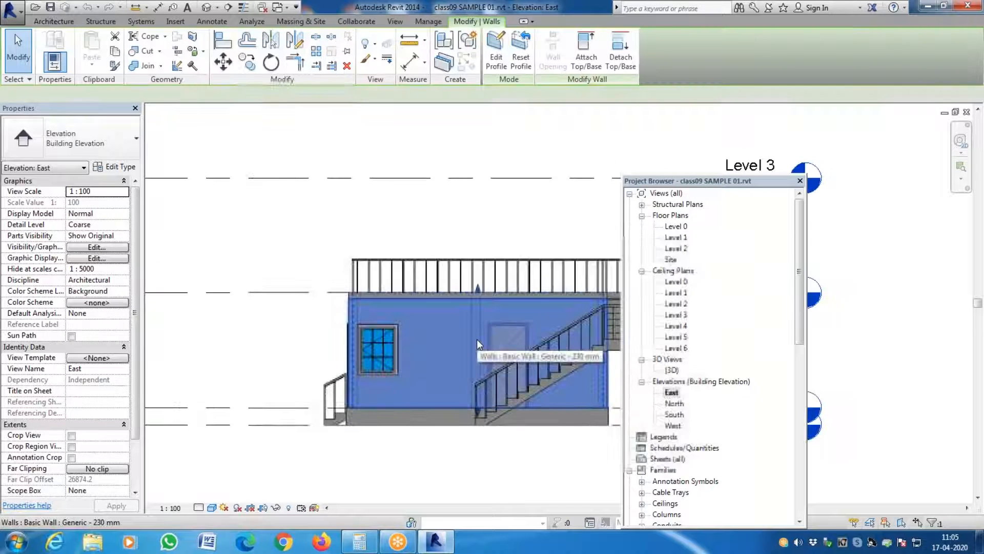
click(118, 167)
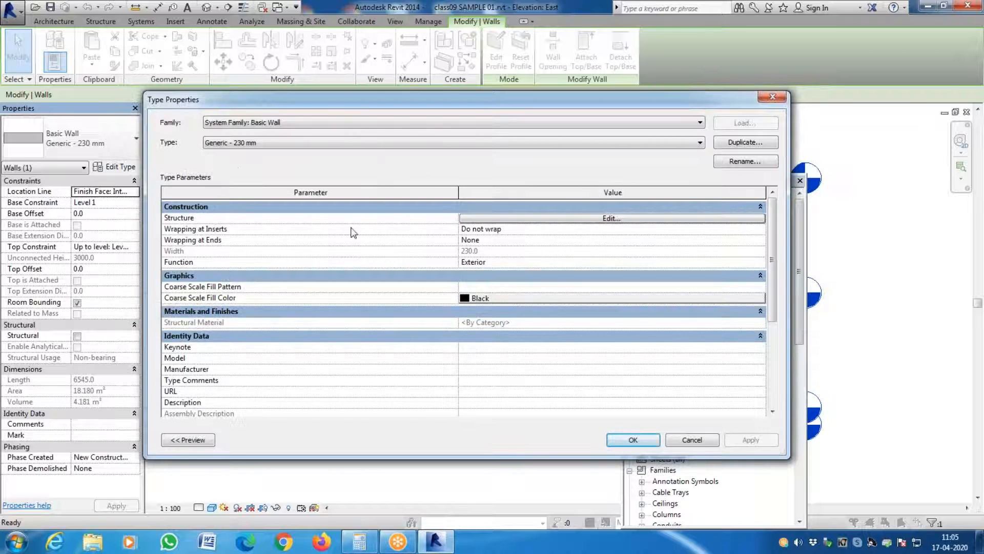
click(628, 222)
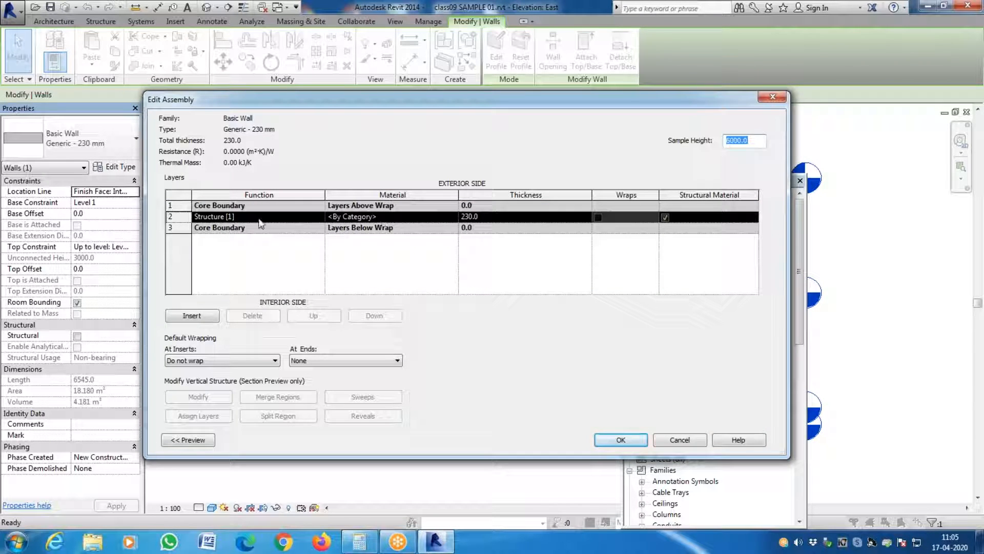
click(453, 217)
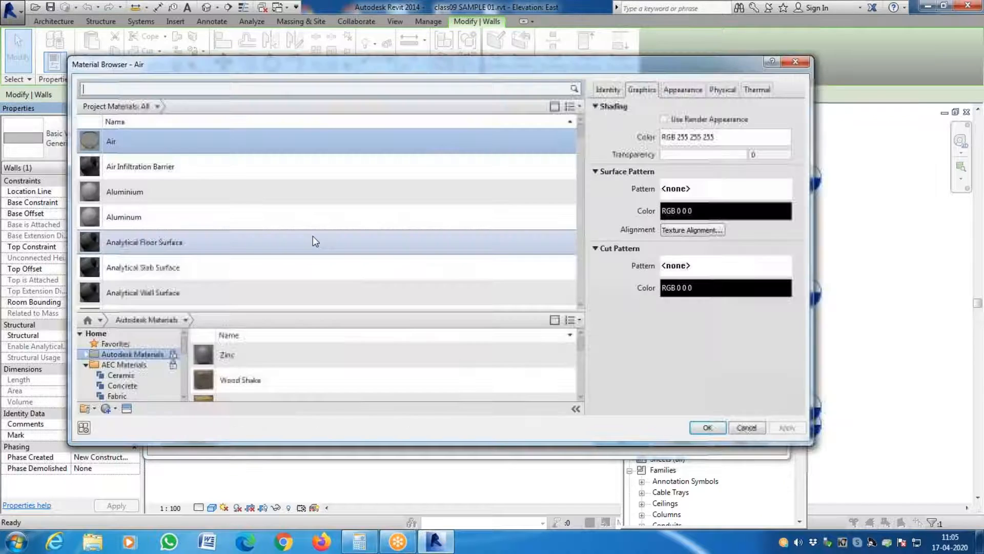
click(748, 428)
click(620, 440)
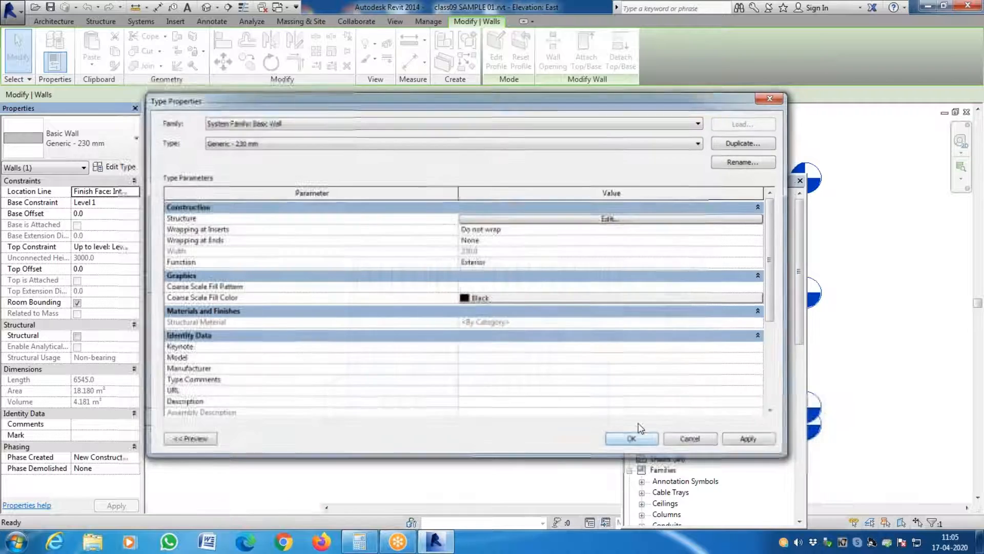
click(633, 437)
key(Escape)
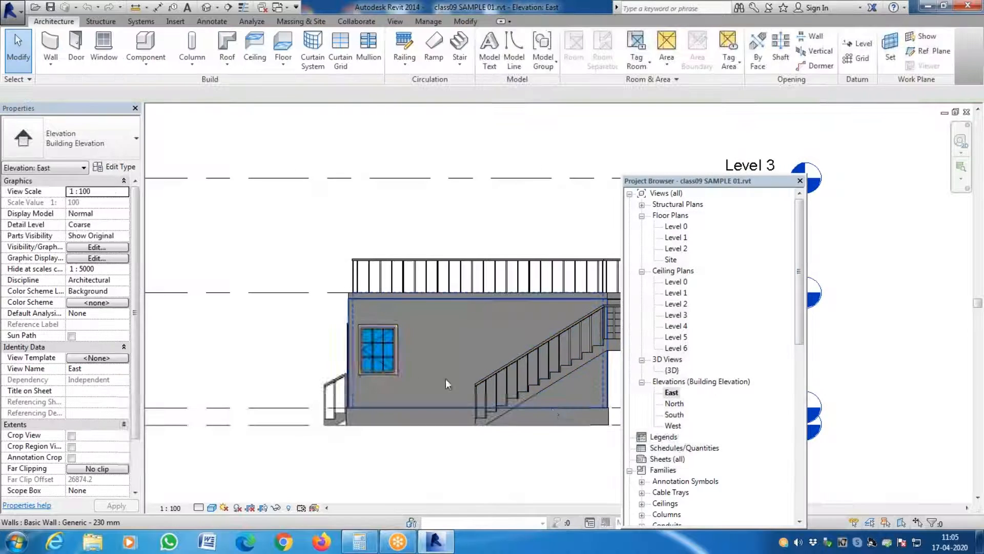
- Return to the 3D view and inspect the type properties of the outdoor monolithic stair
double_click(671, 371)
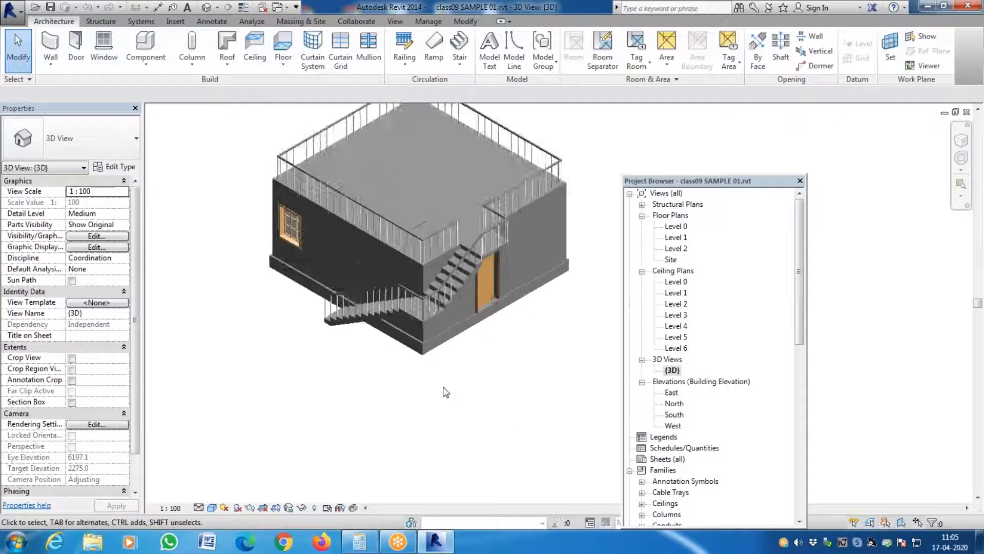
scroll(226, 332, up, 3)
scroll(193, 347, down, 3)
scroll(316, 345, up, 3)
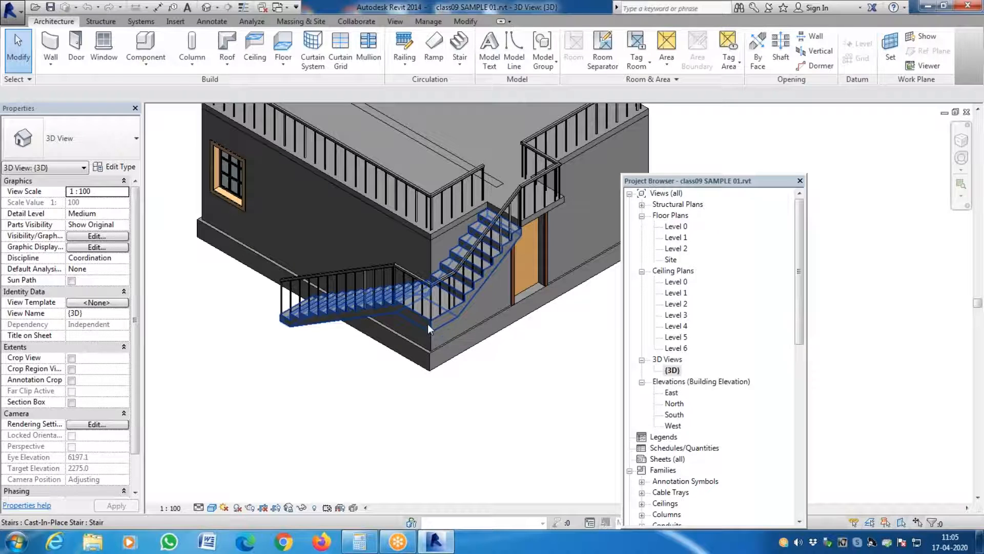
click(427, 324)
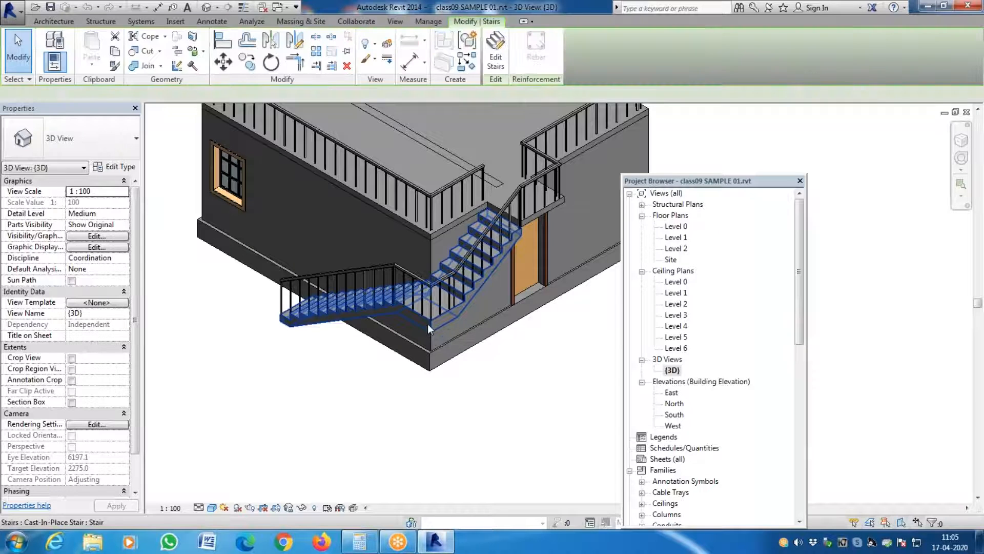
click(129, 168)
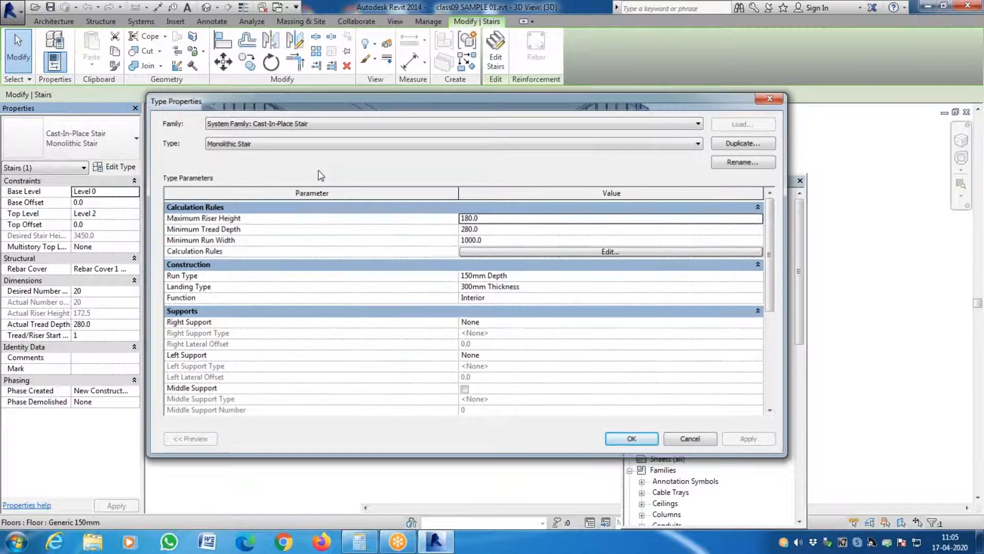
key(Escape)
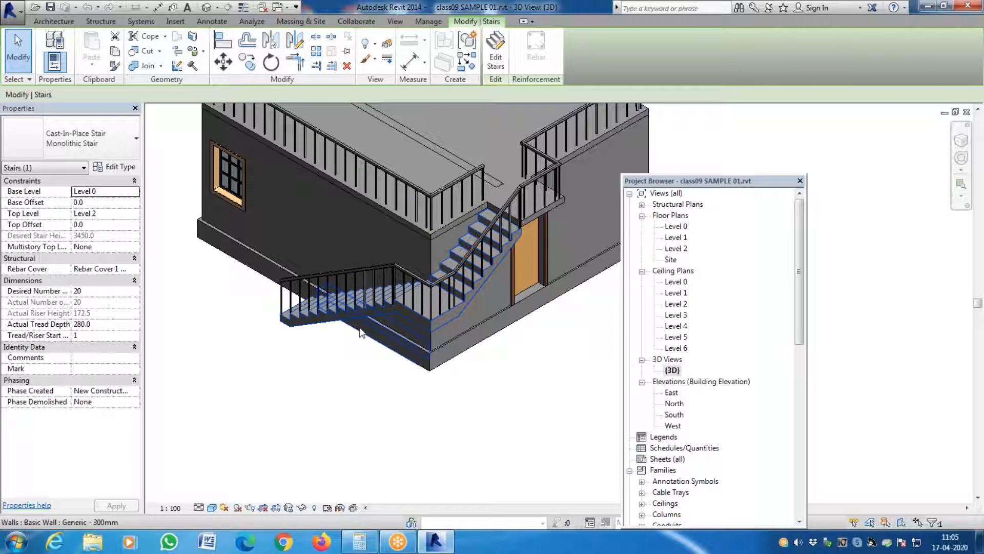
- Use Paint to apply the WHITE WALL material to the stair landing's top and outer side face
key(b)
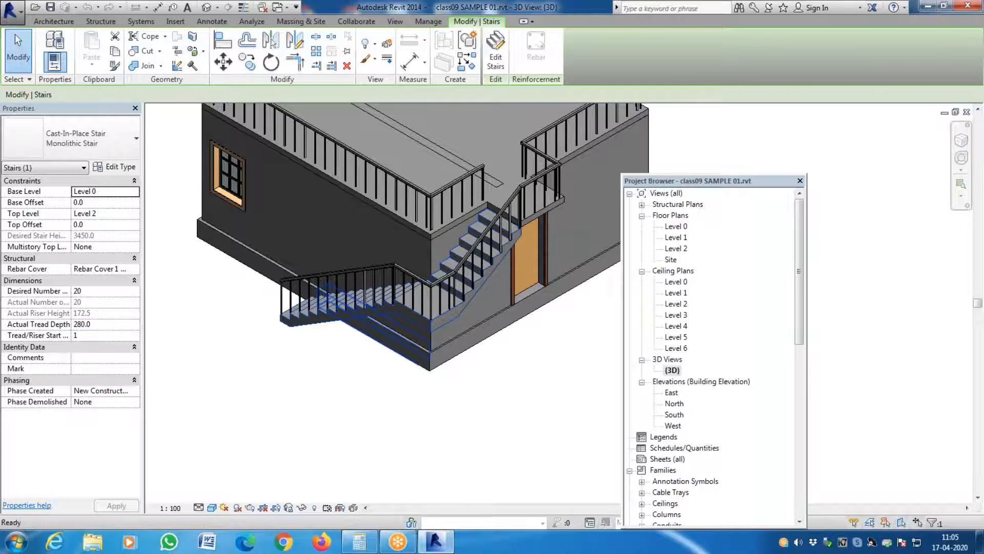
key(Escape)
key(t)
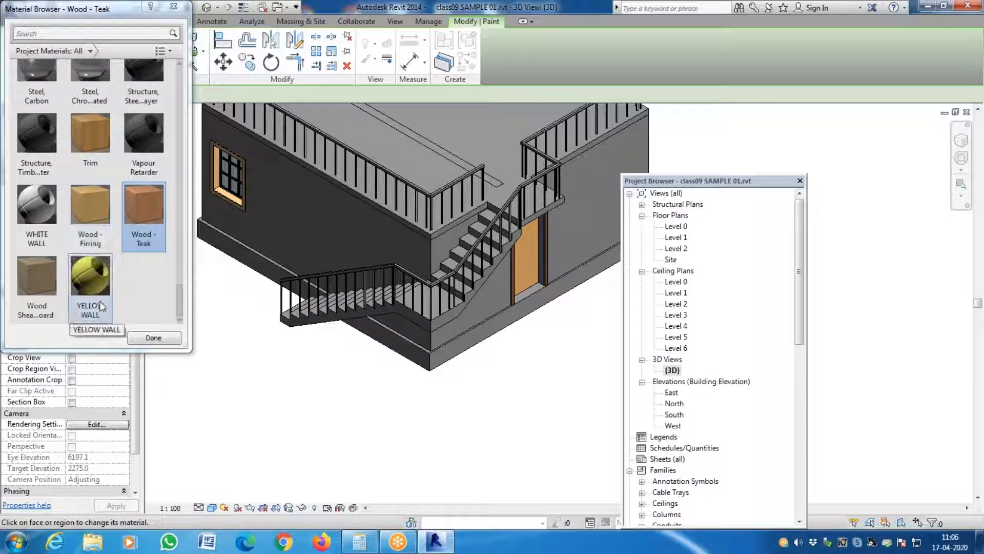
click(37, 226)
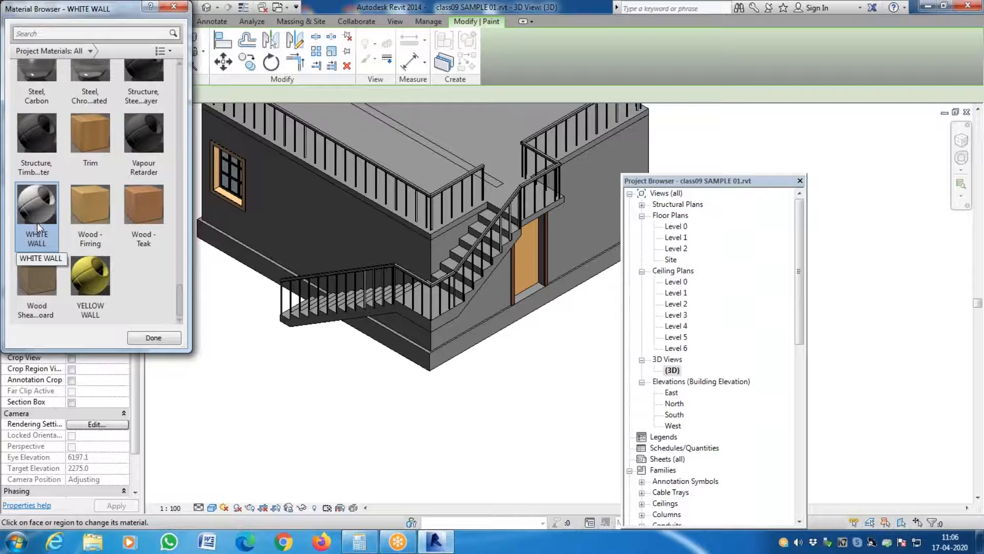
click(419, 321)
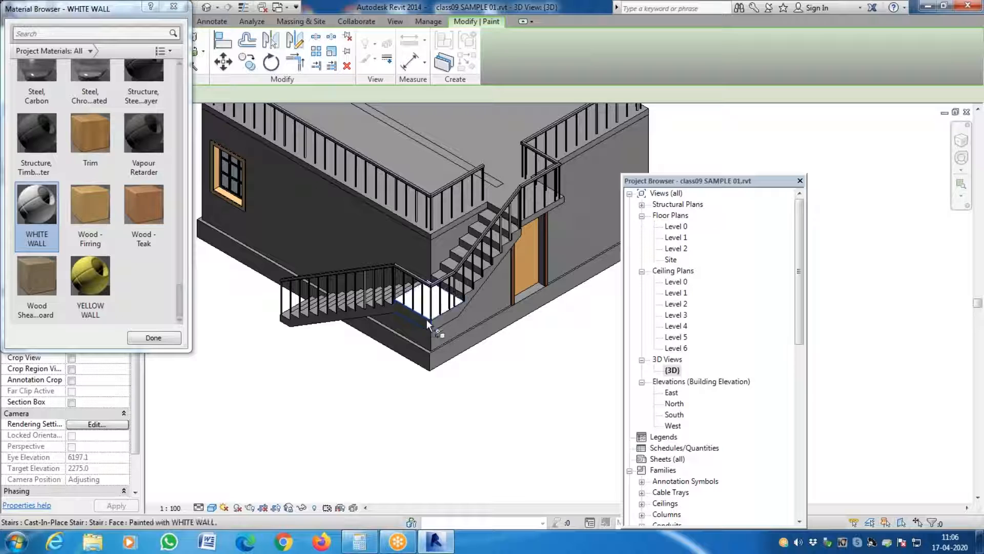
click(444, 317)
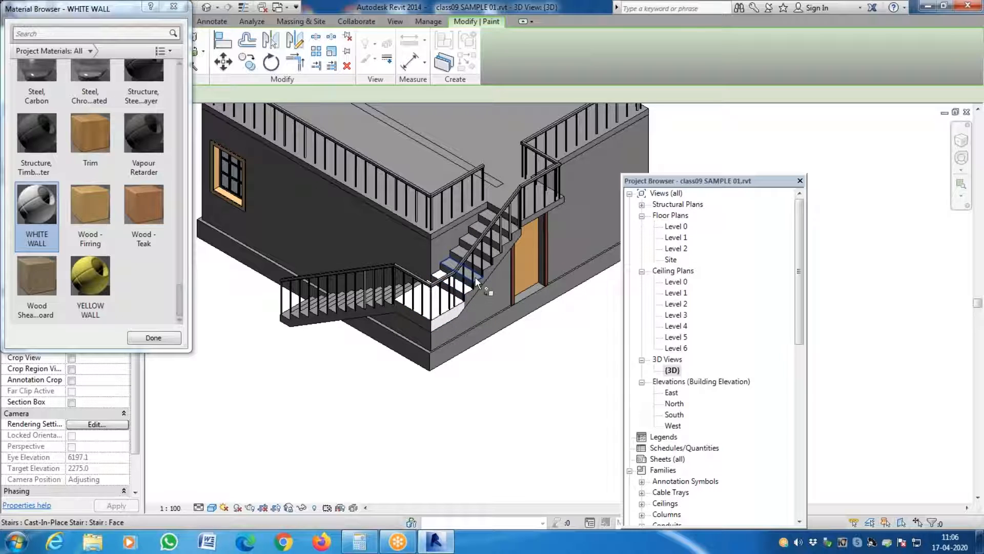
- Paint the upper flight's treads and outer side face with WHITE WALL
scroll(476, 278, up, 5)
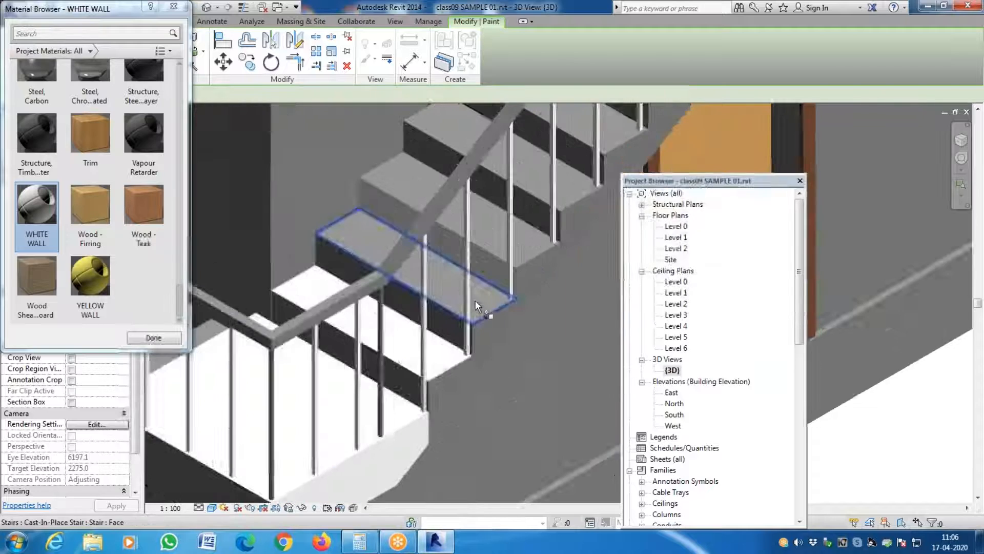
click(474, 300)
click(520, 239)
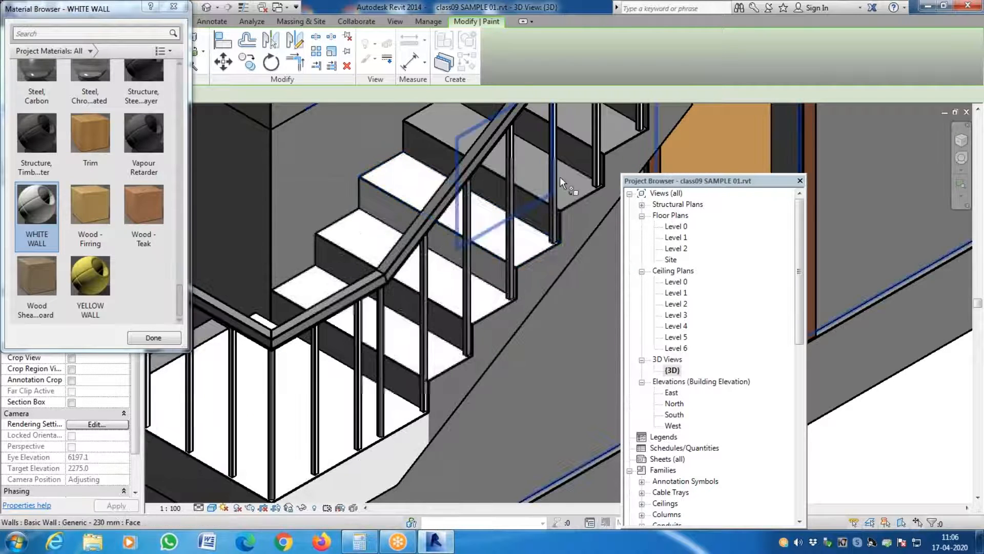
click(563, 191)
scroll(554, 194, down, 3)
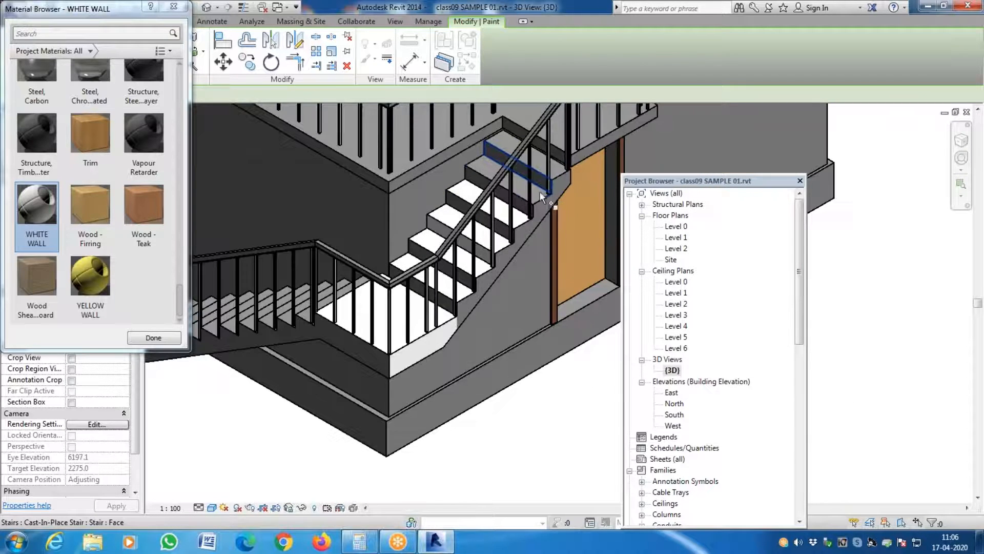
click(546, 197)
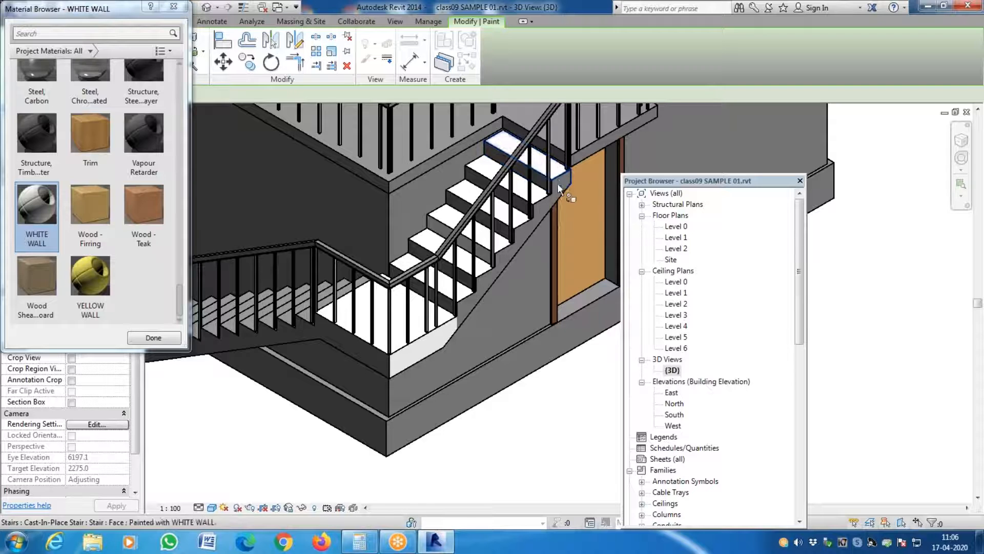
click(530, 230)
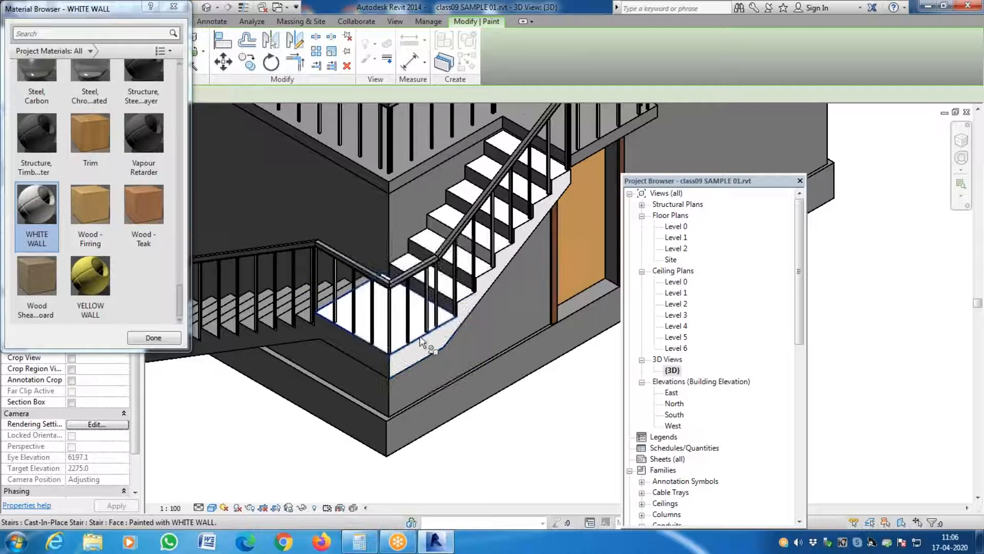
- Paint the risers of the upper stair flight with WHITE WALL
scroll(429, 324, up, 2)
scroll(430, 324, up, 1)
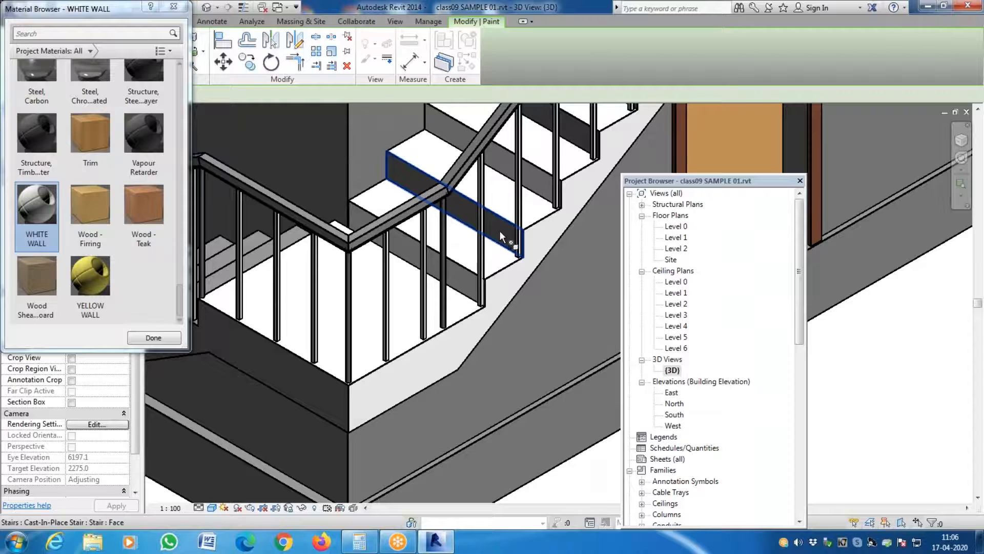
scroll(538, 184, down, 3)
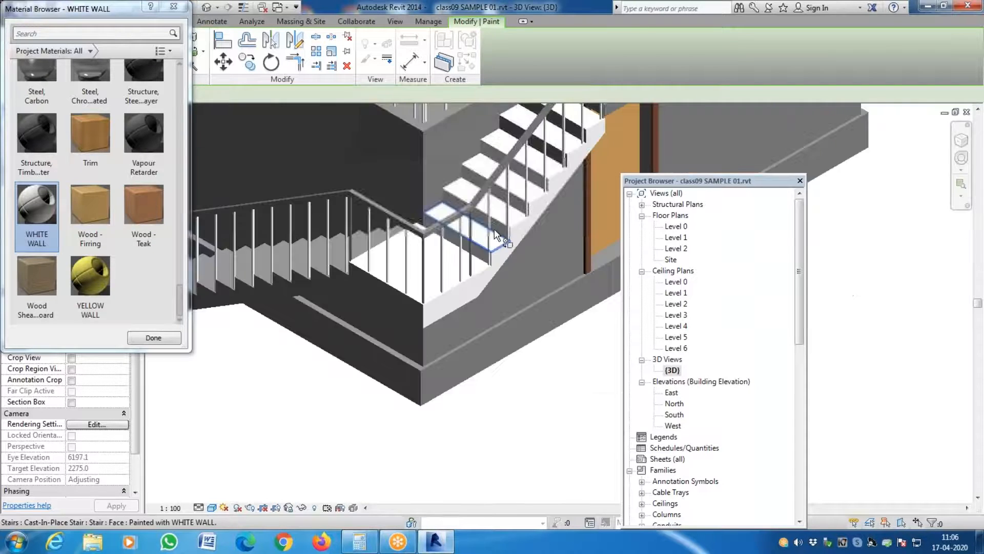
scroll(568, 136, up, 2)
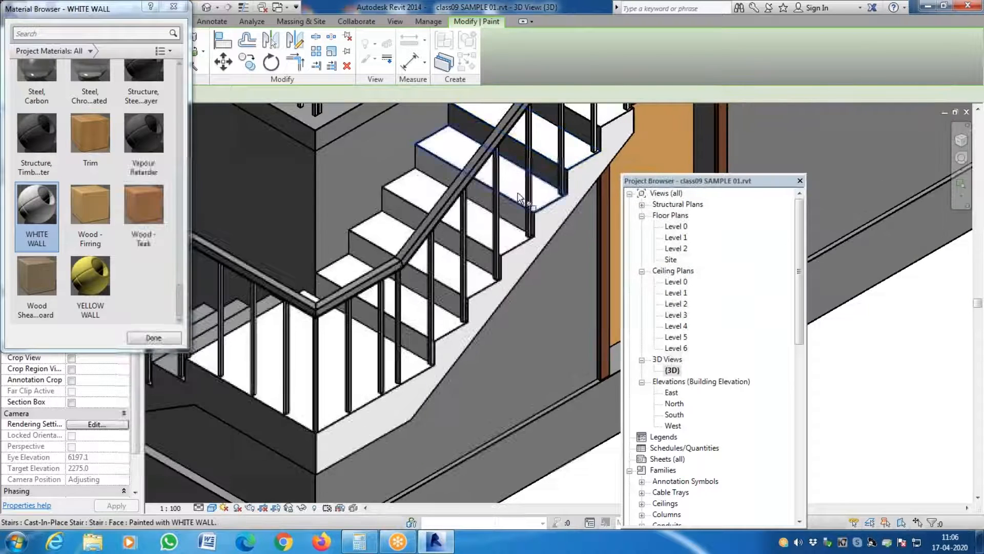
scroll(522, 197, down, 2)
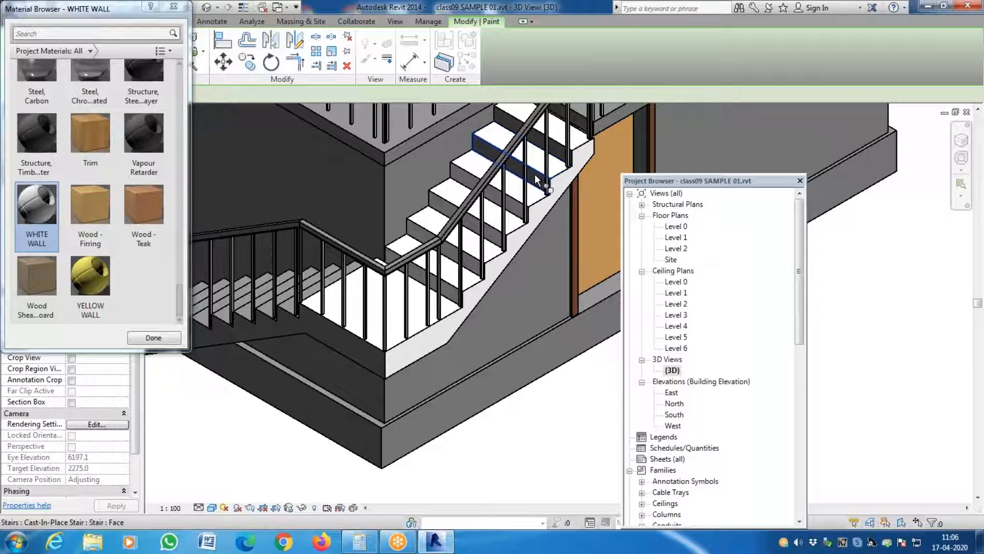
click(539, 179)
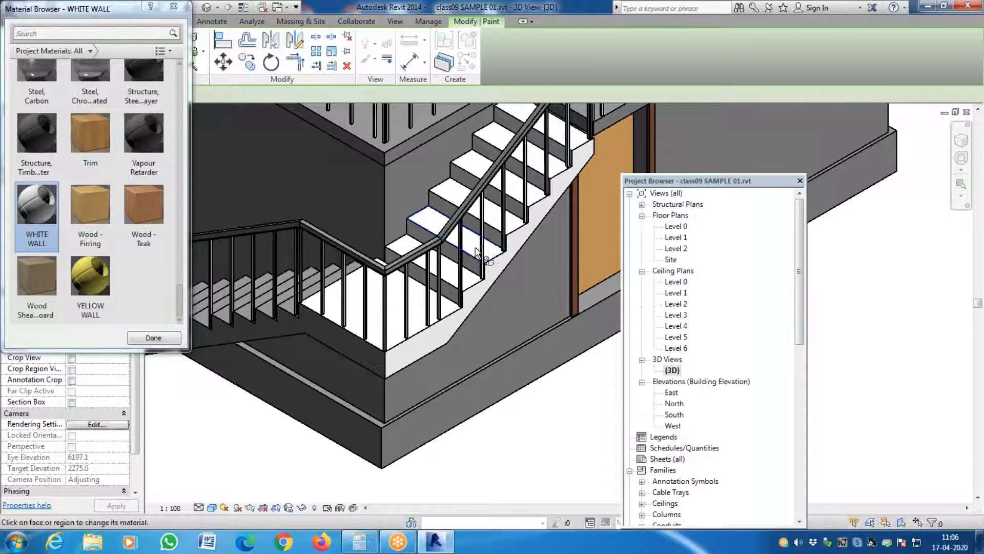
scroll(365, 322, down, 3)
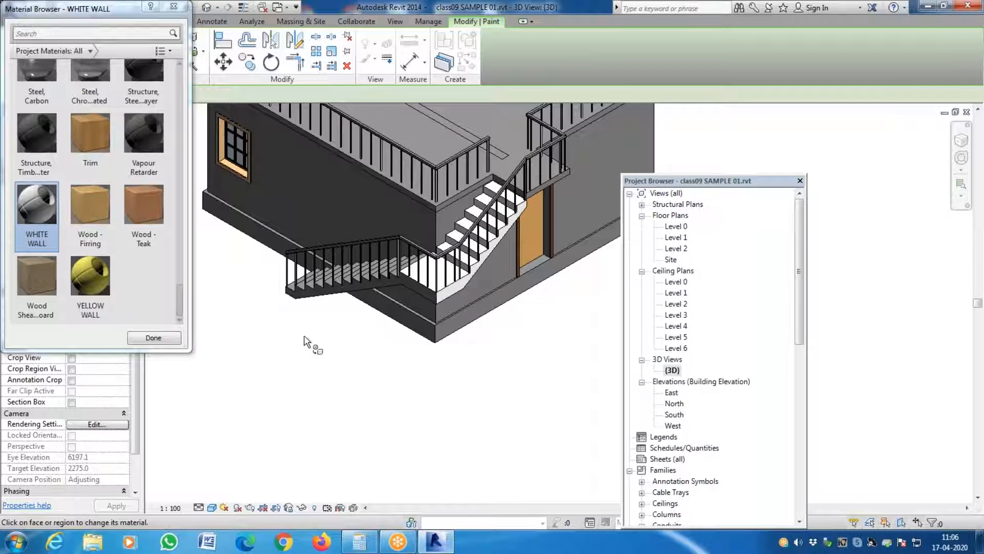
- Use Remove Paint to strip the WHITE WALL material from the top face of the stair landing
key(Escape)
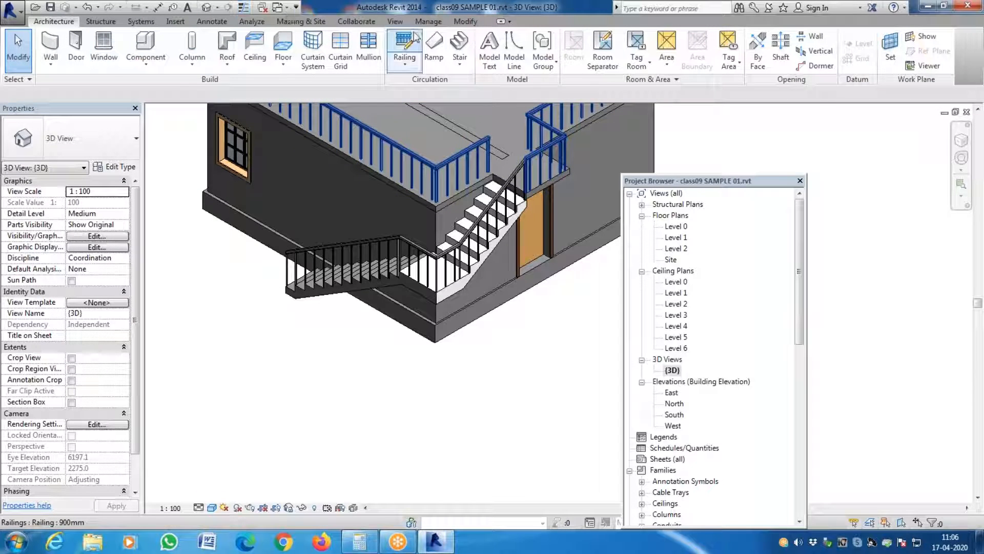
click(481, 23)
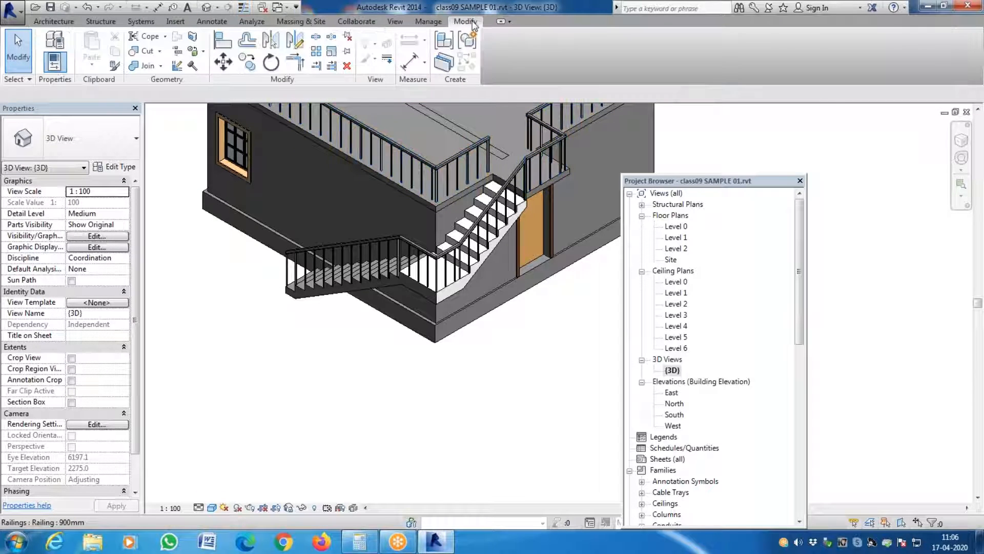
click(204, 53)
click(228, 96)
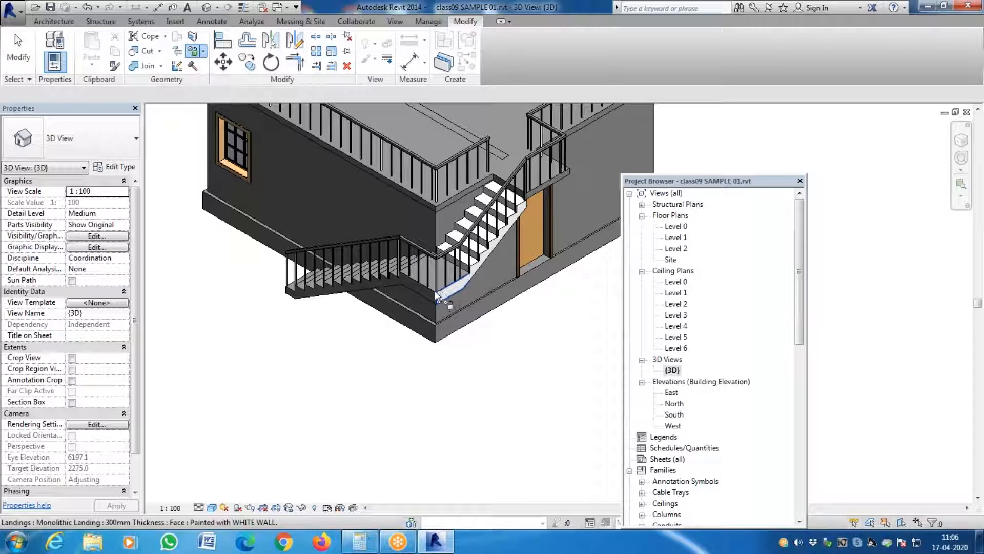
- Use Paint to apply the WHITE WALL material to the top face of the stair landing
click(204, 52)
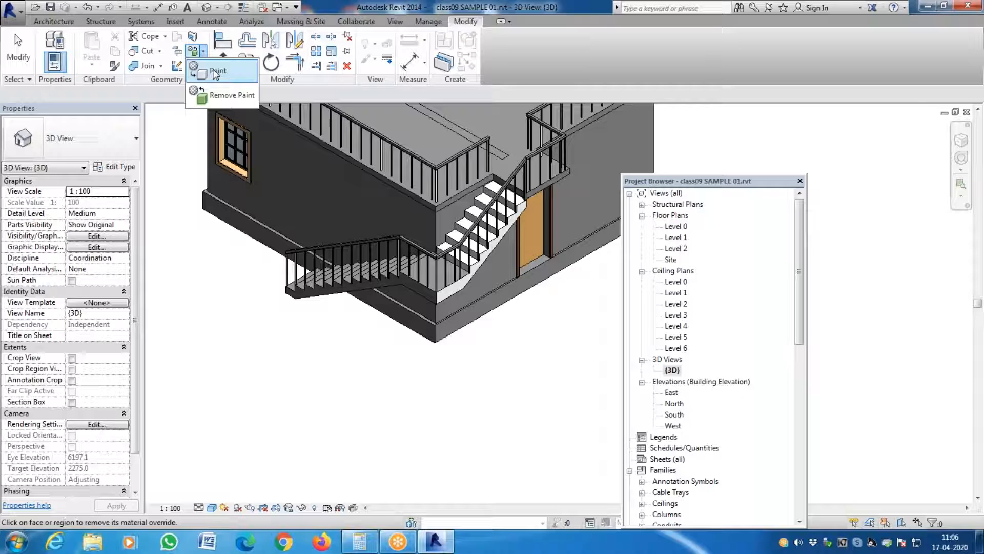
click(220, 73)
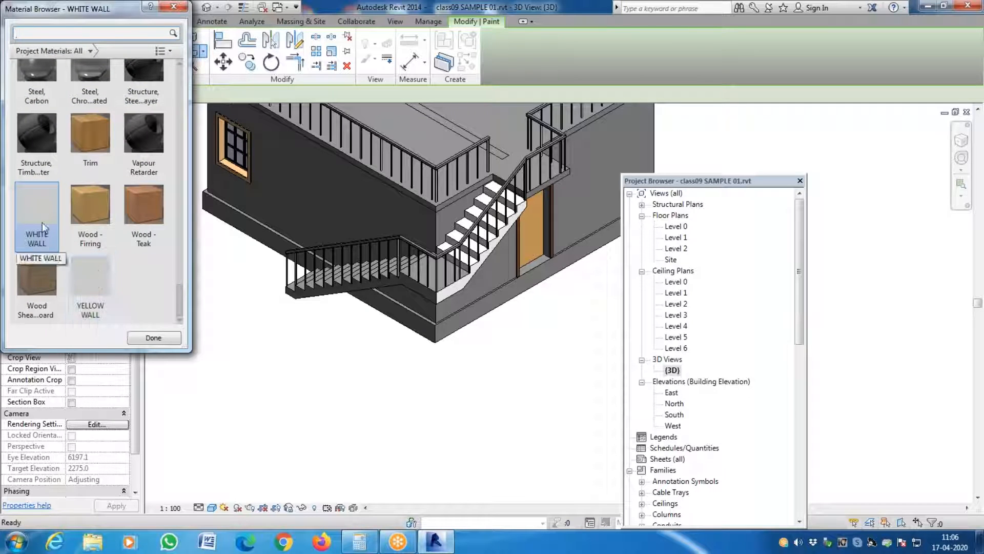
click(438, 287)
scroll(462, 282, up, 3)
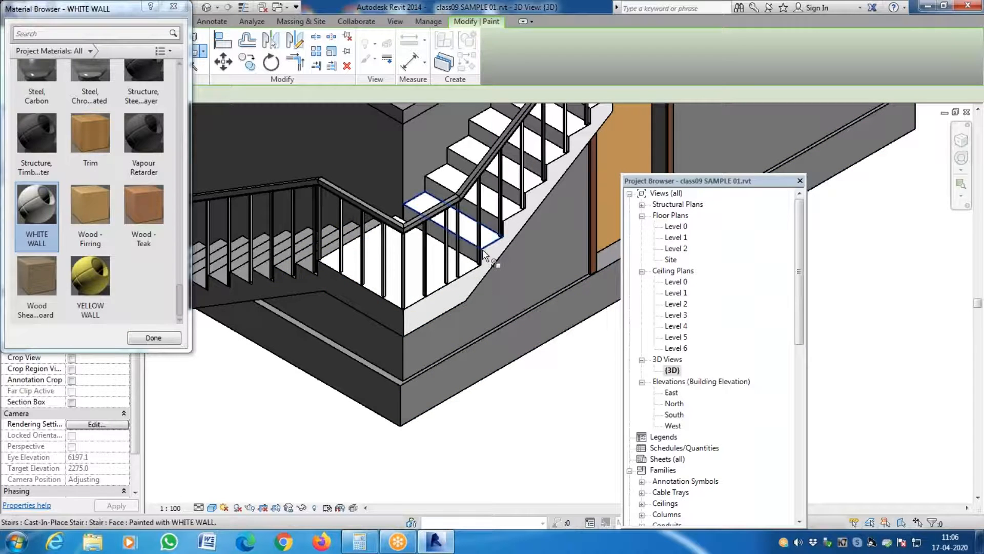
- Paint the risers of the upper stair flight with the YELLOW WALL material
scroll(438, 185, up, 2)
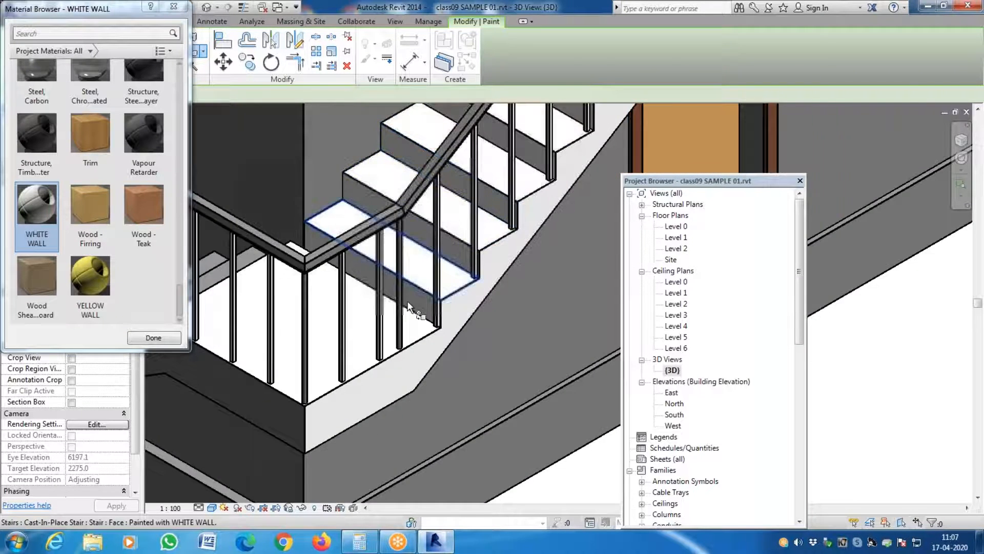
scroll(411, 307, up, 3)
scroll(479, 285, down, 4)
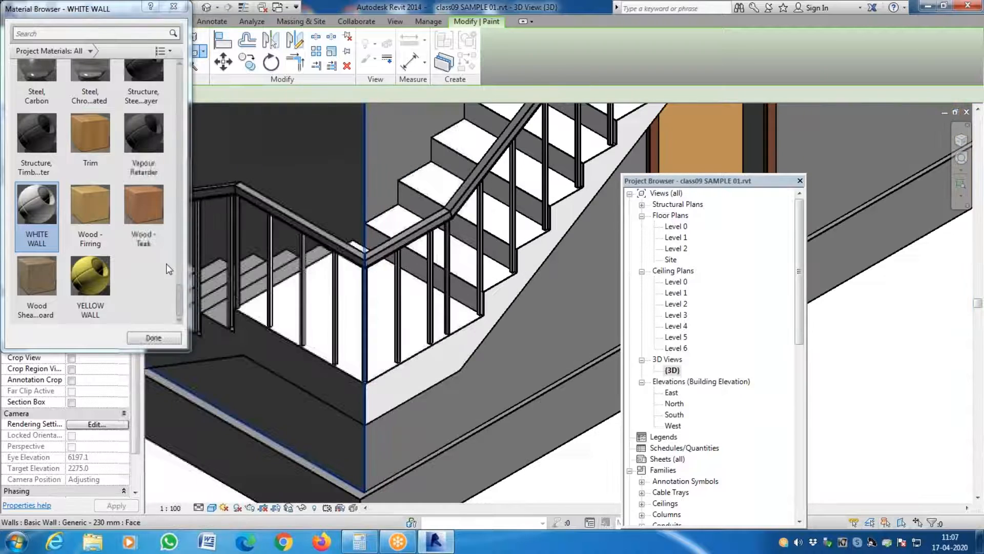
click(106, 278)
click(470, 297)
click(539, 211)
scroll(505, 236, down, 2)
scroll(571, 181, up, 3)
click(500, 207)
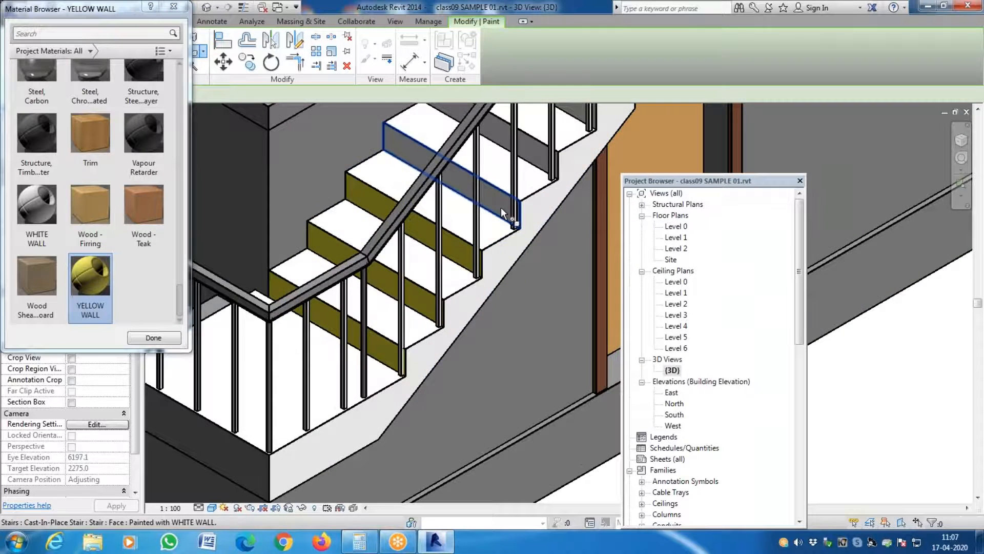
click(546, 150)
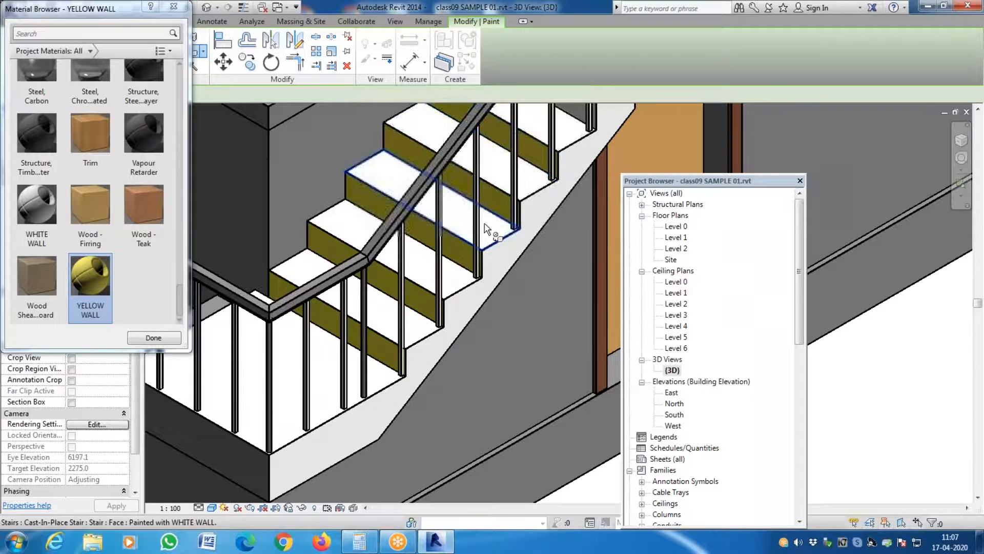
scroll(544, 197, down, 3)
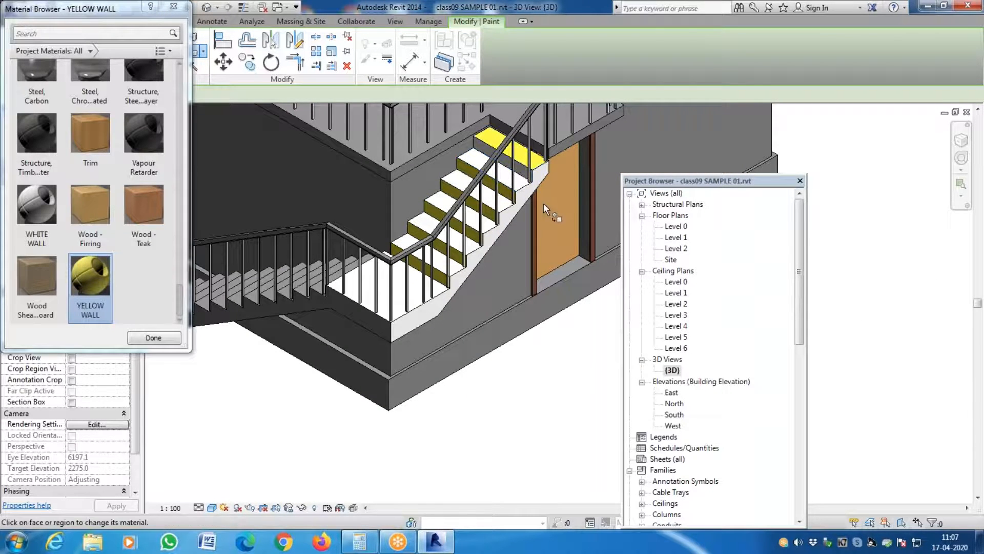
key(Escape)
shift+middle_drag(542, 203, 395, 310)
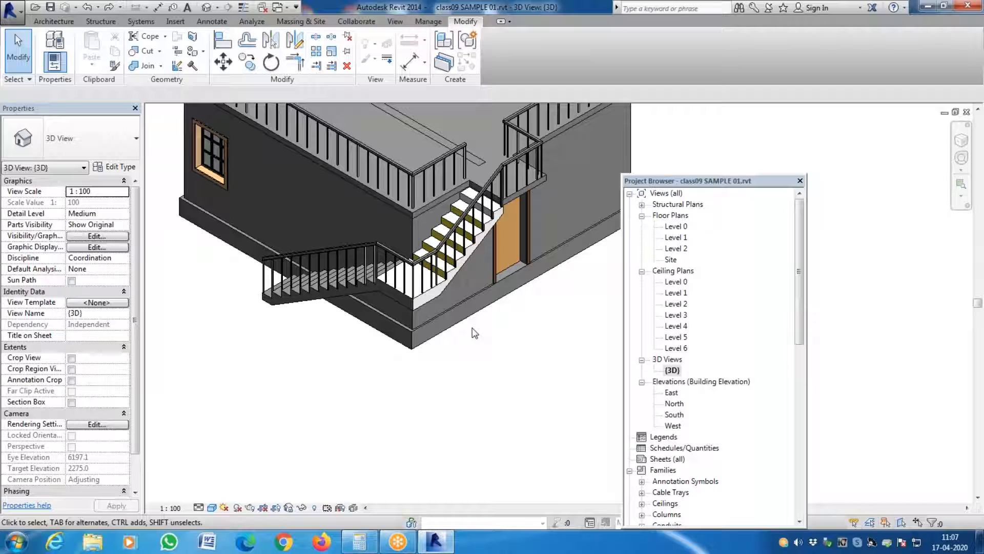
- Use Remove Paint to strip the WHITE WALL material from the stair landing
click(203, 51)
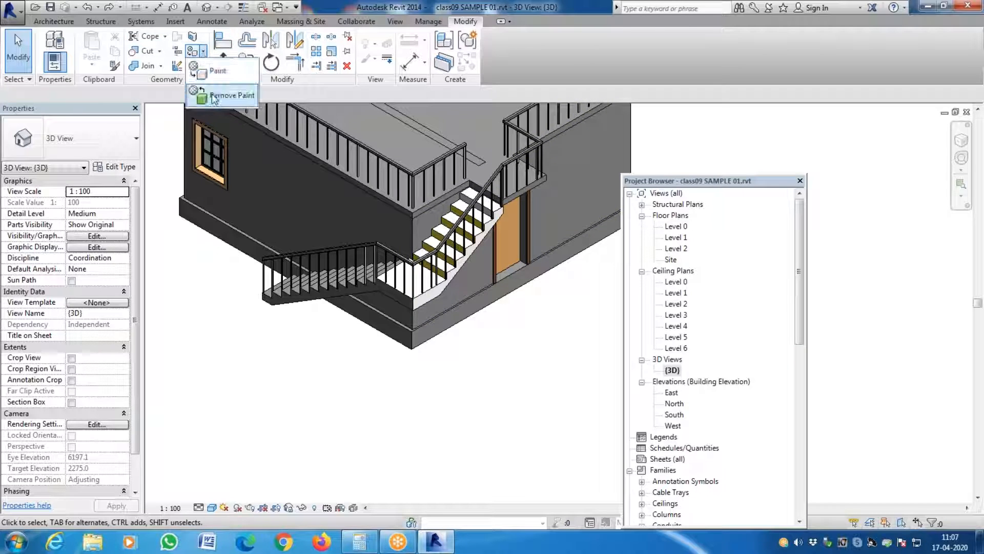
click(221, 103)
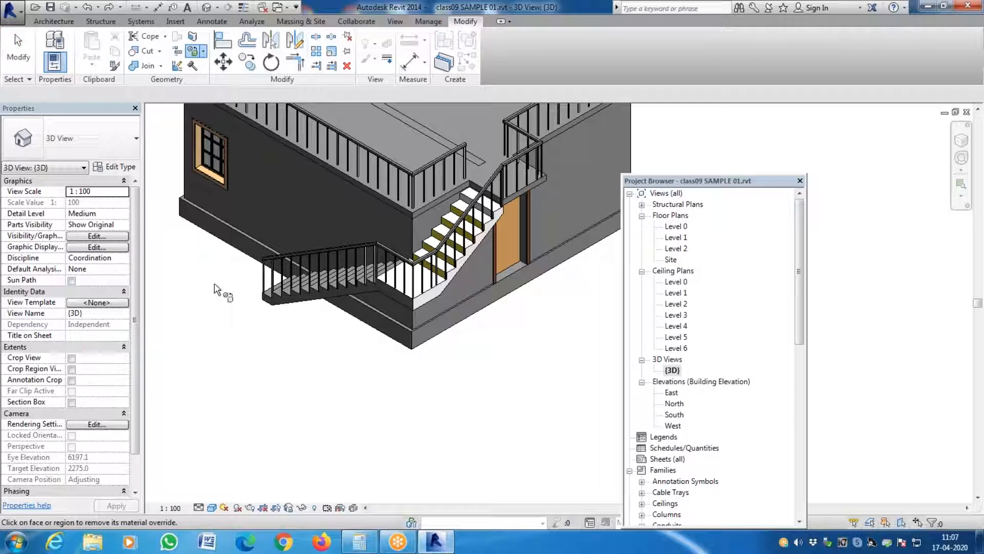
click(426, 290)
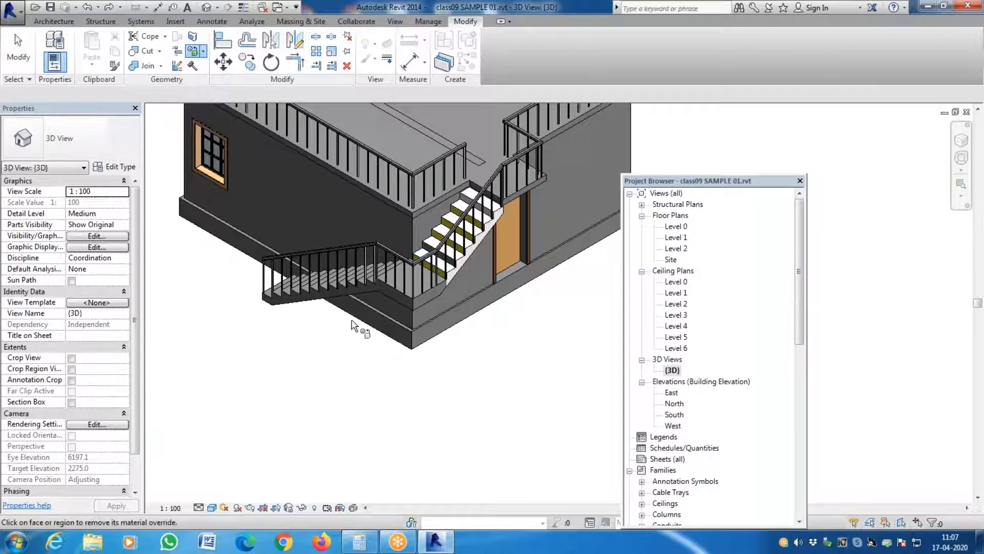
key(Escape)
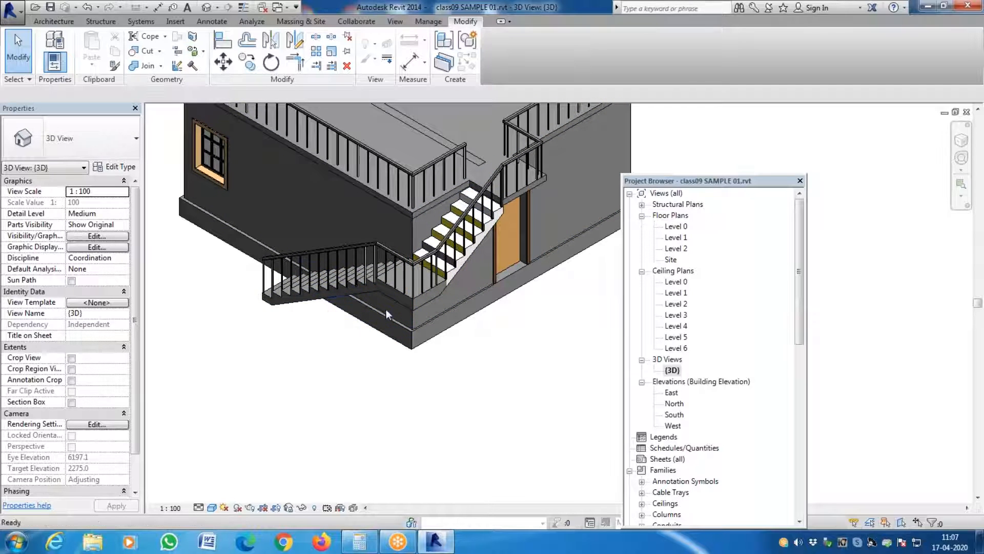
- Examine the stair's type properties, including the construction function options, and close them without changes
click(398, 300)
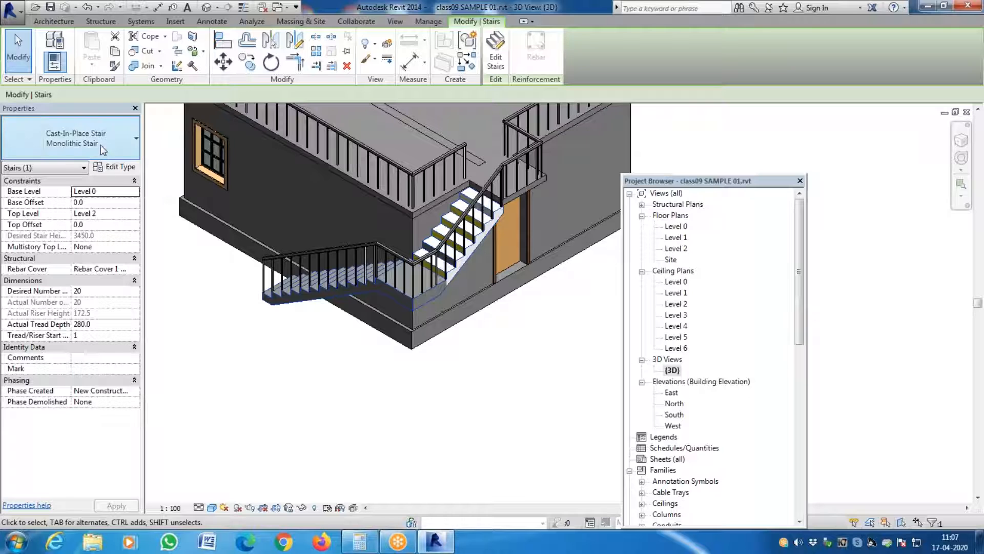
click(109, 166)
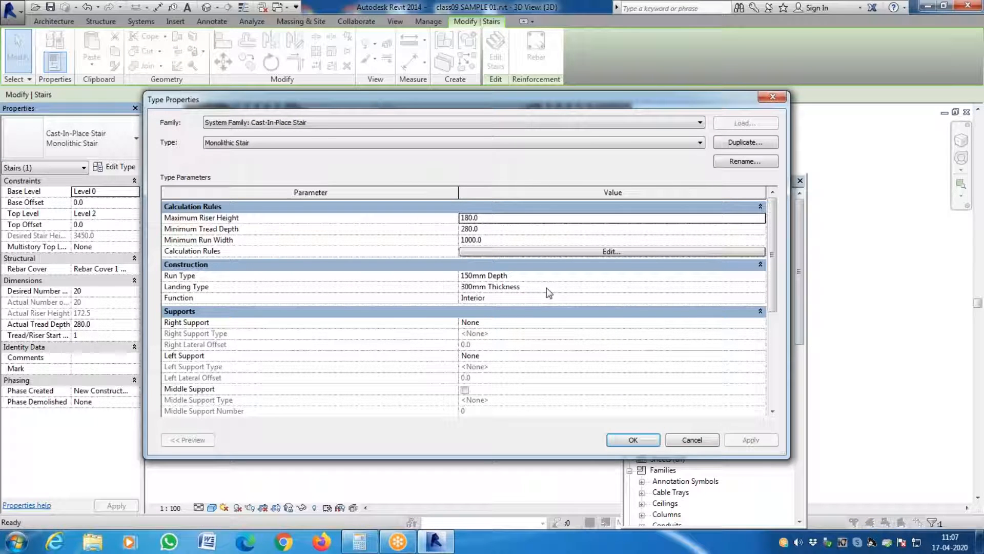
drag(775, 275, 798, 256)
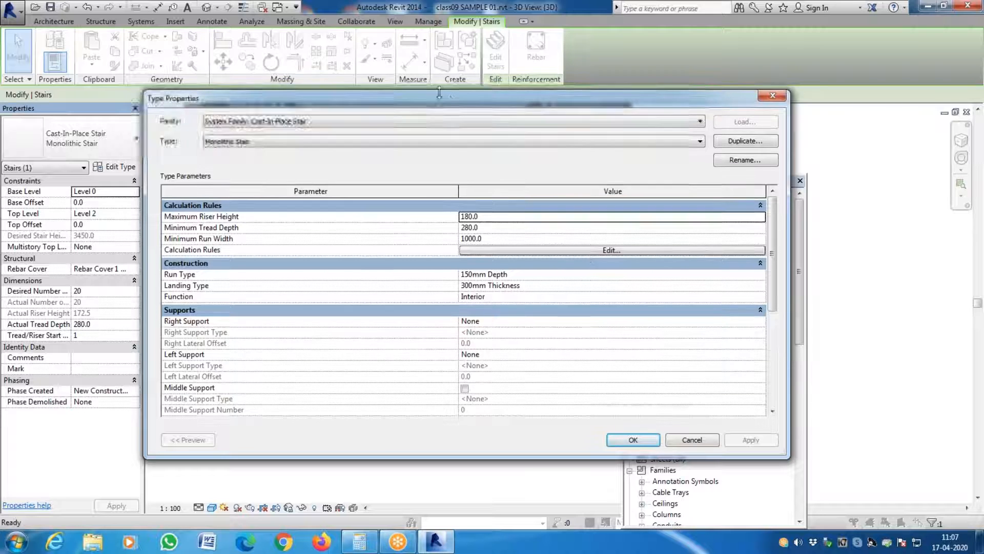
drag(463, 98, 340, 99)
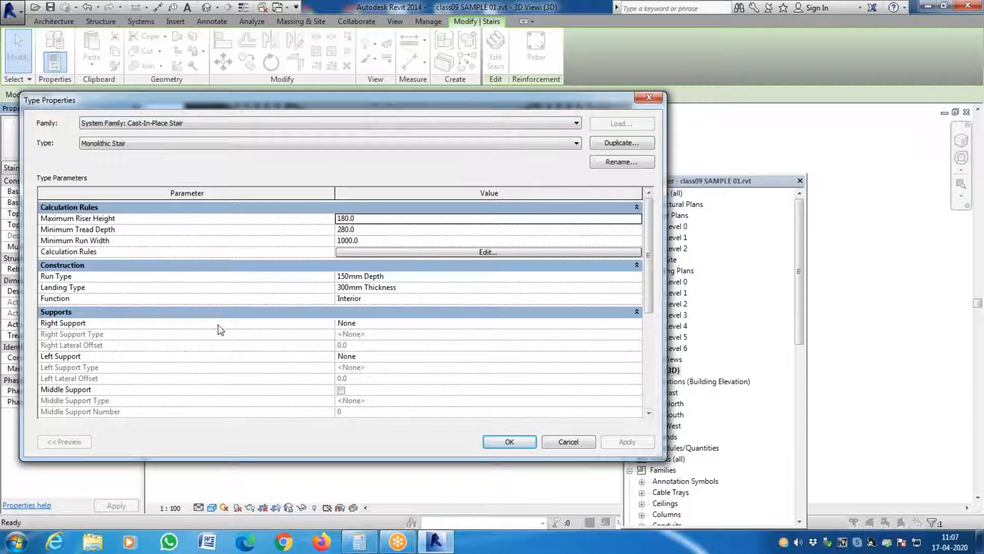
click(637, 299)
click(638, 309)
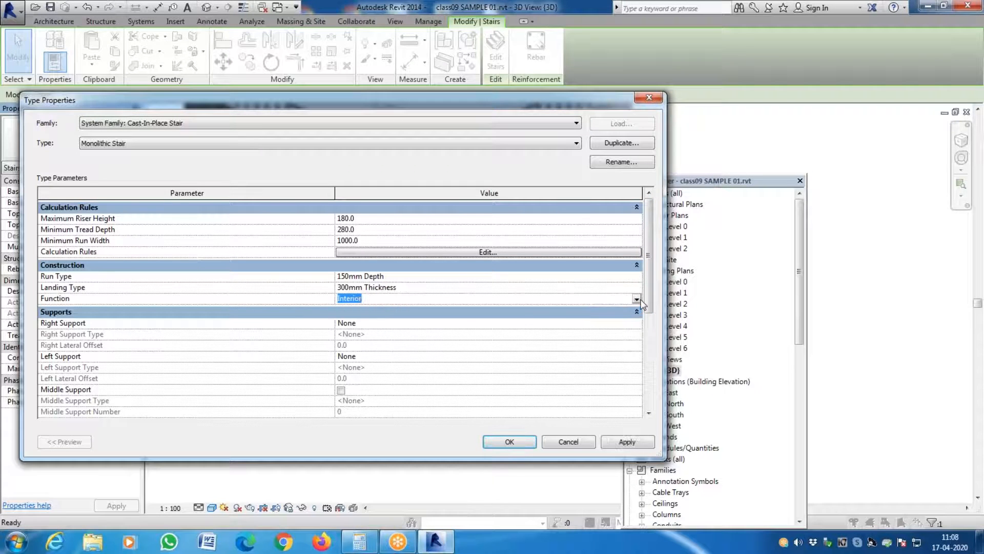
drag(647, 293, 708, 251)
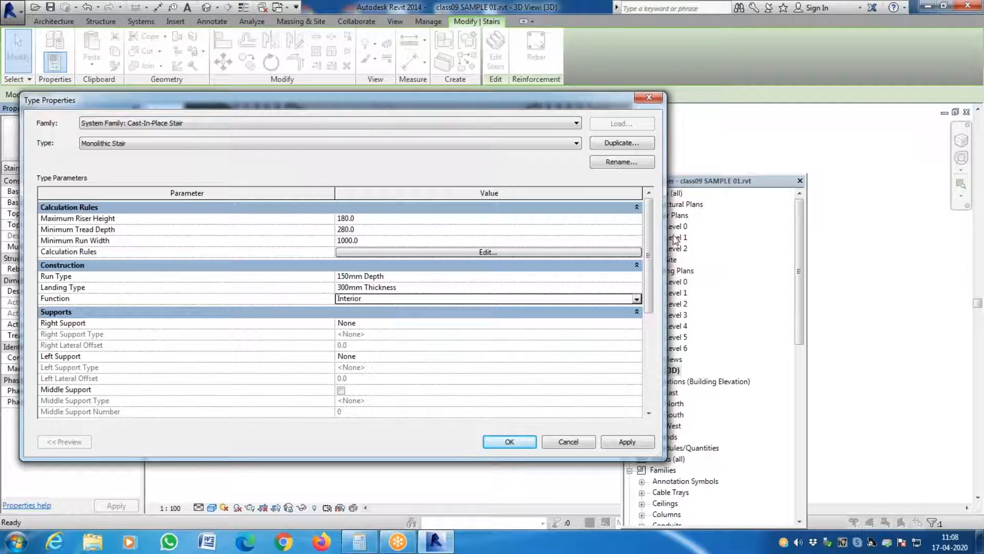
click(649, 98)
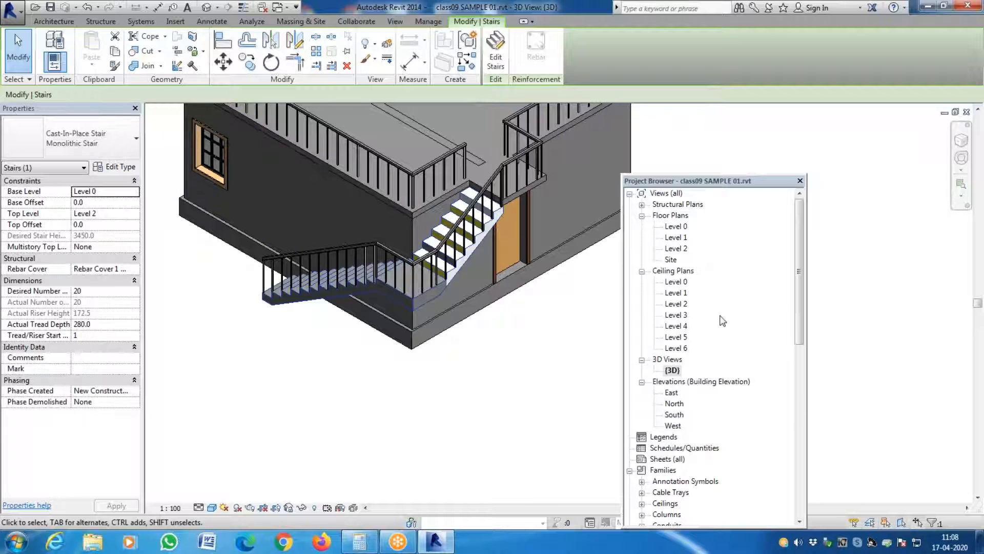
drag(748, 180, 789, 77)
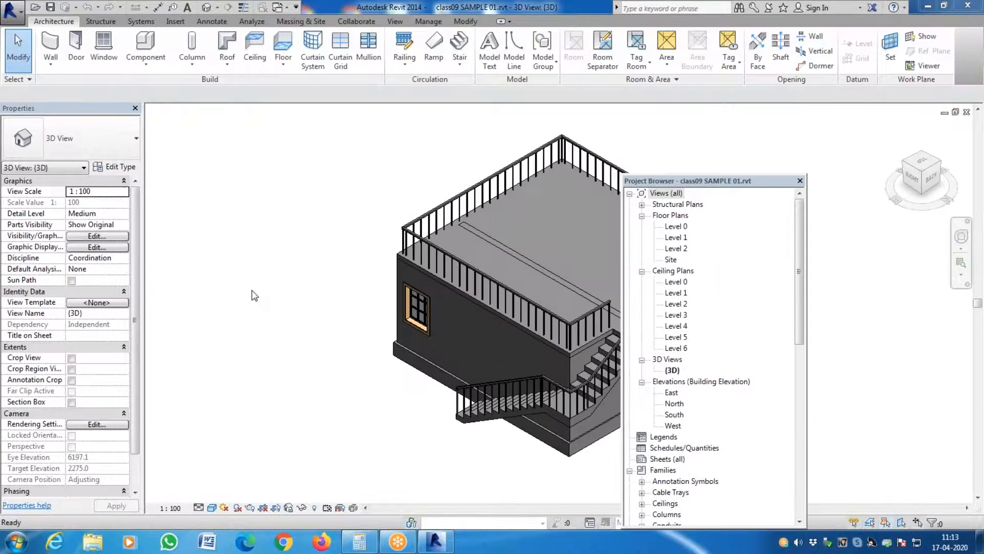
scroll(508, 354, down, 3)
scroll(399, 366, up, 3)
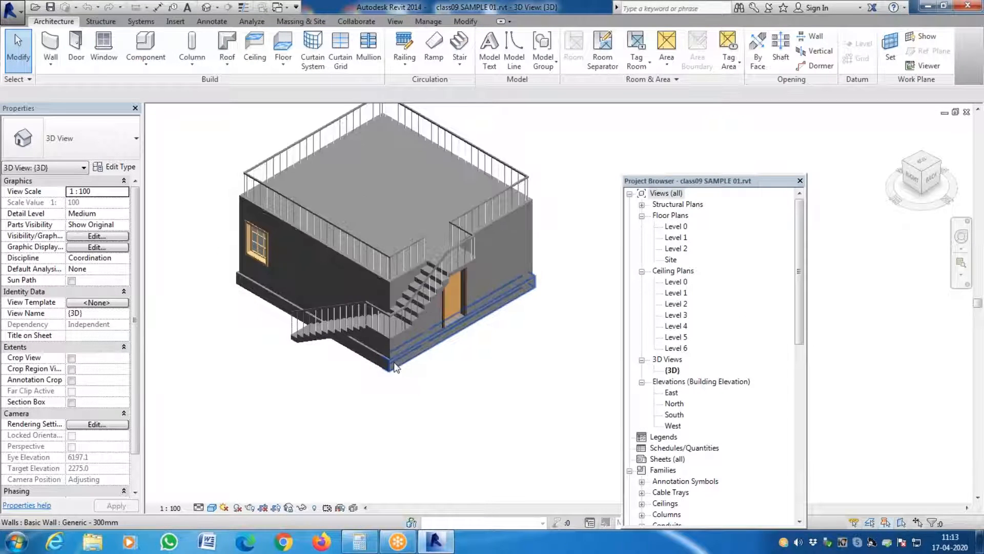
scroll(359, 335, down, 2)
scroll(360, 334, up, 4)
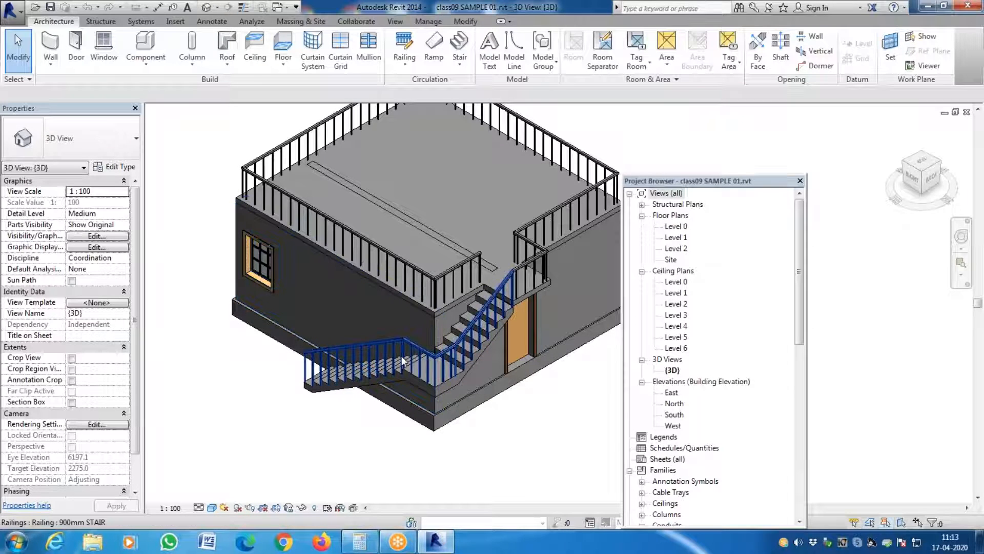
- Examine the layer structure of the window-side wall's type and close it without changes
click(314, 293)
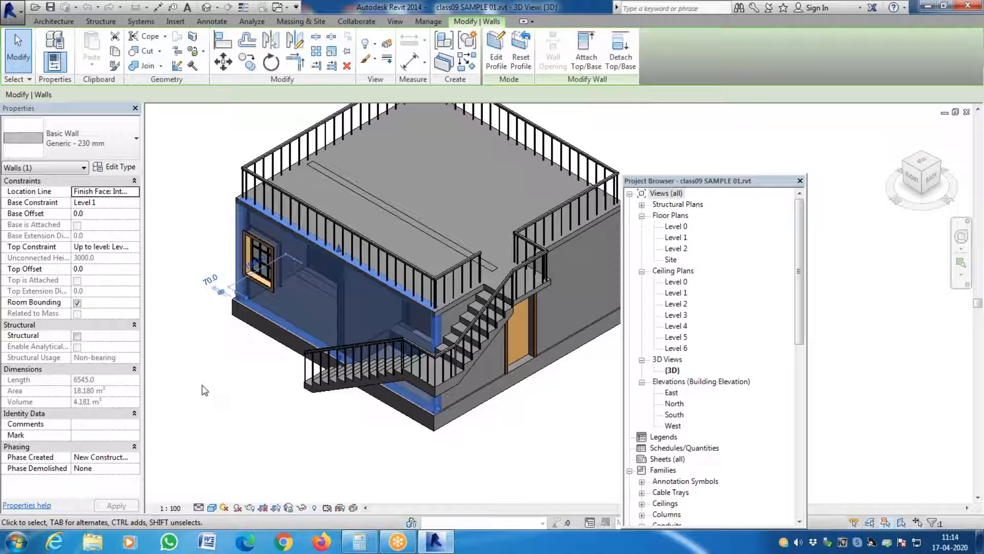
key(Escape)
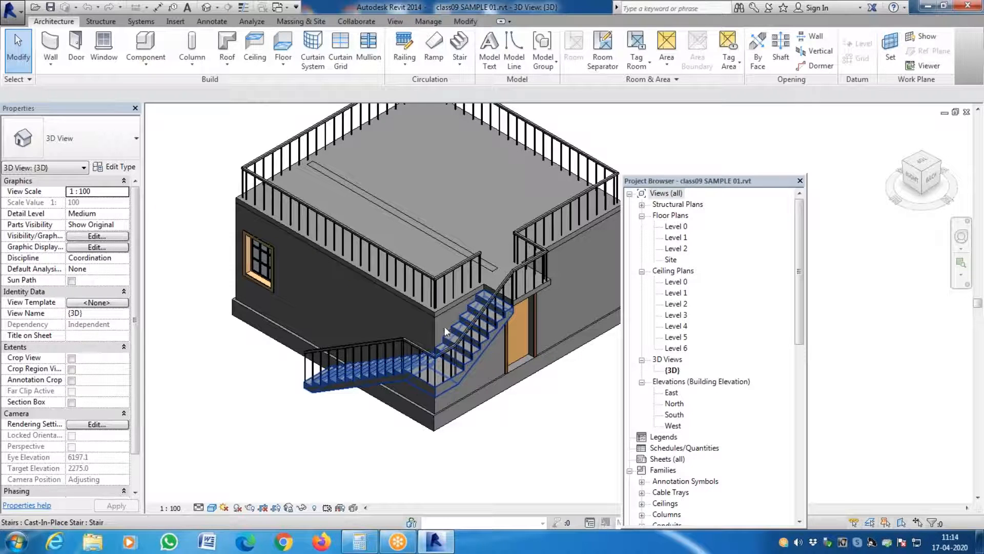
click(376, 297)
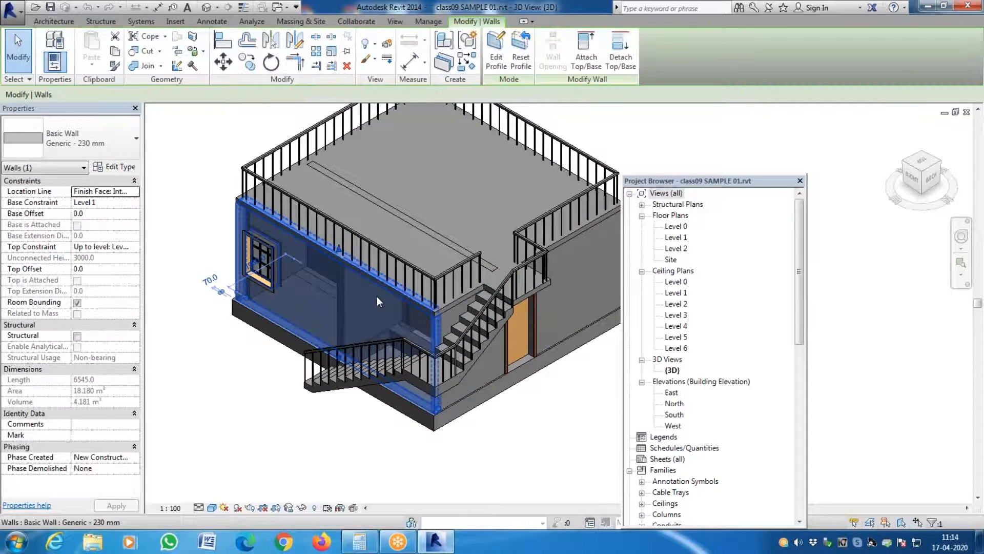
click(138, 171)
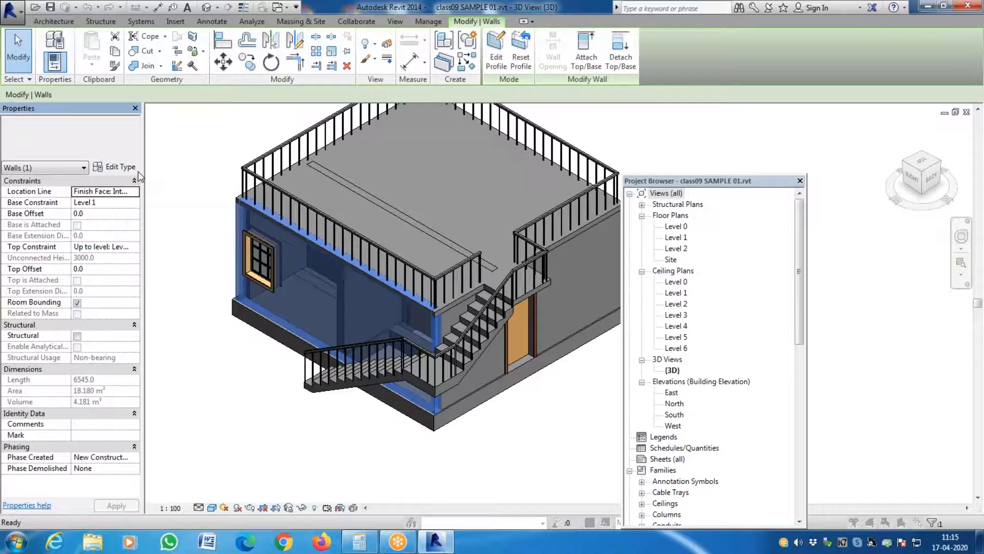
click(487, 216)
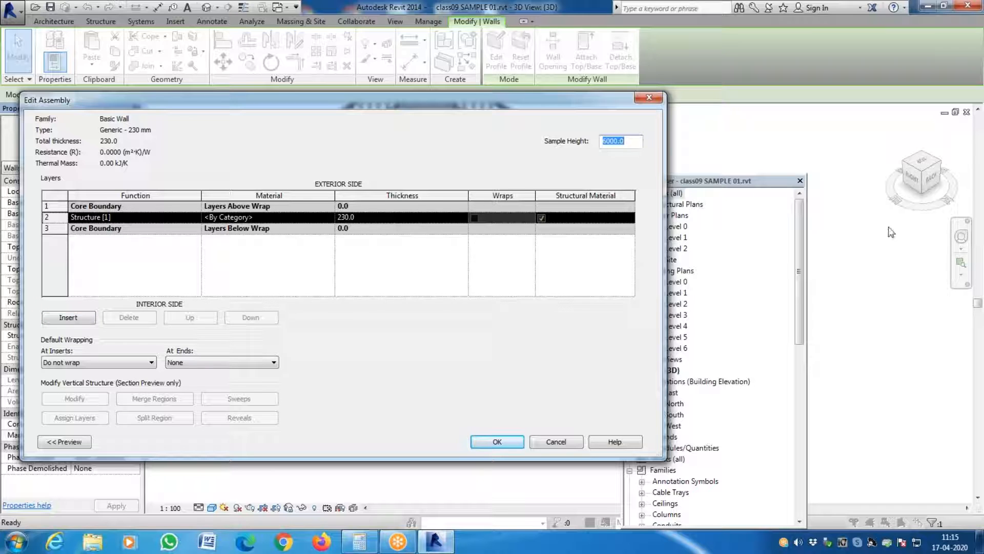
key(Escape)
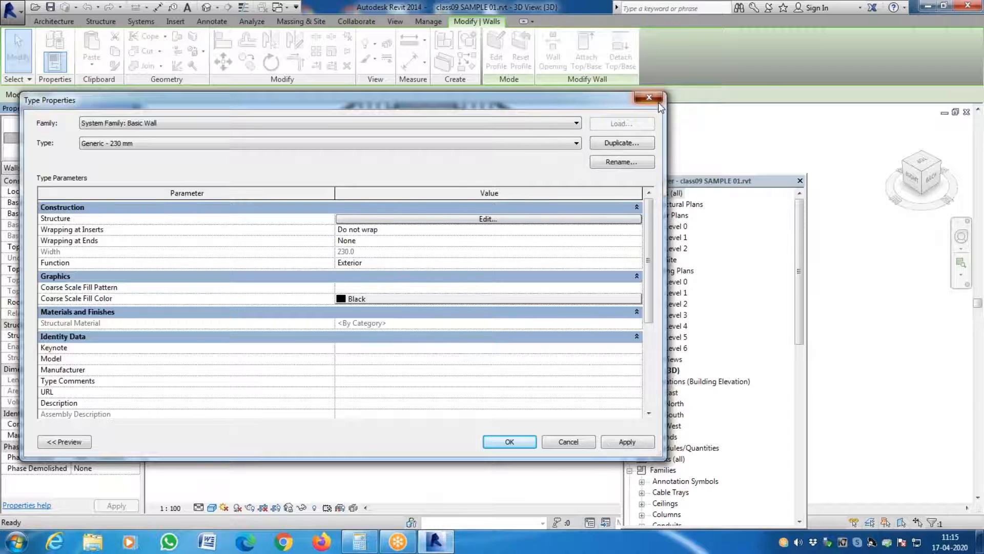
key(Escape)
key(Escape)
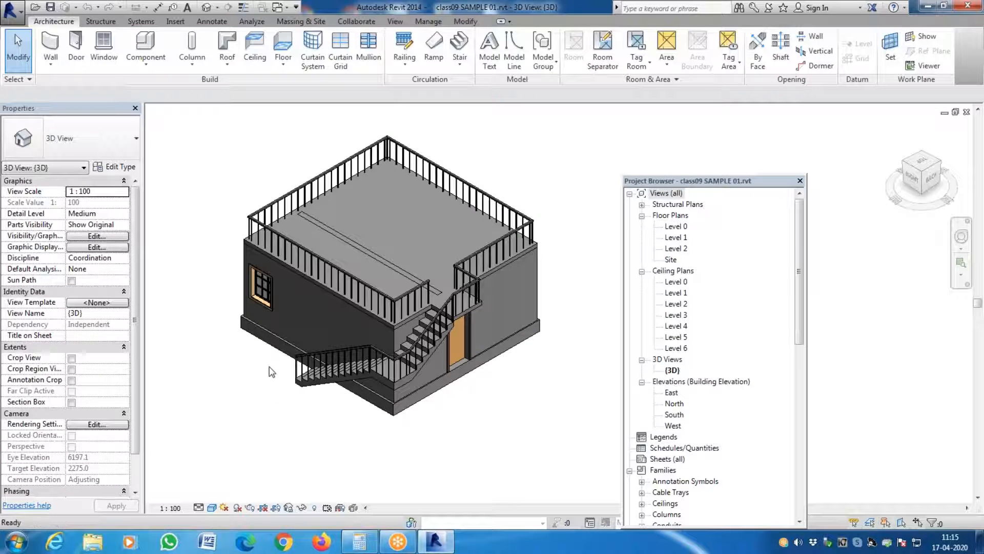
- Paint the outer face of the wall with the window YELLOW WALL and the wall with the door WHITE WALL
key(p)
key(t)
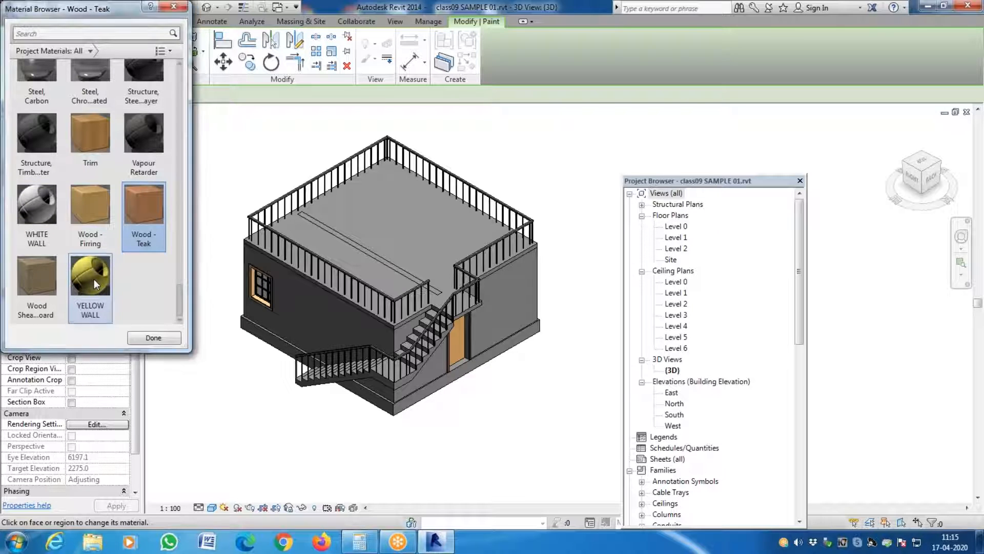
click(94, 279)
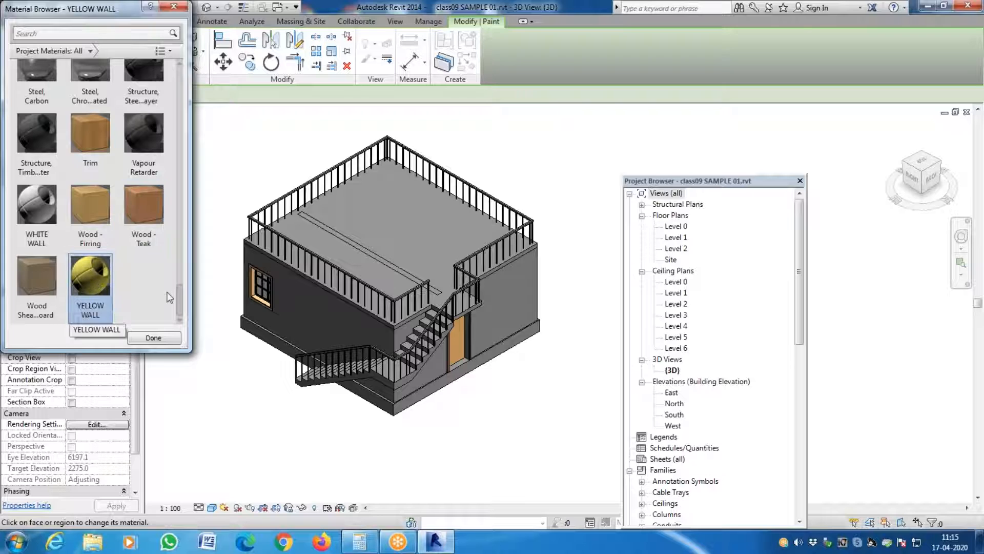
click(292, 297)
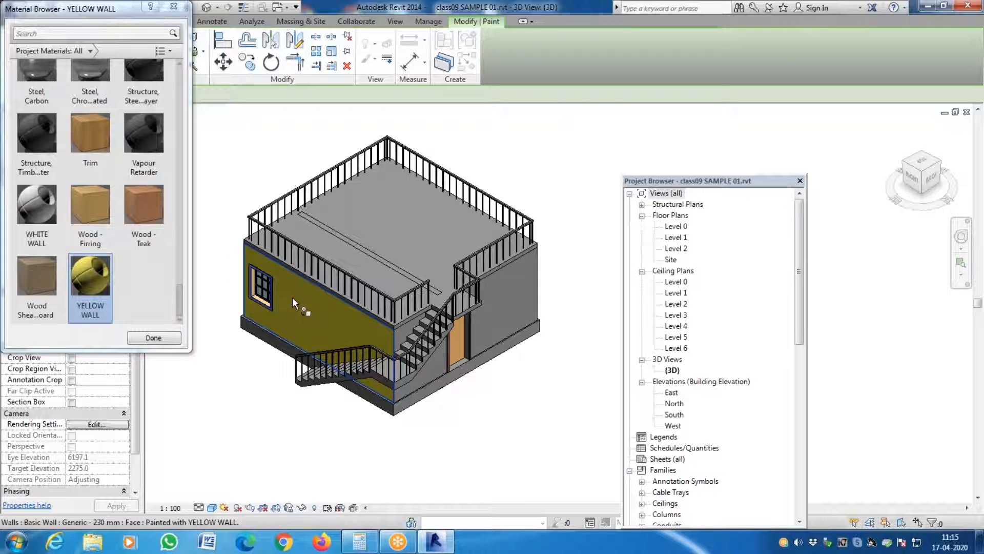
click(36, 205)
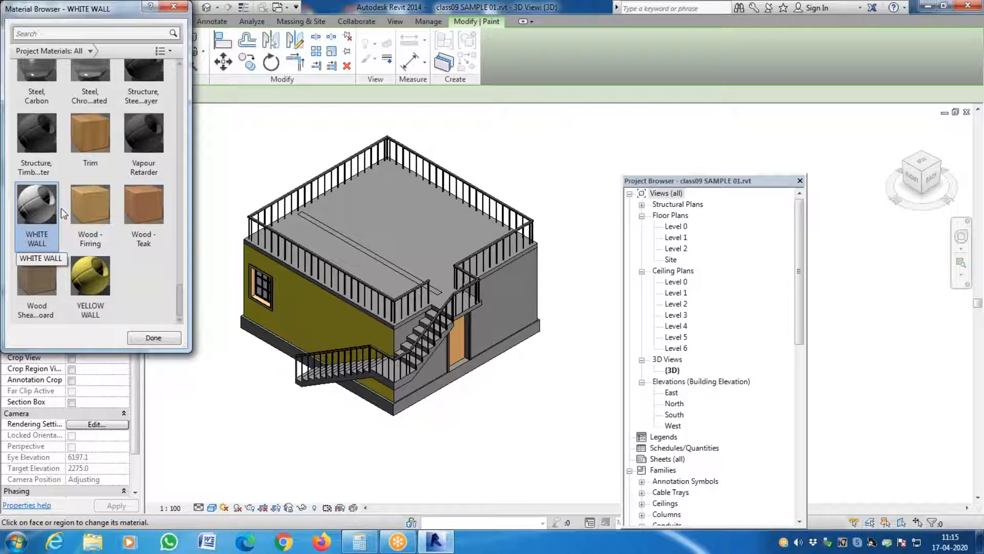
click(497, 297)
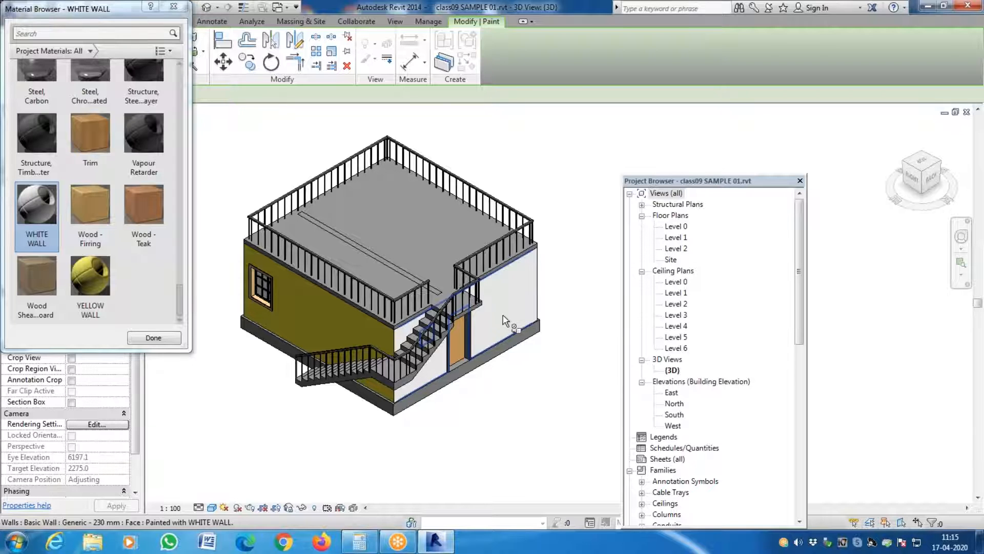
- Leave the Paint tool and compare the element properties of the window-side wall and the door-side wall
key(Escape)
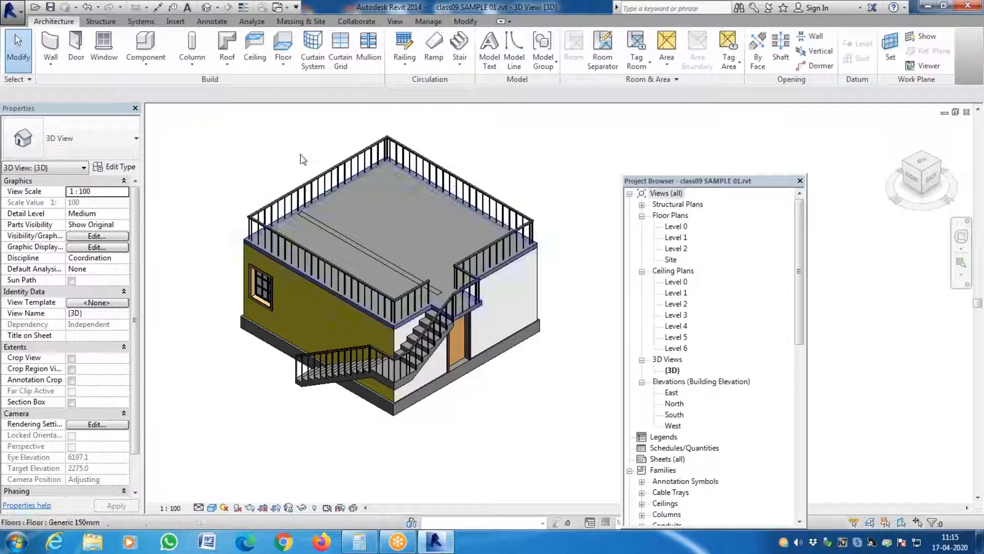
click(315, 304)
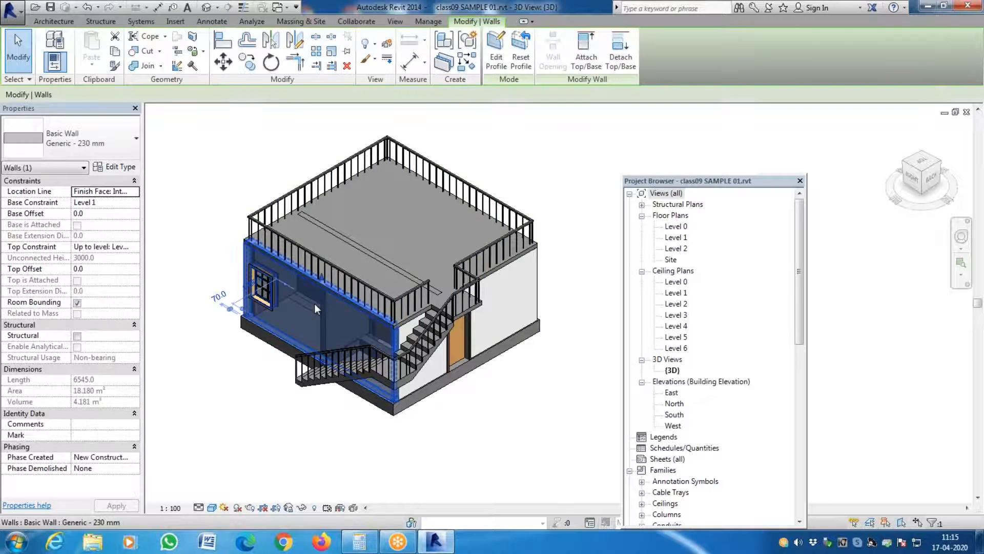
click(525, 297)
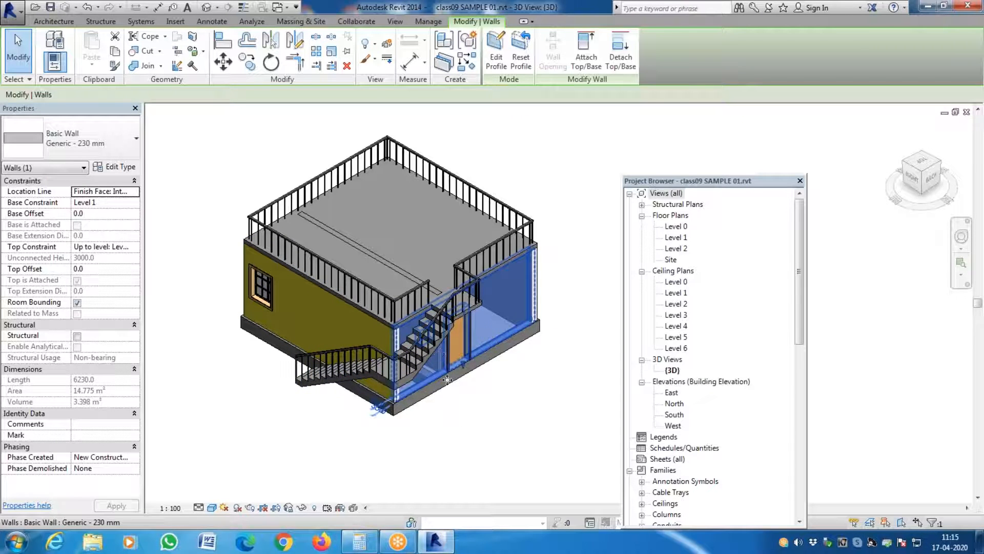
click(192, 257)
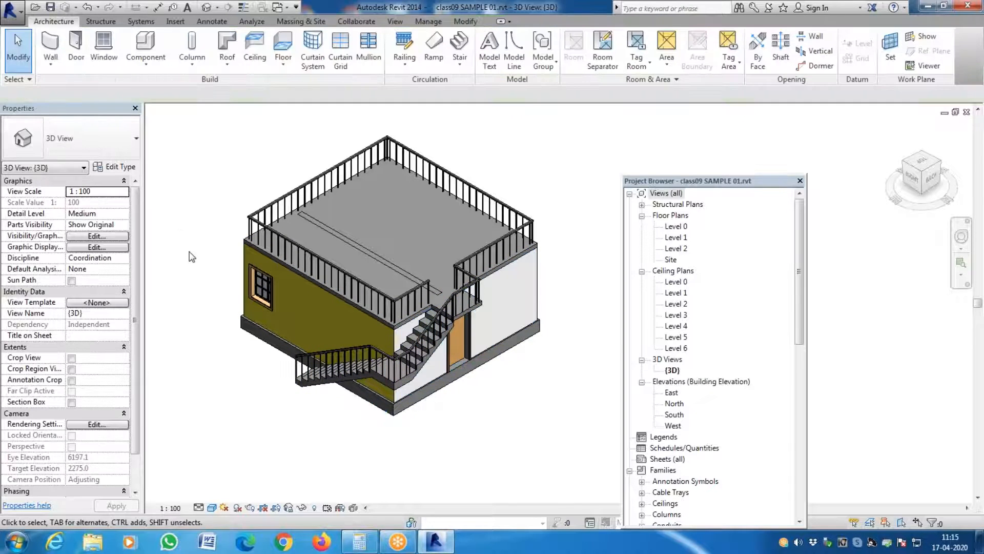
- Draw a freestanding Generic - 230 mm wall about 5000 mm long in front of the building's window side
key(w)
key(a)
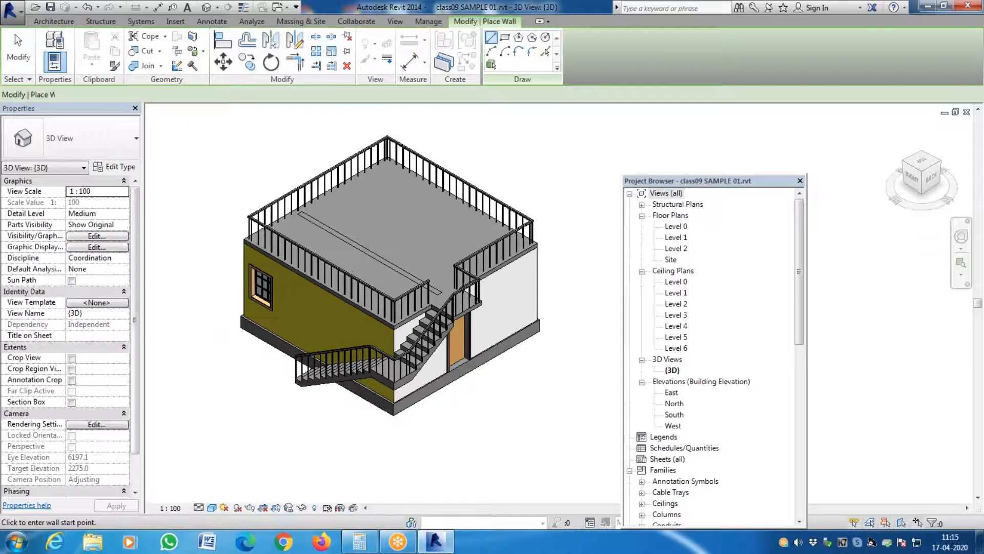
click(118, 155)
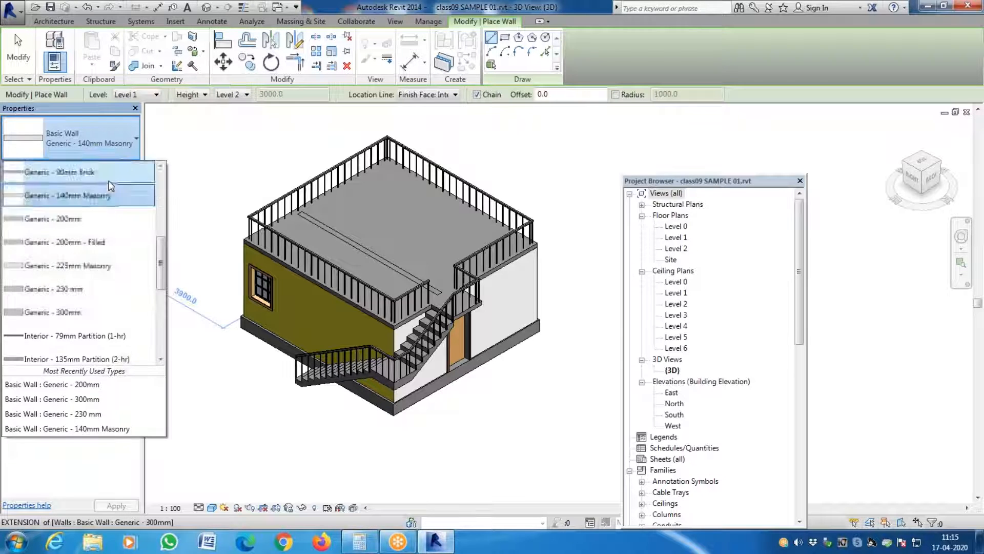
click(98, 289)
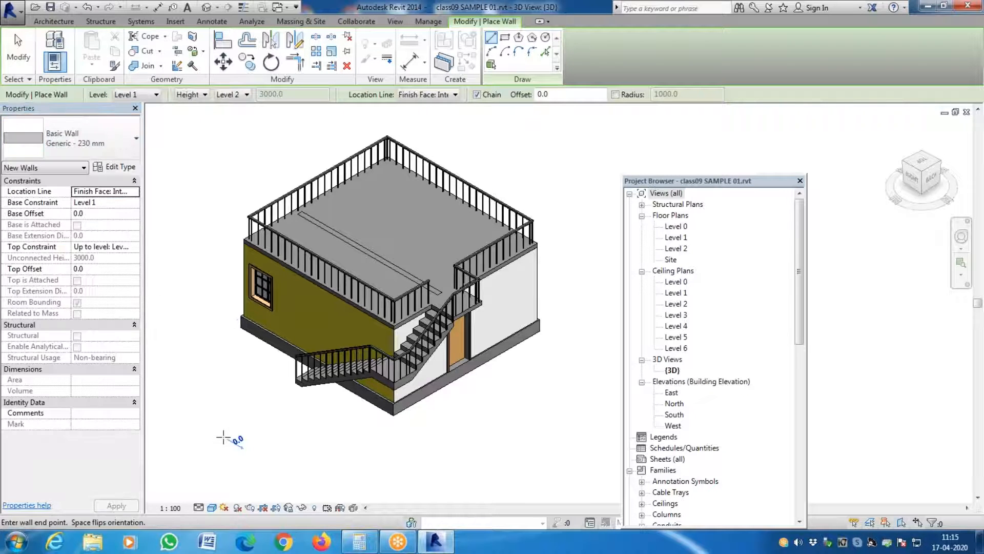
click(225, 437)
click(331, 494)
key(Escape)
key(Escape)
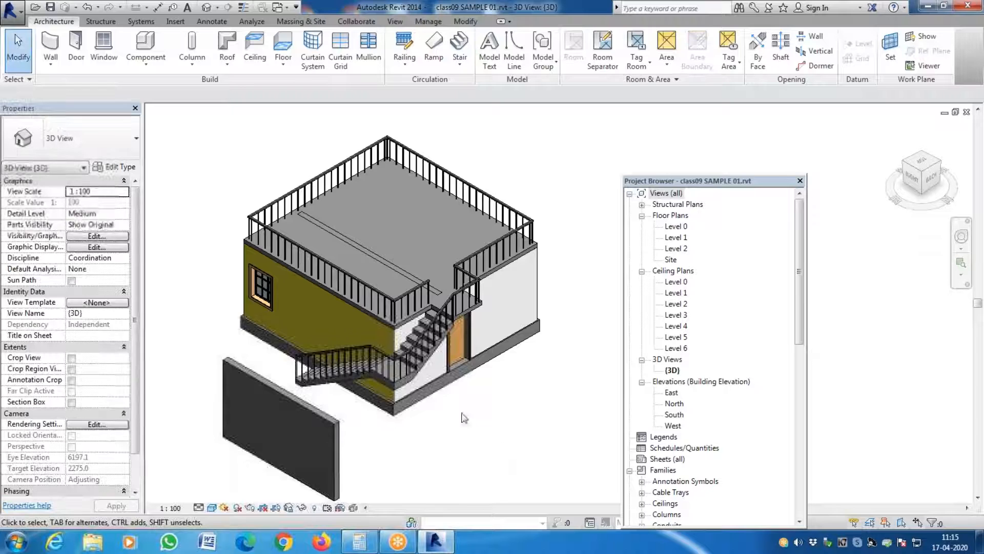
- Compare the door-side wall's properties with those of the freestanding wall and delete the freestanding wall
click(507, 309)
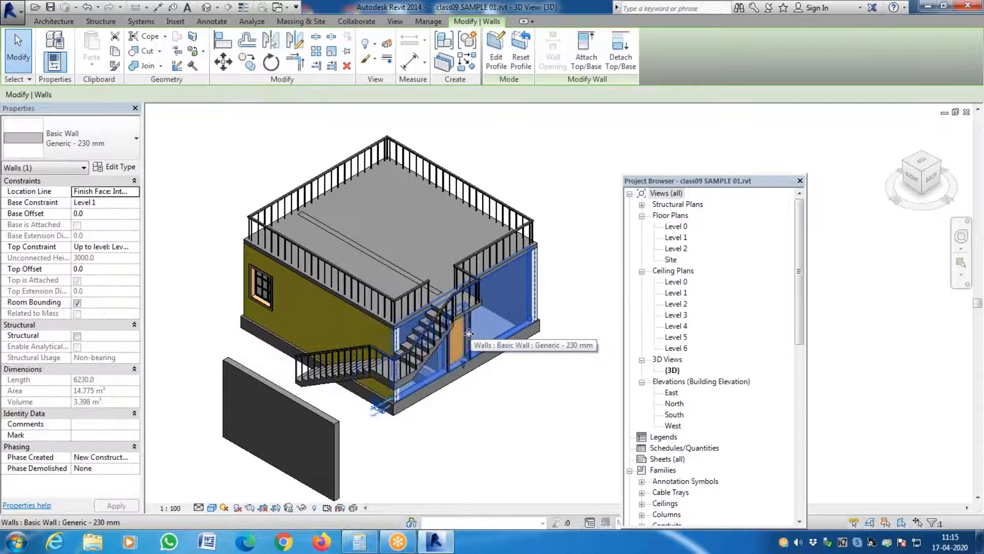
click(305, 420)
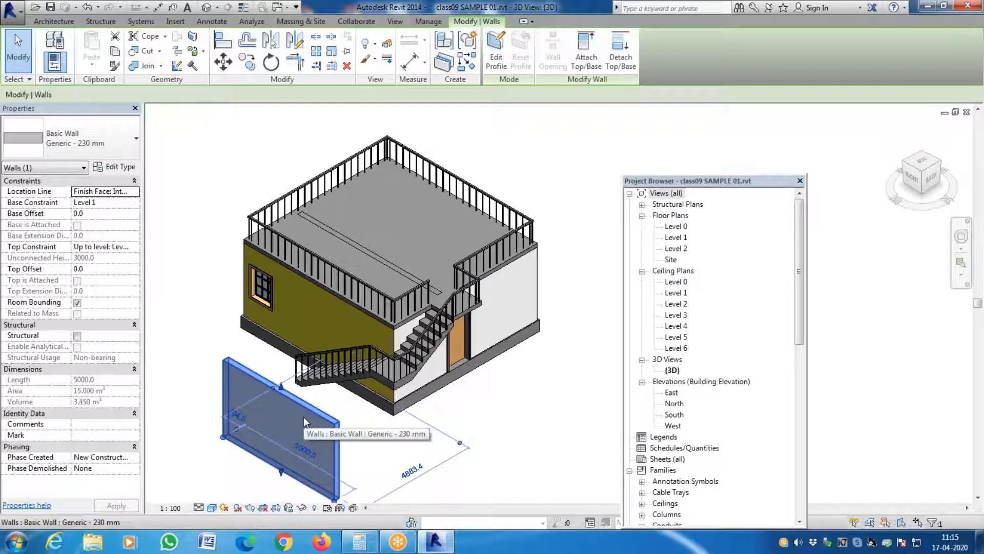
click(384, 477)
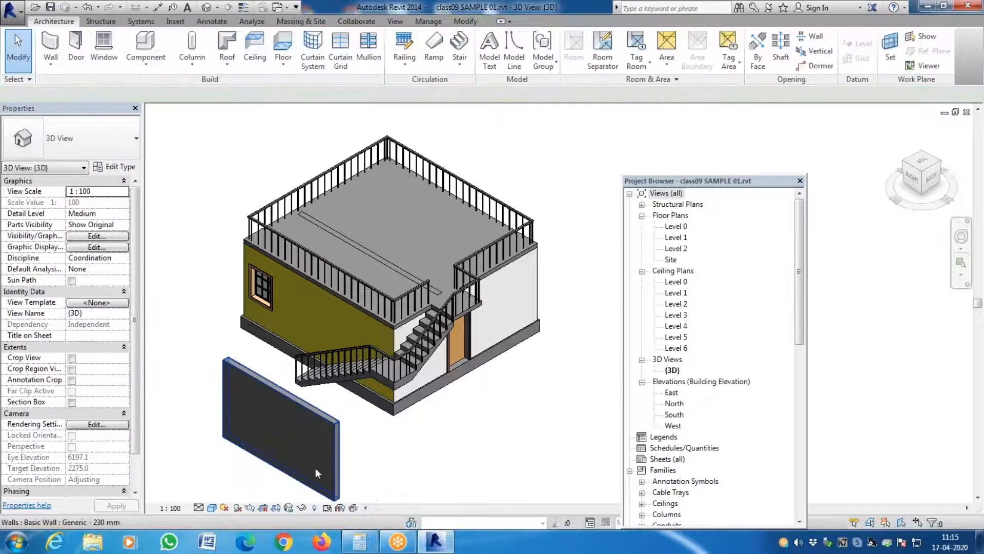
click(329, 446)
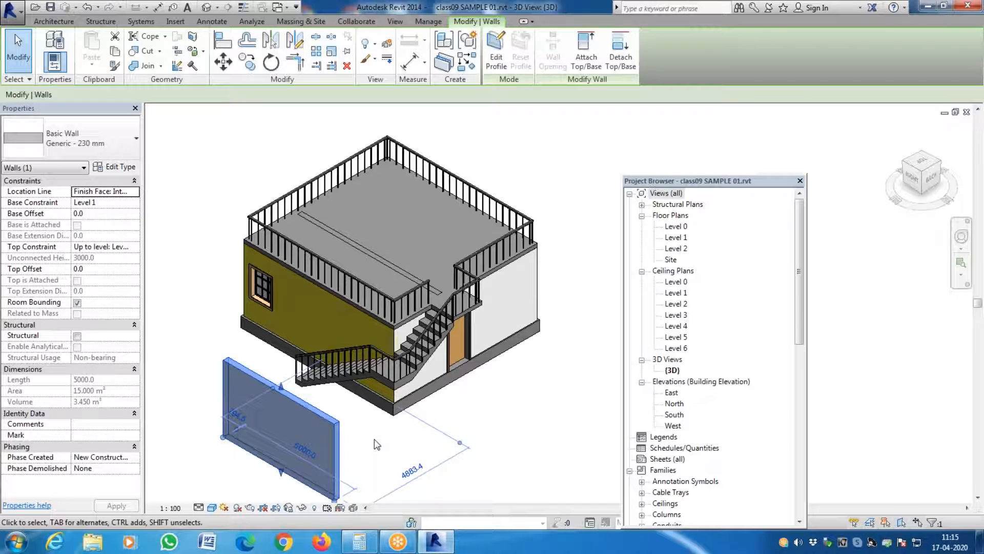
key(Delete)
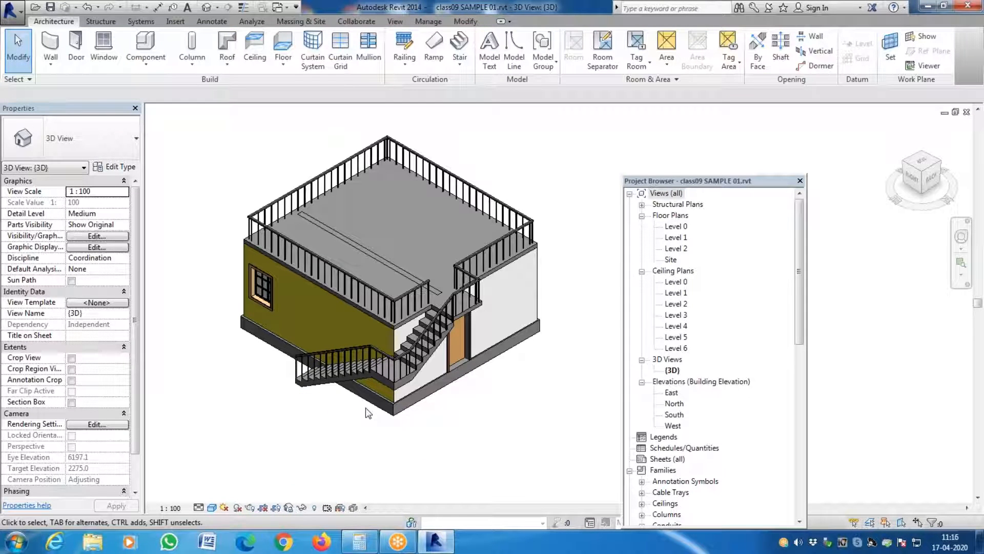
- Undo the recent edits back to before the YELLOW WALL and WHITE WALL paint was applied to the two exterior walls
scroll(356, 377, down, 2)
scroll(355, 377, up, 4)
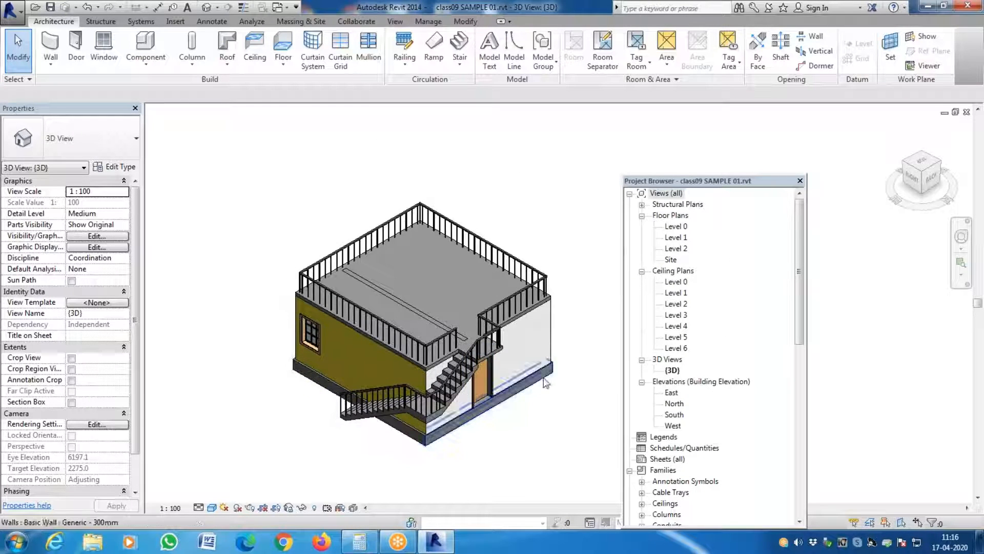
key(ctrl+z)
key(ctrl+z)
key(ctrl+z)
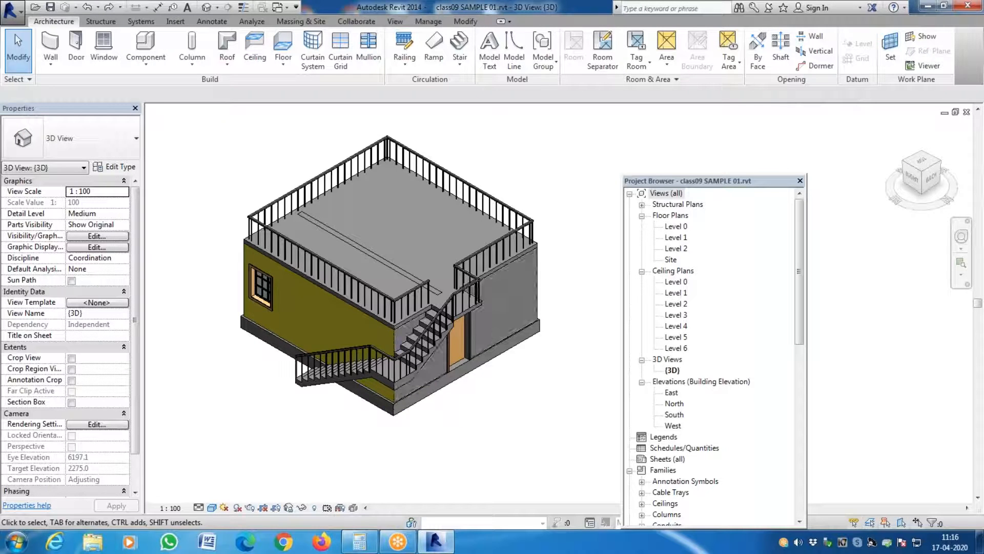
key(ctrl+z)
scroll(390, 394, up, 2)
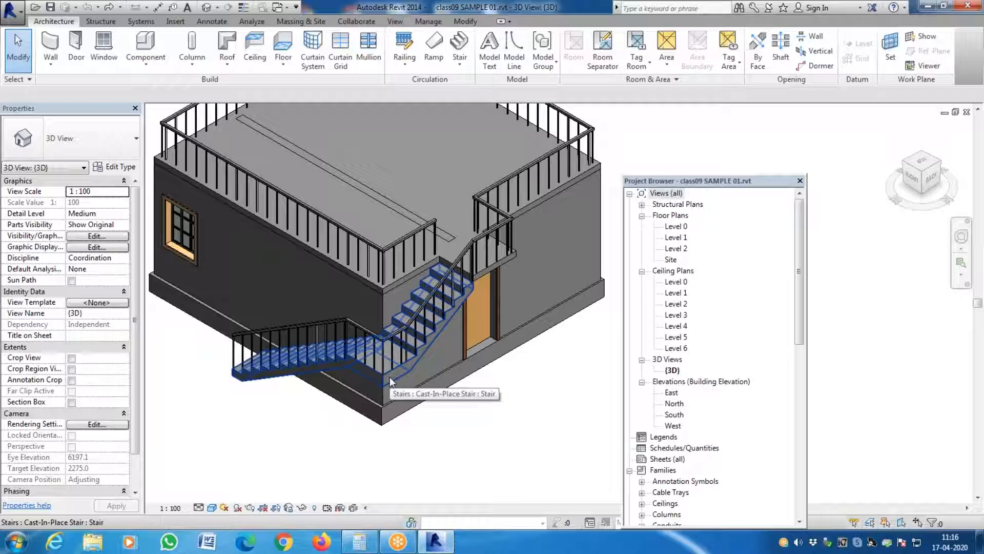
click(287, 262)
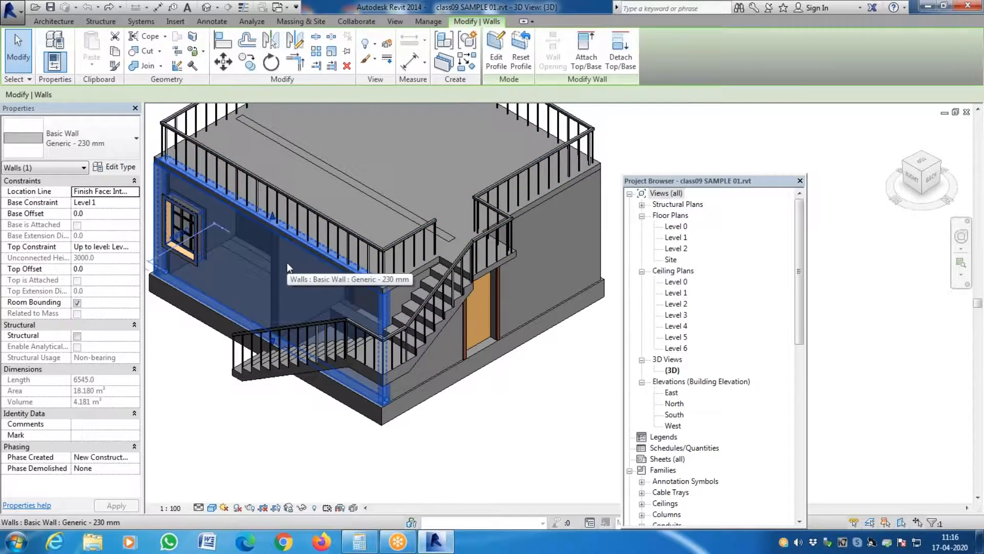
key(Escape)
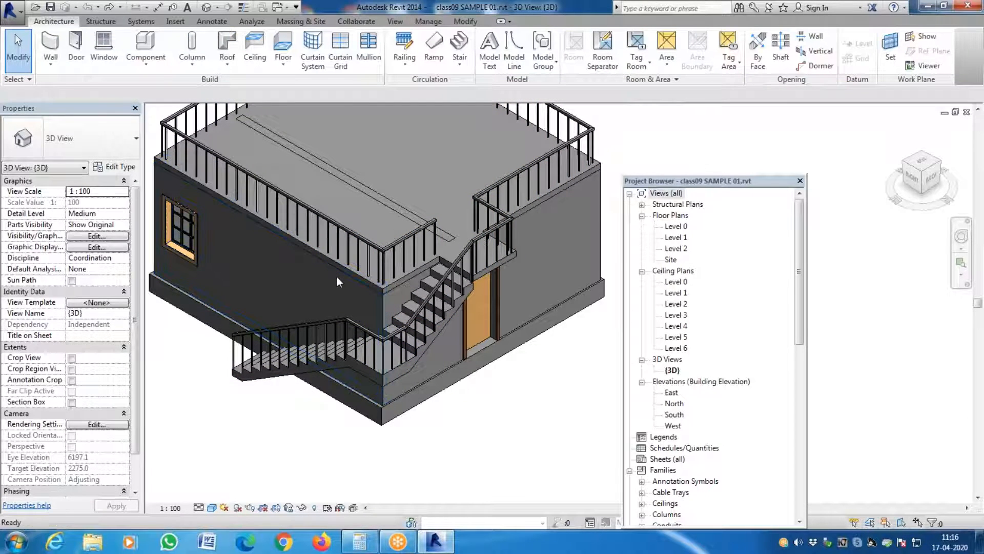
- Try painting the stair landing's side faces and the adjoining upper steps with YELLOW WALL, and undo the paint
key(p)
key(t)
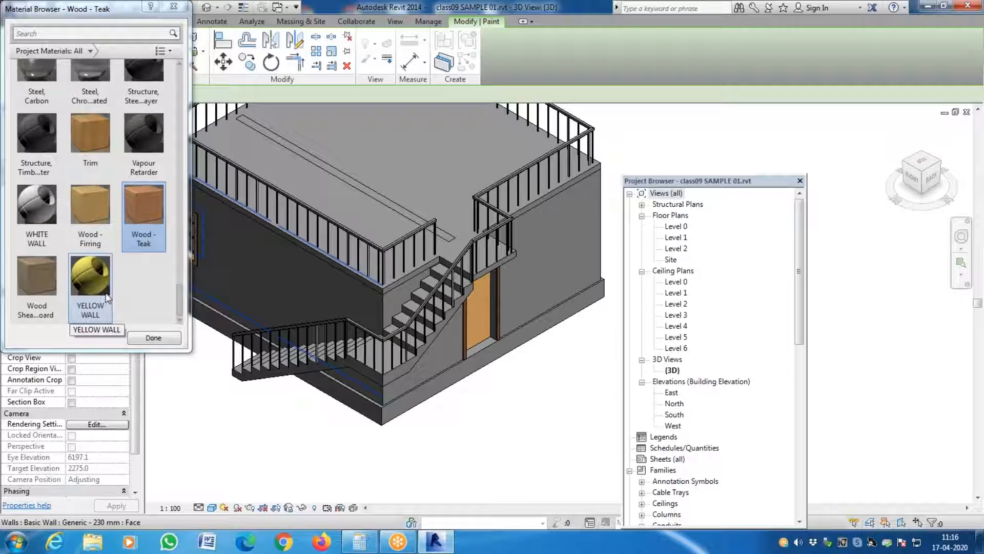
click(104, 292)
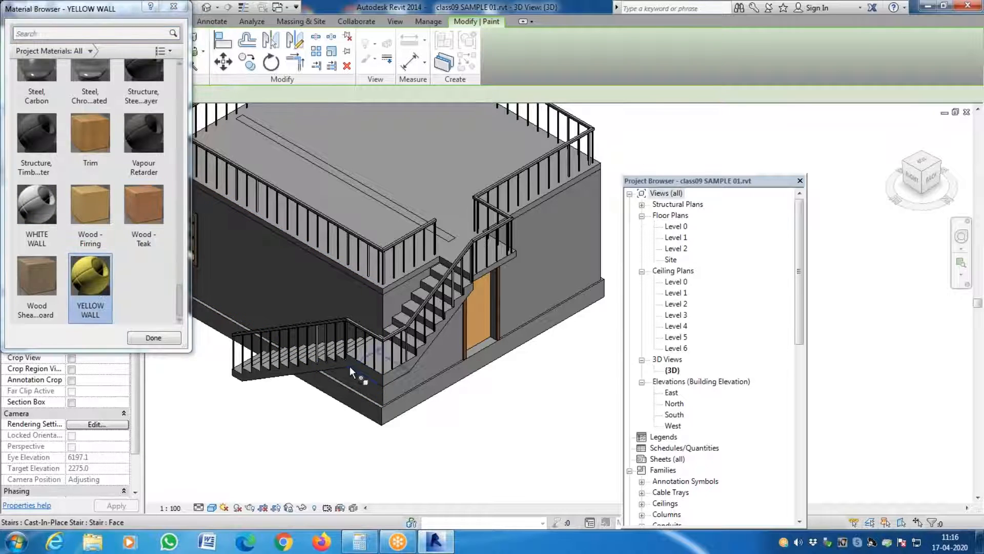
click(362, 370)
click(402, 371)
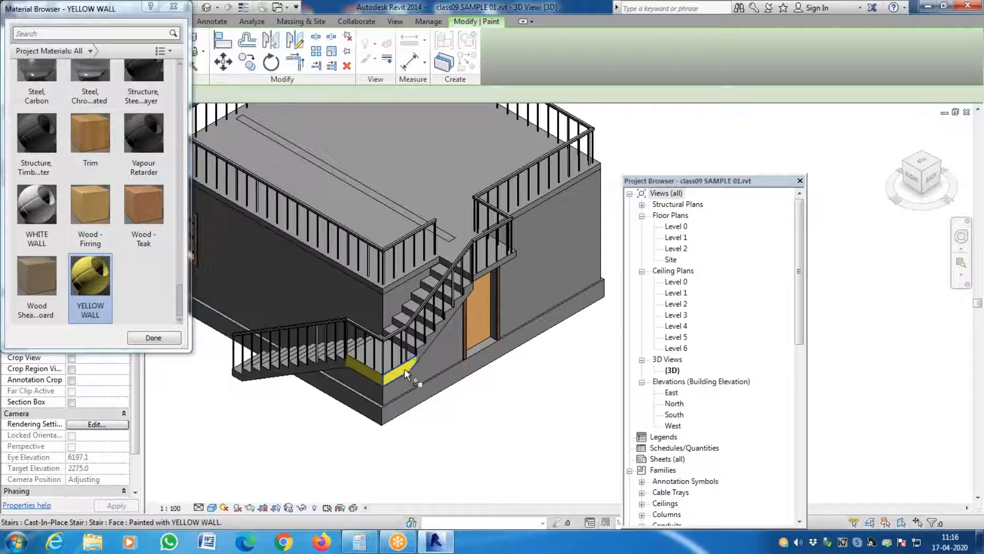
click(428, 333)
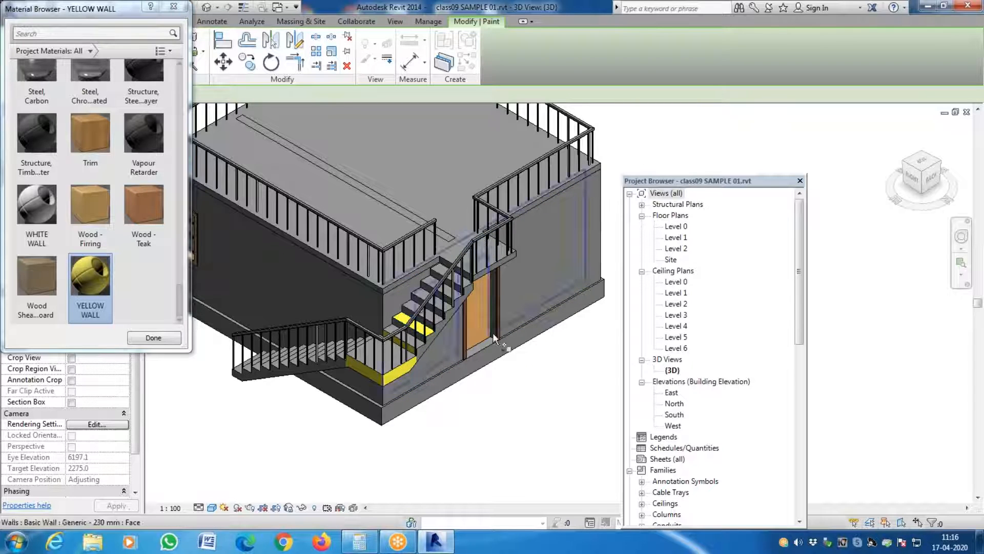
key(ctrl+z)
key(ctrl+z)
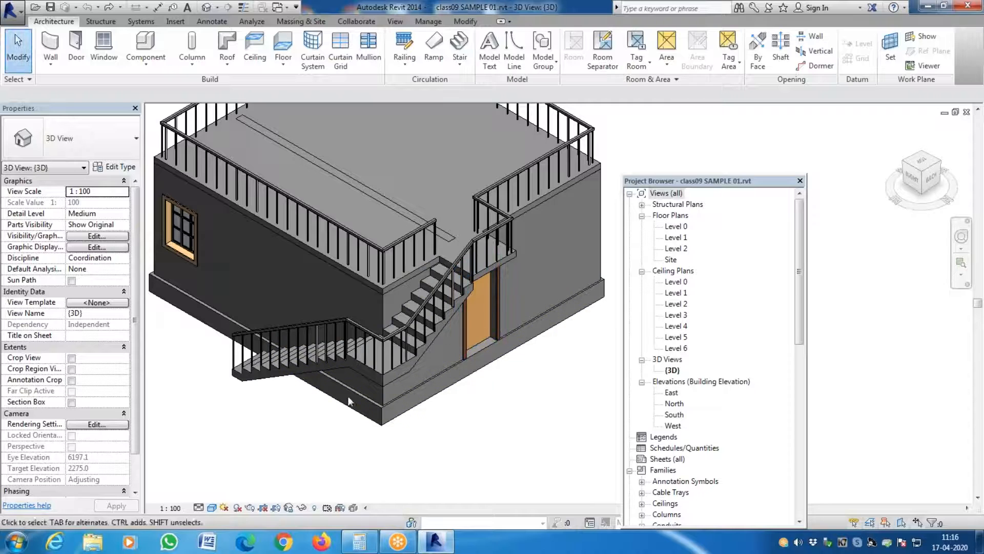
- Duplicate the cast-in-place stair's type under the name "Monolithic Stair yellow raiser white tread"
click(395, 370)
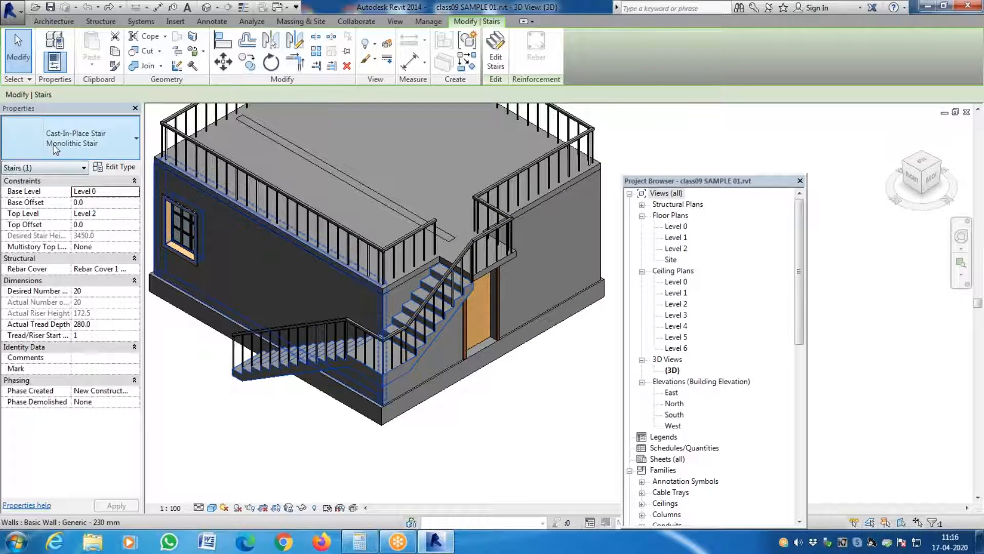
click(122, 172)
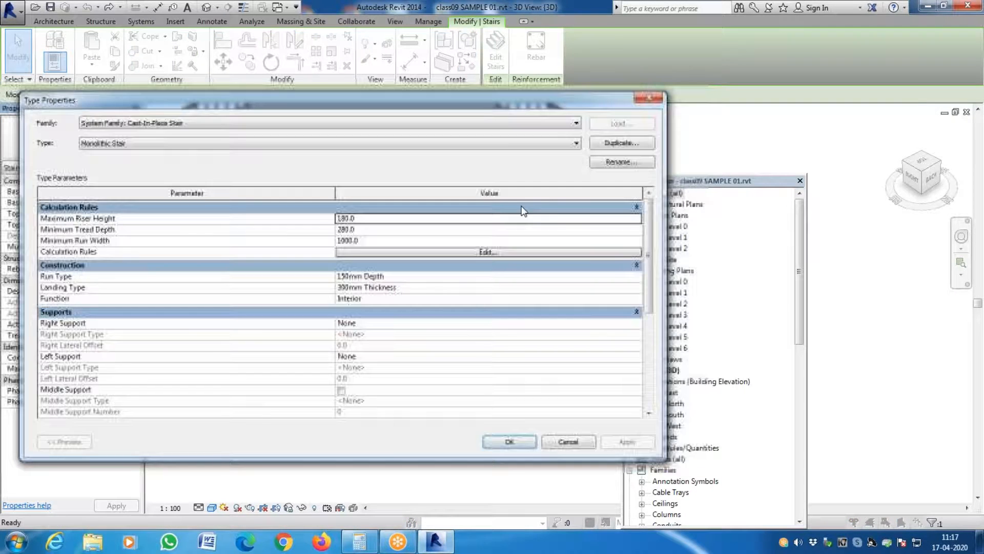
click(622, 143)
click(610, 240)
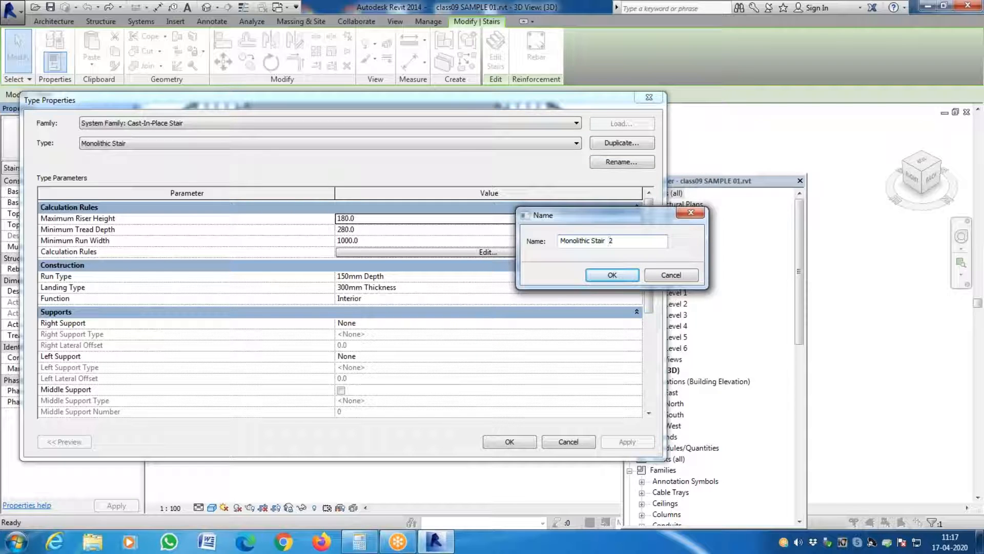
text(yellow)
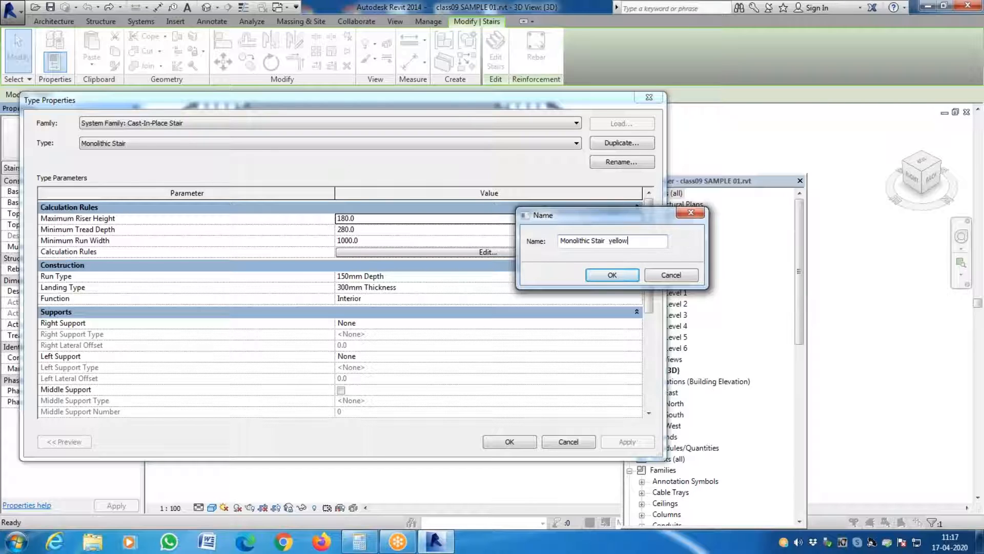
text( raiser white tread)
key(Return)
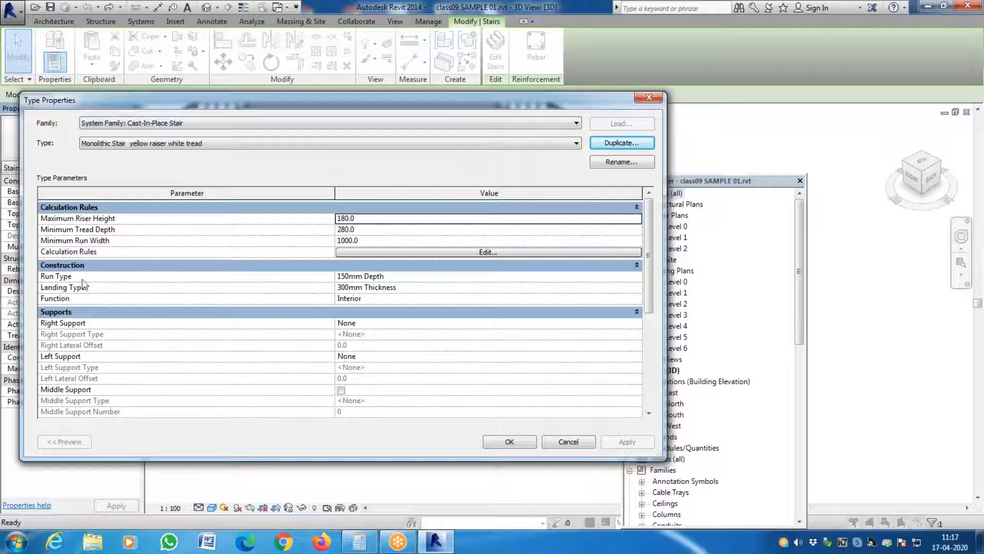
- Set the monolithic material of the stair's 150mm Depth run type to WHITE WALL and apply it
click(638, 277)
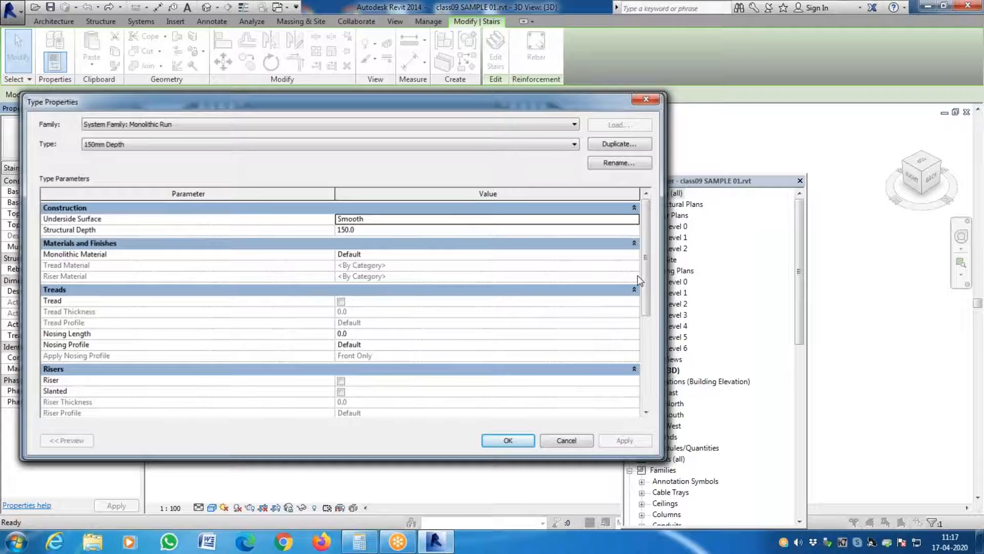
key(Escape)
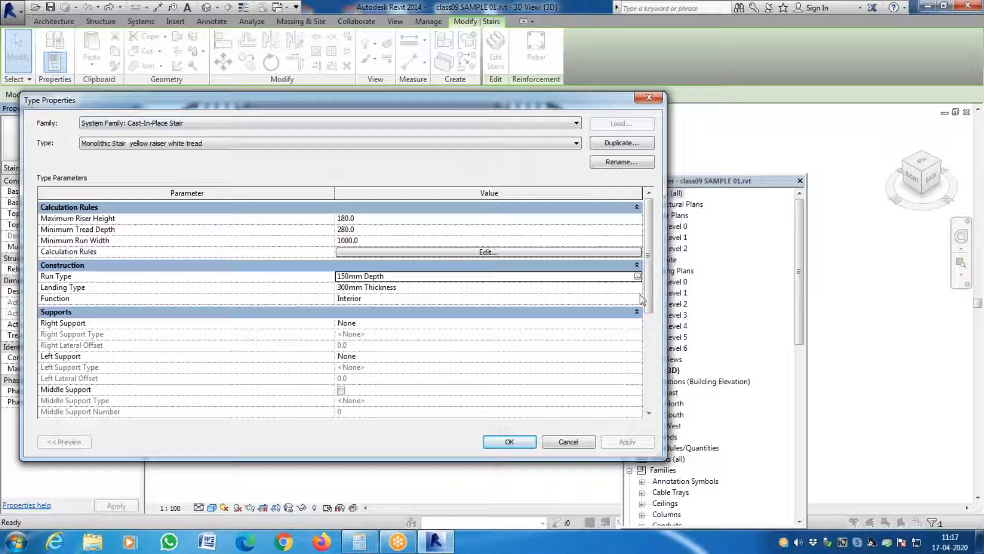
click(638, 277)
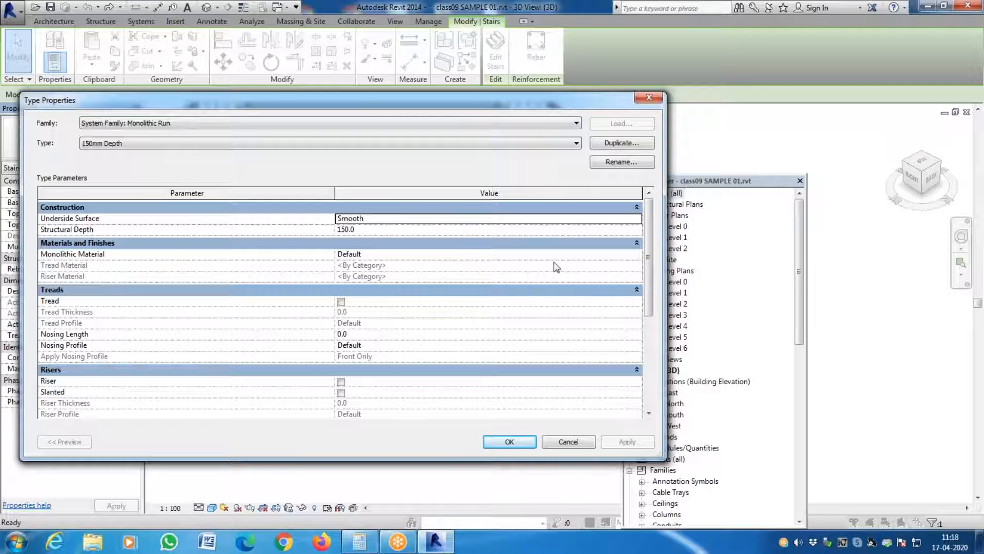
click(638, 257)
click(637, 254)
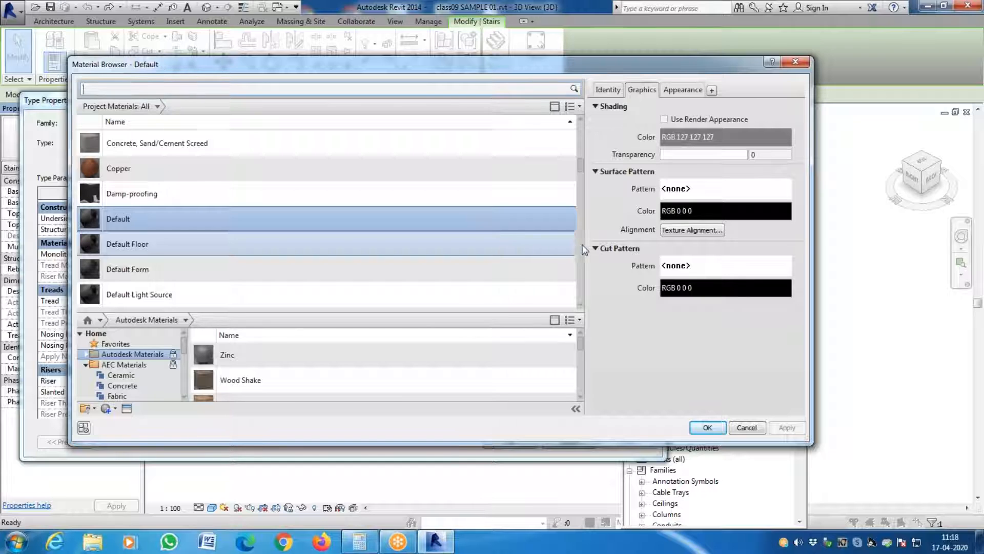
scroll(582, 245, down, 15)
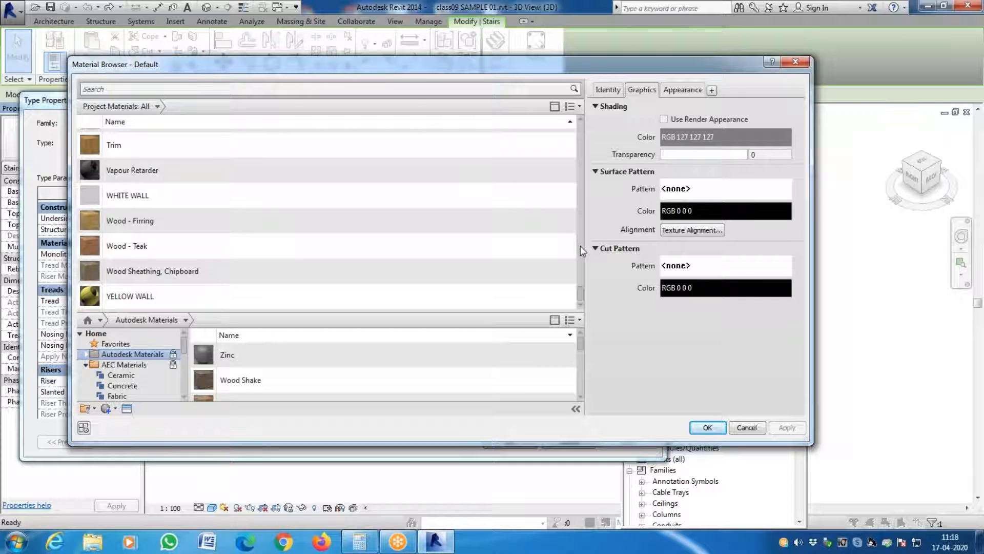
click(185, 201)
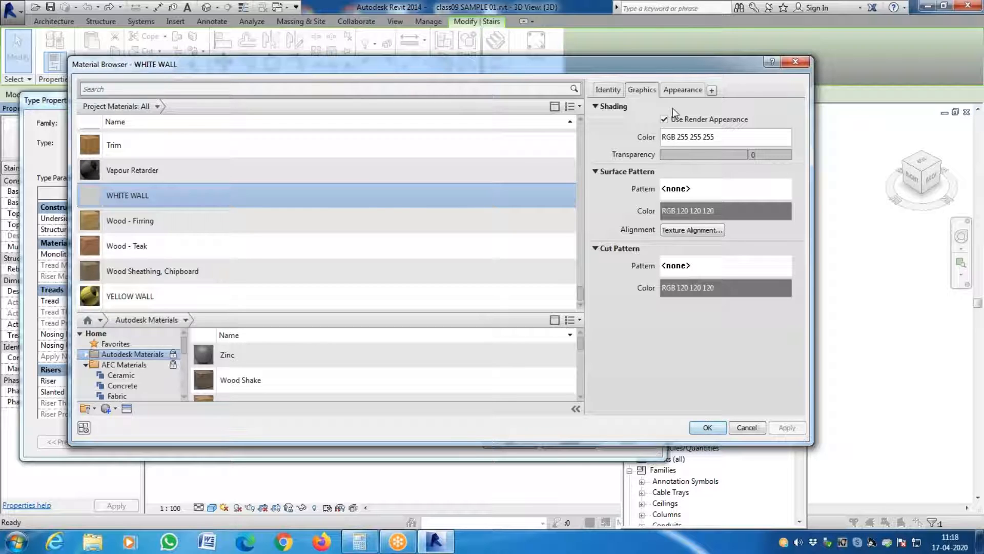
click(677, 91)
click(709, 430)
click(620, 443)
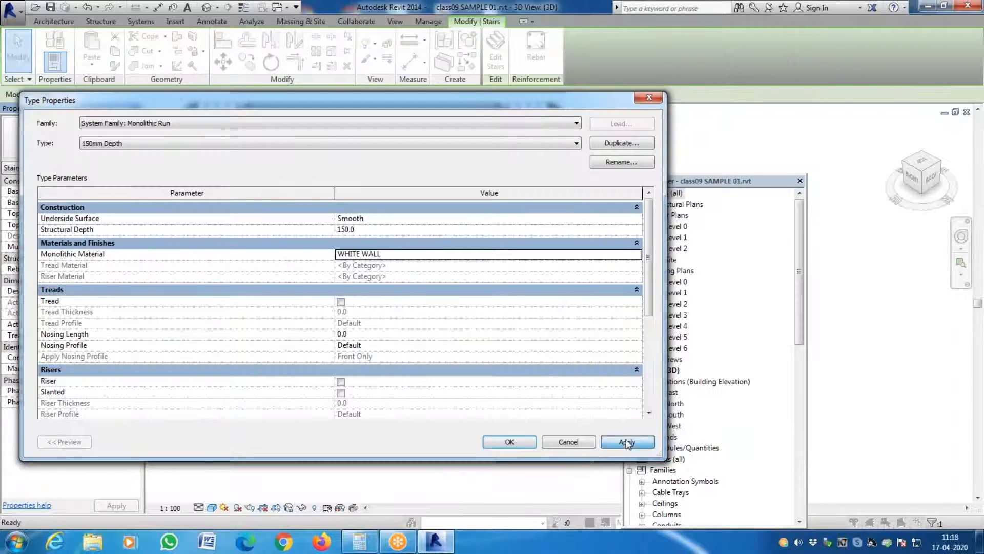
- Accept the run type and stair type edits, returning to the stair in the 3D view
click(518, 444)
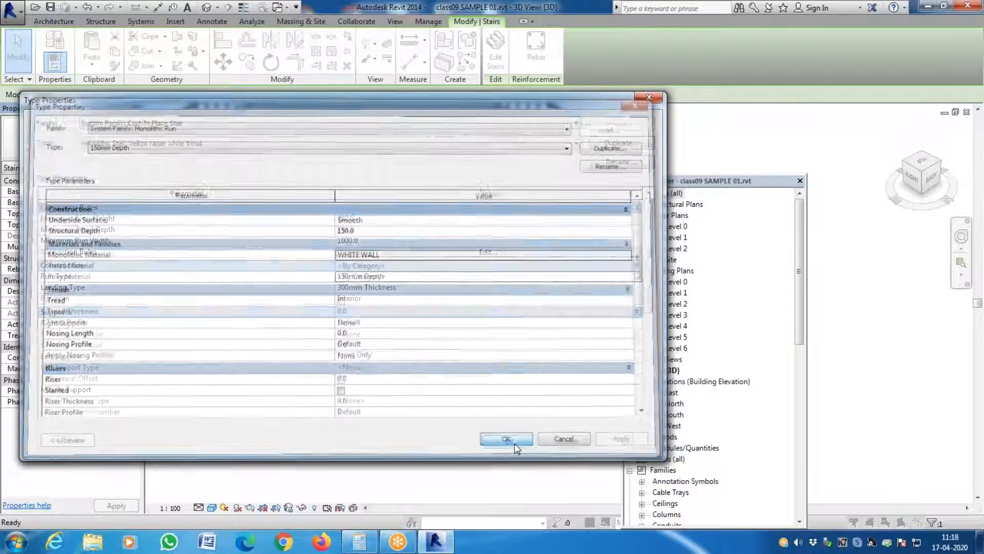
click(519, 444)
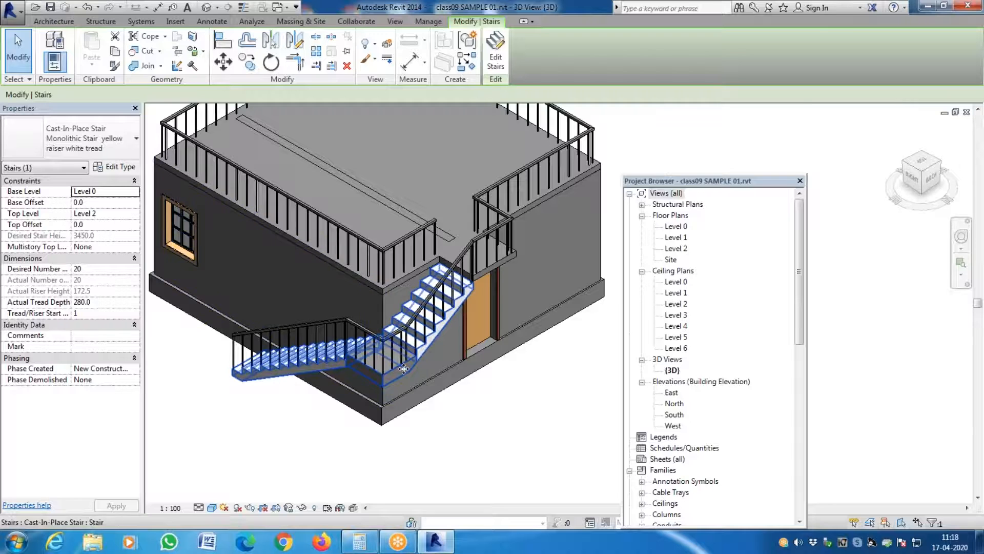
scroll(402, 364, up, 4)
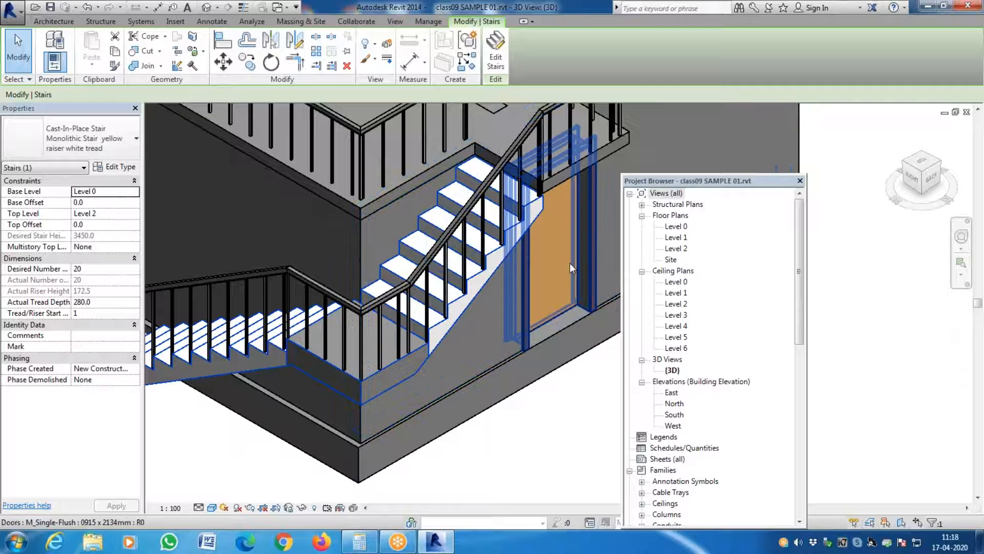
- Set the monolithic material of the stair's 150mm Depth run type to Default
click(132, 169)
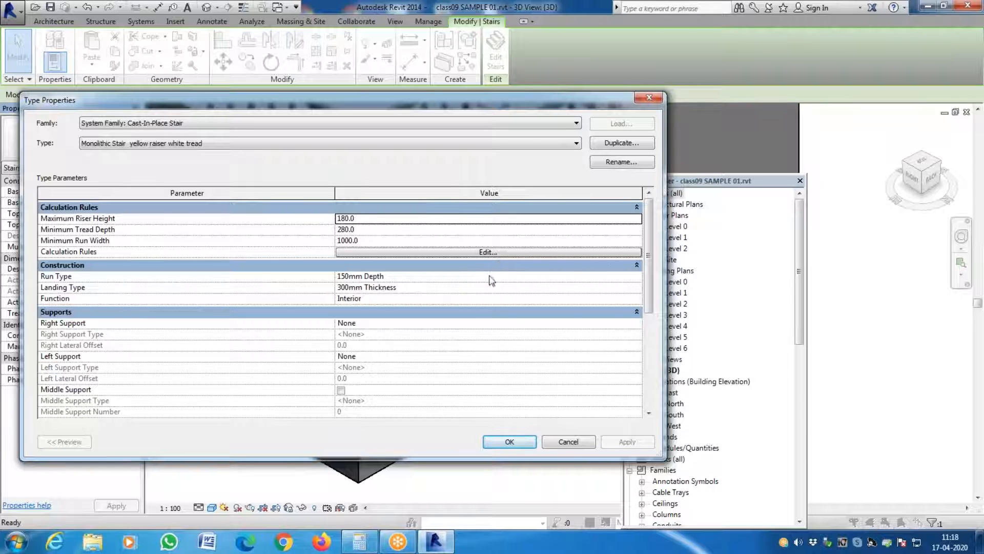
click(637, 277)
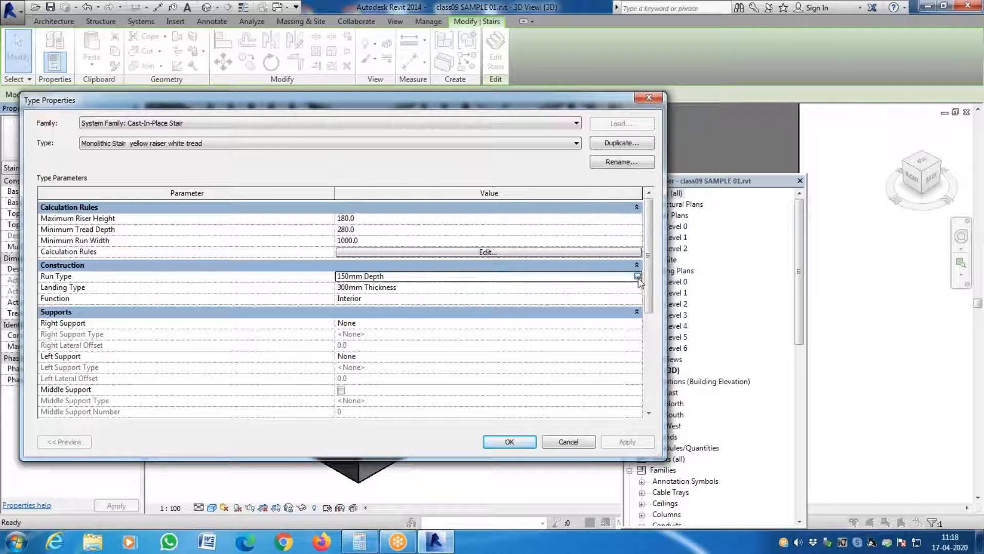
click(637, 276)
click(620, 255)
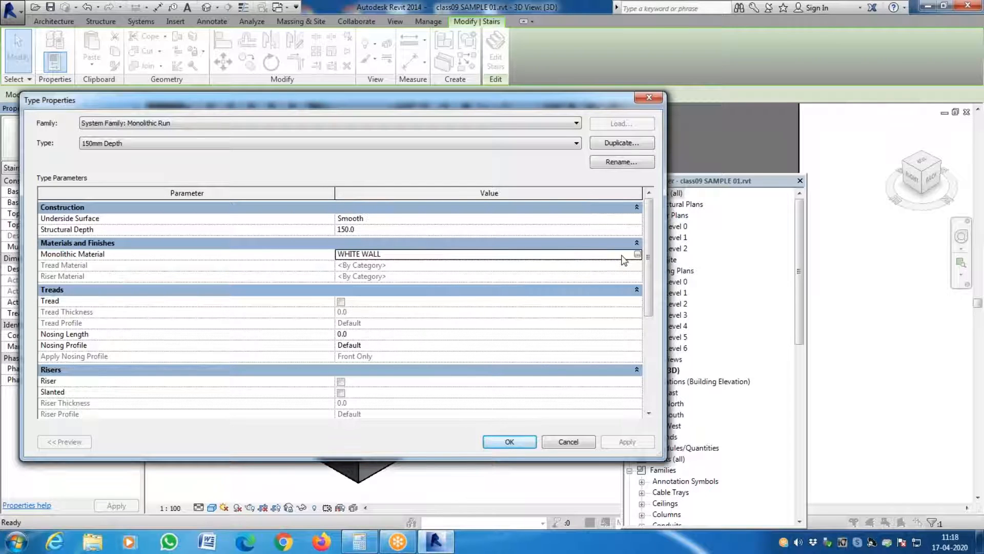
click(638, 254)
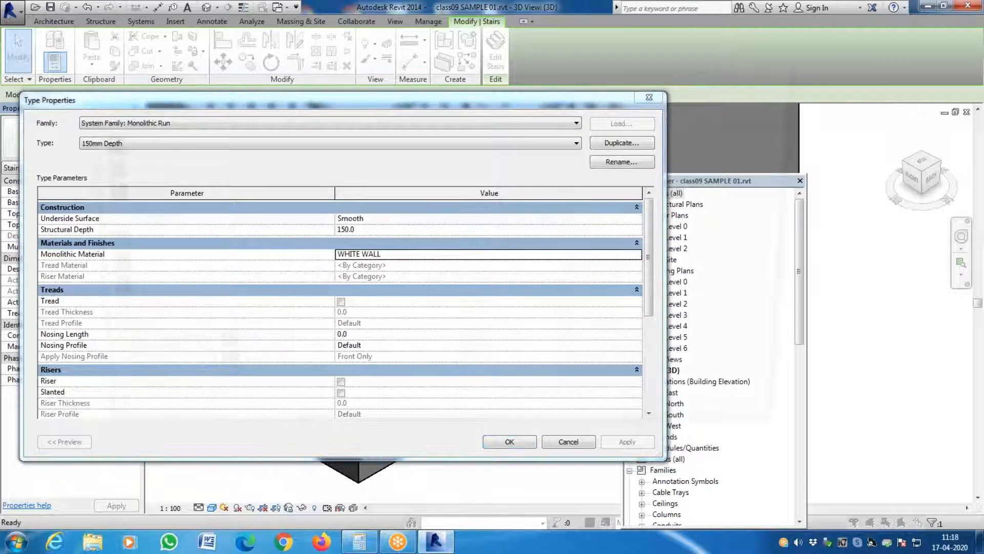
scroll(326, 234, up, 5)
scroll(326, 235, up, 15)
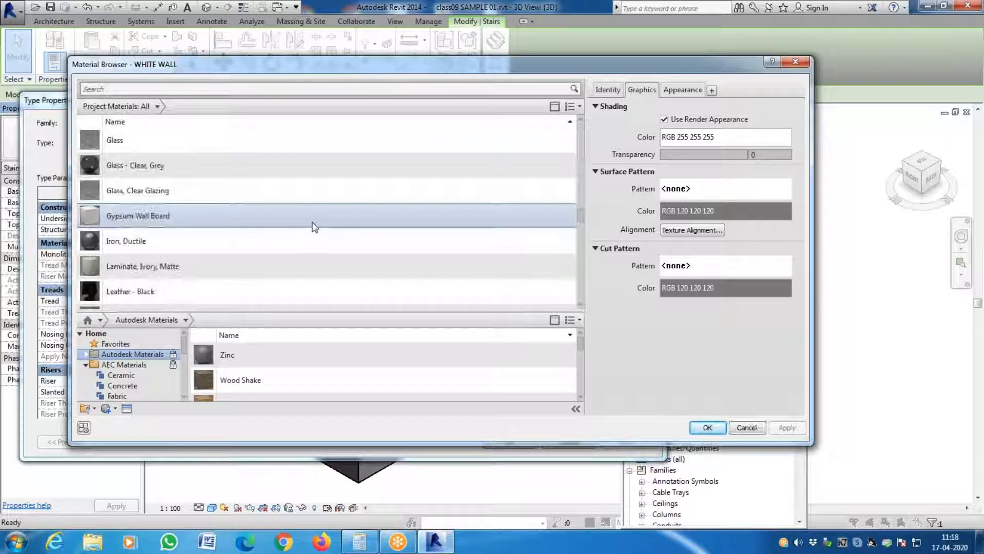
scroll(314, 226, down, 2)
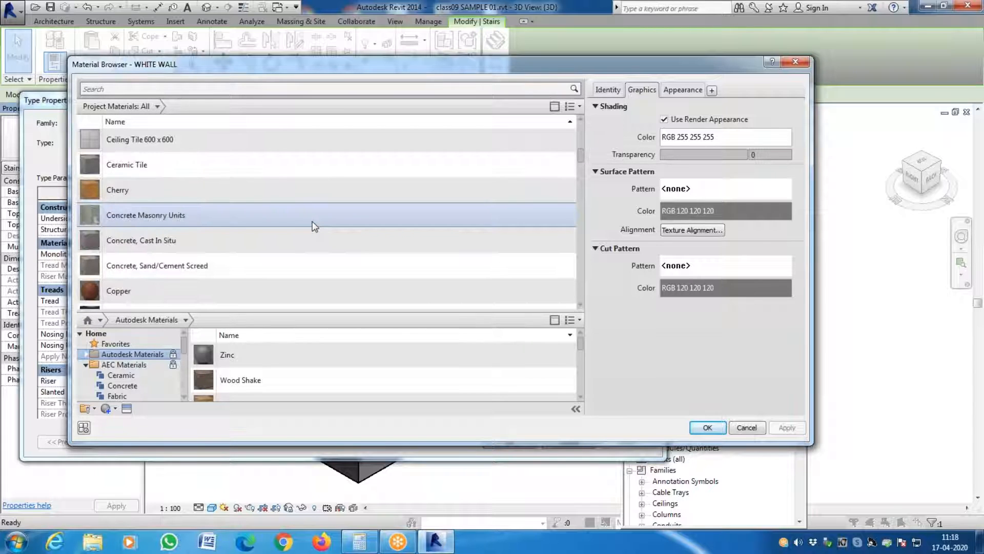
scroll(312, 220, down, 3)
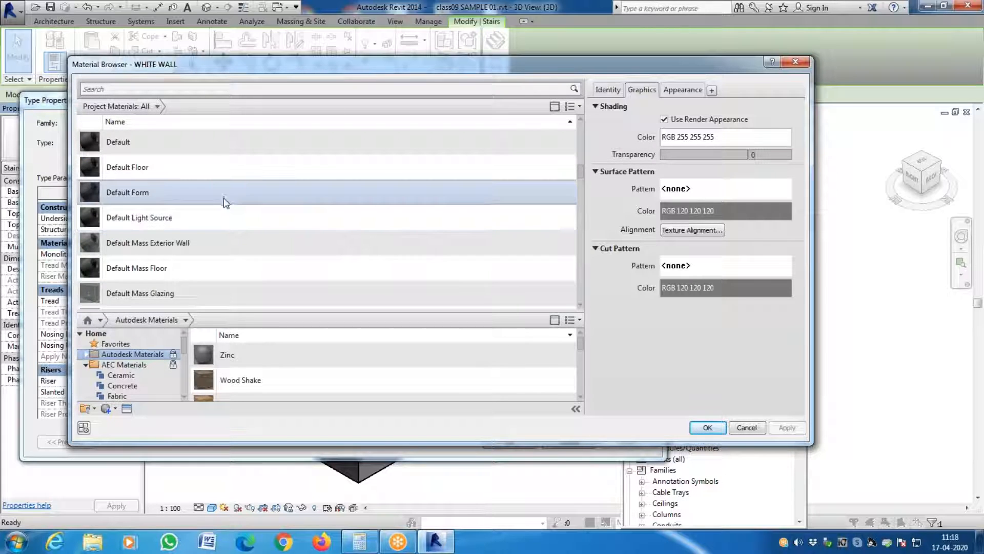
click(217, 149)
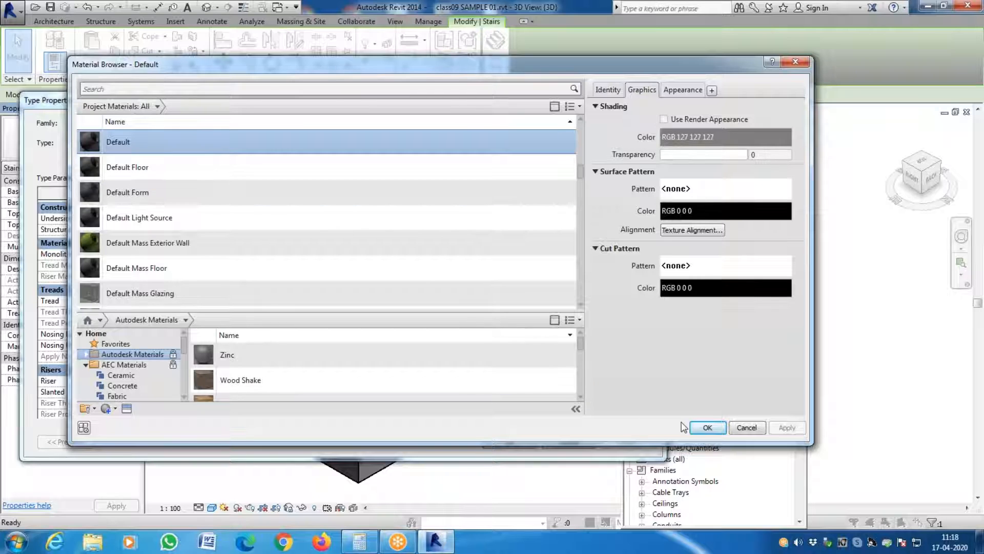
click(707, 428)
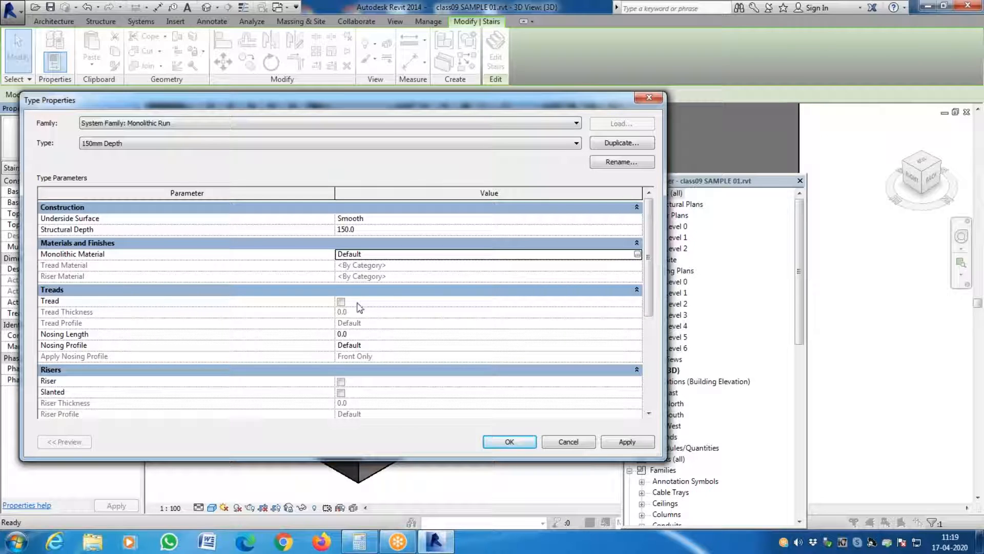
- Enable treads in the 150mm Depth run type and set the tread material to WHITE WALL
click(338, 305)
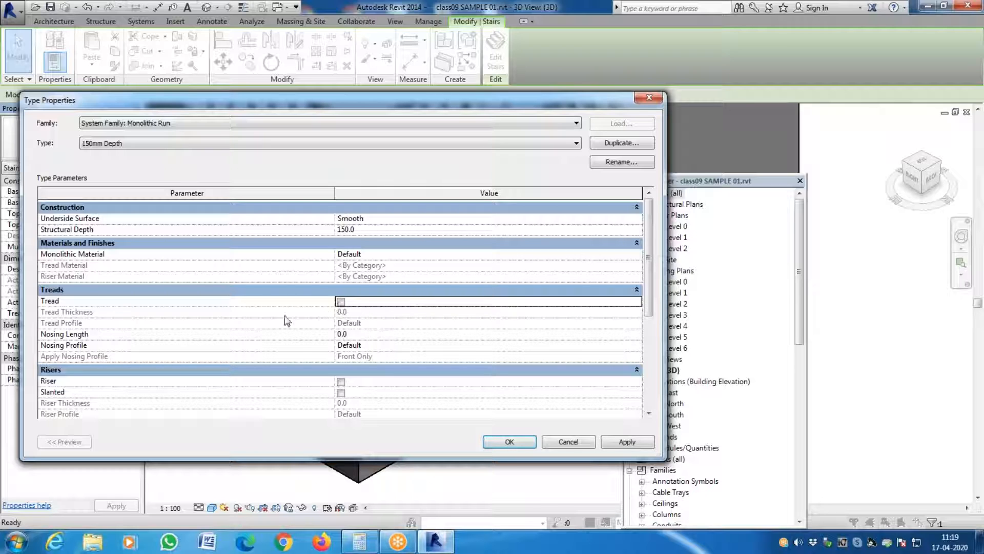
click(341, 302)
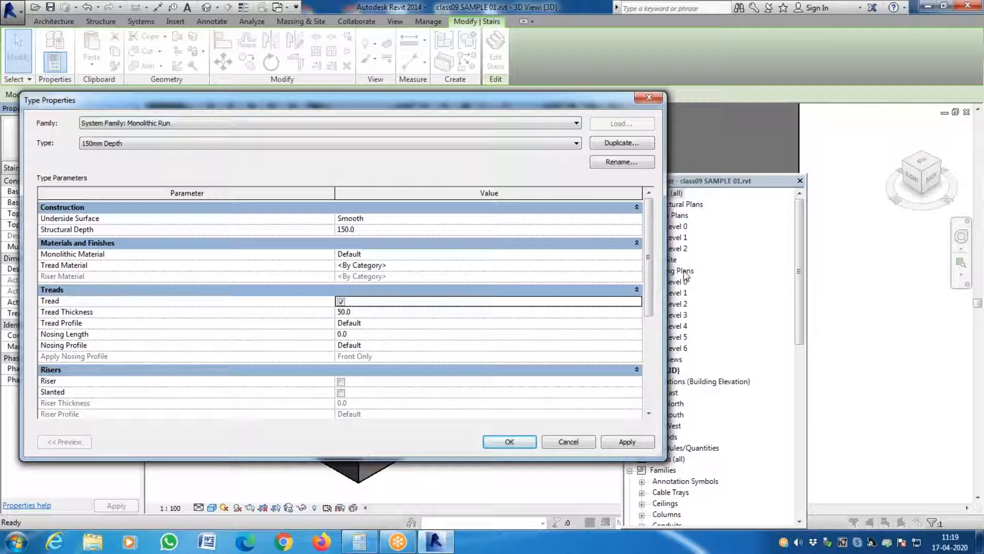
click(637, 266)
click(637, 265)
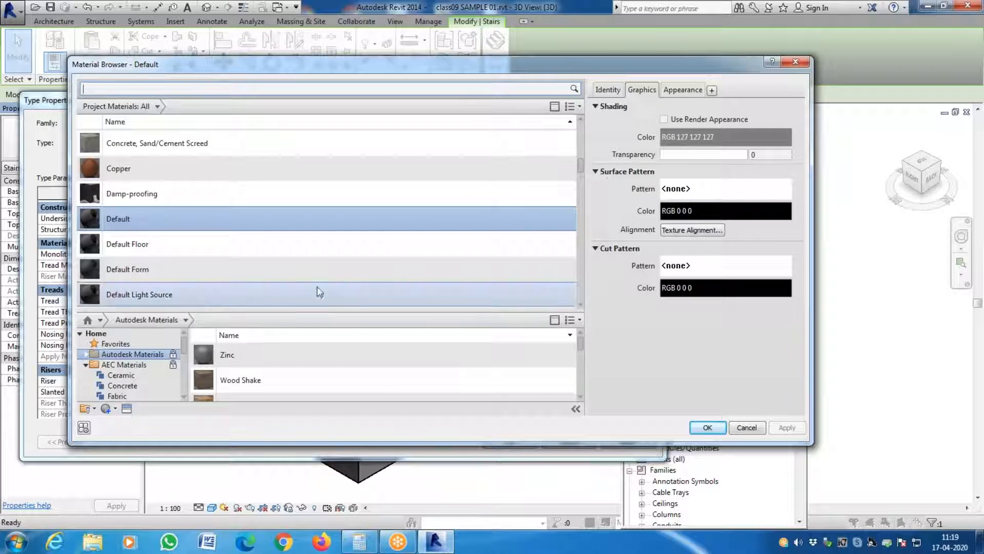
drag(371, 63, 429, 107)
scroll(267, 314, down, 5)
scroll(266, 314, up, 3)
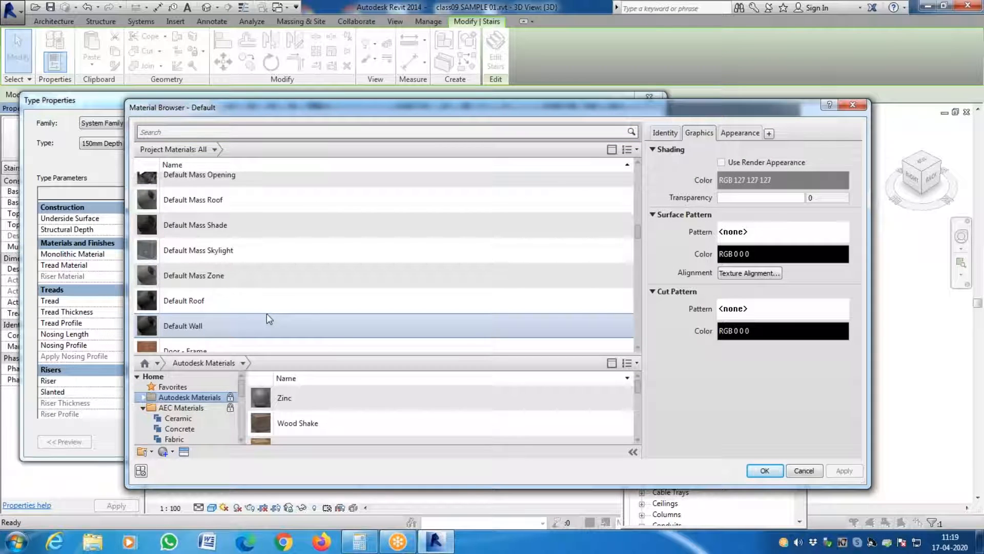
scroll(267, 315, down, 3)
scroll(266, 320, down, 1)
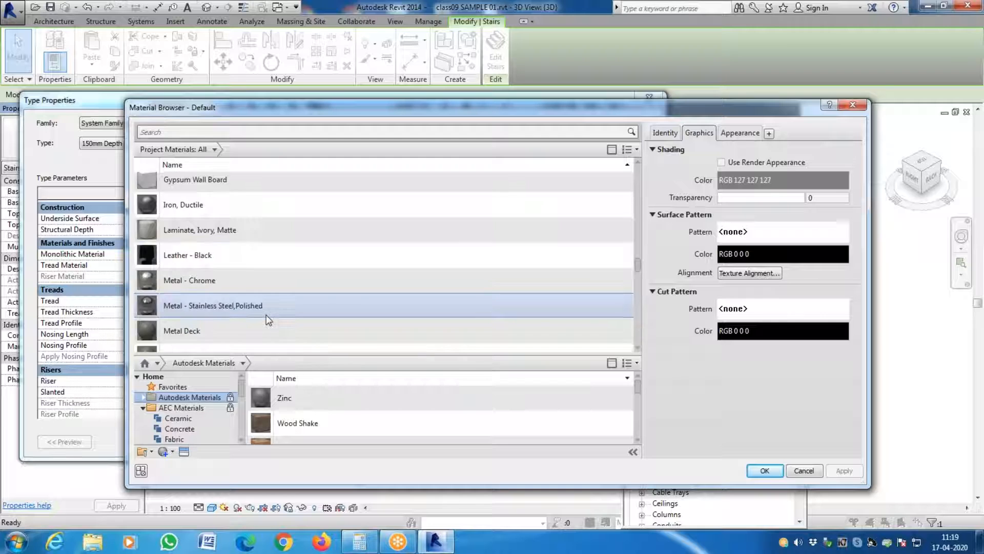
scroll(266, 319, down, 7)
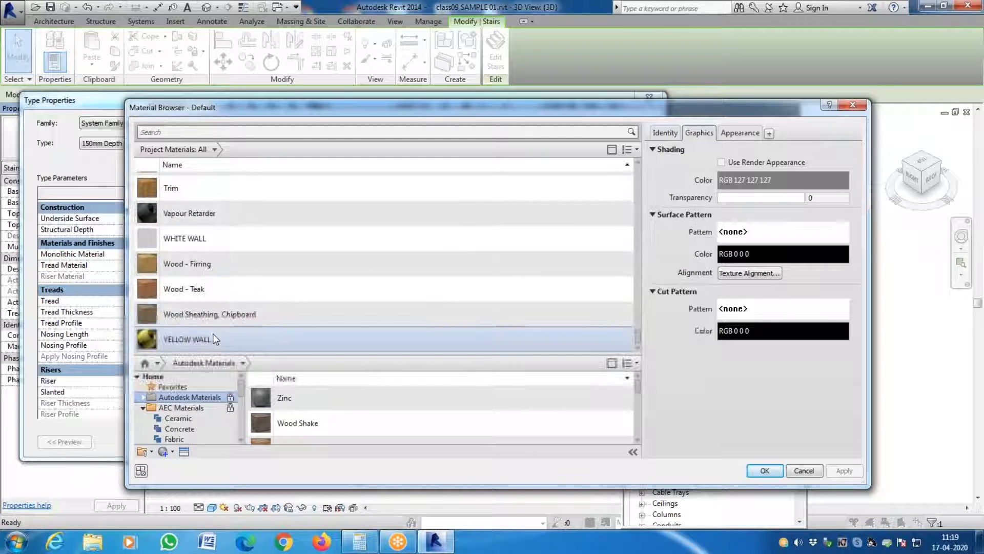
click(226, 243)
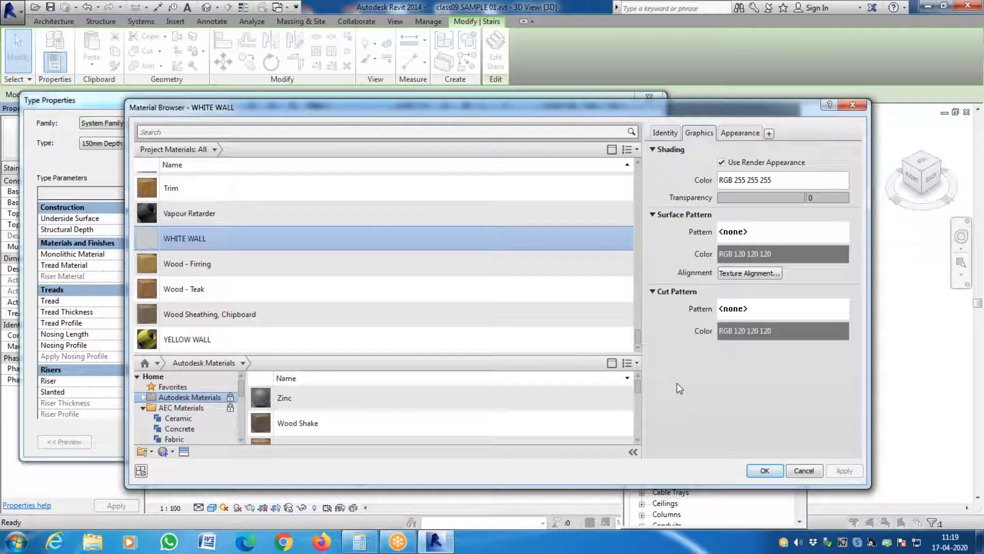
drag(580, 108, 469, 90)
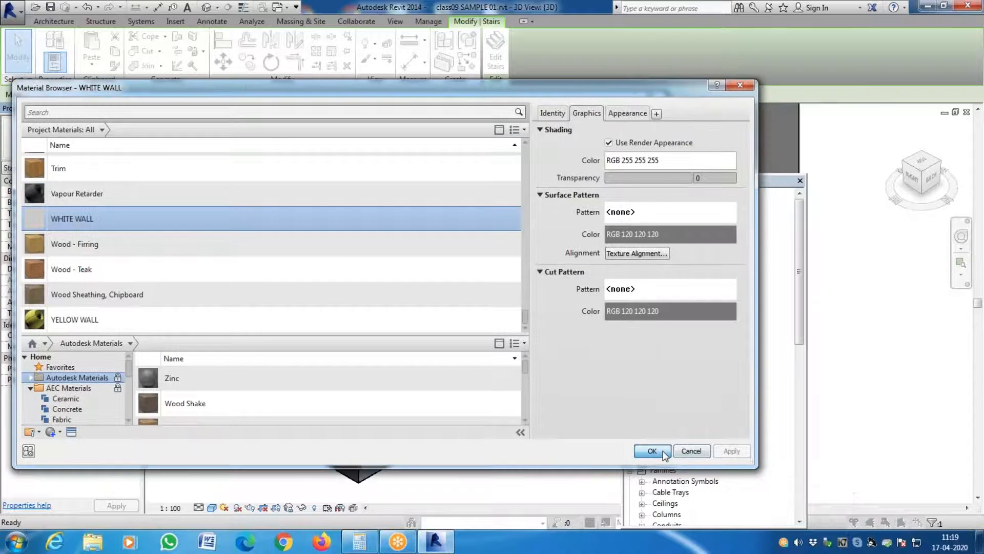
click(662, 454)
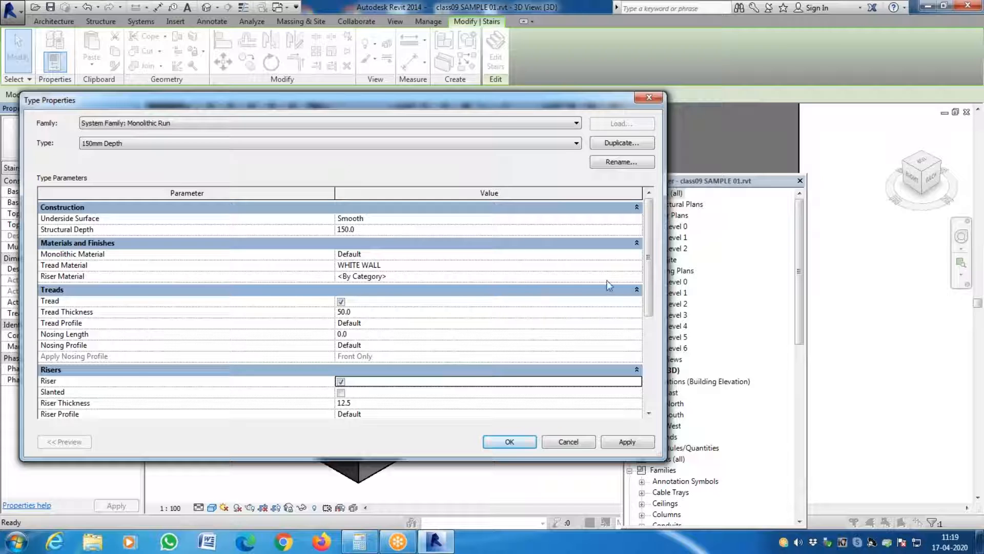
- Enable risers in the 150mm Depth run type and set the riser material to YELLOW WALL
click(639, 277)
click(635, 276)
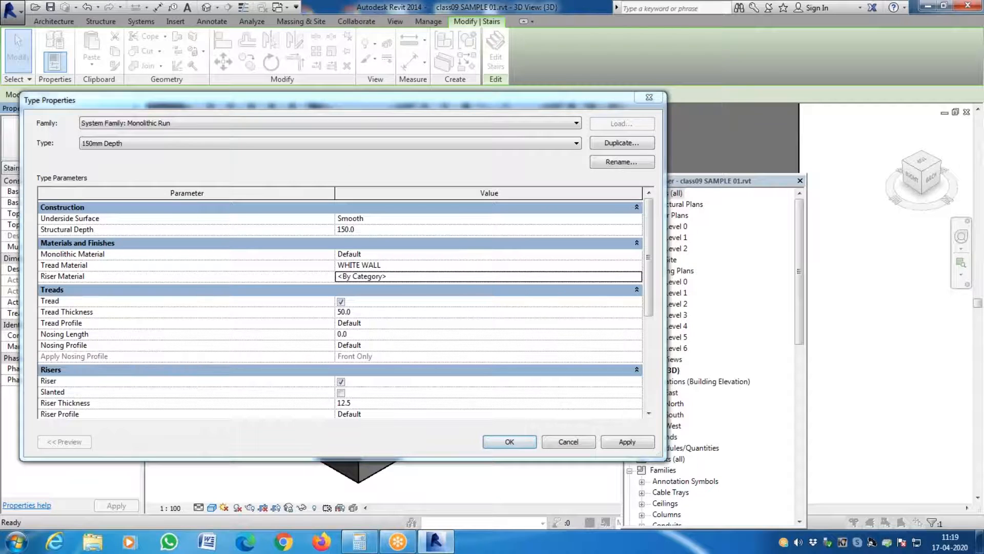
scroll(231, 243, up, 10)
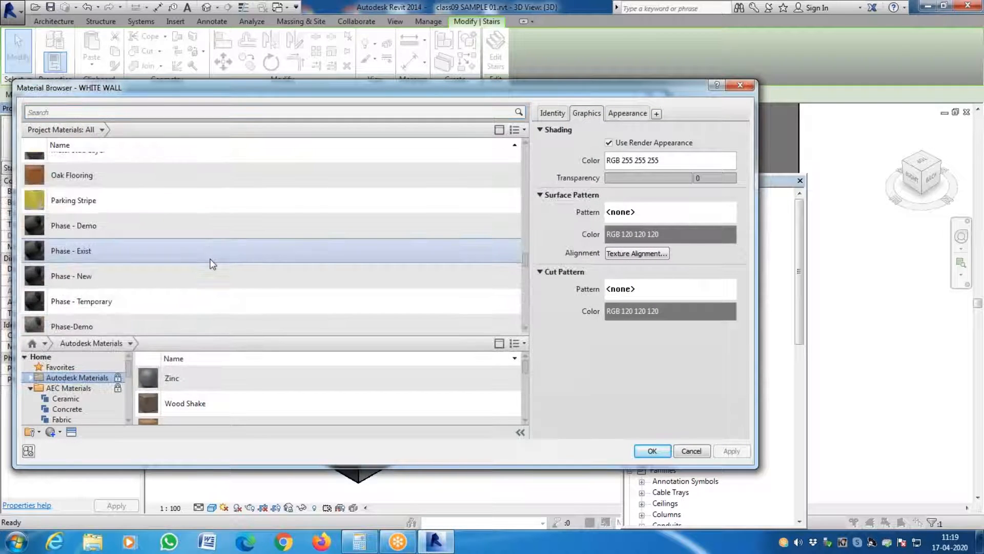
click(137, 200)
scroll(166, 254, down, 10)
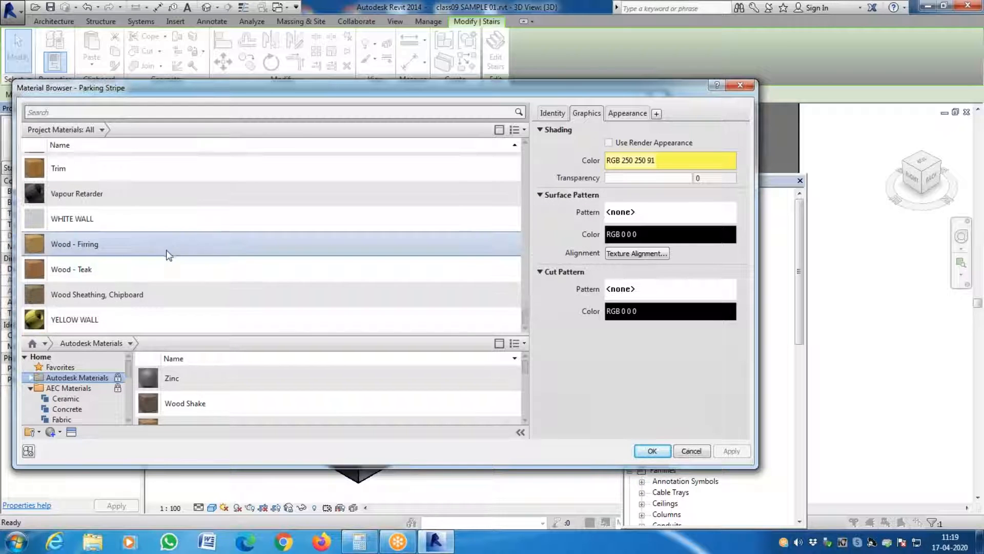
click(129, 319)
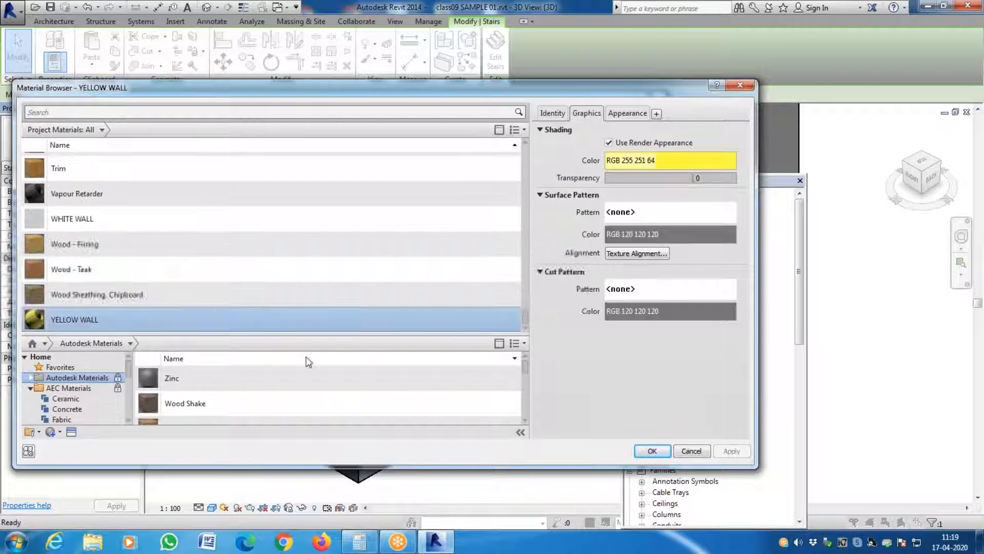
click(652, 451)
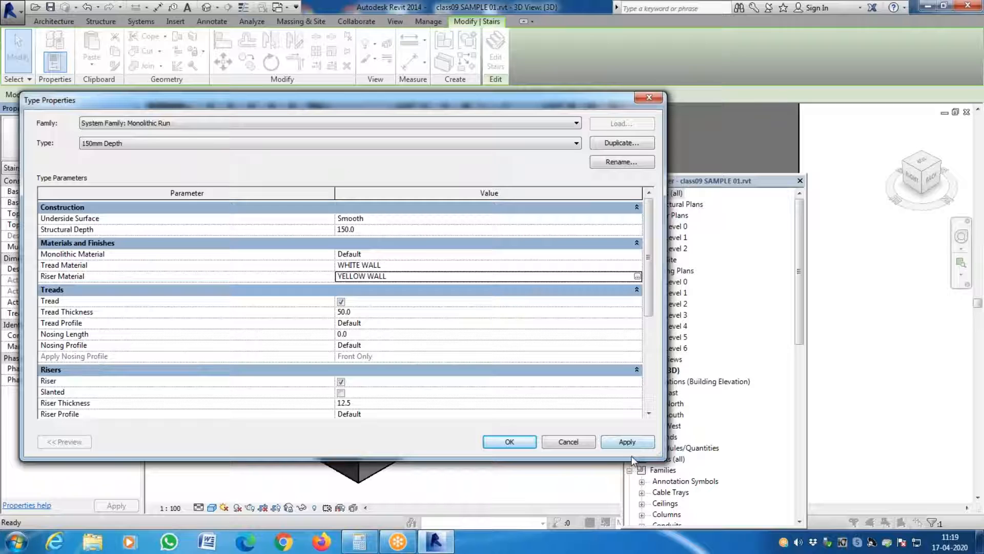
- Set the run type's tread thickness and riser thickness to 1 mm each, and accept the run and stair types
click(359, 312)
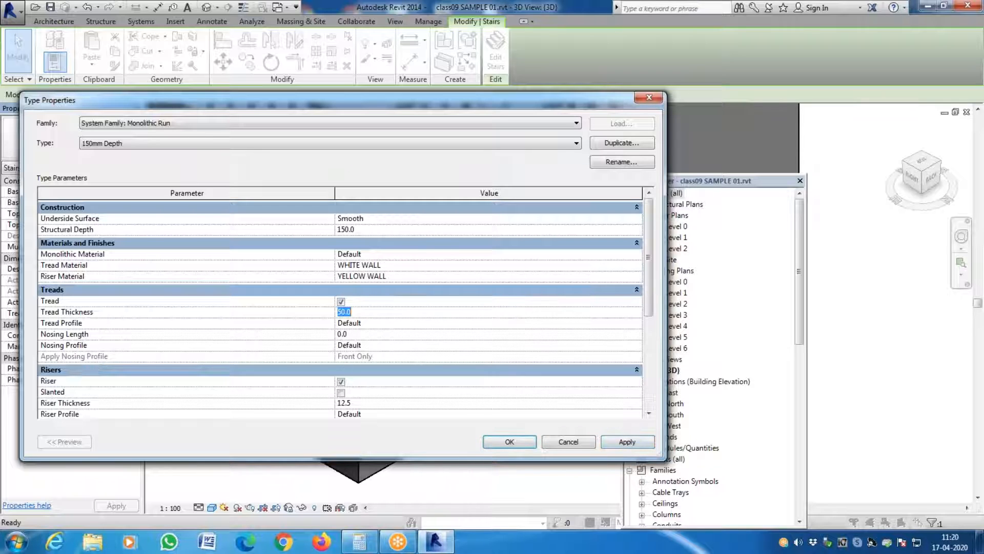
text(1)
click(360, 403)
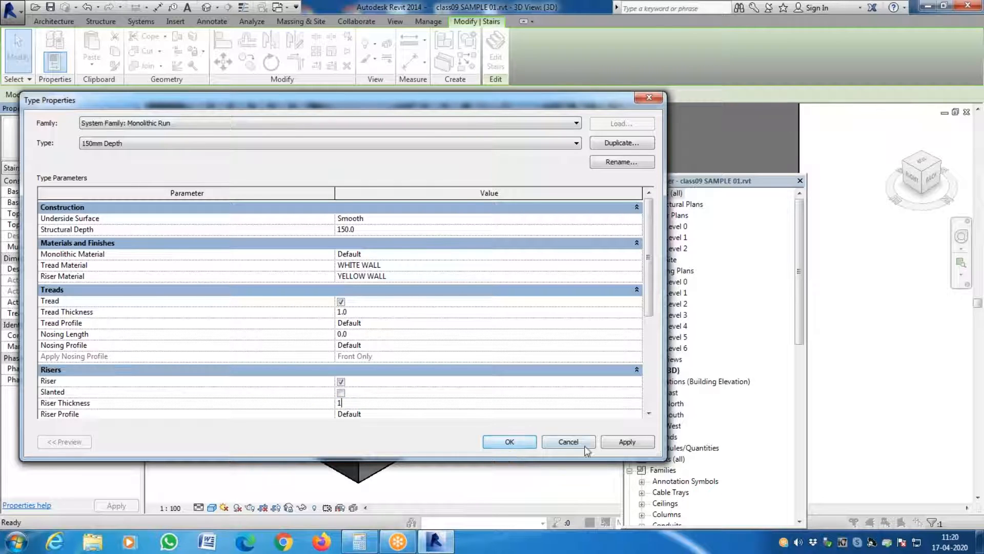
click(632, 447)
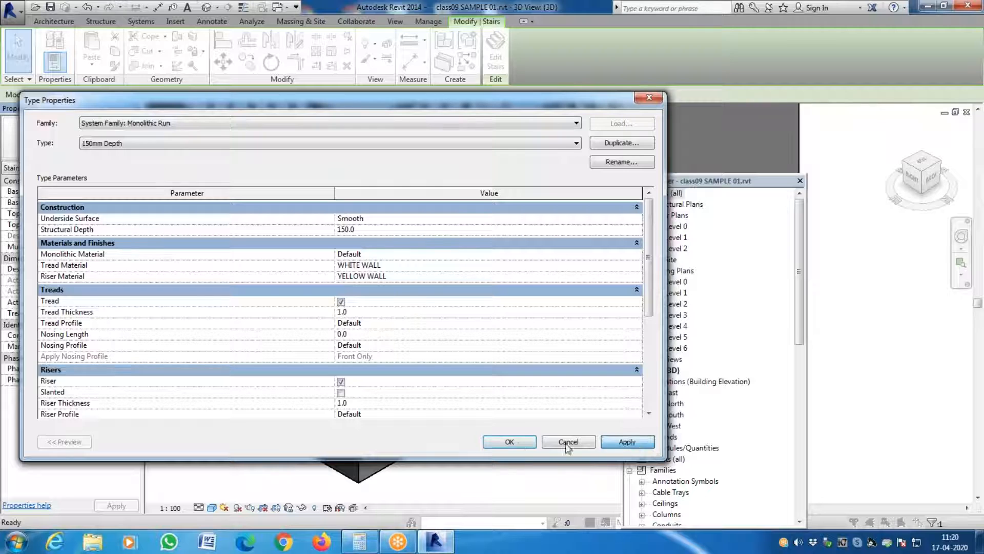
click(519, 444)
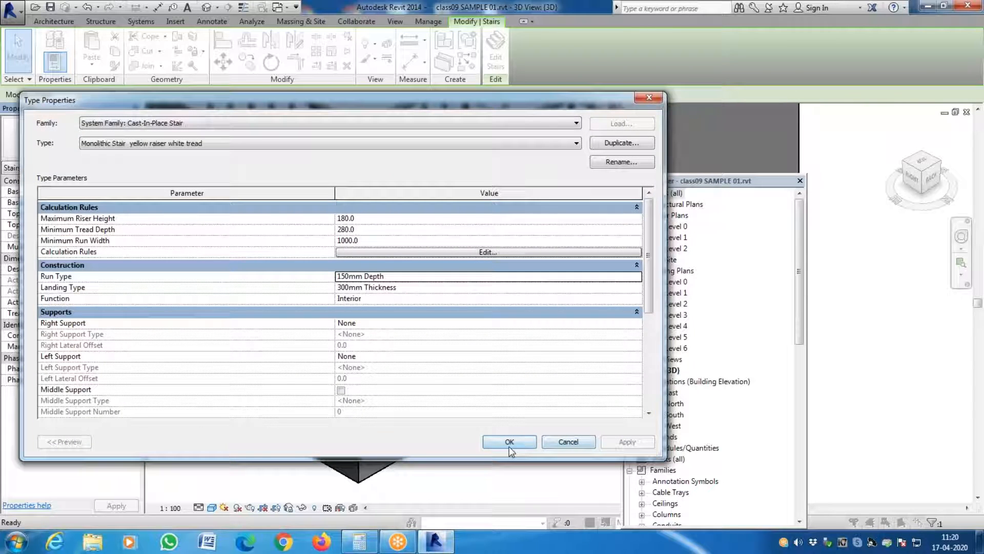
click(508, 441)
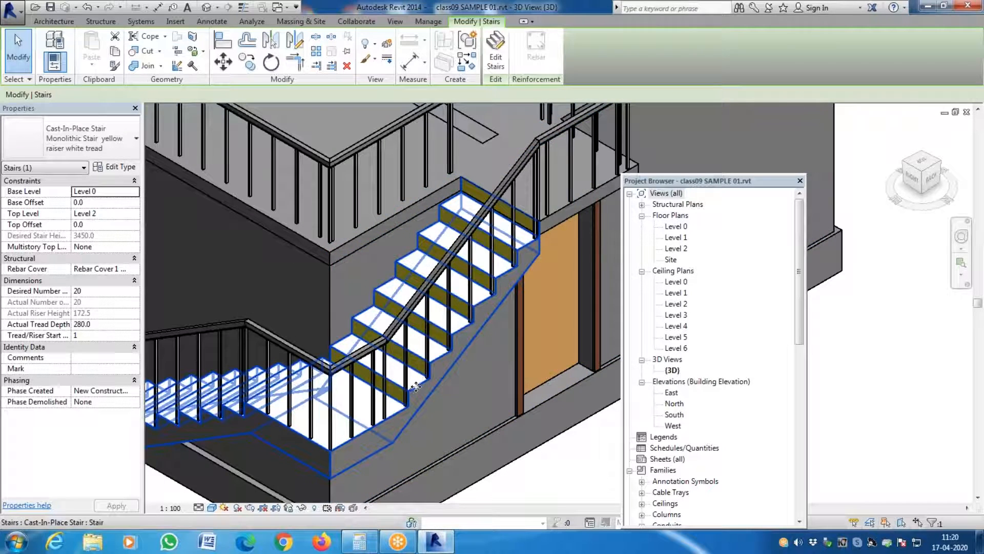
- Examine the stair's treads, risers and underside from close up and from both sides of the building
scroll(487, 291, up, 5)
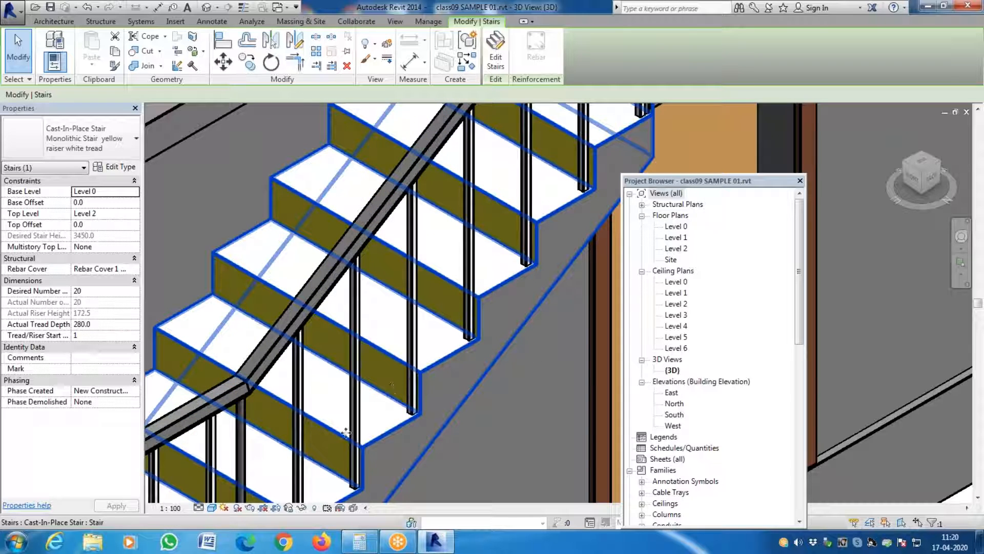
scroll(433, 394, down, 5)
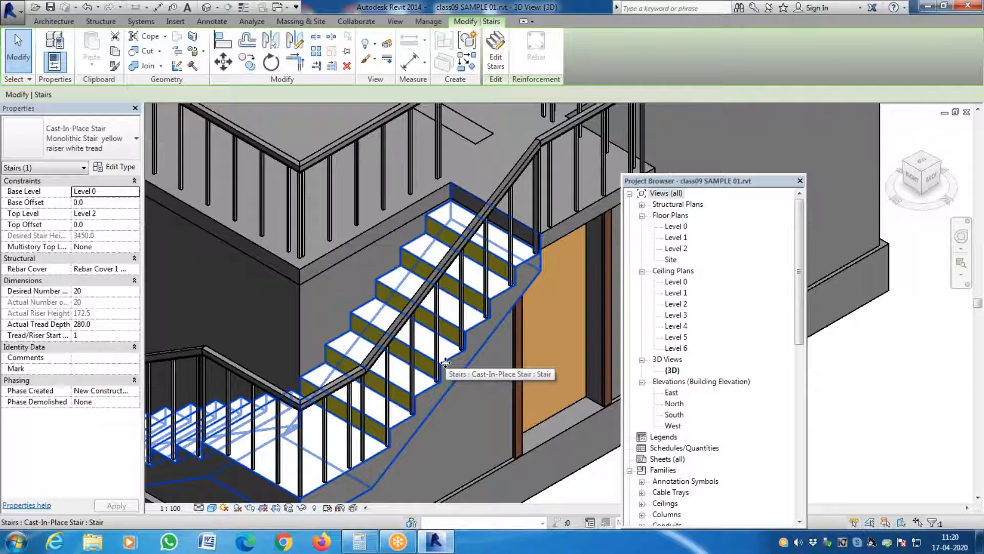
scroll(475, 367, down, 6)
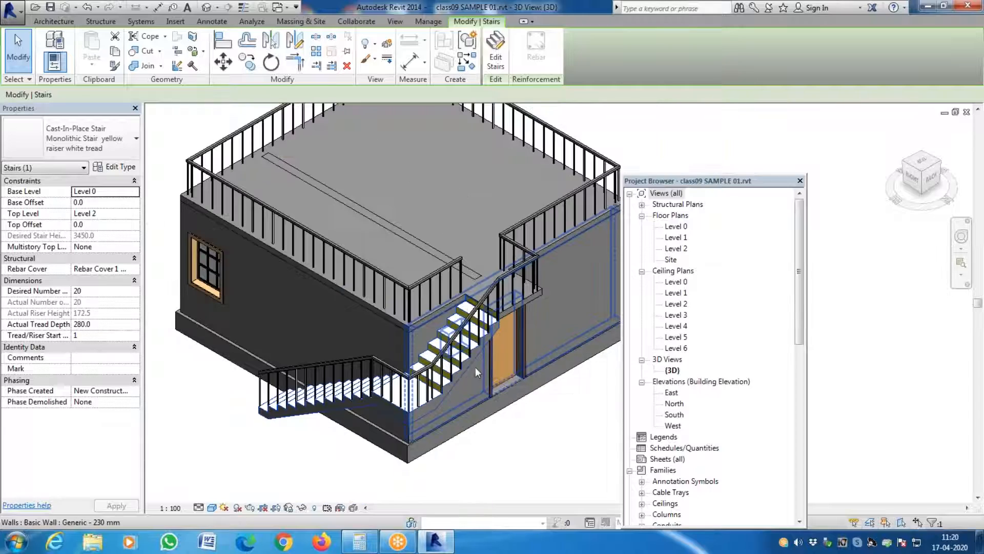
shift+middle_drag(837, 221, 855, 198)
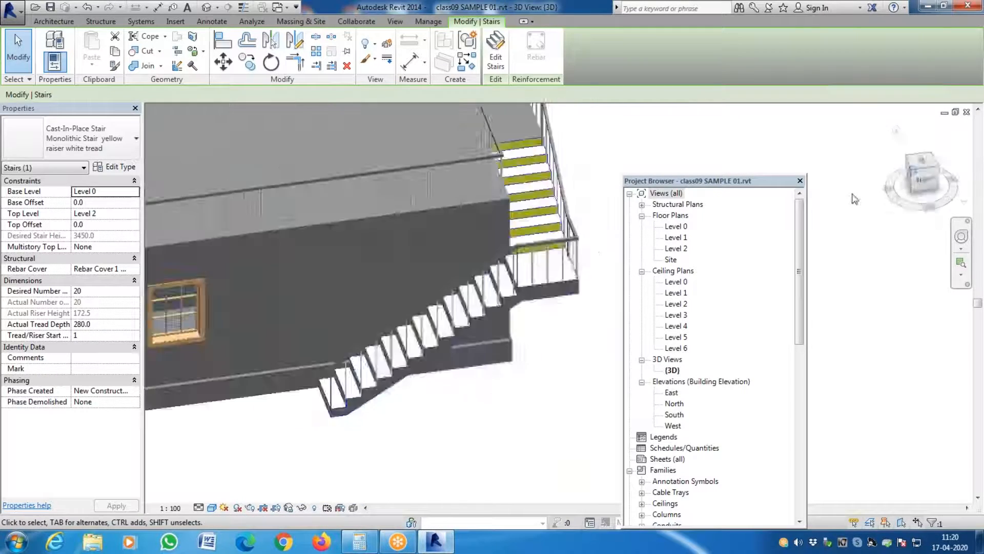
scroll(612, 377, down, 3)
scroll(590, 363, up, 5)
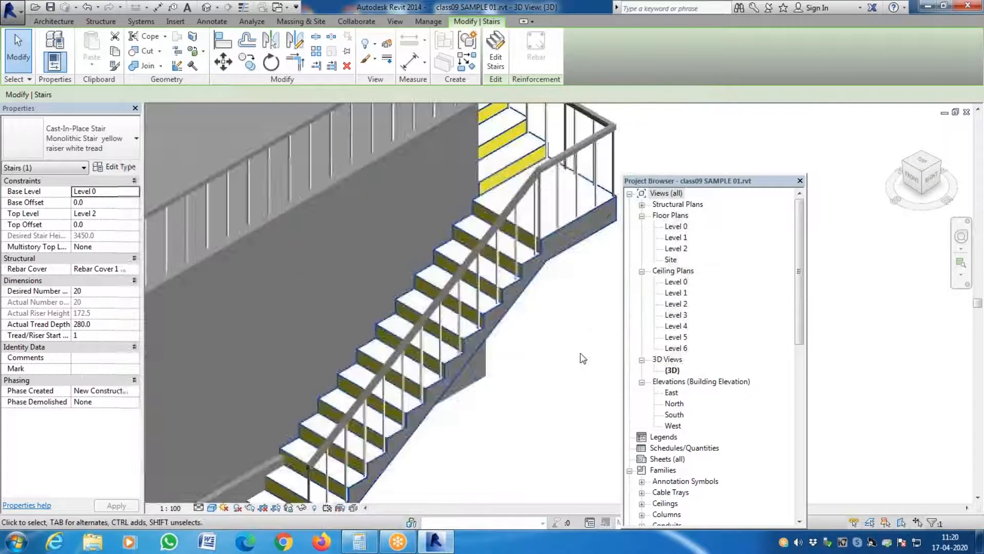
scroll(395, 318, down, 3)
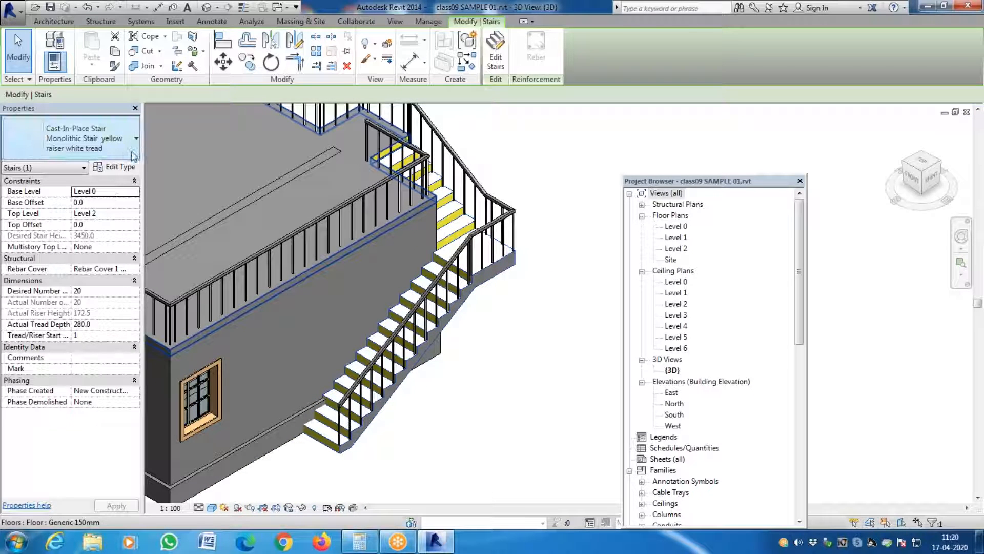
click(531, 374)
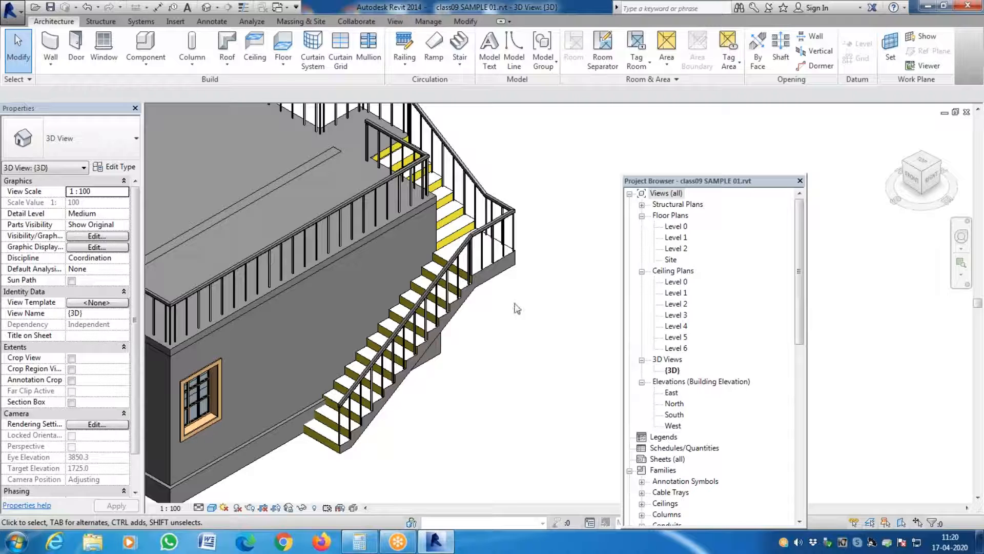
- Create a new material named ORANGE while editing the monolithic material of the stair's 150mm Depth run type
click(505, 270)
click(113, 168)
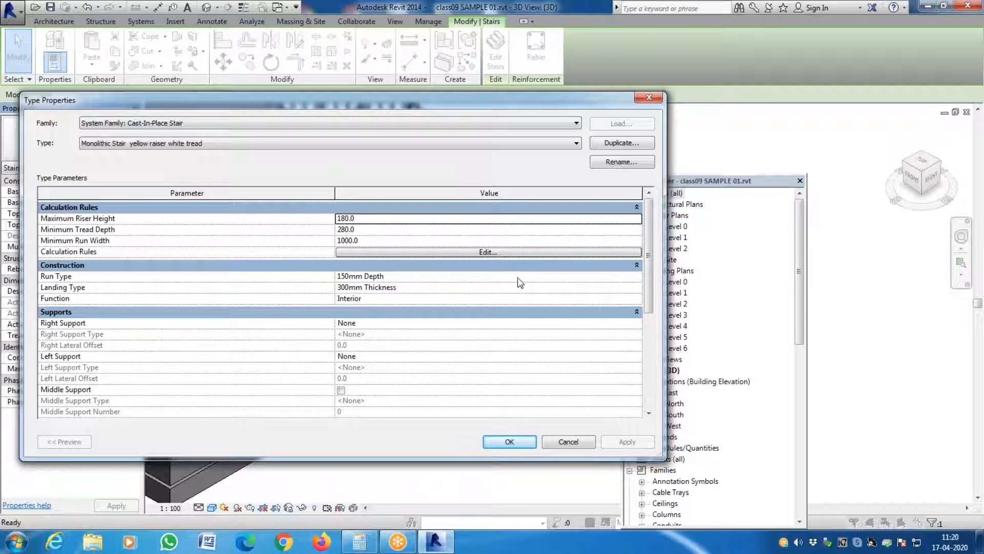
click(639, 276)
click(639, 275)
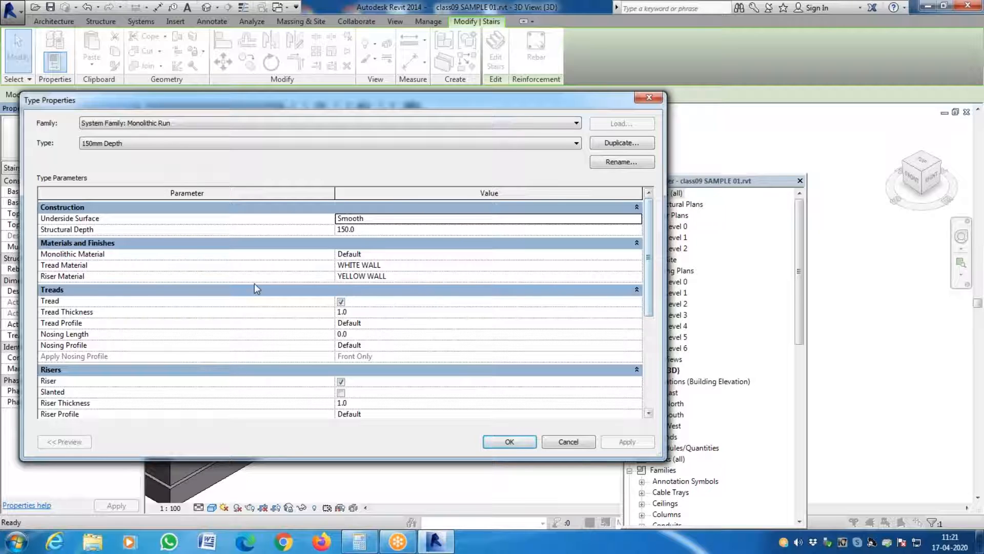
click(637, 255)
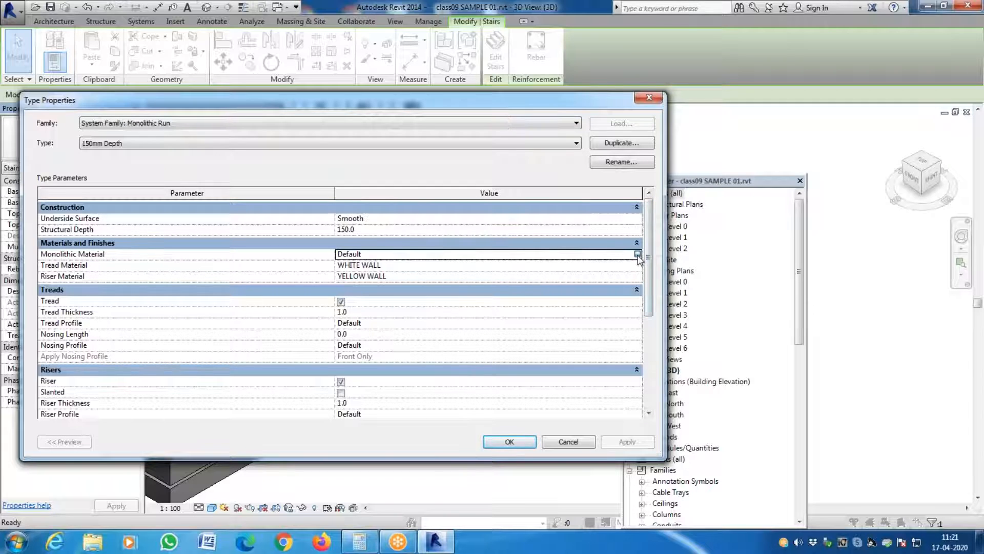
click(637, 254)
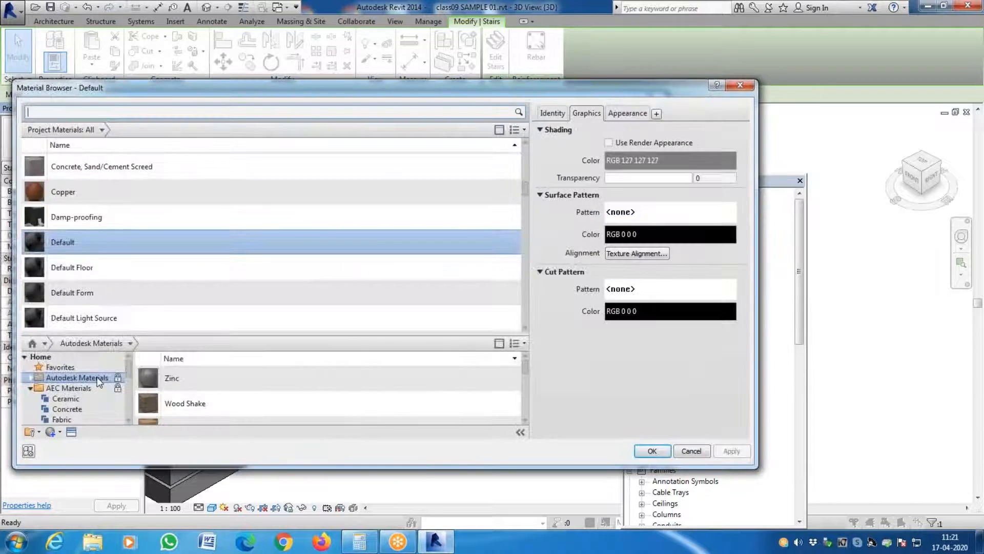
click(59, 432)
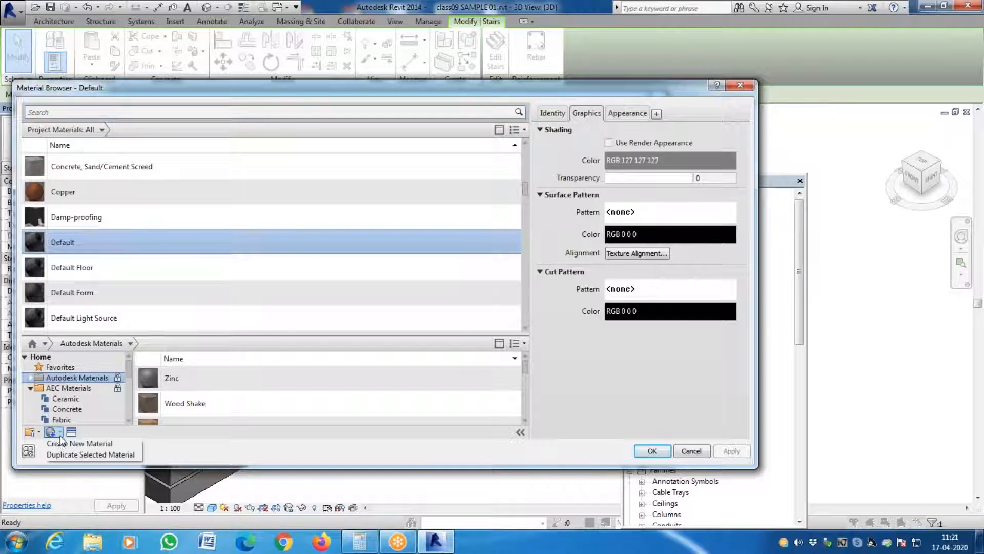
click(77, 444)
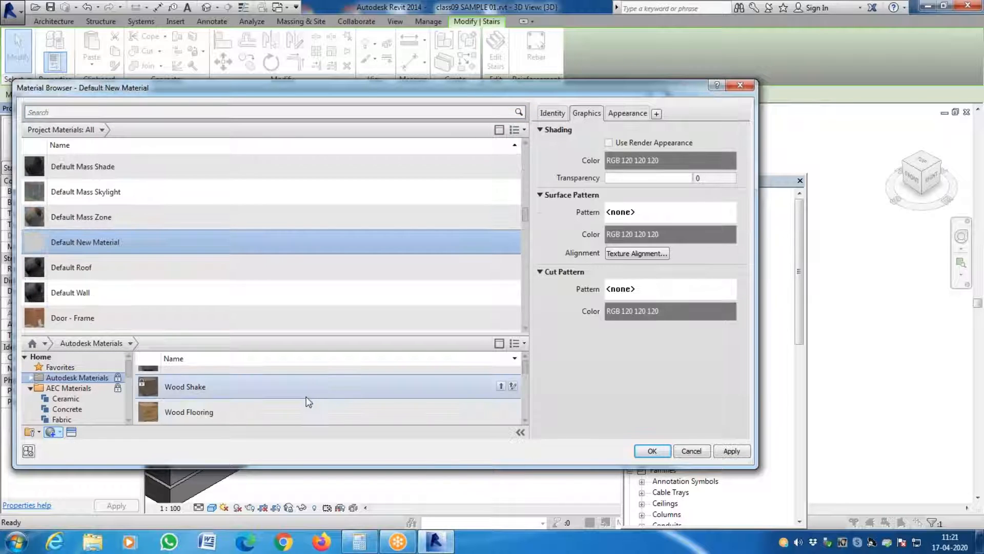
right_click(88, 241)
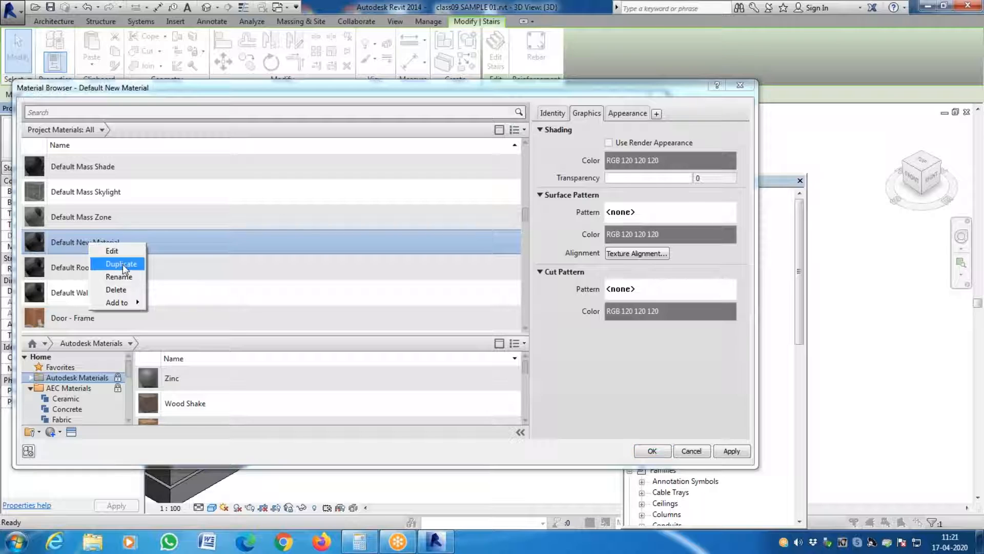
click(123, 276)
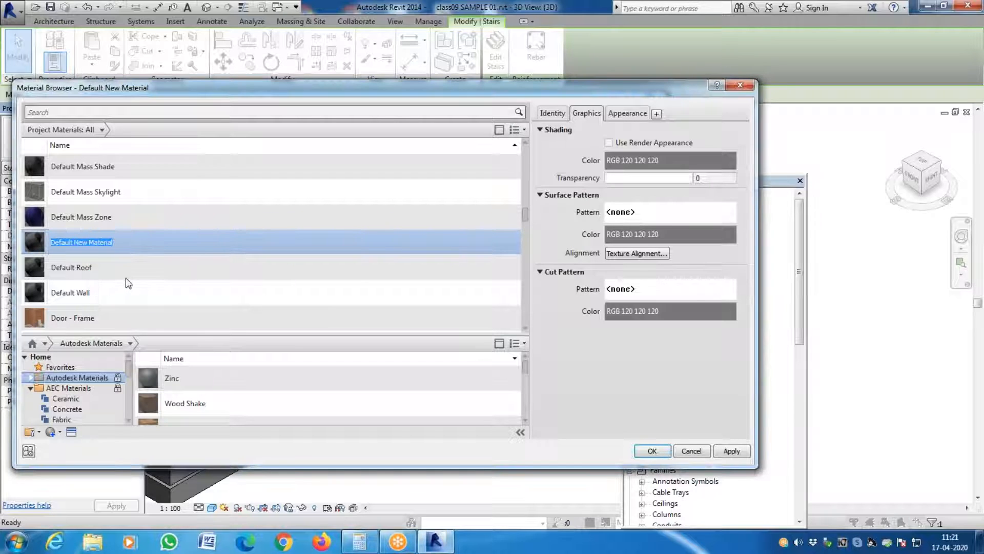
text(or)
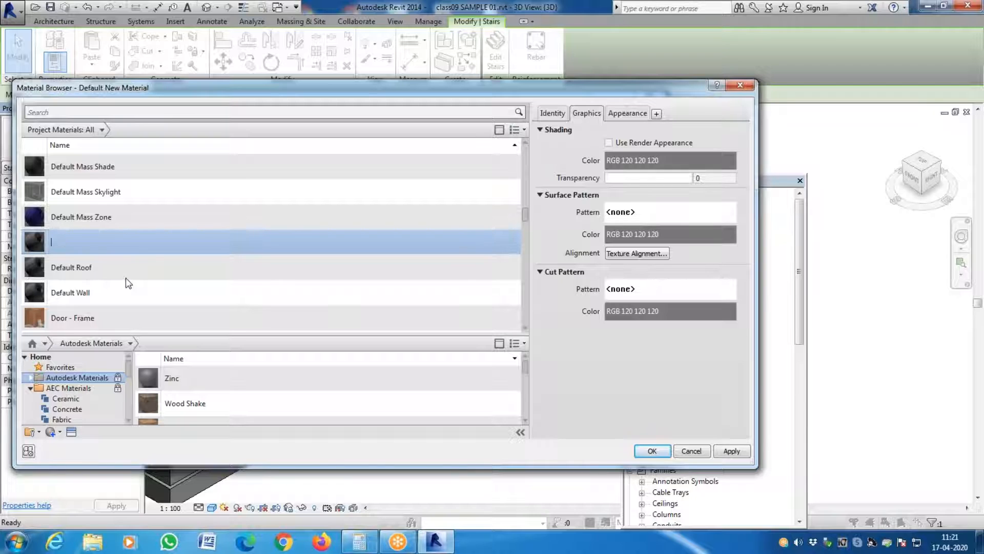
key(Return)
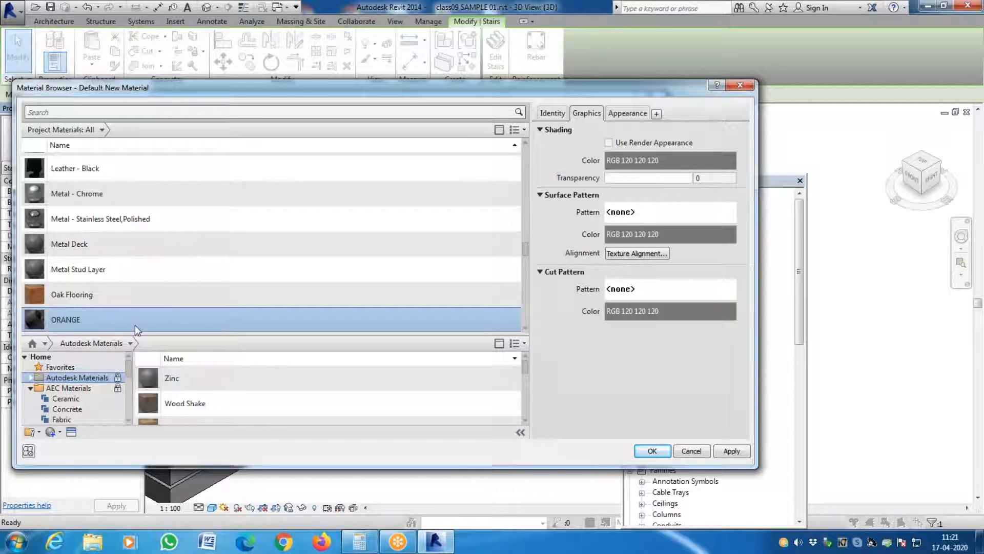
- Set the ORANGE material's generic appearance color to yellow, RGB 255 255 0
click(634, 113)
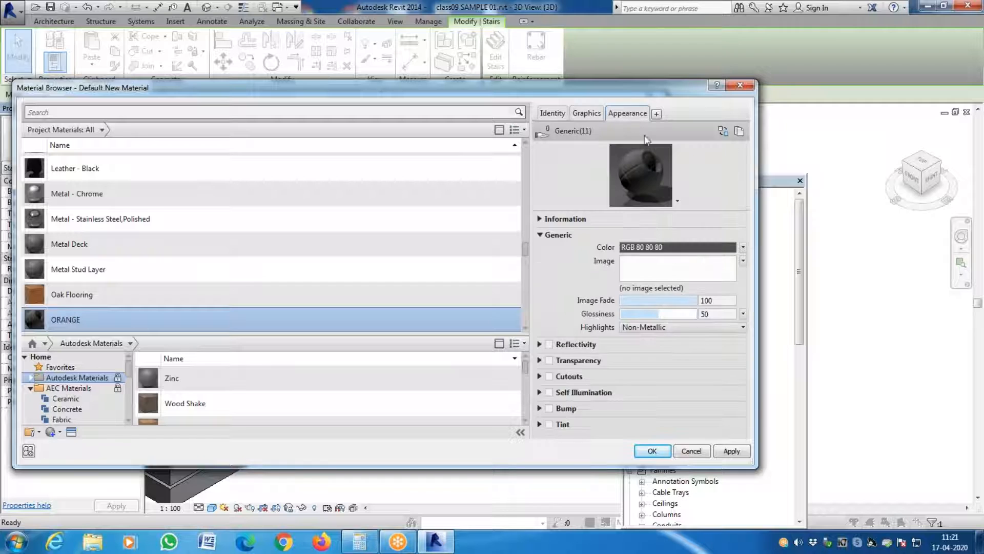
click(656, 248)
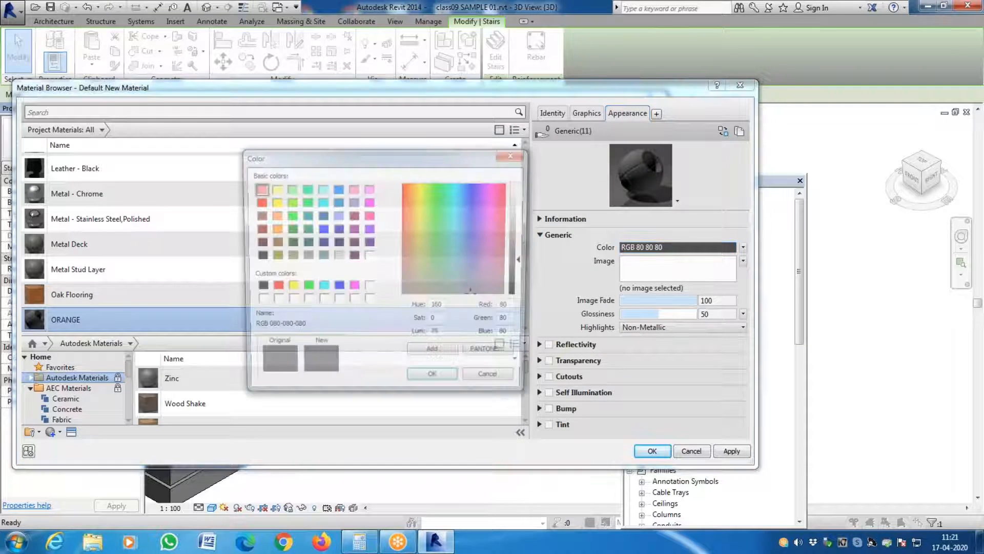
click(420, 183)
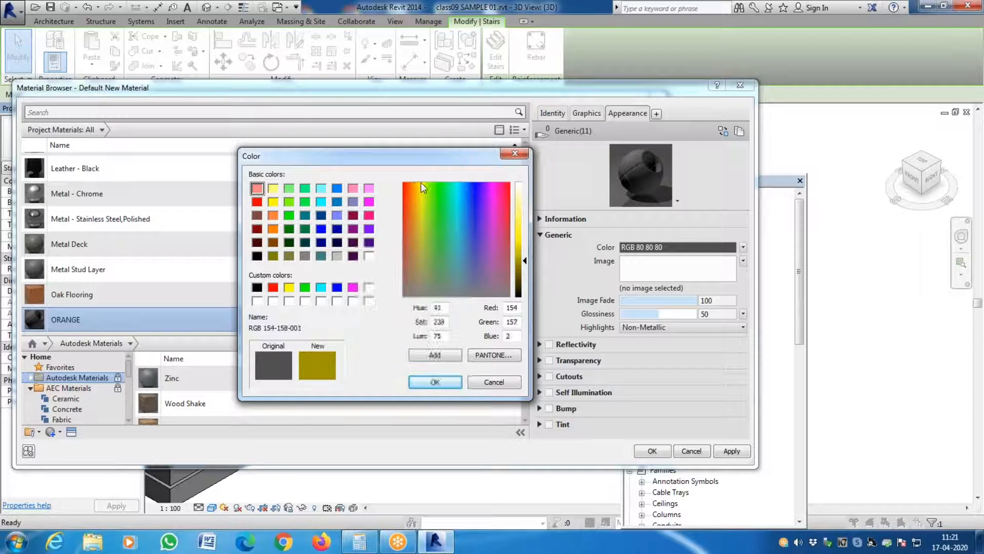
click(436, 381)
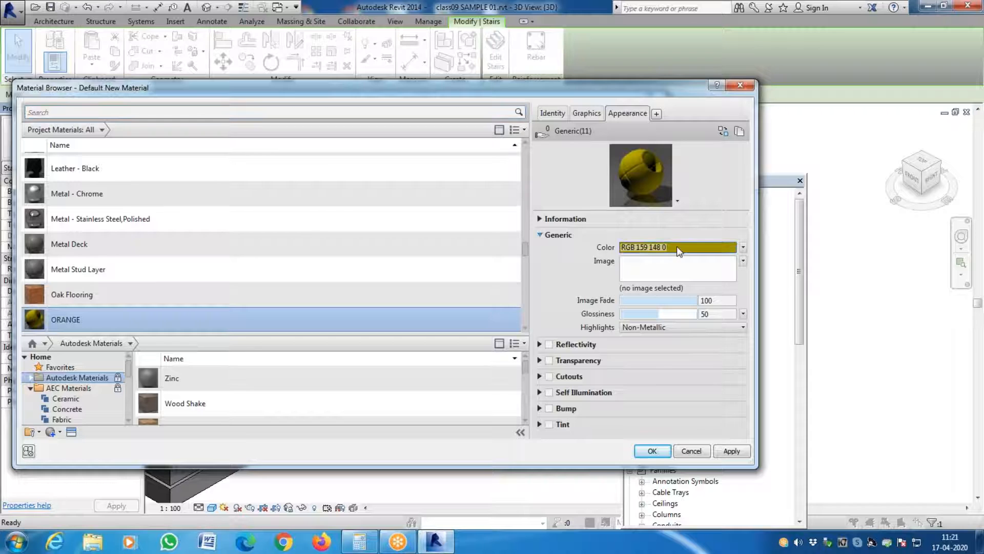
click(676, 247)
click(290, 288)
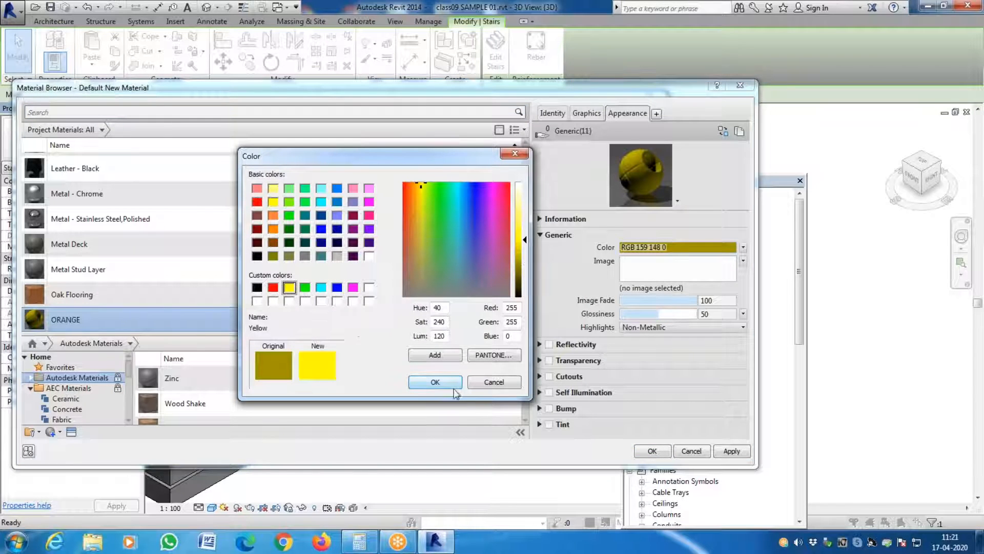
click(438, 382)
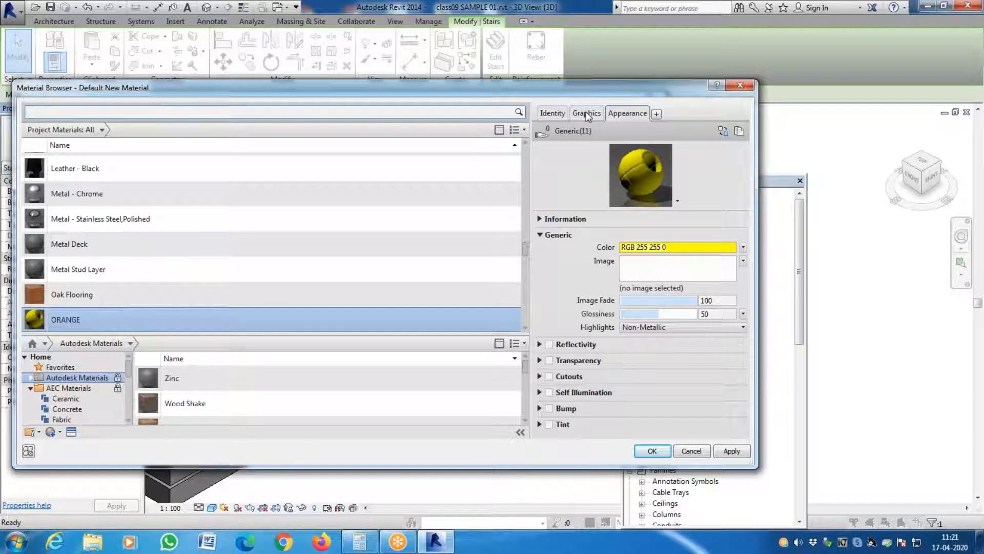
- Use the render appearance for ORANGE's shading and assign it as the run type's monolithic material, accepting the run and stair types
click(586, 113)
click(609, 143)
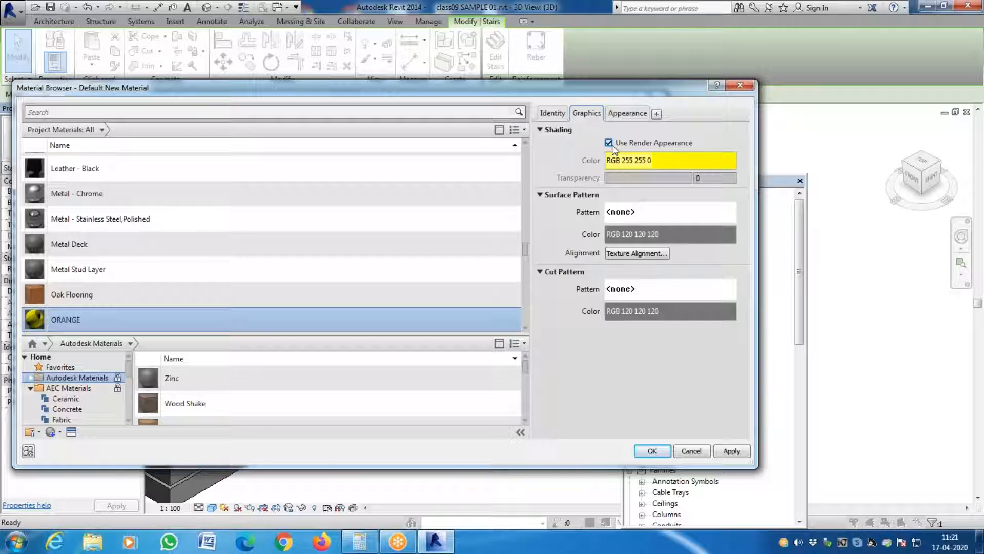
click(730, 451)
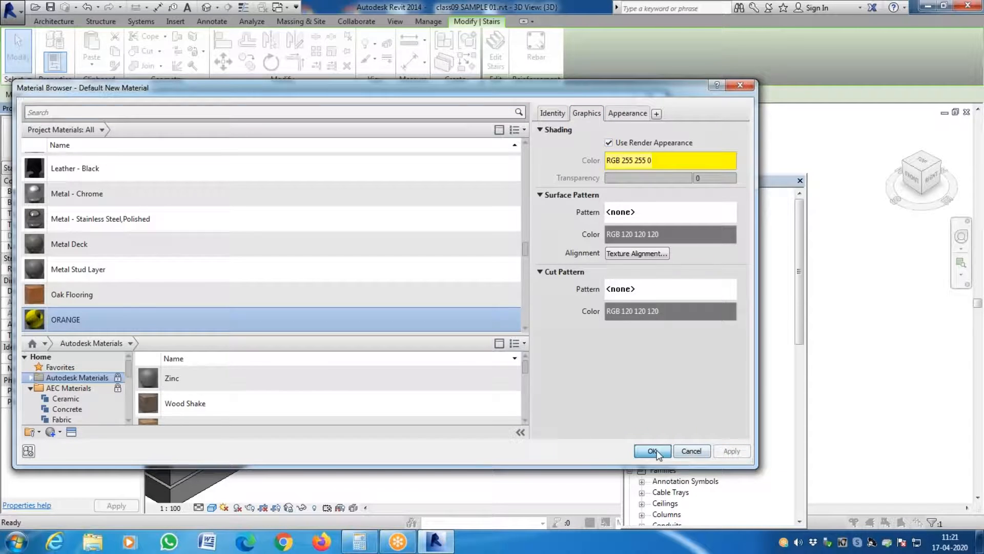
click(654, 451)
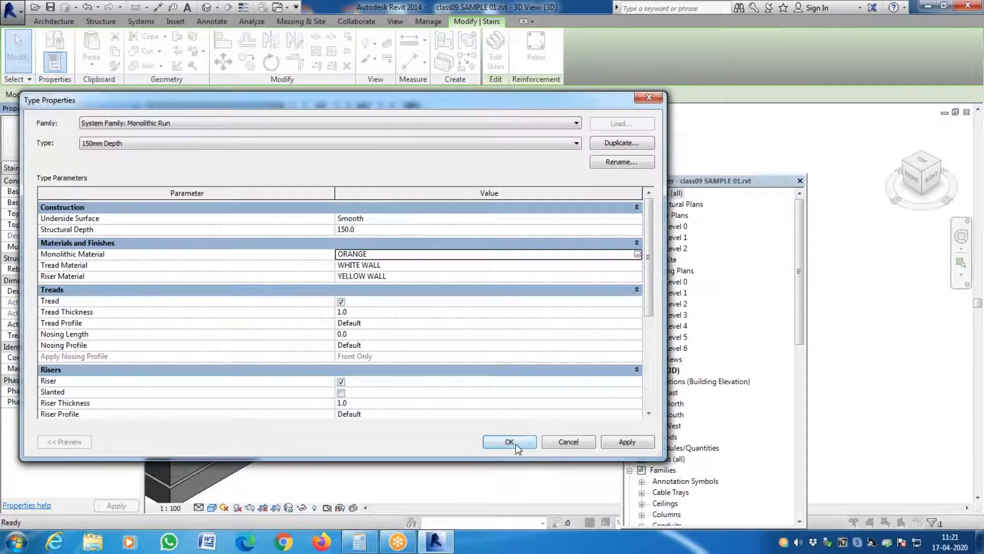
click(630, 444)
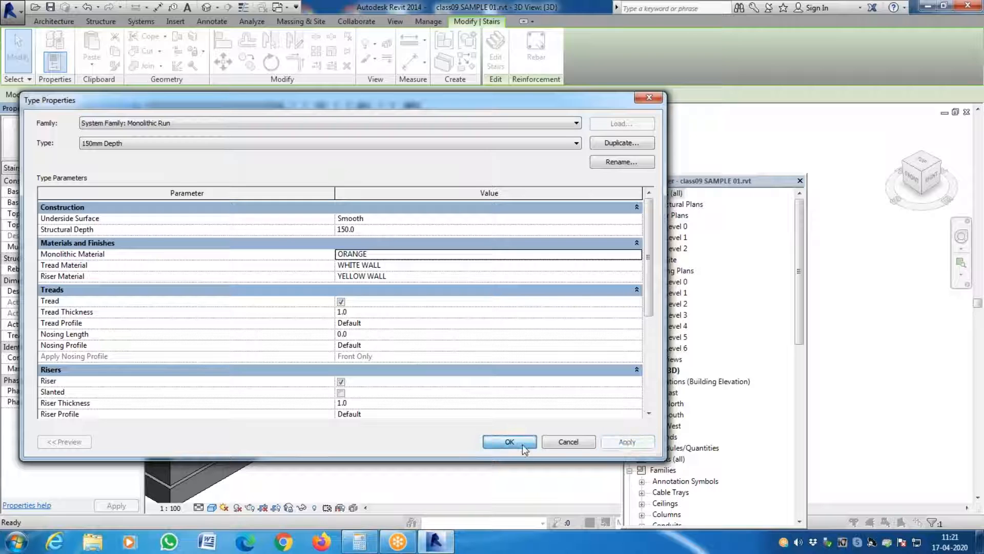
click(521, 443)
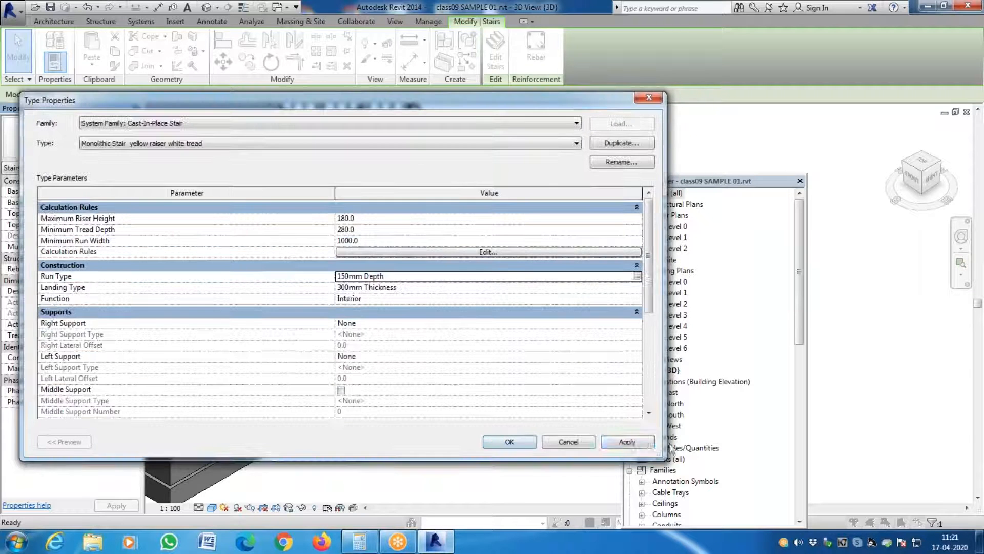
click(531, 443)
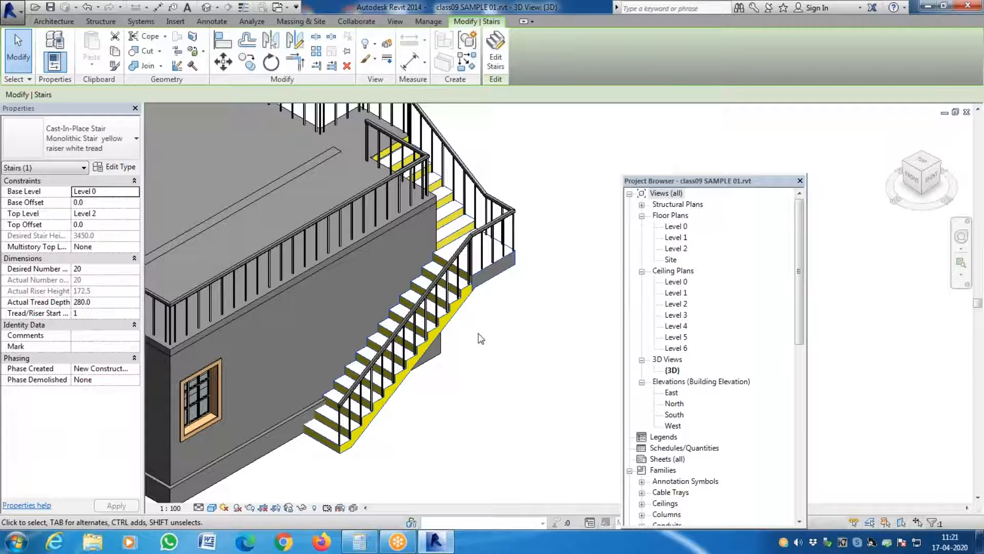
- Change the appearance color of the 150mm Depth run type's ORANGE monolithic material to the basic orange, and accept the material and run type
click(127, 167)
click(492, 251)
key(Escape)
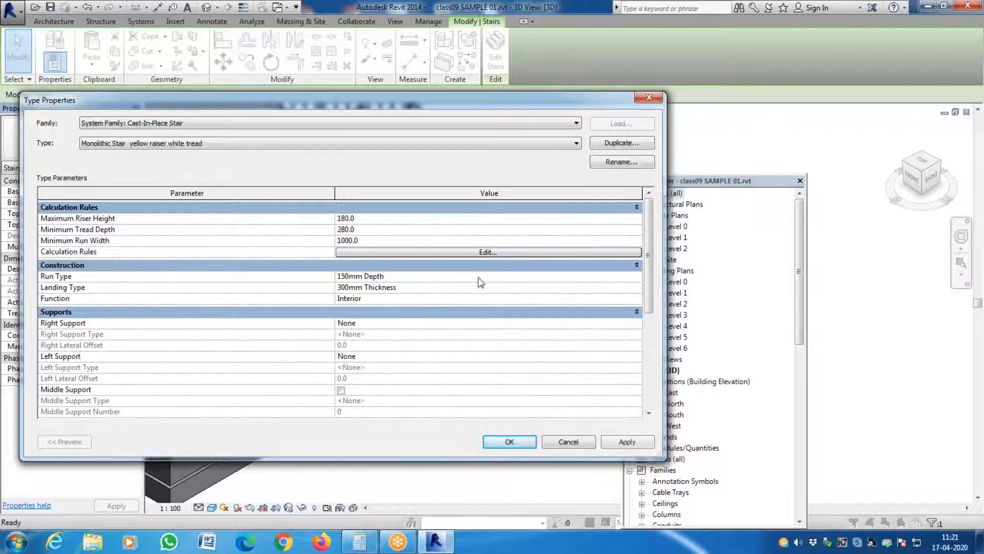
click(630, 276)
click(637, 276)
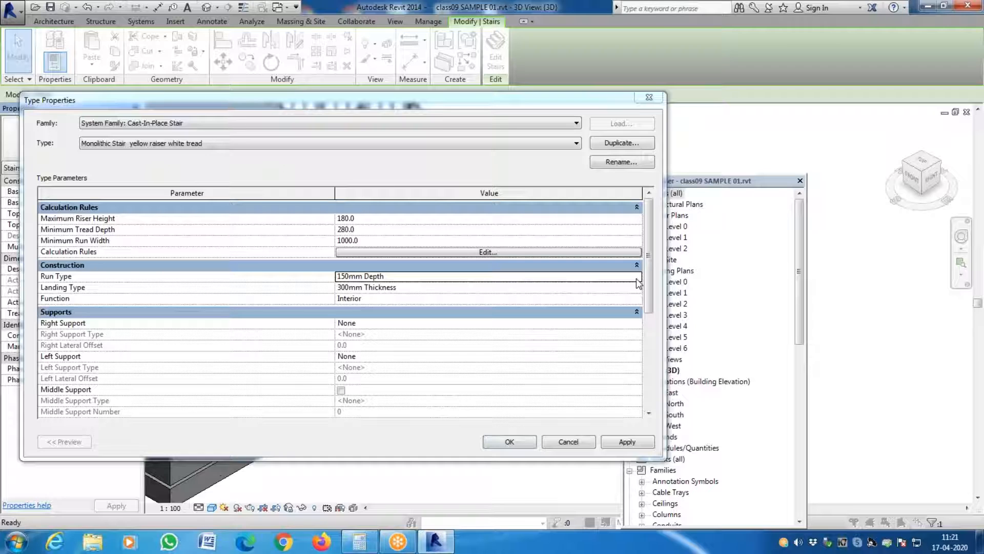
click(635, 254)
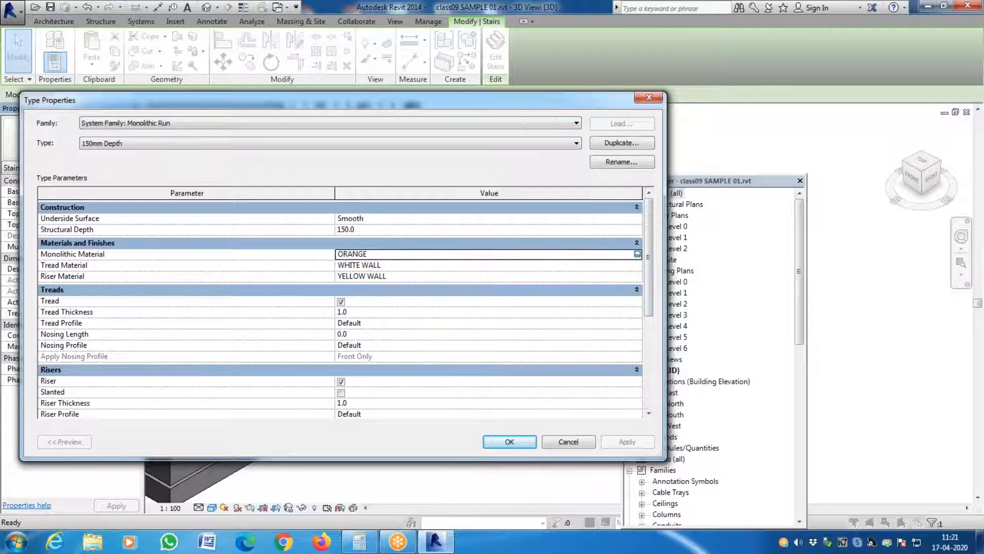
click(637, 254)
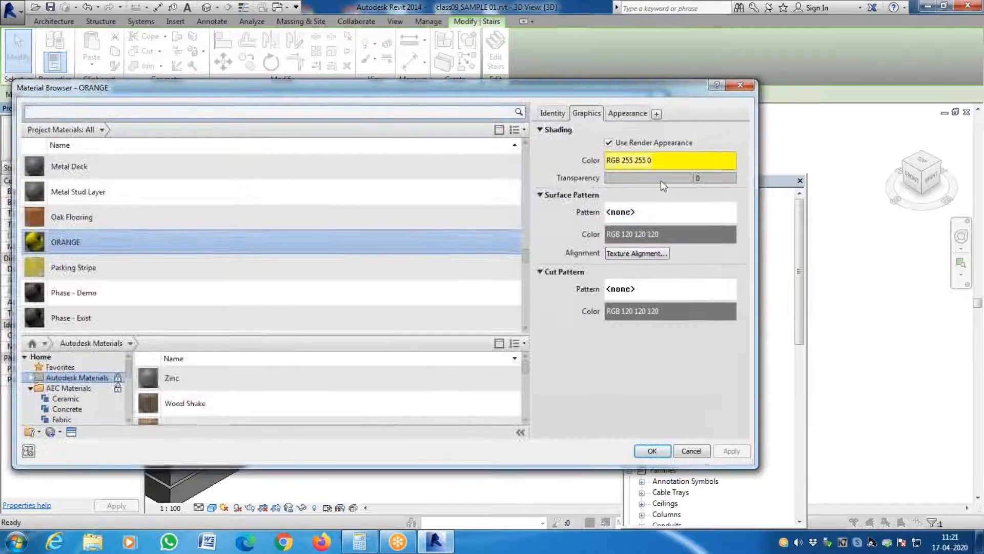
click(631, 113)
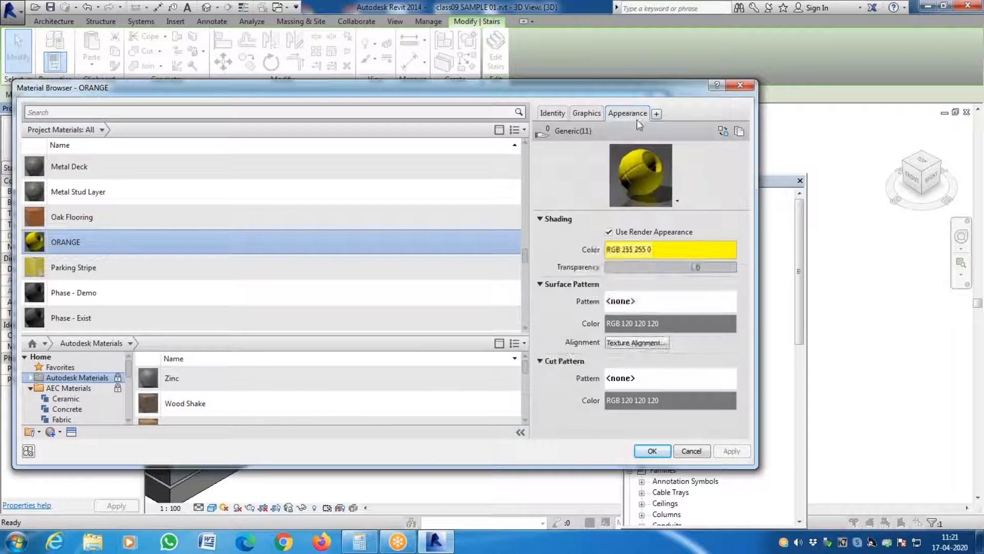
click(697, 250)
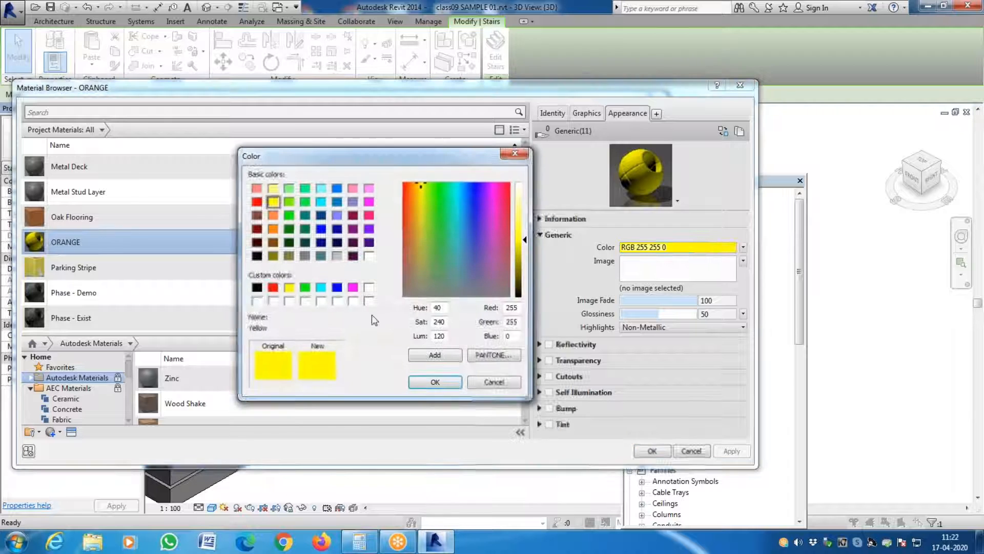
click(273, 216)
click(435, 382)
click(651, 452)
click(507, 441)
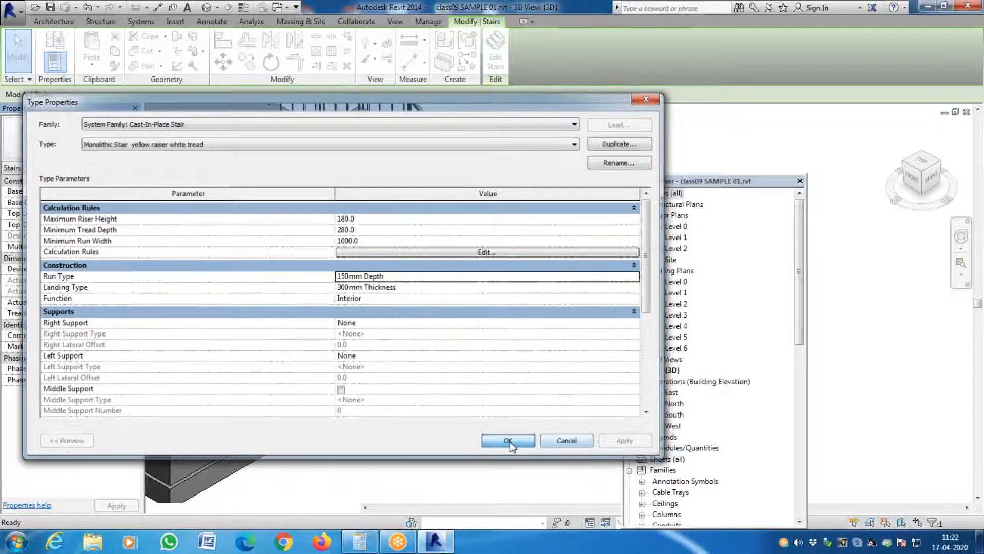
- Accept the stair's type properties and examine the stair's runs and landing from several sides of the building
click(510, 442)
click(491, 410)
scroll(442, 397, down, 3)
scroll(450, 359, up, 3)
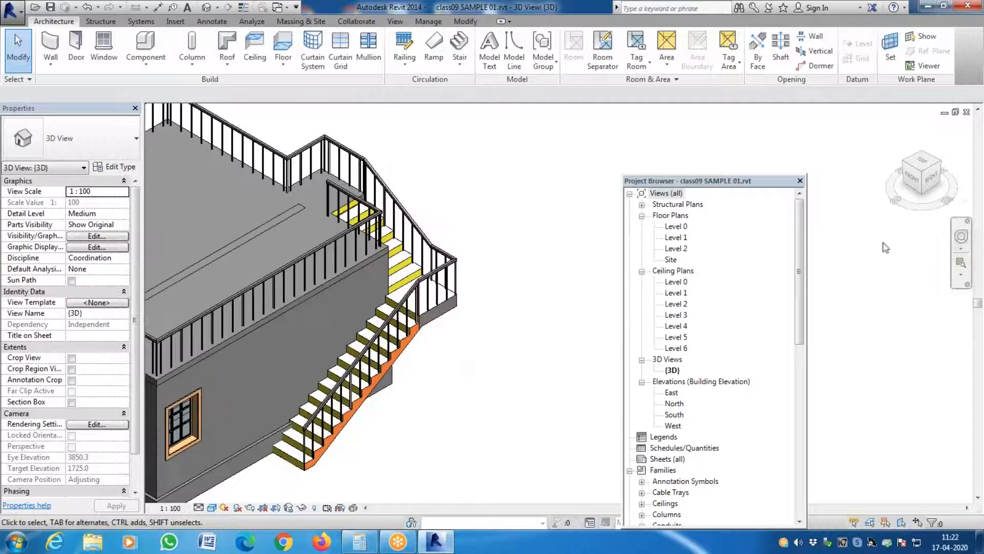
click(942, 164)
scroll(549, 391, down, 1)
scroll(587, 450, up, 2)
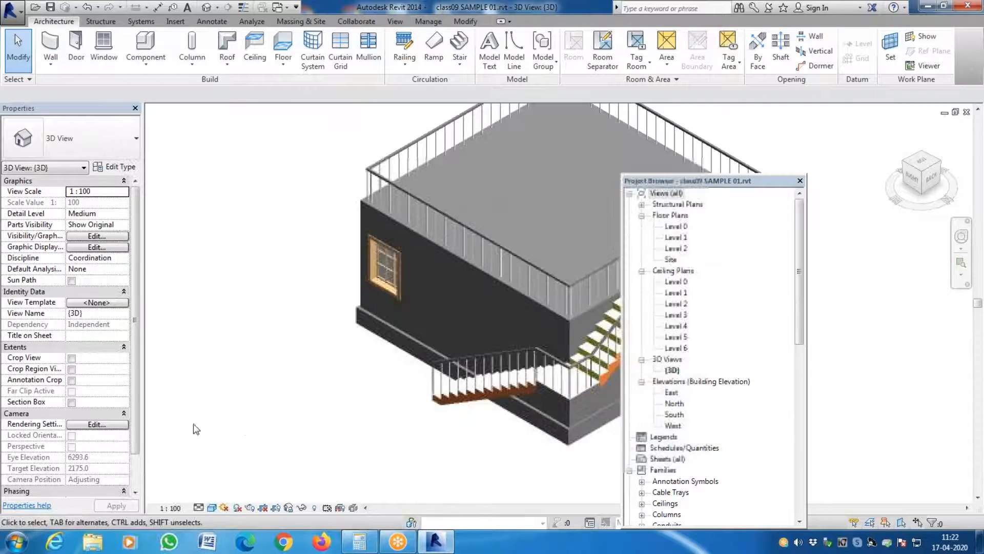
scroll(195, 429, down, 2)
scroll(429, 416, up, 3)
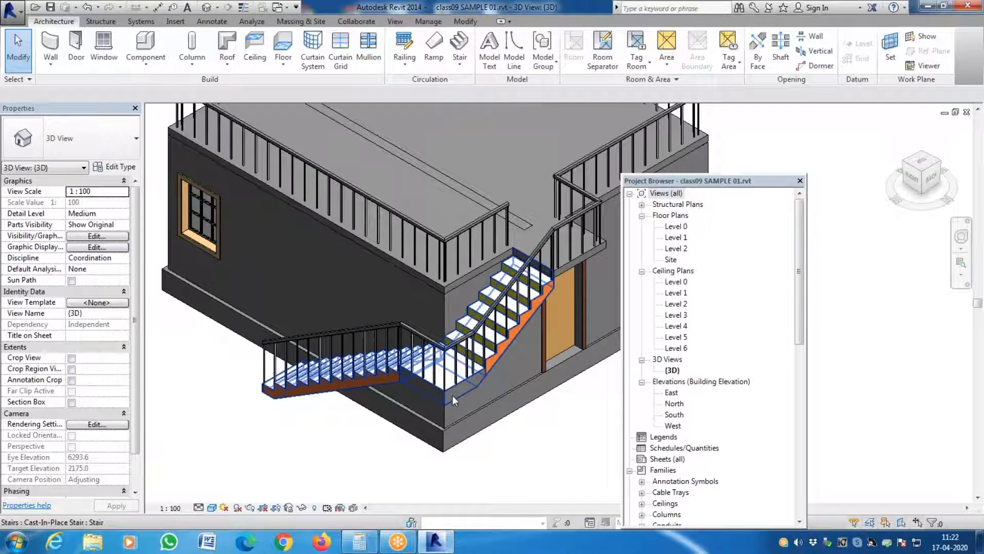
- Open the 300mm Thickness landing type for editing from the exterior stair's type properties
click(130, 168)
key(Escape)
click(450, 395)
click(116, 168)
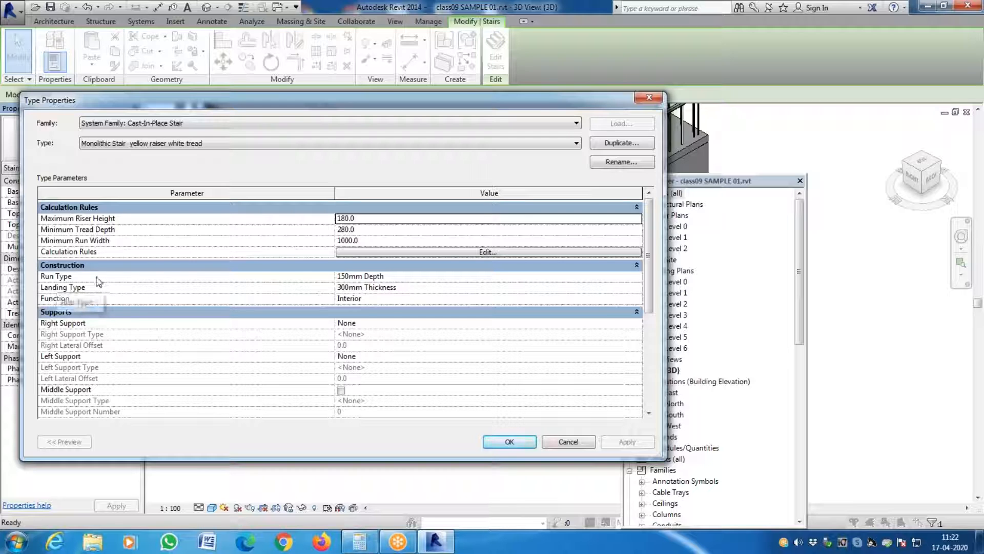
click(635, 288)
click(638, 288)
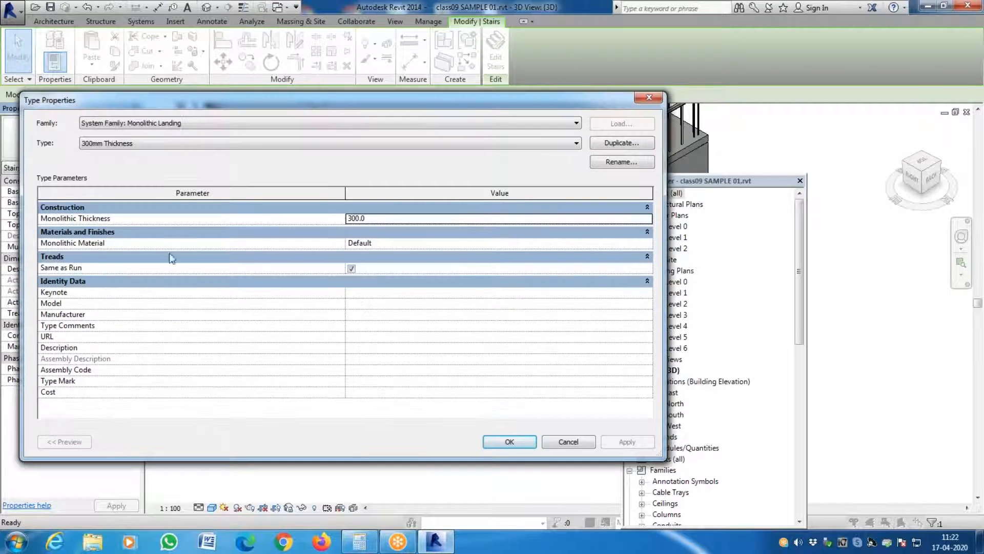
- Assign ORANGE as the landing type's monolithic material and accept the landing and stair types
click(643, 244)
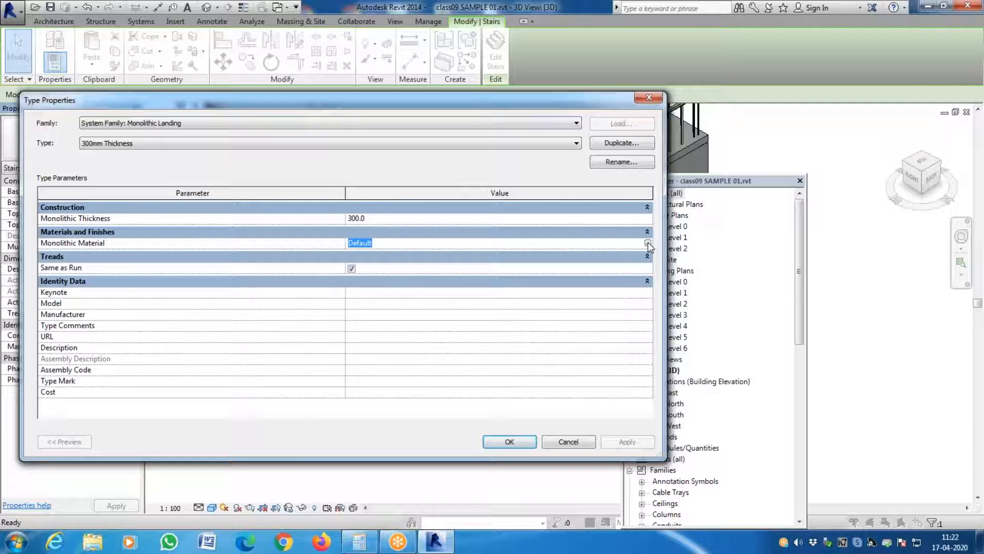
click(648, 243)
scroll(337, 285, down, 10)
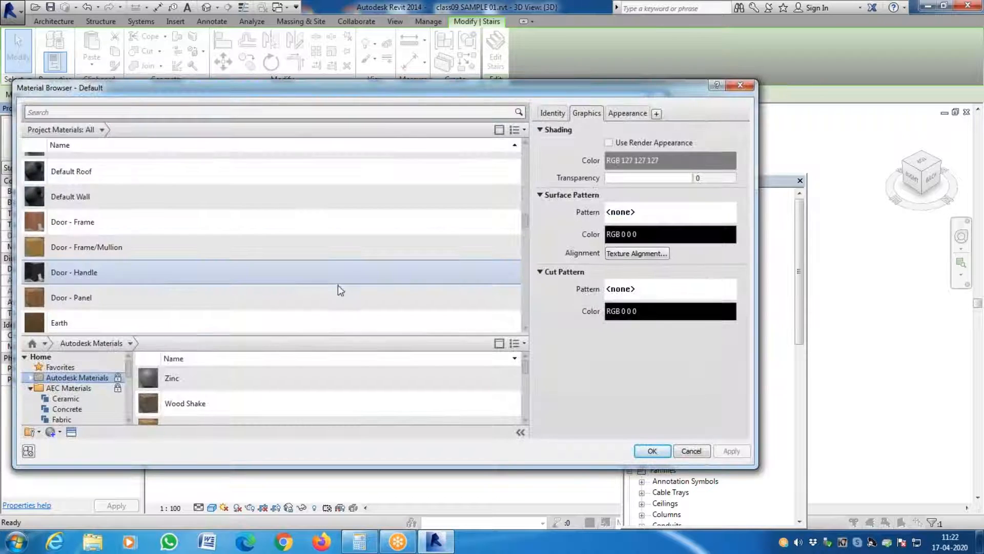
scroll(307, 307, down, 4)
scroll(251, 321, up, 10)
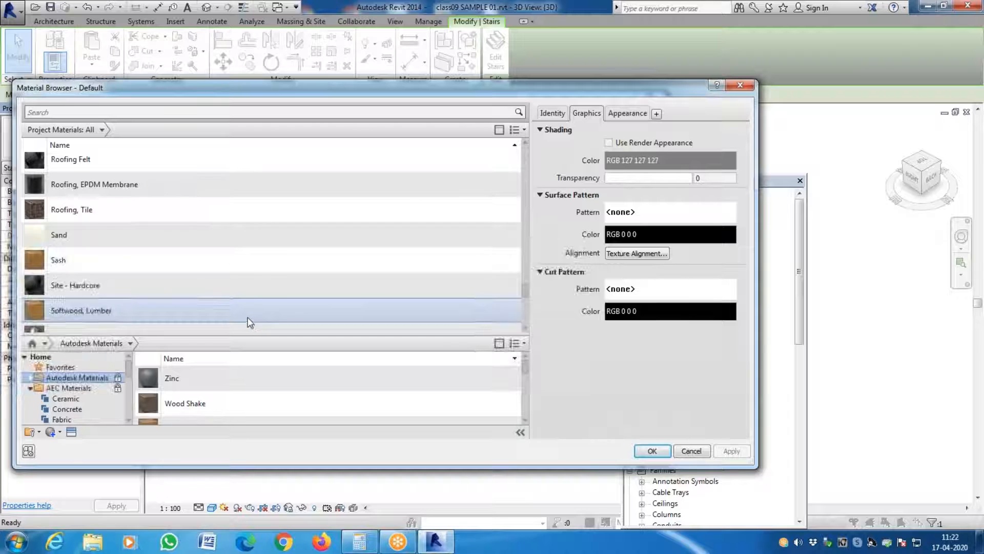
scroll(242, 311, up, 3)
scroll(242, 311, down, 3)
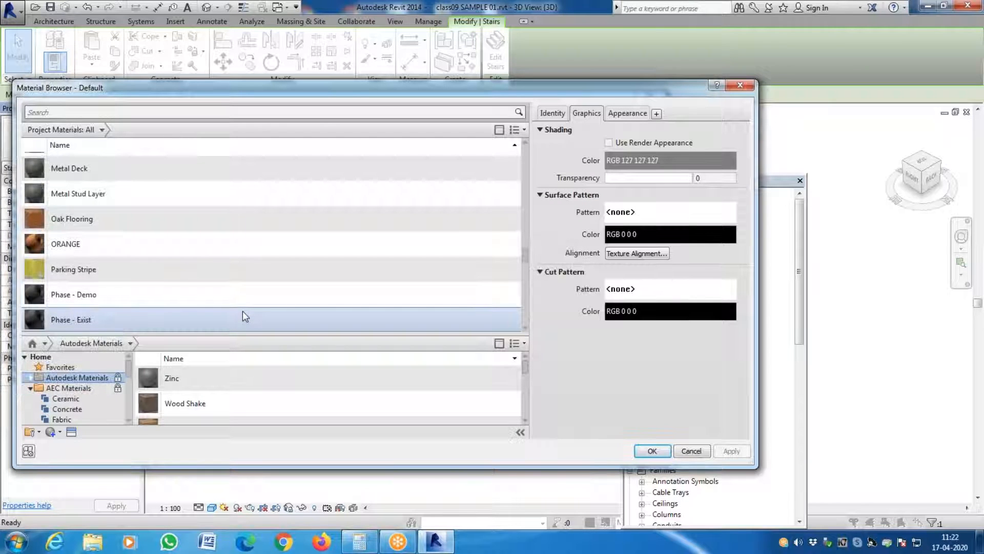
click(153, 239)
click(652, 450)
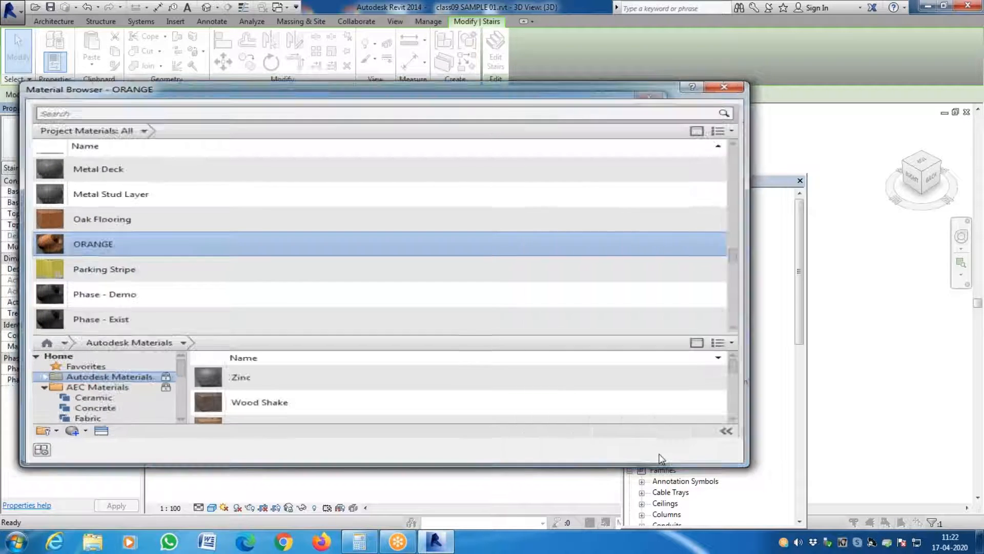
click(510, 441)
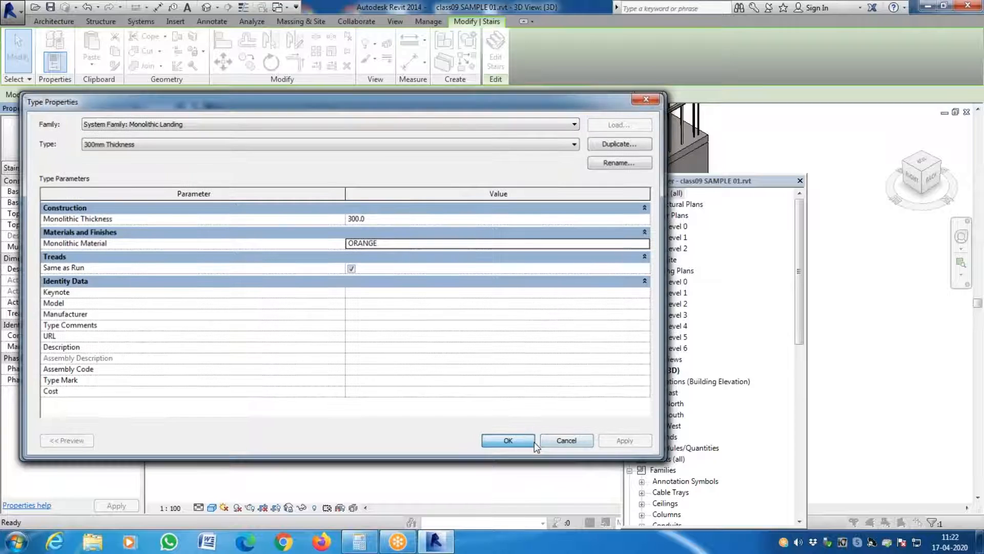
click(627, 444)
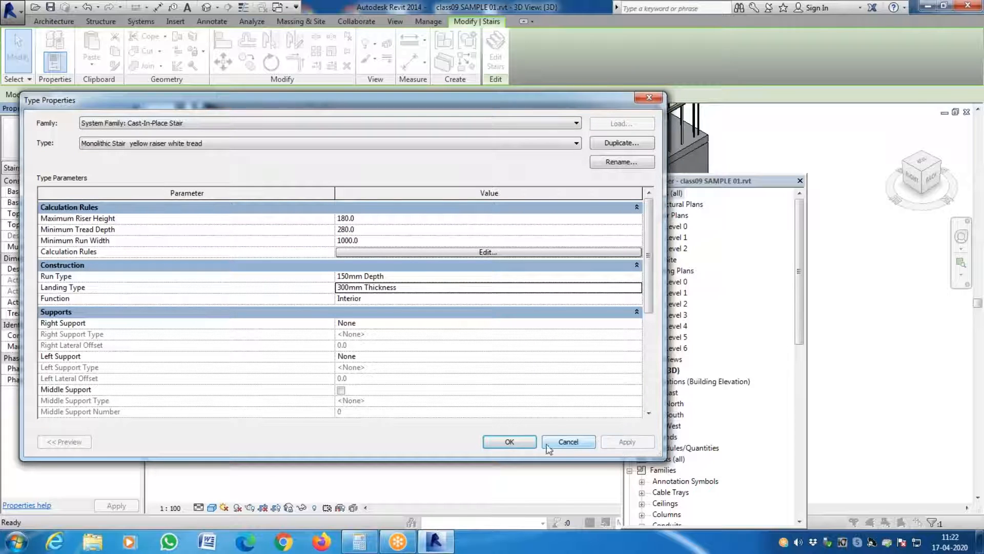
click(510, 442)
click(508, 435)
- Examine the exterior stair's landing and the entrance steps for the orange, yellow and white materials
scroll(293, 410, down, 2)
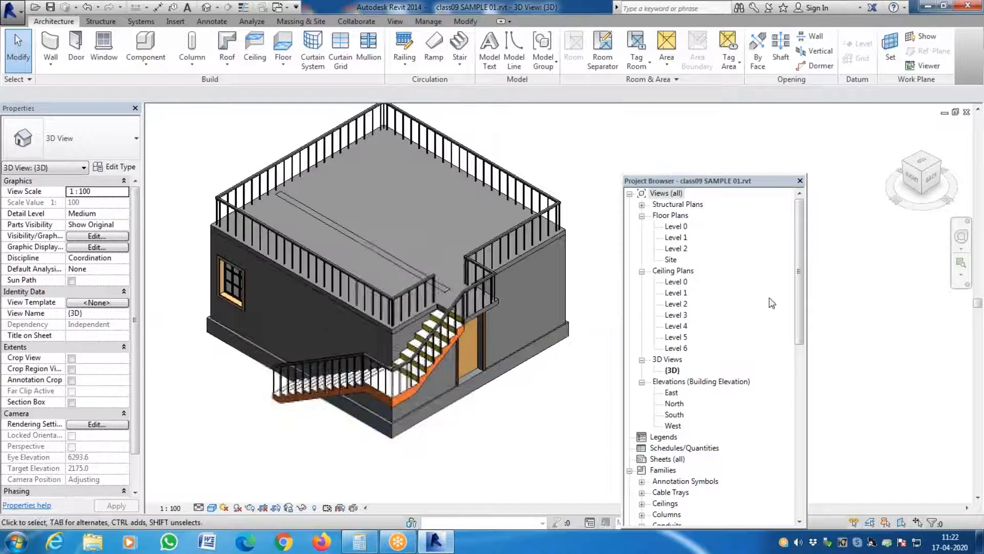
click(926, 179)
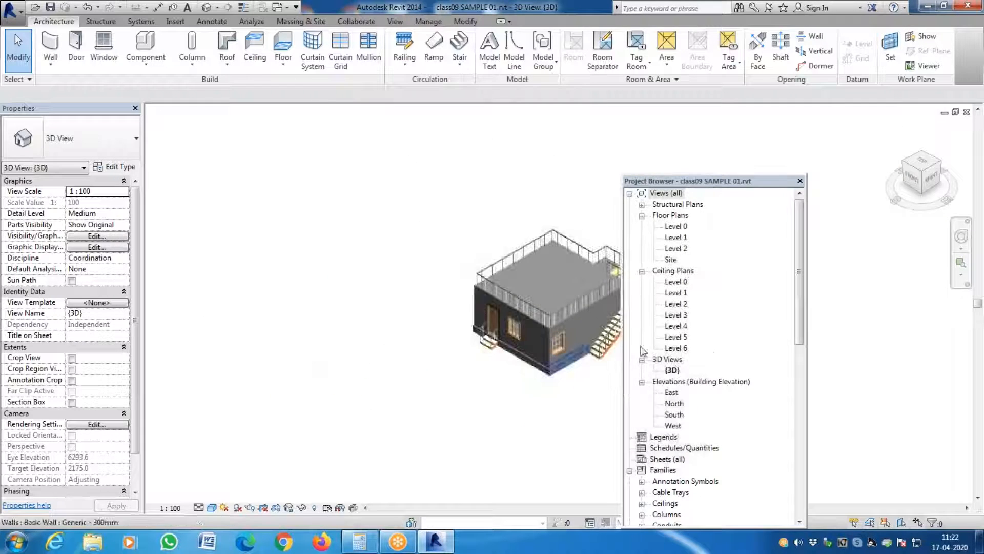
scroll(531, 349, up, 5)
scroll(526, 349, up, 2)
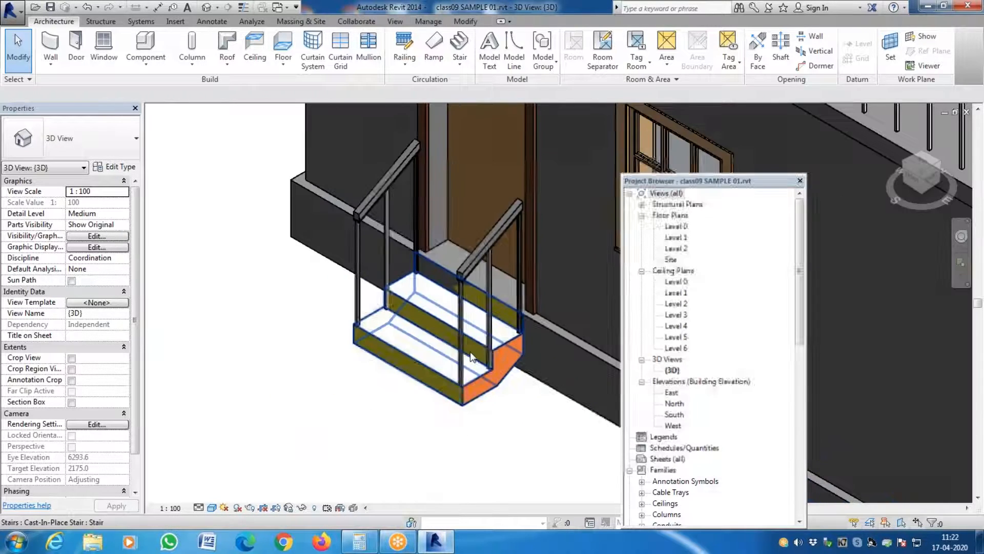
scroll(207, 334, down, 6)
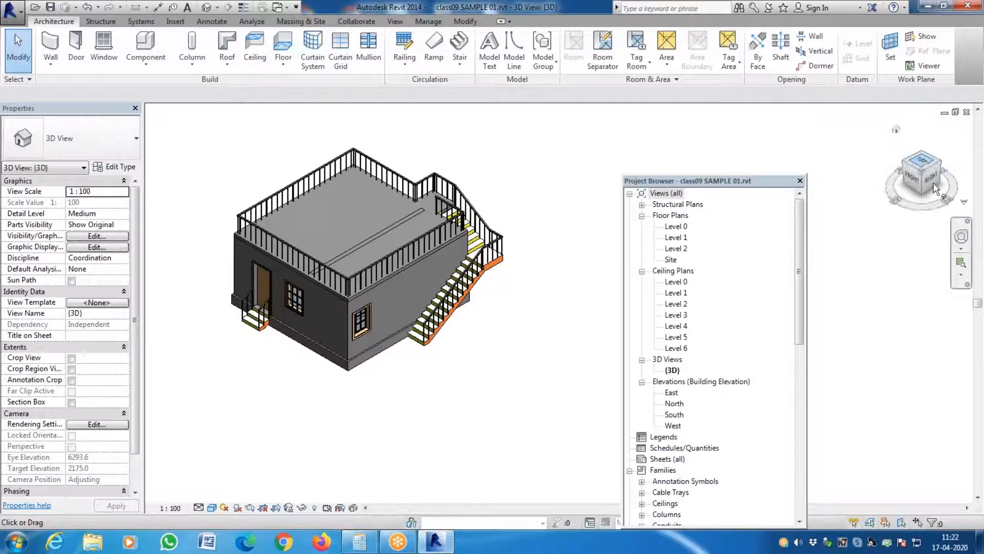
- On the Level 1 plan, create a straight 17-riser stair south of the building using the Monolithic Stair yellow raiser white tread type
double_click(677, 238)
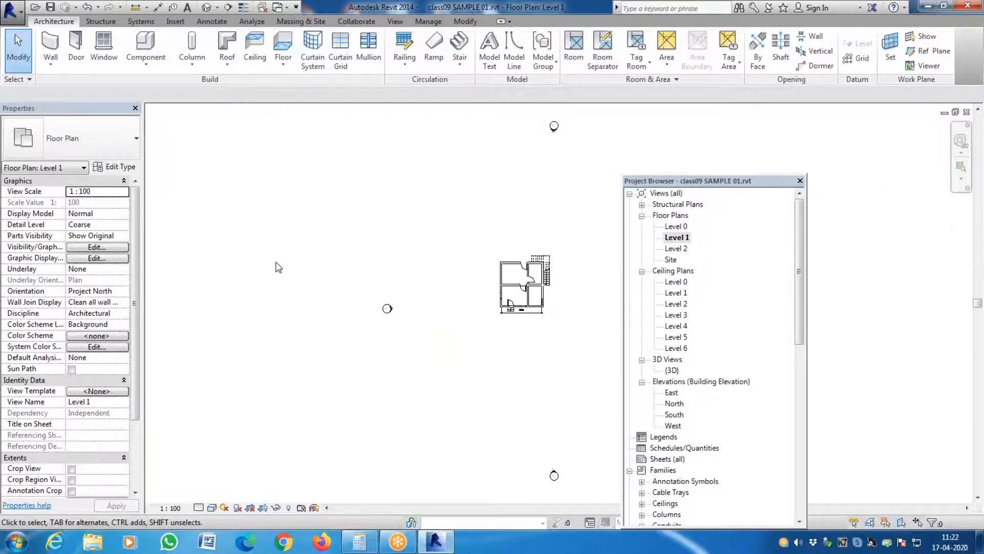
click(460, 65)
click(462, 82)
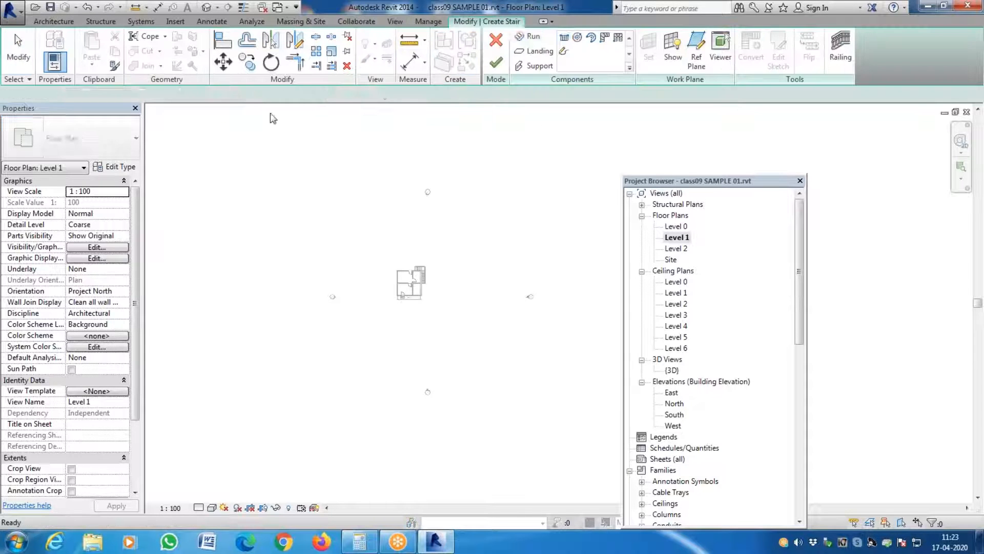
click(113, 148)
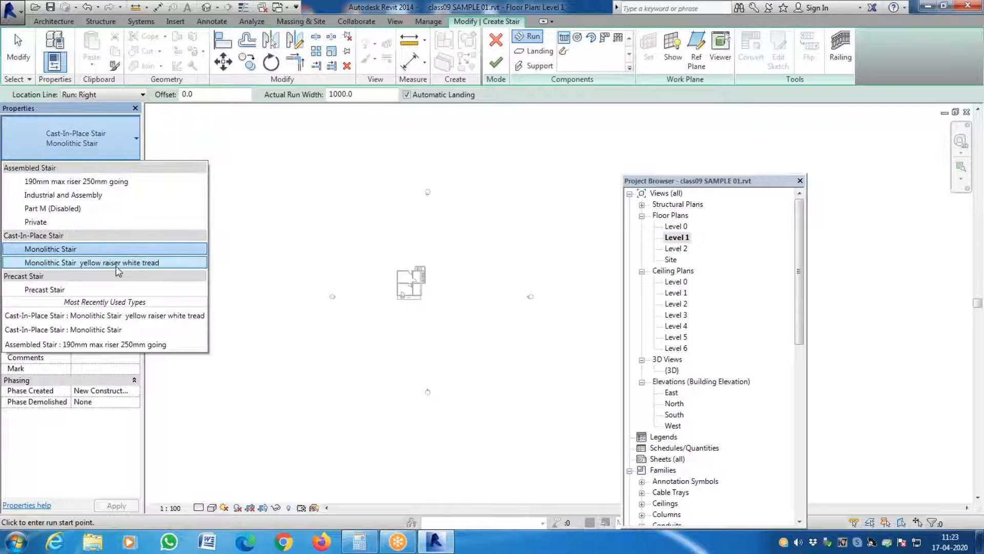
scroll(414, 325, up, 5)
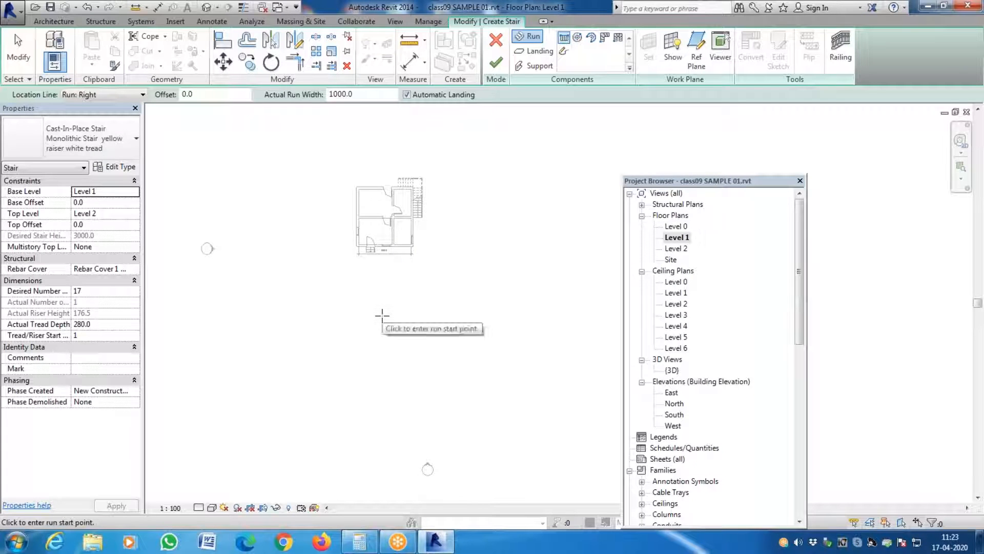
click(368, 308)
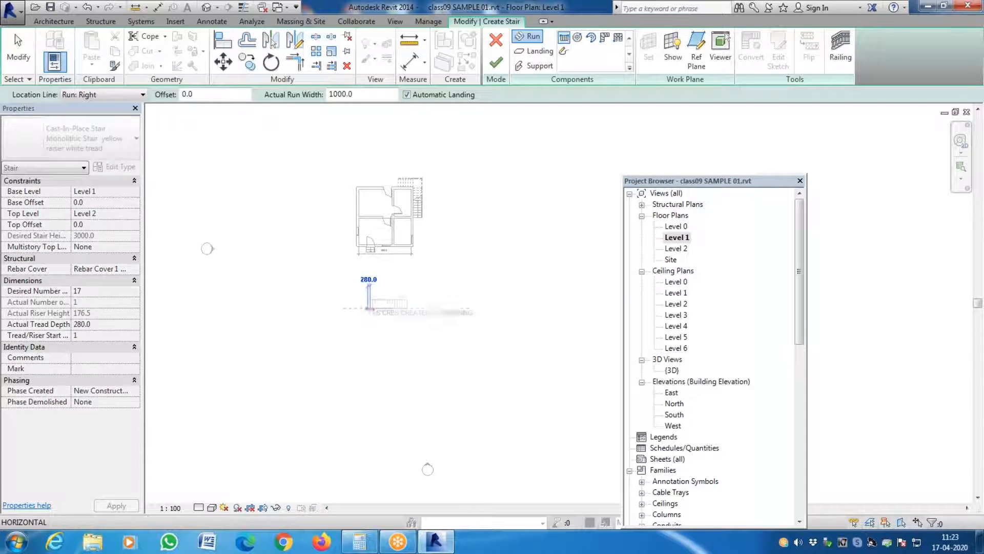
click(408, 308)
key(Escape)
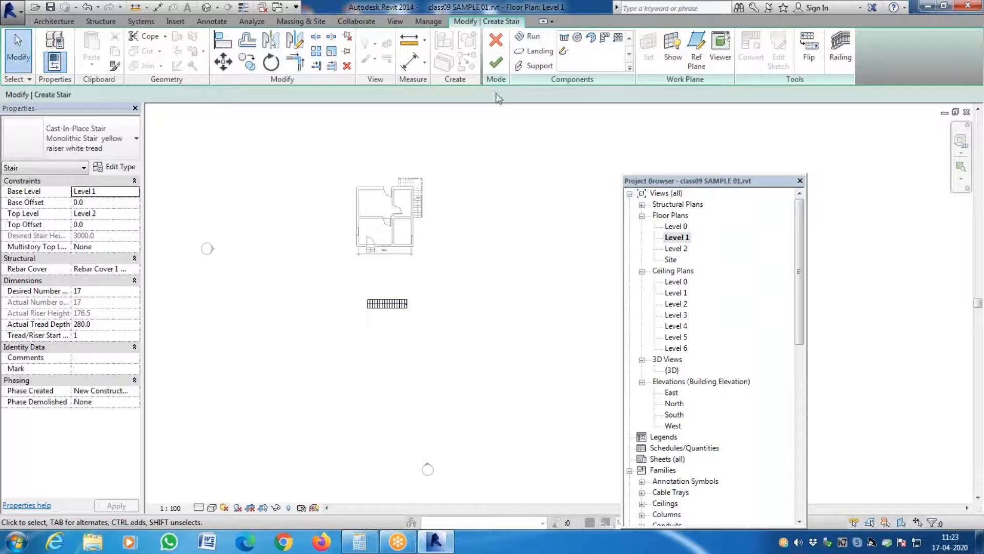
click(496, 62)
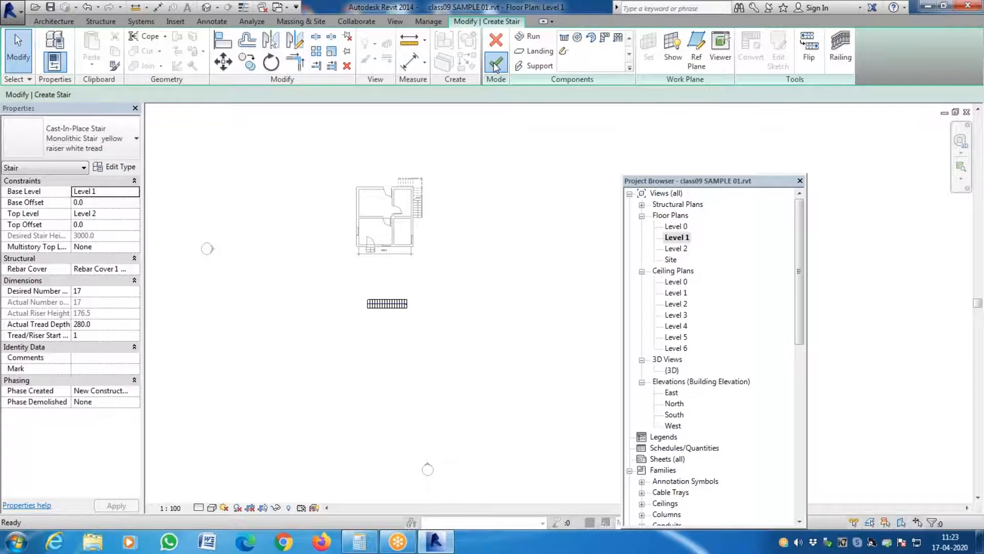
- Examine the new stair's risers, treads and monolithic body in the 3D view from several directions
click(205, 8)
scroll(451, 348, down, 3)
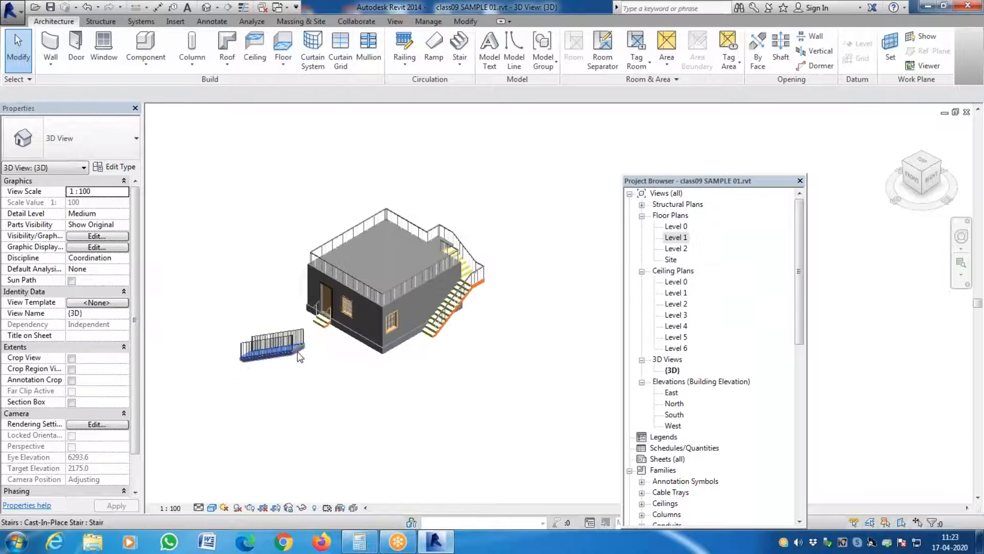
scroll(226, 359, up, 10)
scroll(225, 358, up, 6)
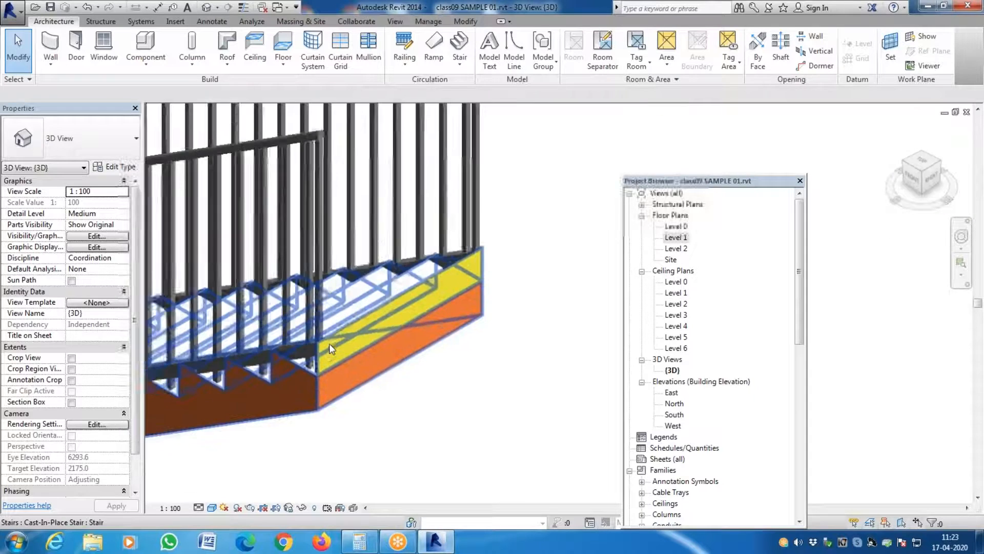
scroll(401, 344, down, 6)
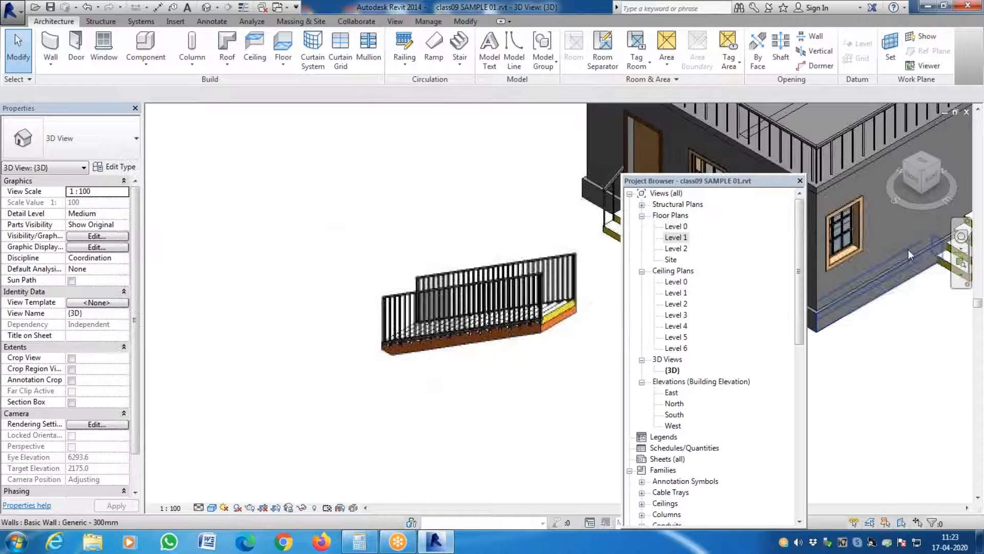
click(924, 163)
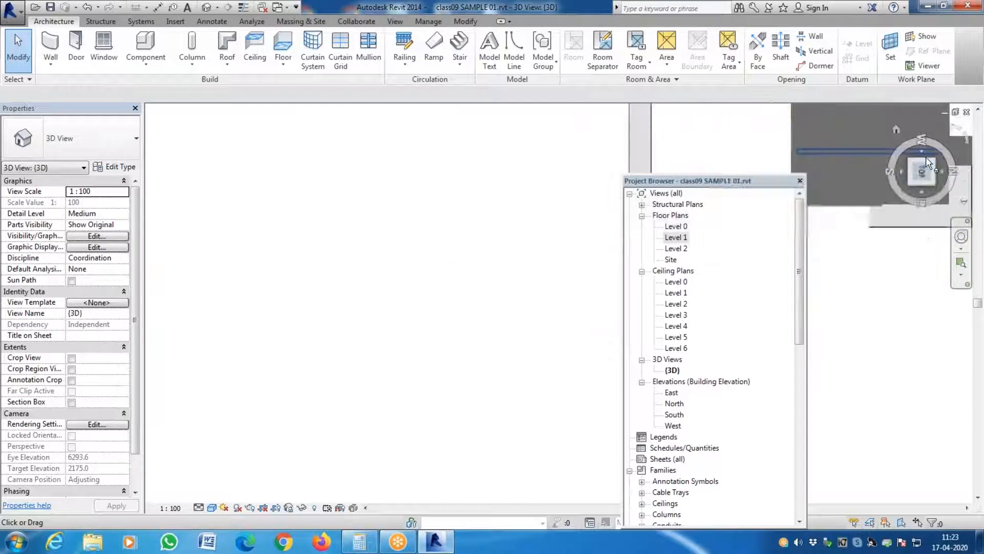
click(932, 165)
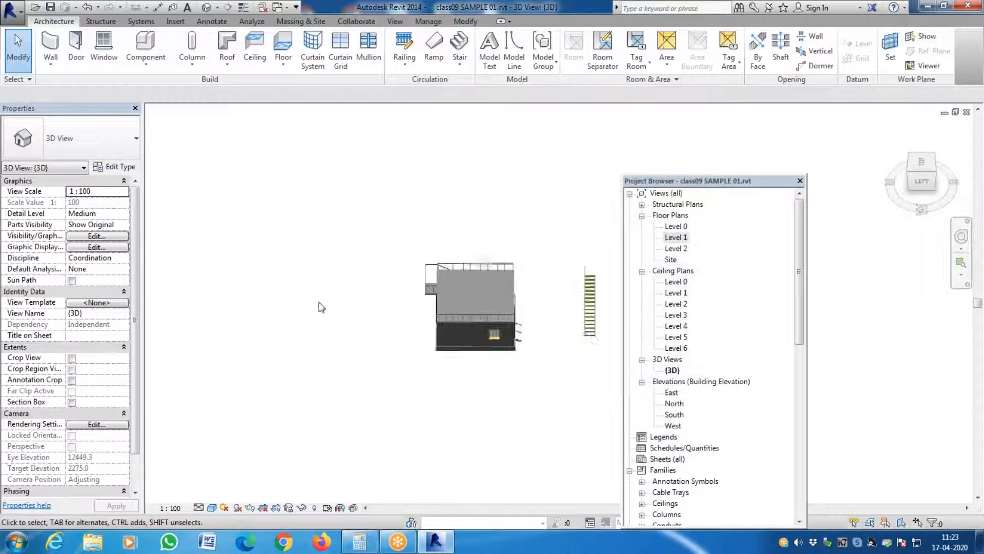
scroll(591, 331, up, 5)
middle_drag(591, 332, 341, 342)
scroll(341, 341, down, 2)
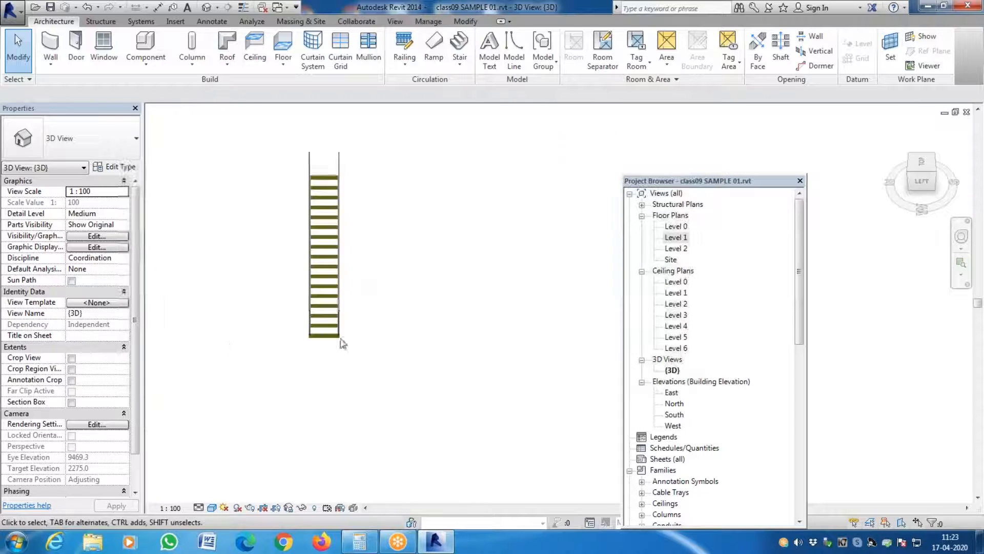
click(334, 245)
scroll(509, 299, down, 1)
scroll(509, 299, down, 2)
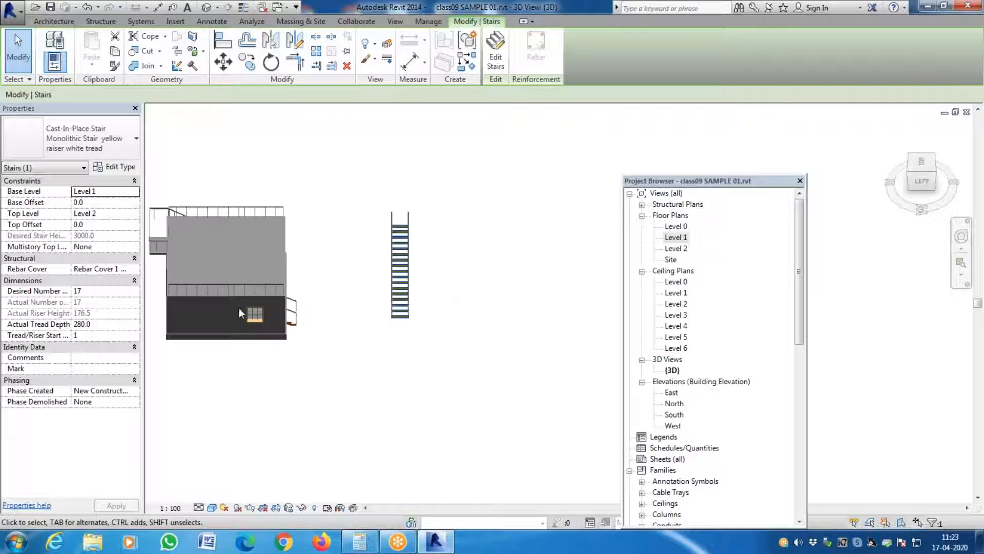
- View the type properties of the Generic - 230 mm wall with the window, cancel them, and examine the building from another corner
click(210, 308)
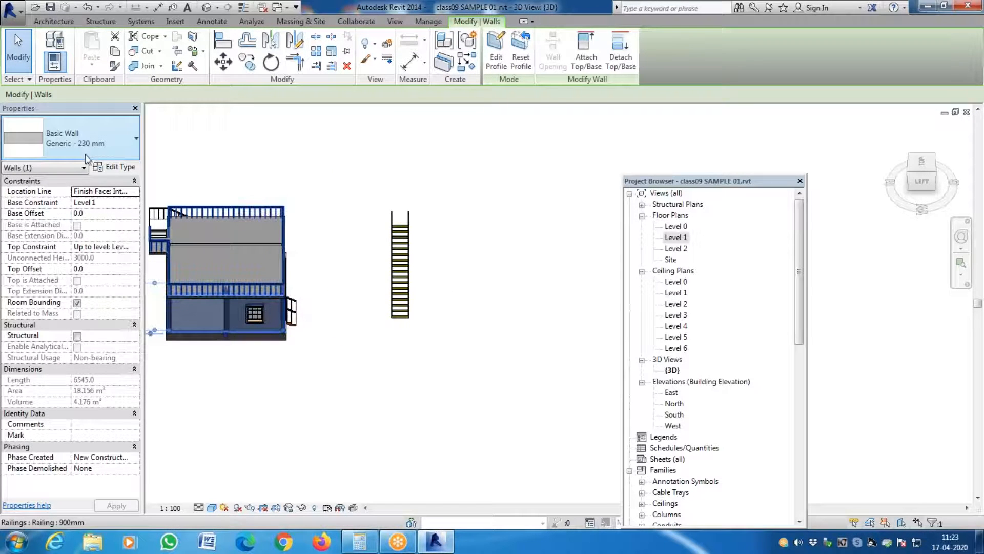
click(128, 172)
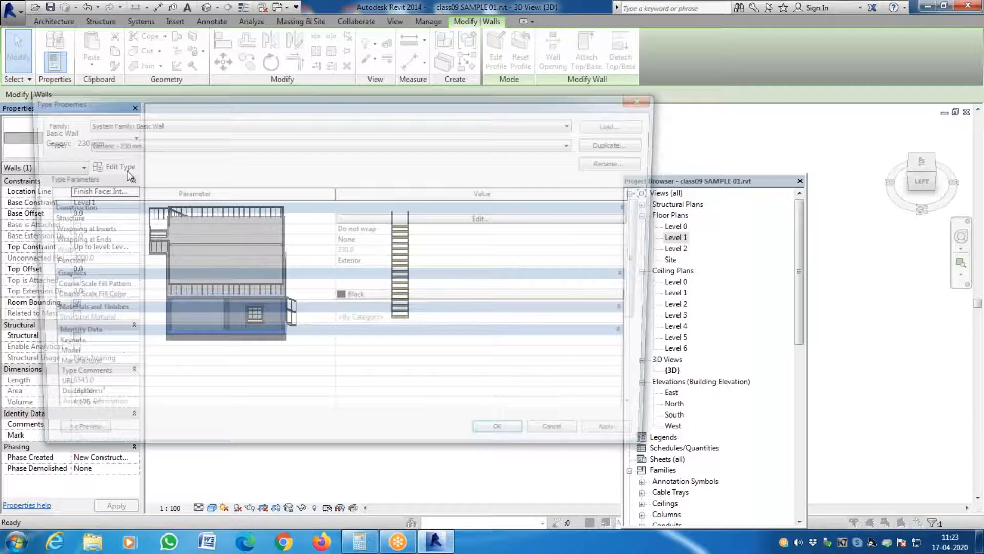
click(565, 441)
click(934, 173)
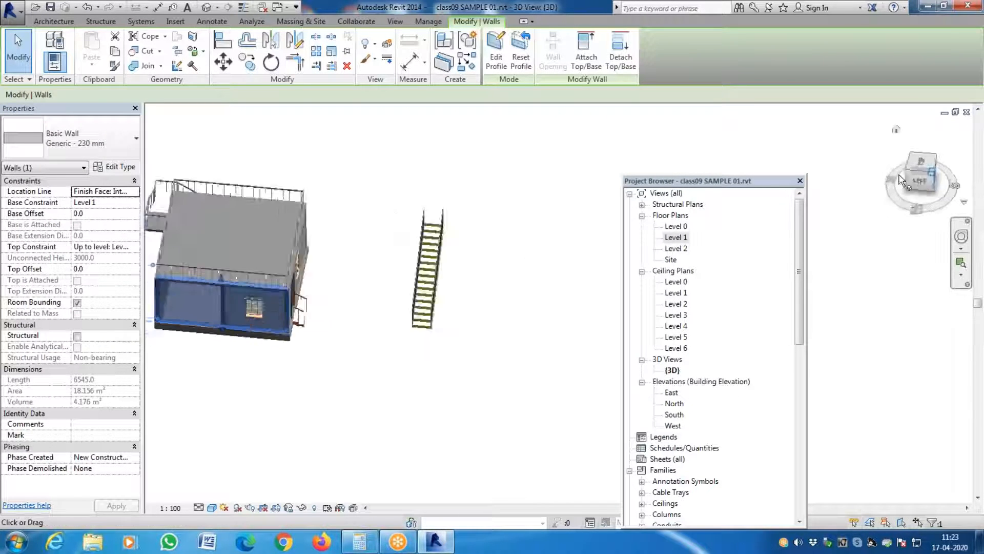
scroll(349, 248, down, 5)
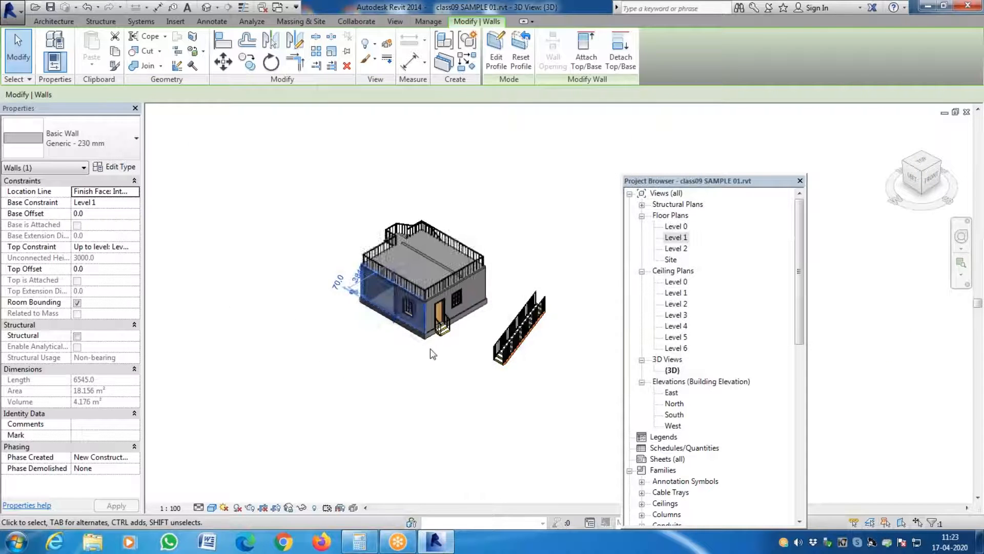
- Examine the building's entrance door, windows and the separate stair in the 3D view from near and far
key(Escape)
scroll(476, 336, up, 4)
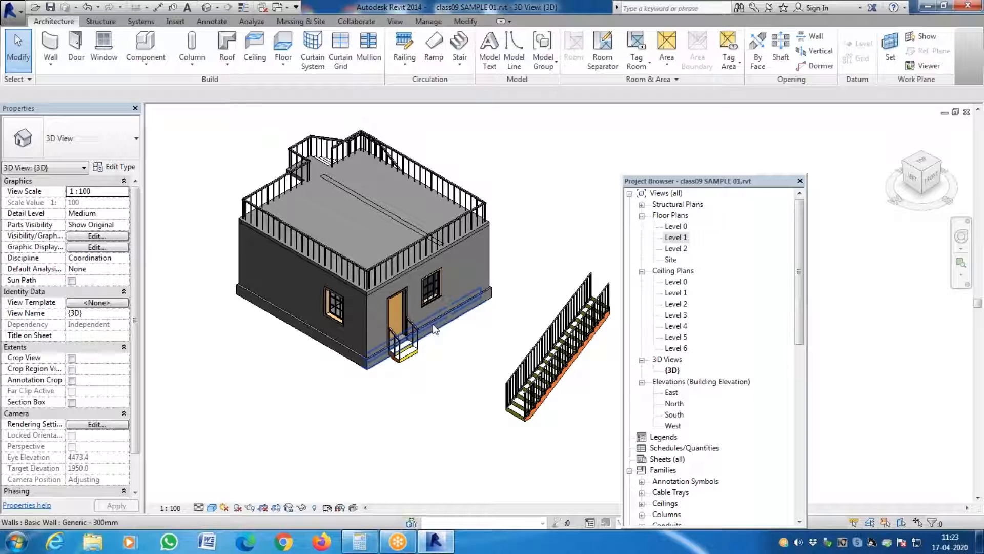
scroll(408, 315, up, 4)
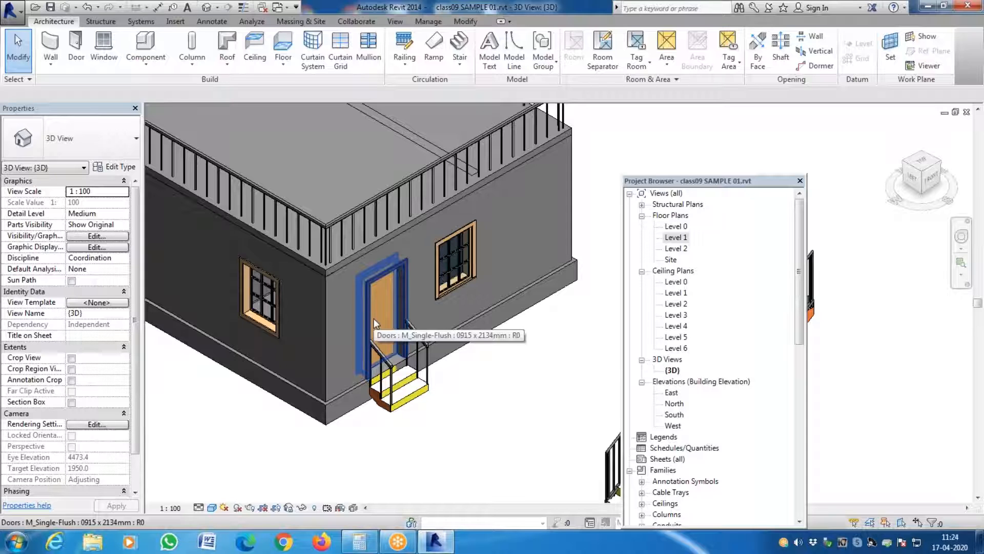
scroll(341, 316, down, 4)
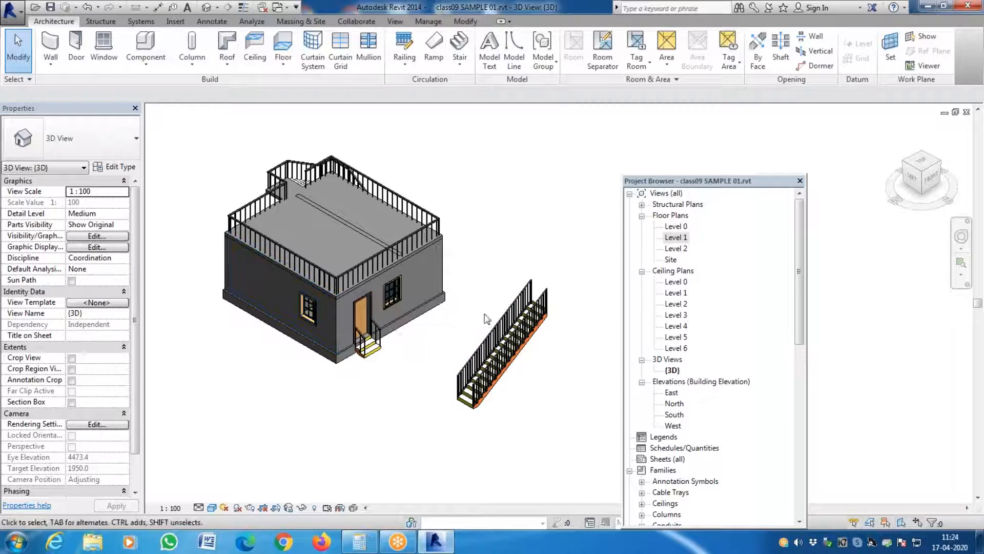
scroll(484, 315, up, 6)
scroll(509, 324, down, 3)
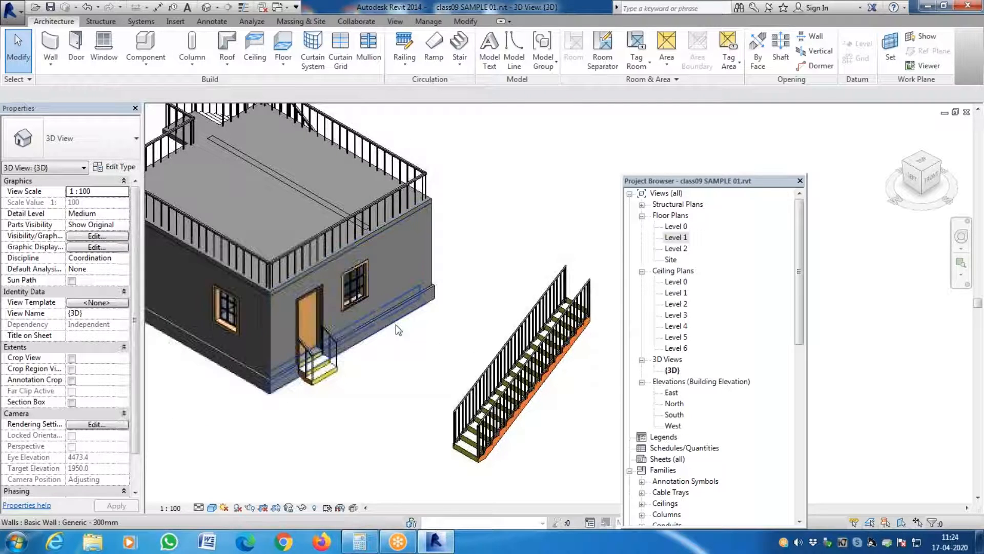
scroll(395, 337, down, 2)
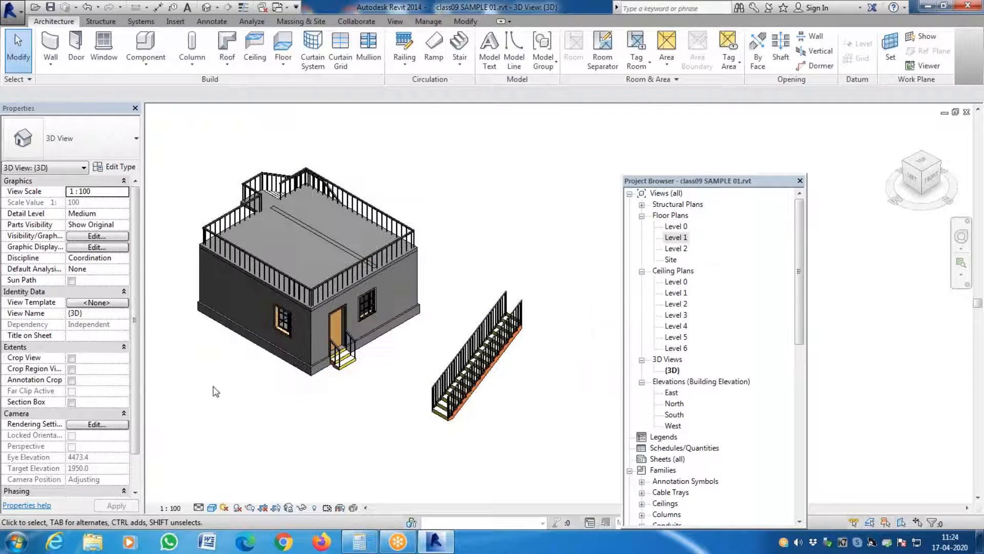
scroll(354, 308, up, 4)
scroll(350, 270, down, 1)
- Set the door material of the entrance door's M_Single-Flush 0915 x 2134mm type to WHITE WALL
click(348, 272)
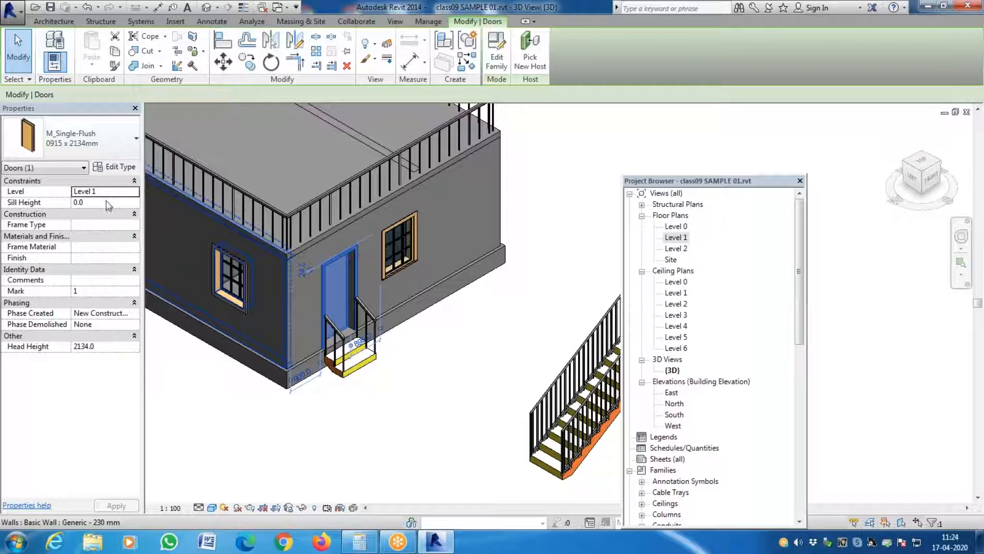
click(131, 172)
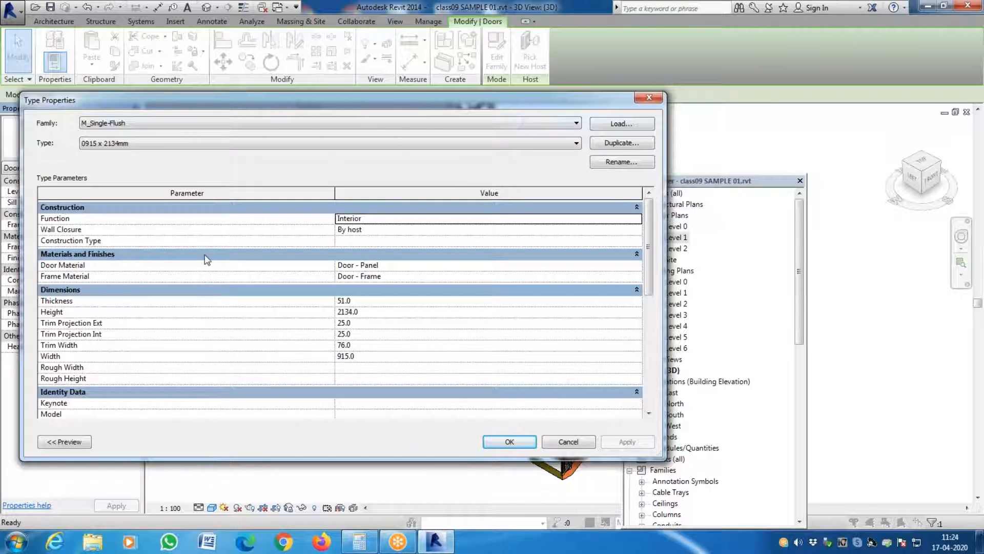
click(641, 270)
click(641, 270)
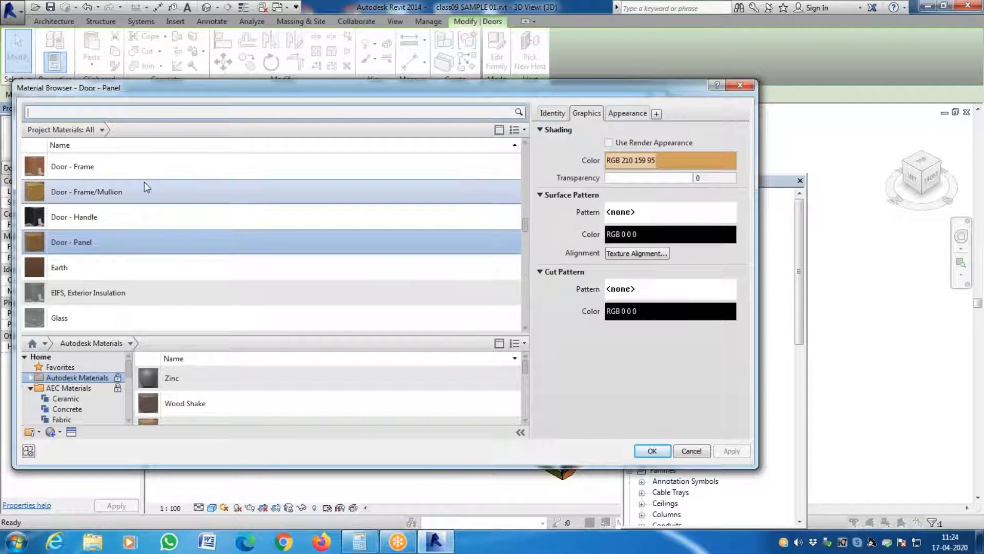
scroll(132, 199, up, 3)
scroll(131, 220, down, 1)
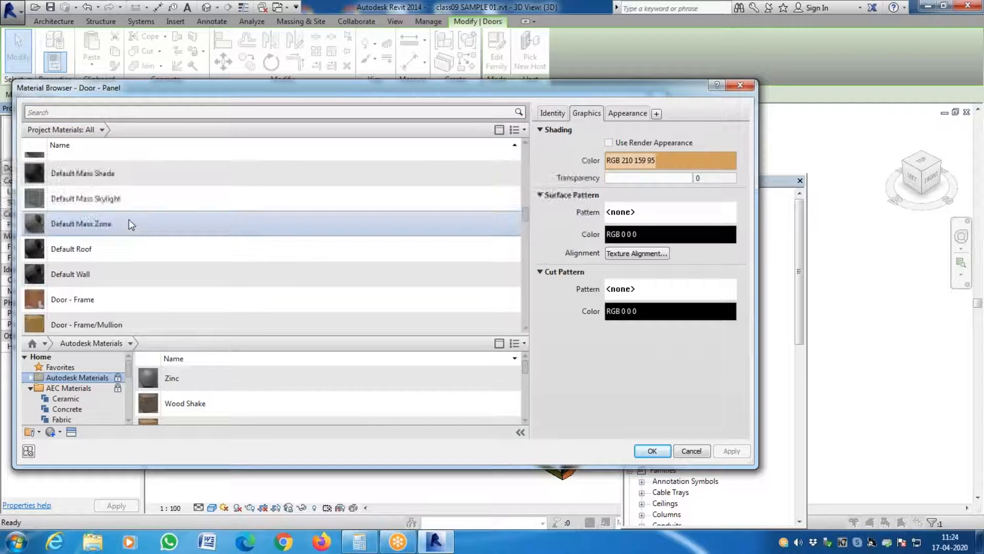
scroll(128, 220, down, 10)
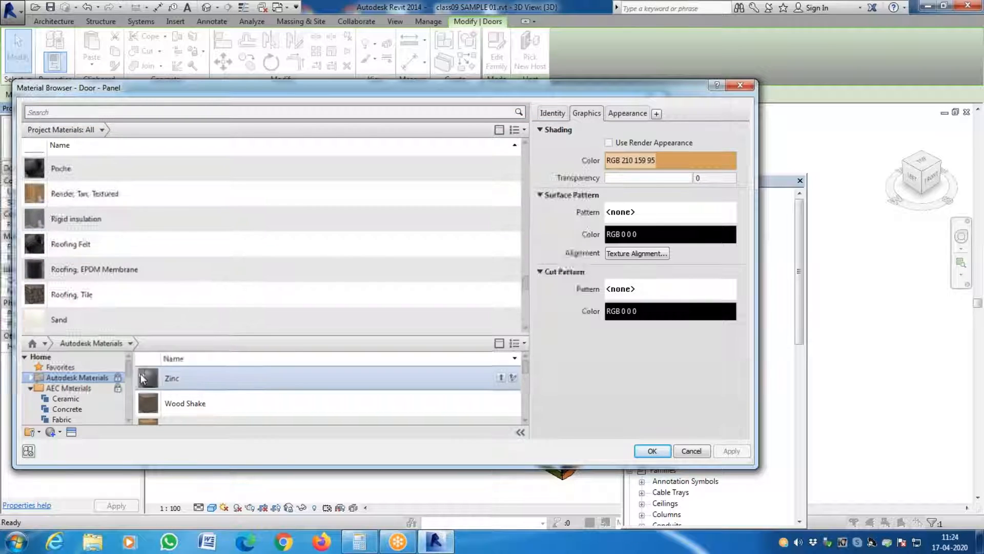
scroll(116, 287, down, 5)
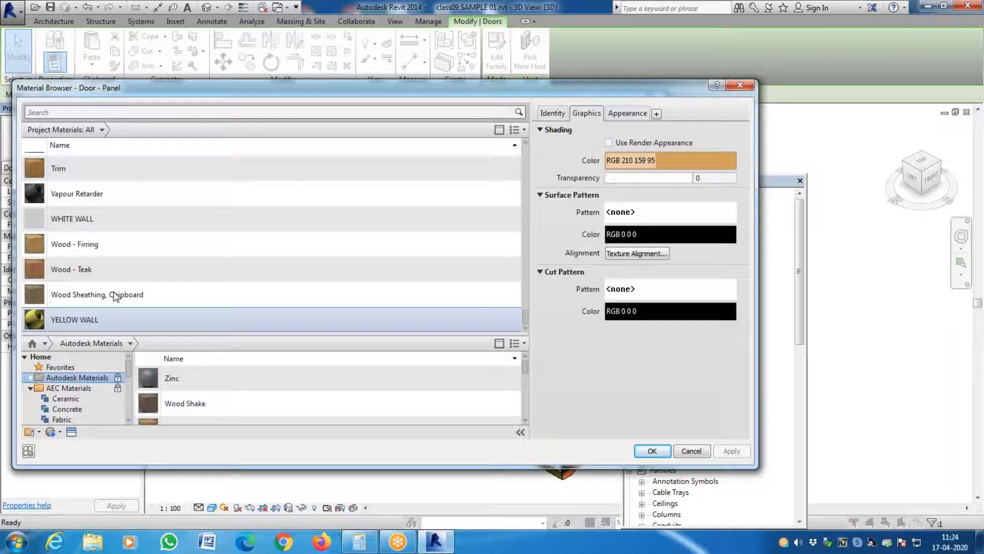
click(114, 225)
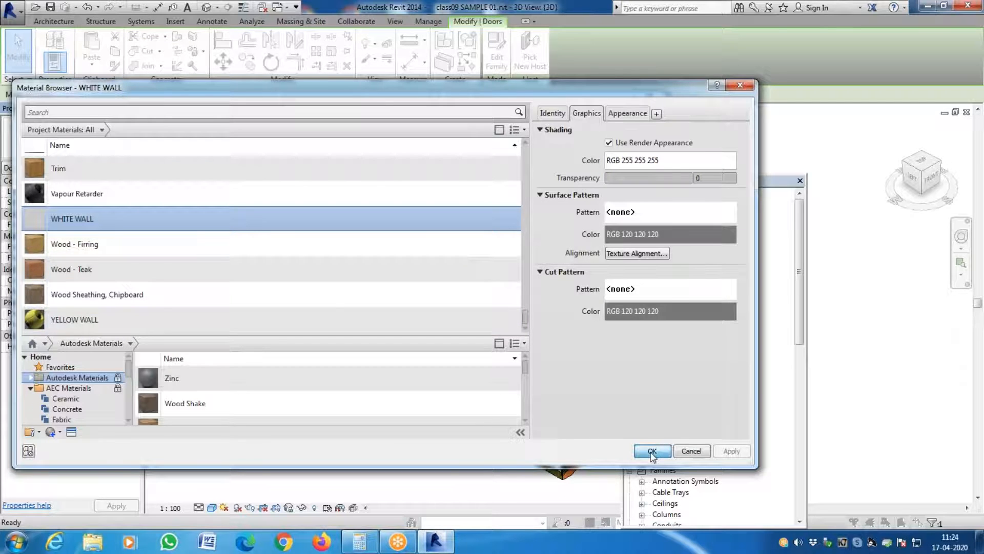
click(652, 451)
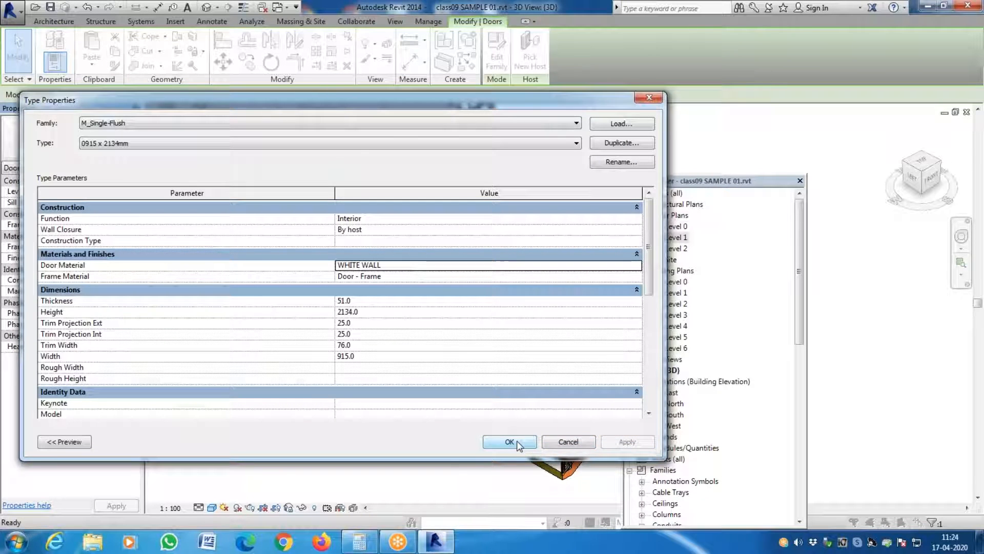
- Set the frame material of the entrance door's type to YELLOW WALL and apply the type changes
click(627, 277)
click(635, 277)
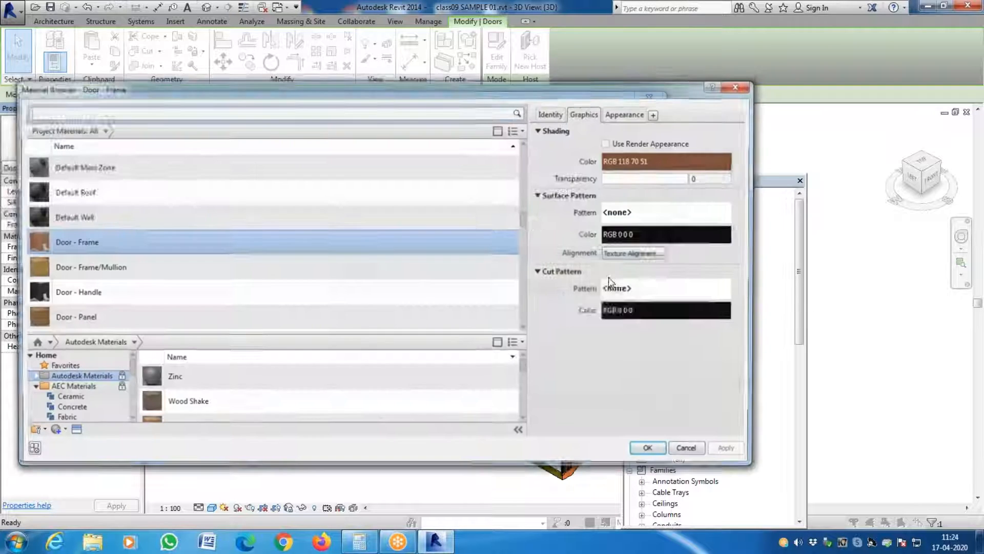
drag(521, 220, 521, 318)
click(505, 319)
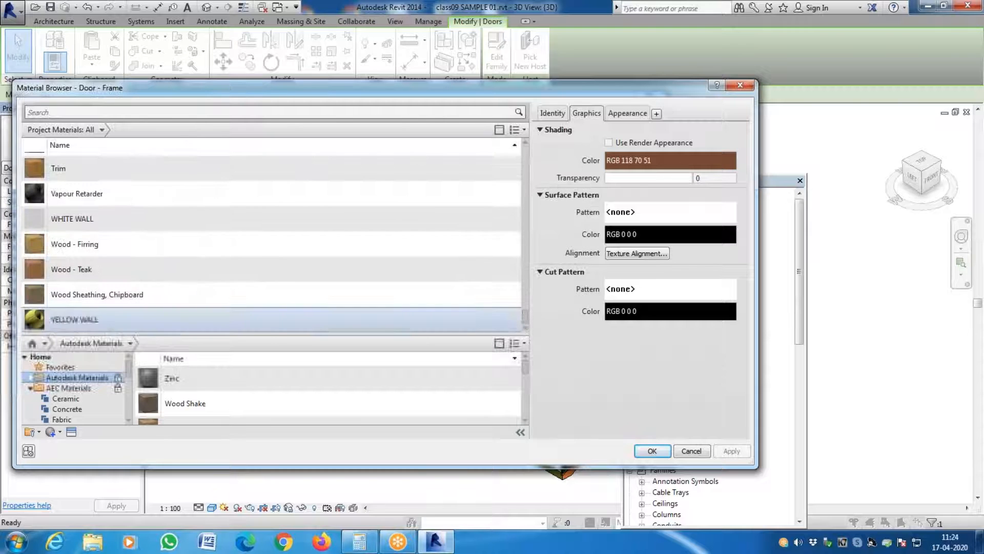
click(652, 451)
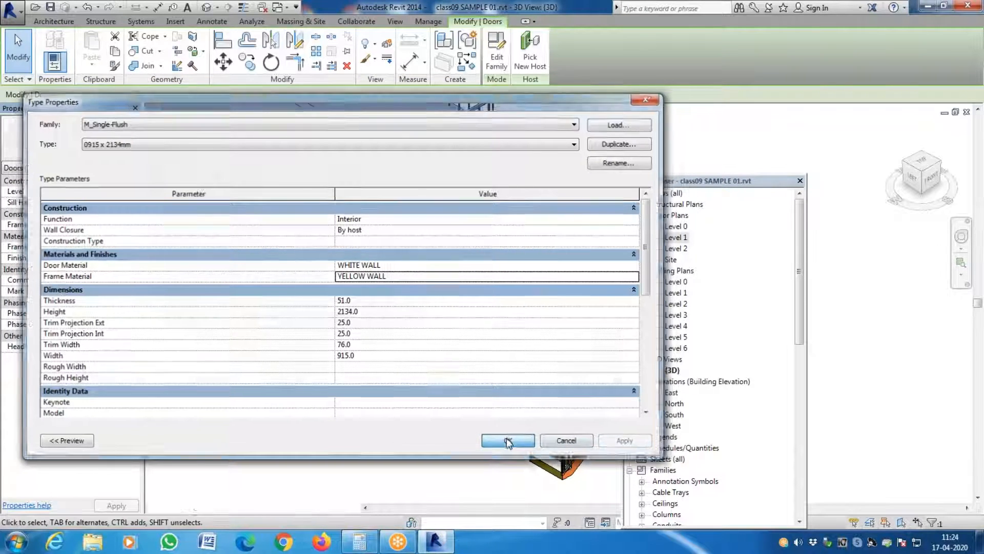
click(509, 442)
key(Escape)
scroll(359, 254, up, 4)
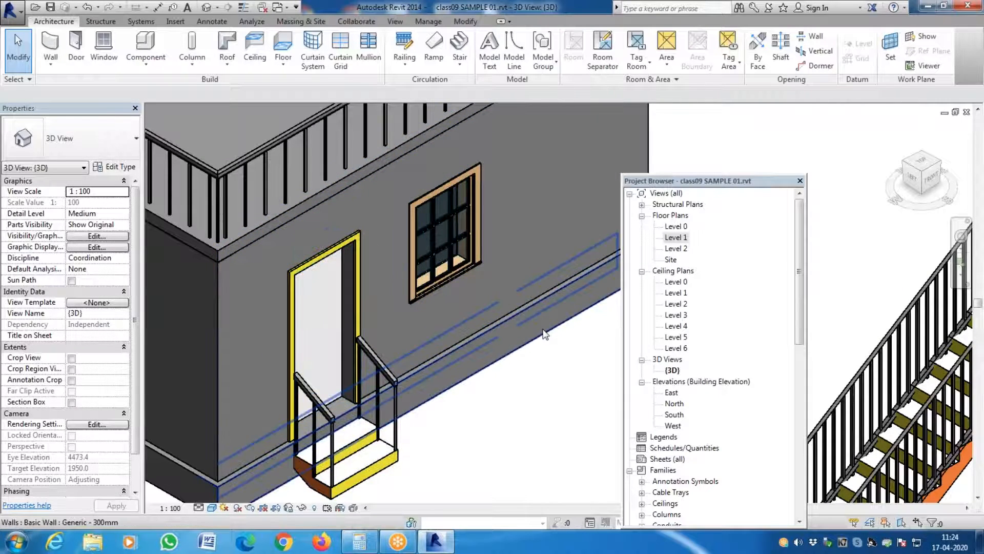
scroll(535, 321, down, 4)
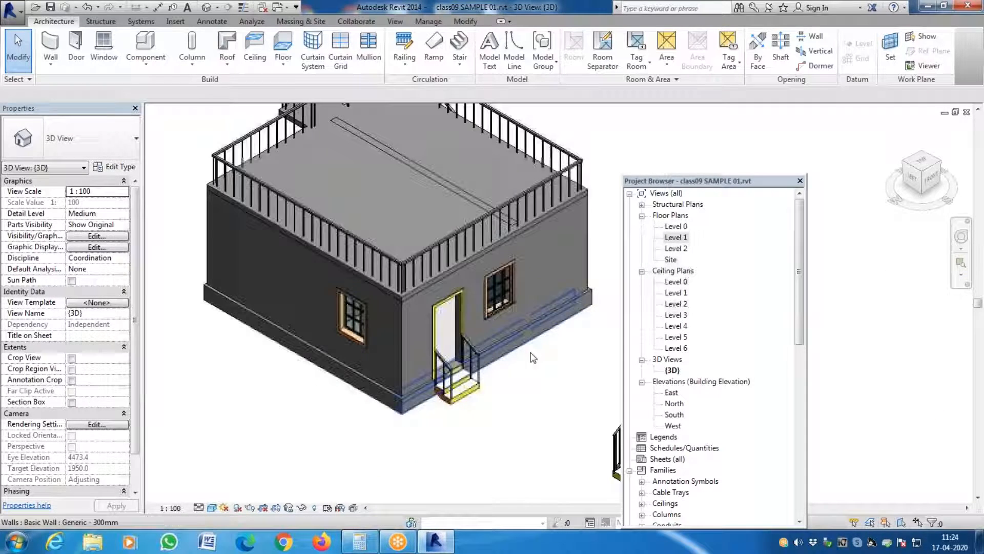
click(507, 272)
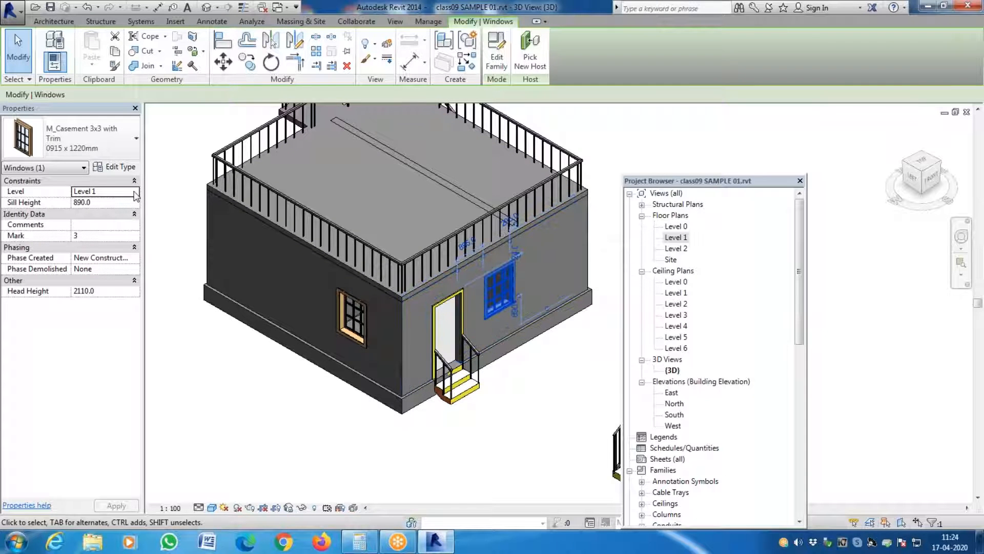
click(133, 168)
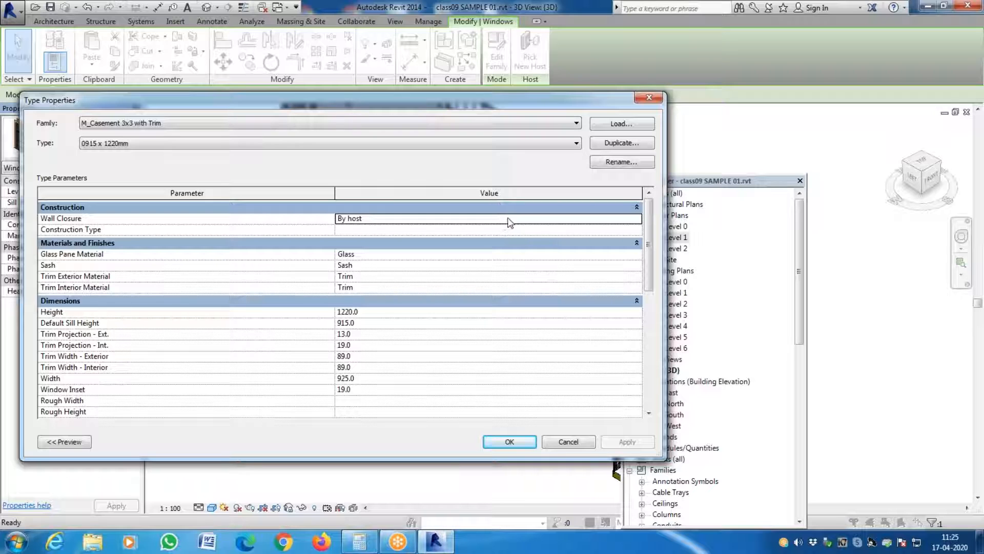
key(Escape)
key(Escape)
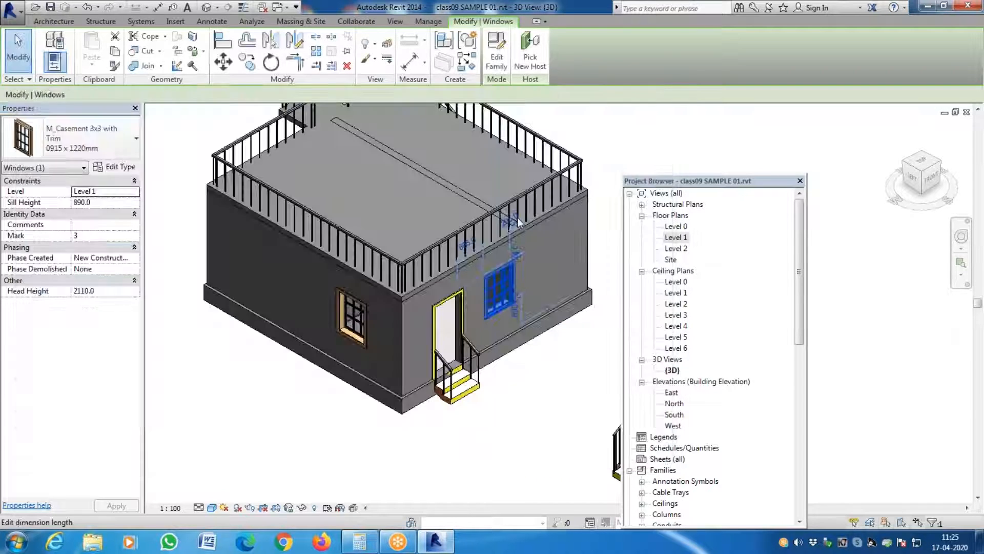
- Open the type properties of the M_Casement 3x3 with Trim window beside the entrance door
click(500, 273)
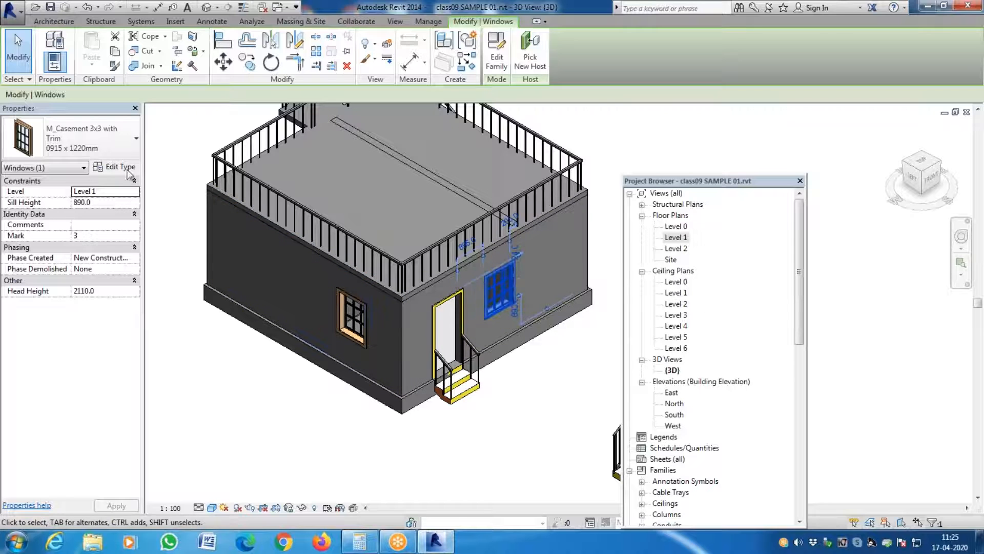
click(128, 172)
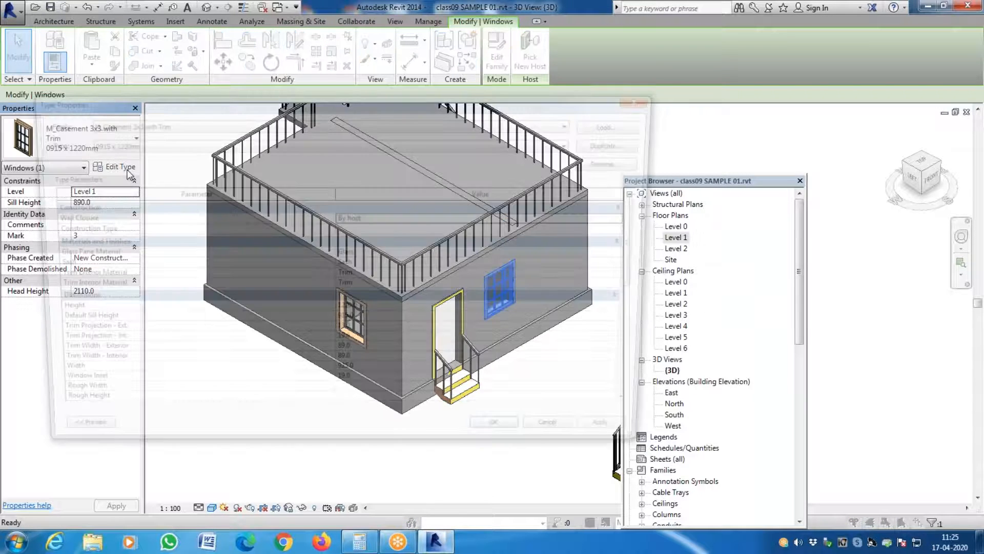
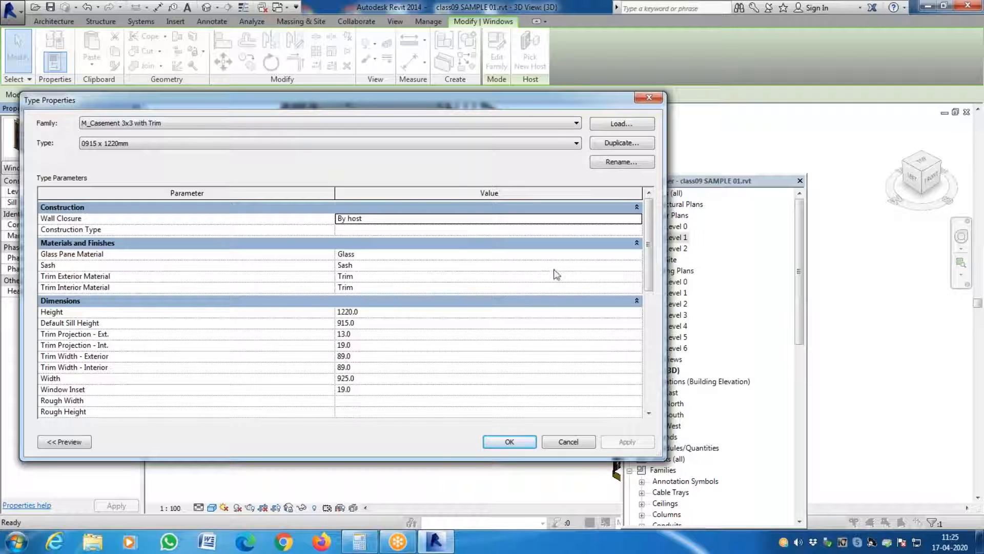
- Set the window type's glass pane material to Glass - Clear, Grey, previewing Mirror and Glass - Bronze Glazing from the AEC glass library
click(640, 254)
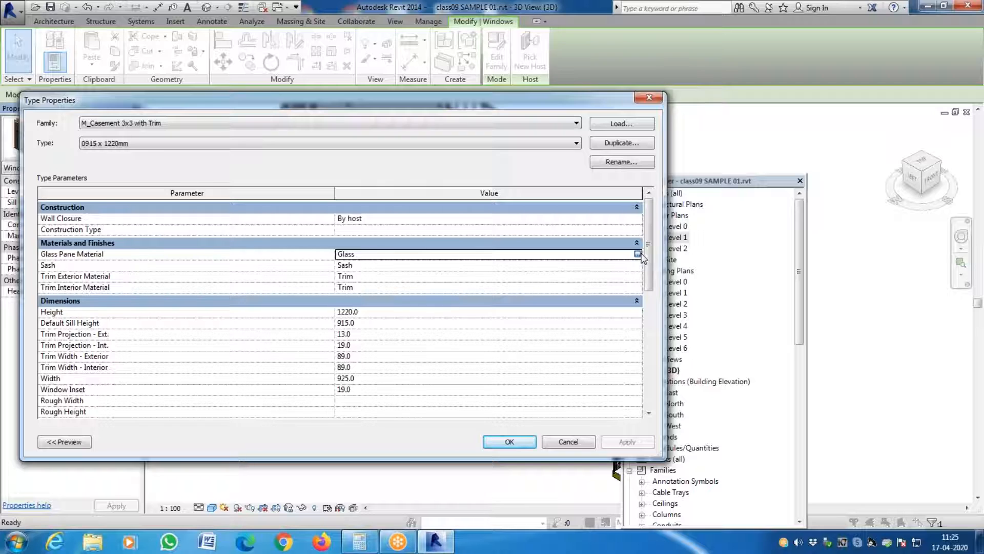
click(637, 254)
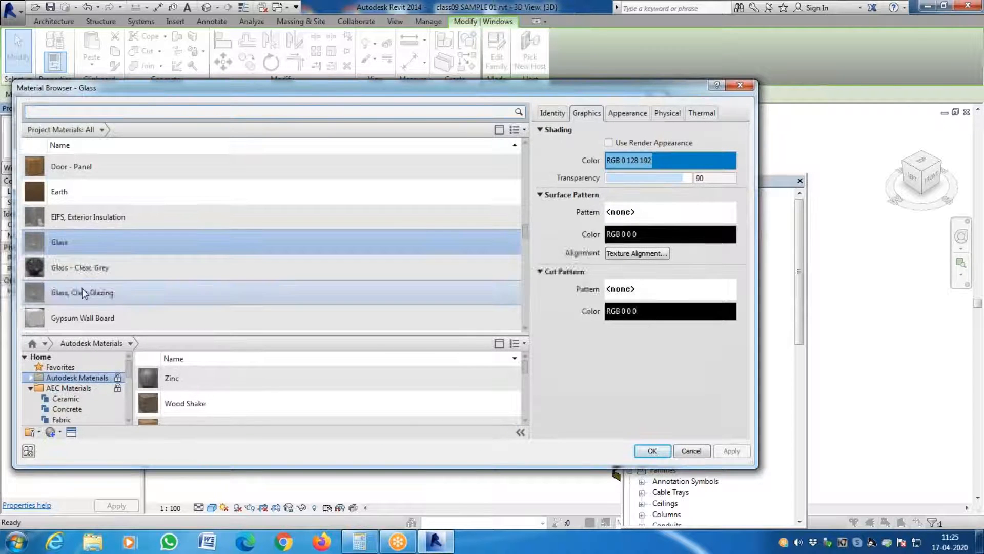
click(100, 276)
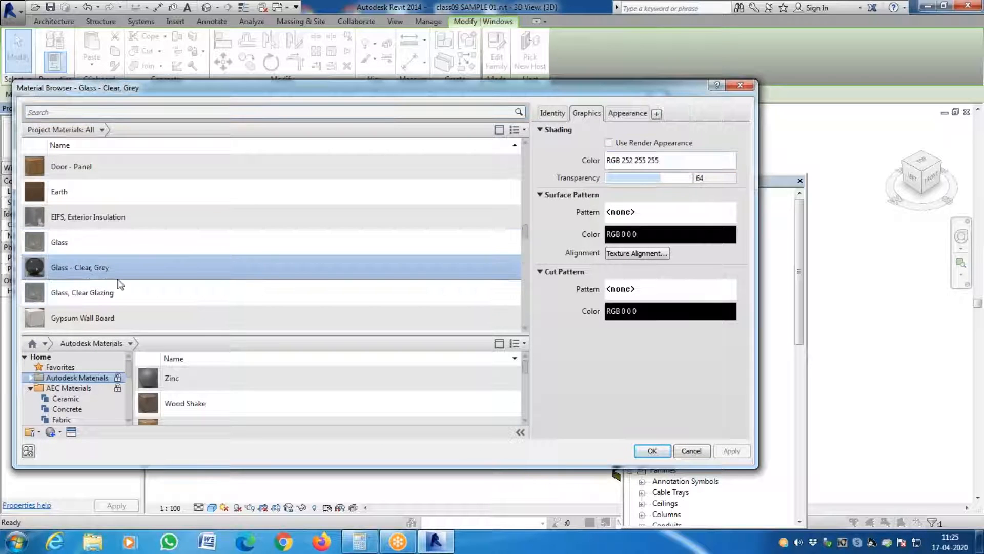
scroll(154, 284, down, 5)
scroll(154, 287, up, 3)
scroll(154, 286, down, 5)
scroll(128, 377, down, 3)
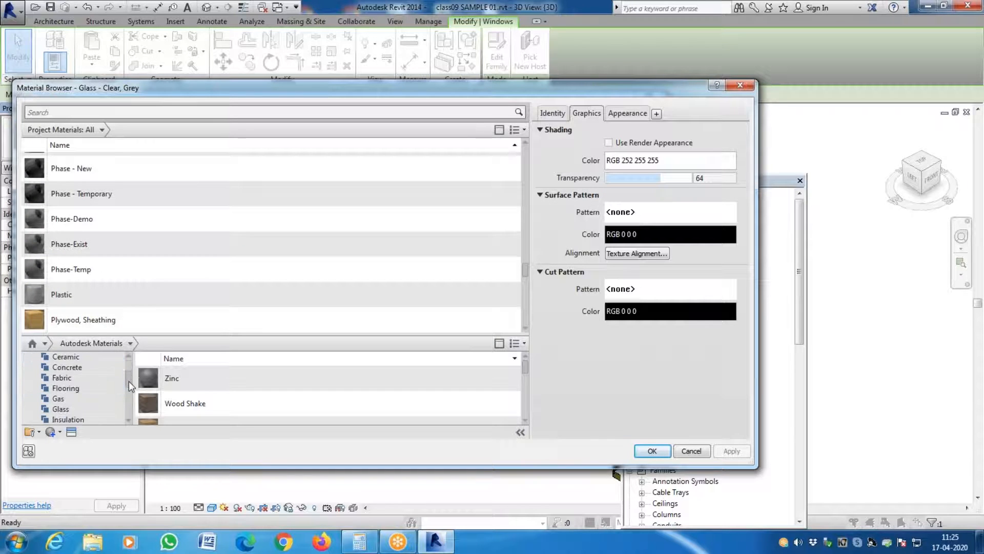
click(60, 358)
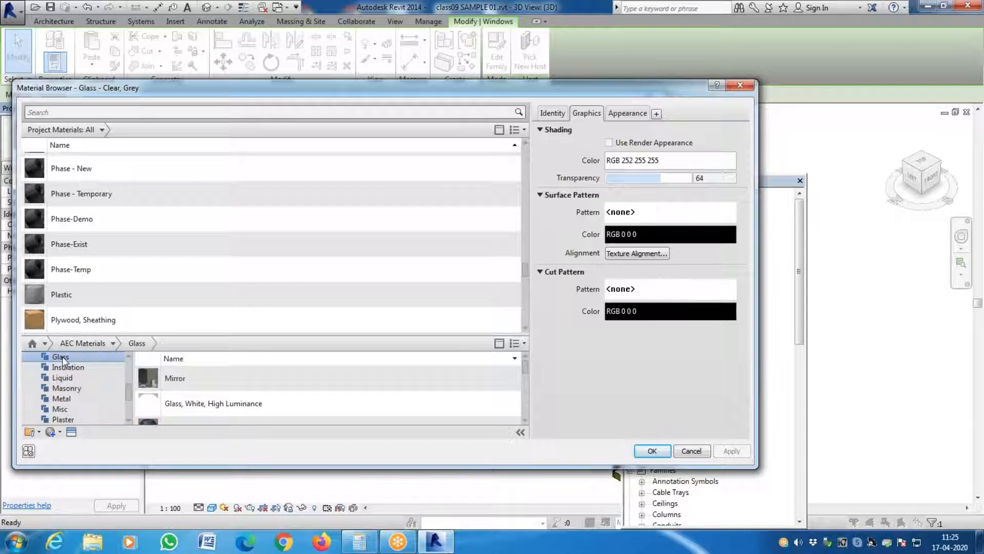
click(281, 388)
scroll(285, 389, down, 3)
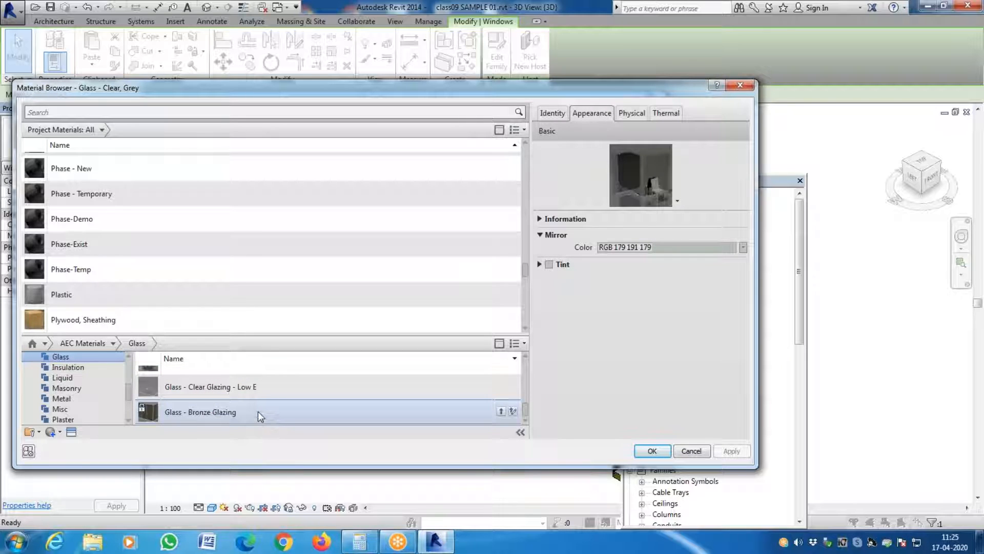
click(257, 411)
scroll(227, 420, up, 1)
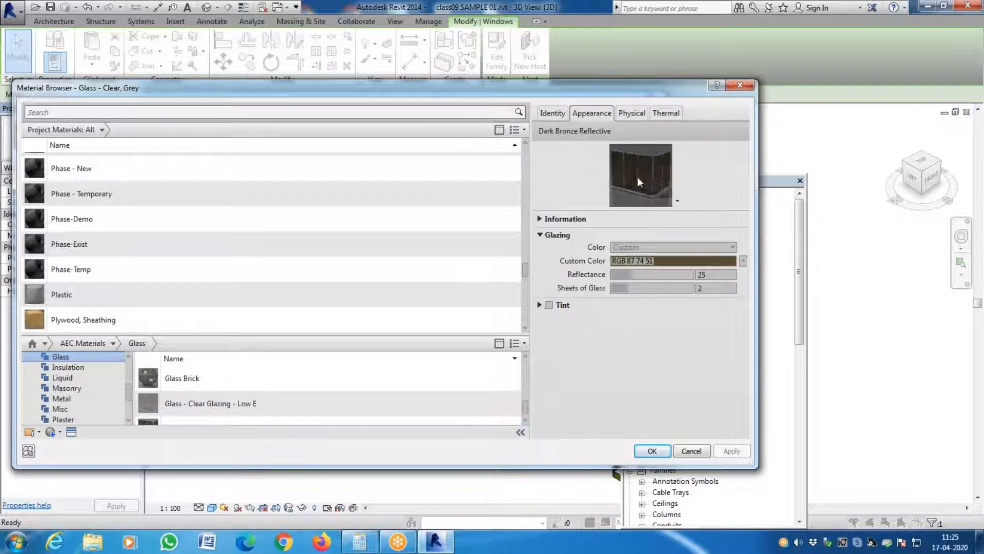
click(660, 453)
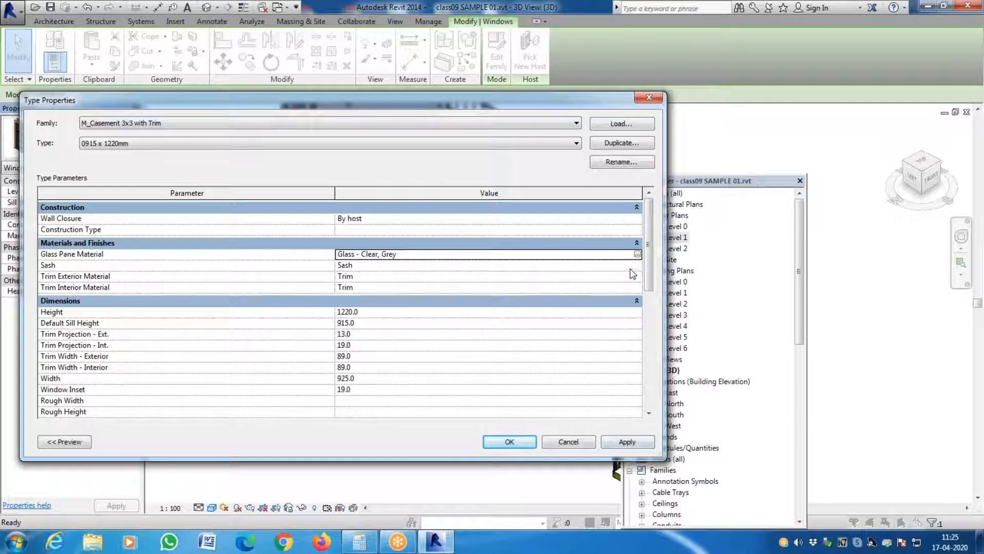
- Add Glass - Bronze Glazing from the AEC Materials glass library to the document materials for the window's glass pane
click(637, 255)
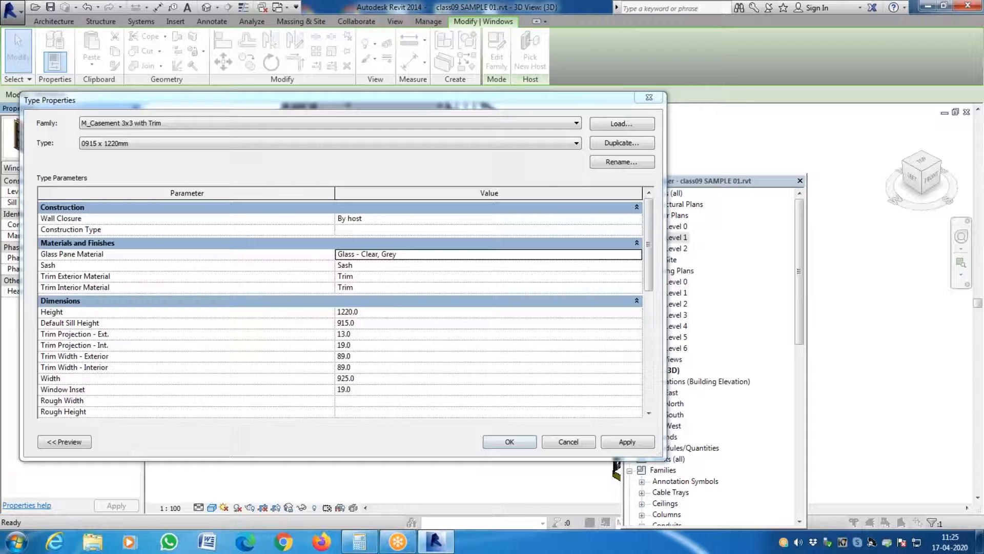
scroll(222, 403, down, 1)
scroll(197, 406, down, 3)
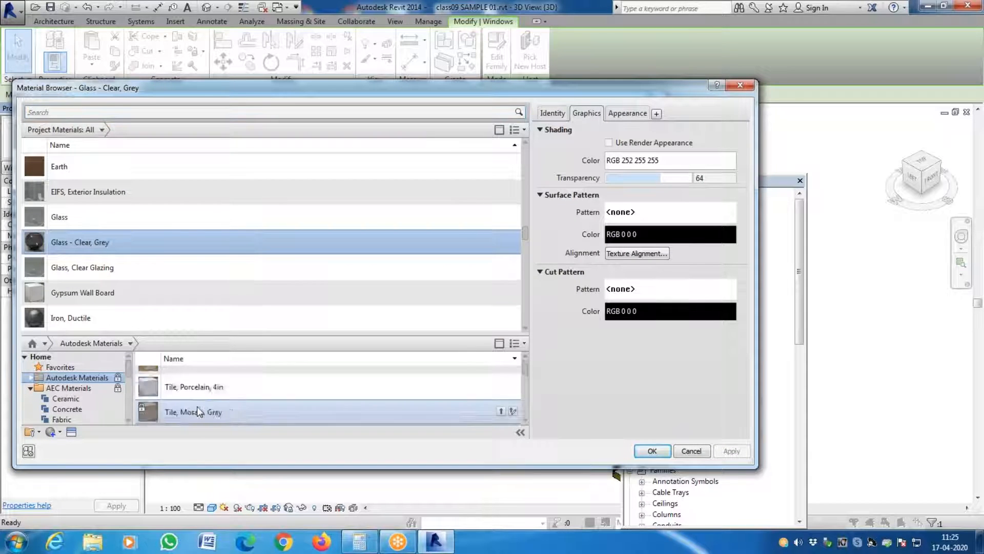
click(54, 409)
scroll(77, 405, down, 4)
scroll(74, 395, up, 2)
click(67, 356)
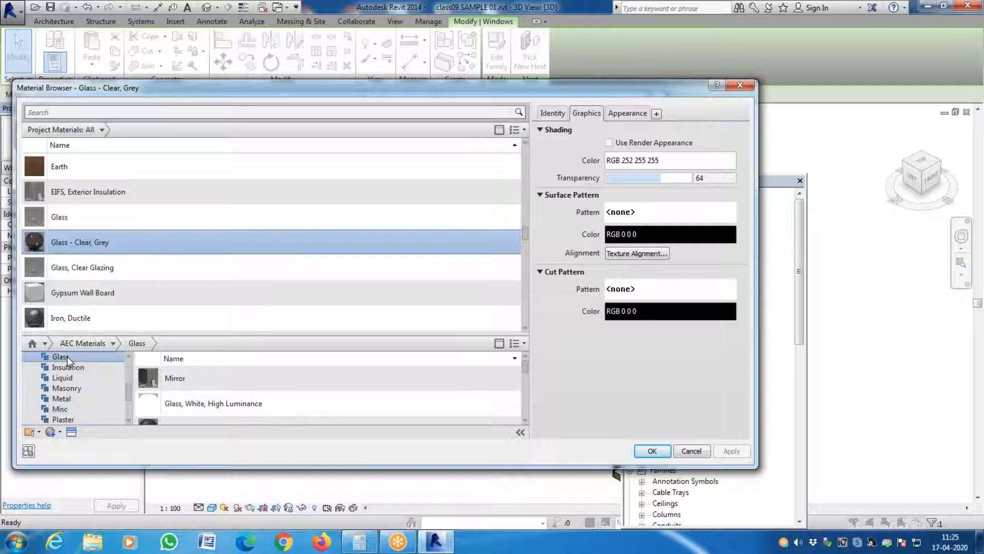
scroll(223, 384, down, 3)
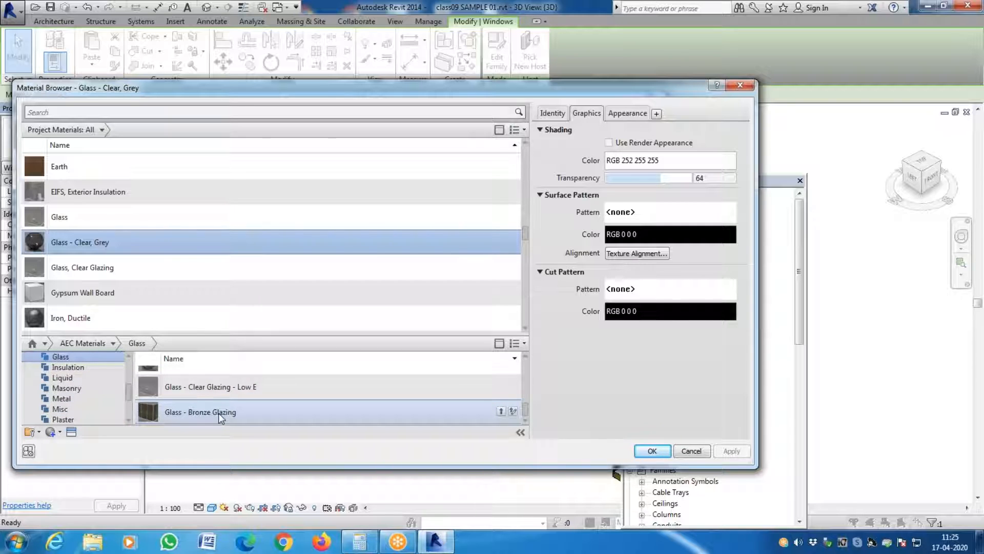
click(218, 413)
right_click(219, 414)
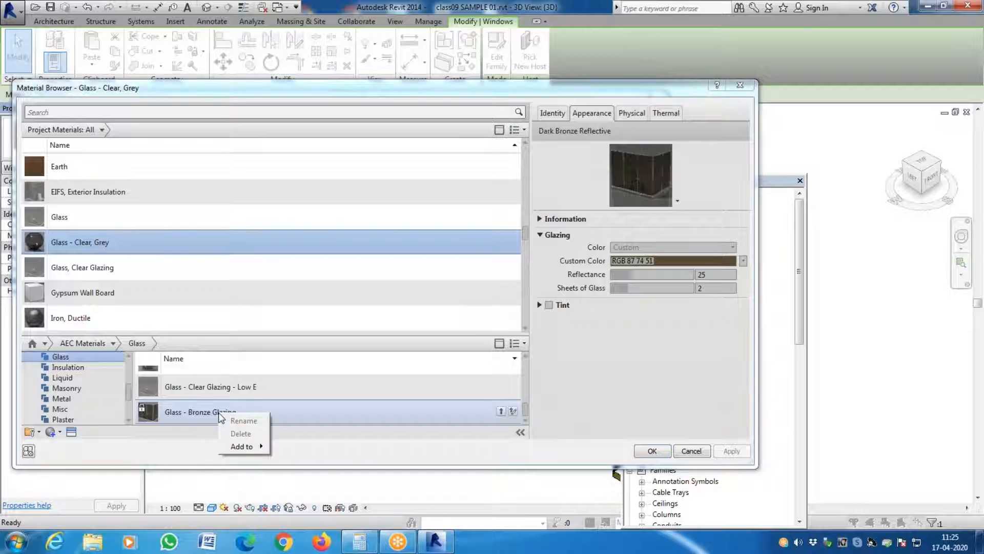
mouse_move(247, 448)
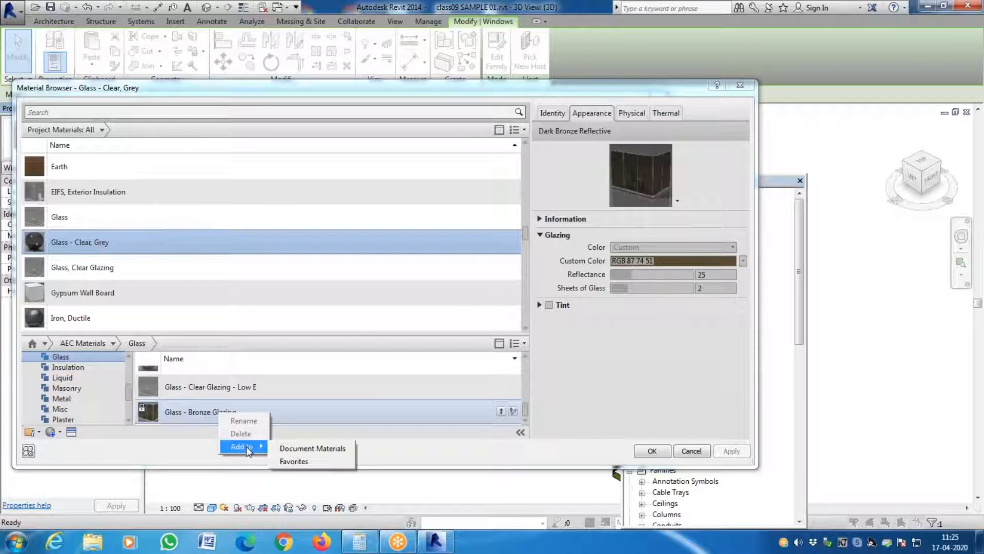
click(322, 448)
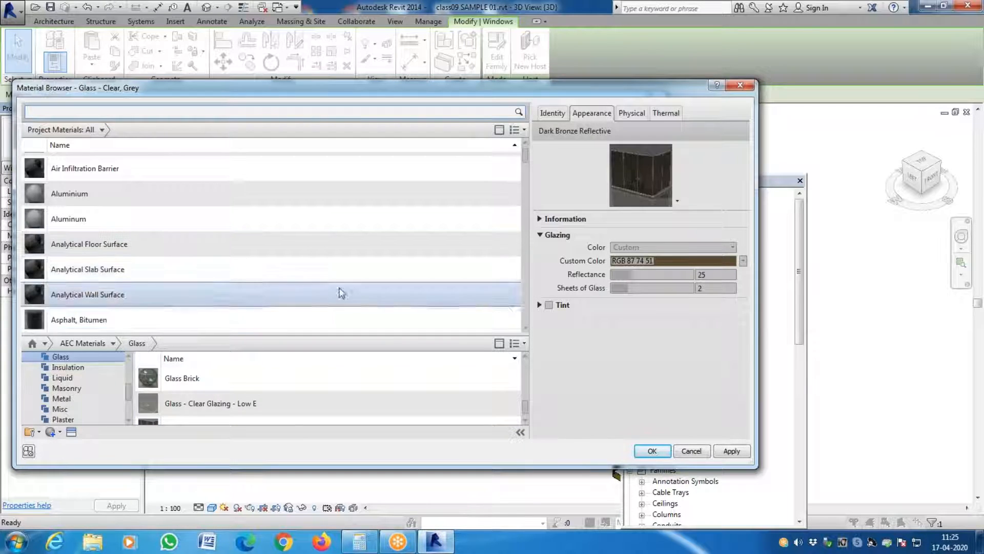
- Set the window type's glass pane material to the Glass - Bronze Glazing project material
scroll(526, 180, down, 6)
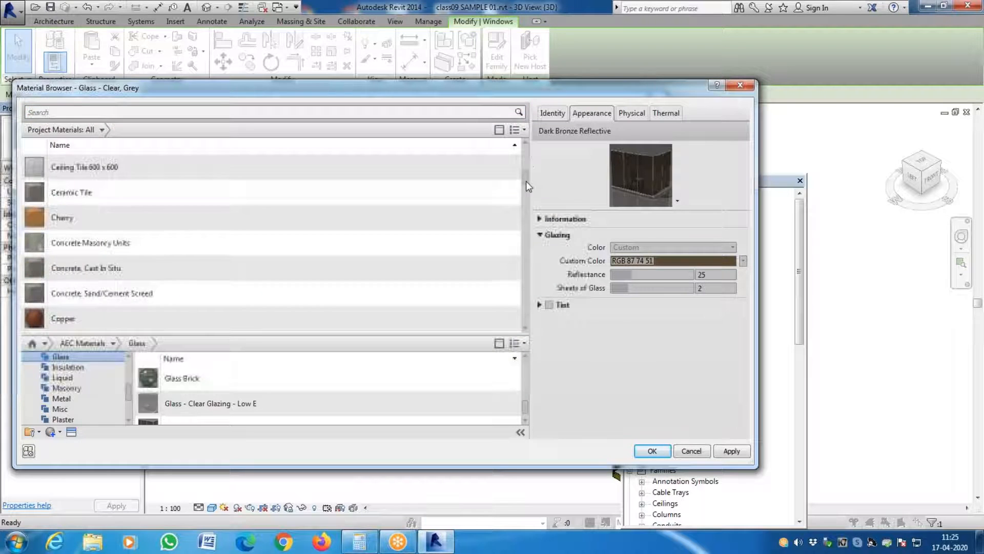
scroll(533, 172, up, 6)
scroll(537, 155, up, 1)
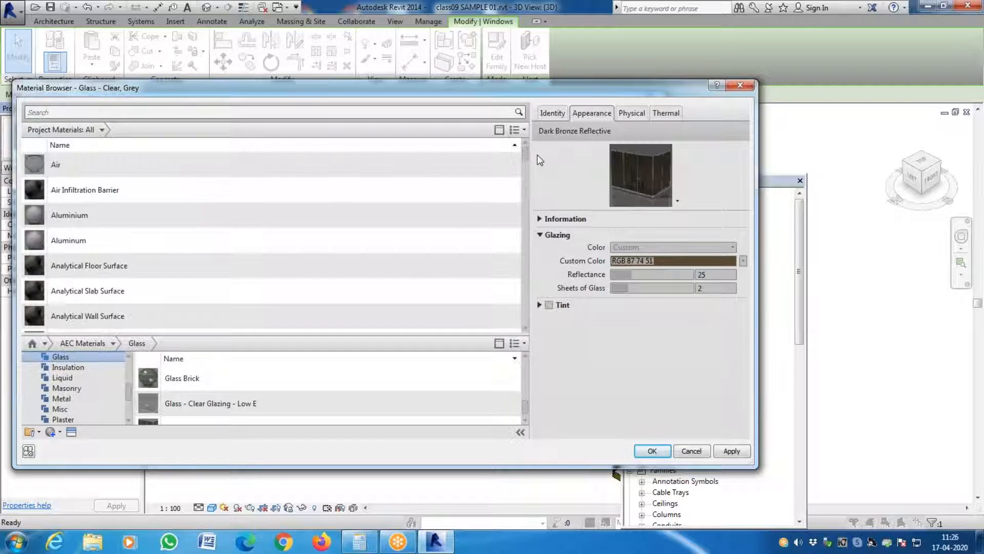
scroll(391, 264, down, 6)
scroll(391, 268, up, 3)
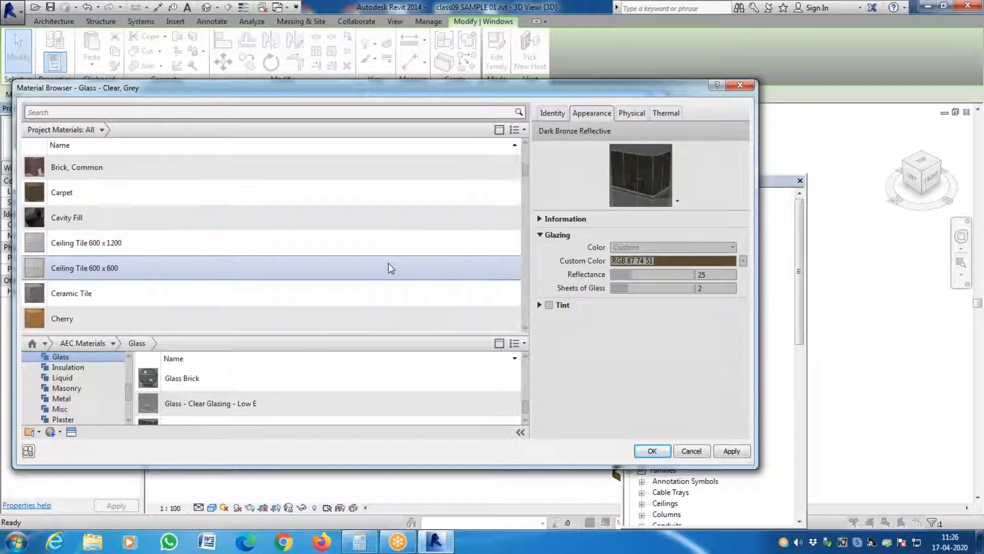
scroll(391, 267, up, 3)
scroll(391, 268, up, 1)
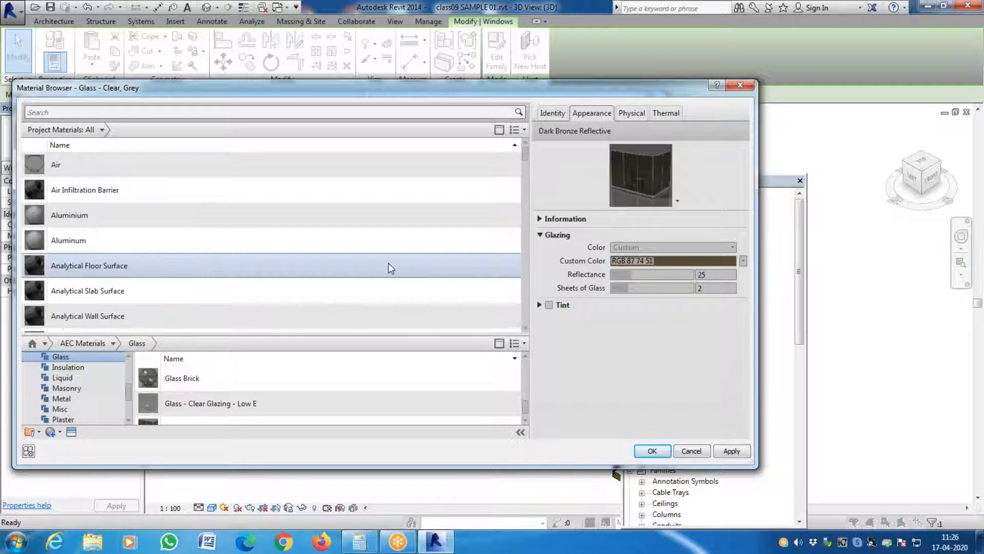
scroll(391, 268, down, 12)
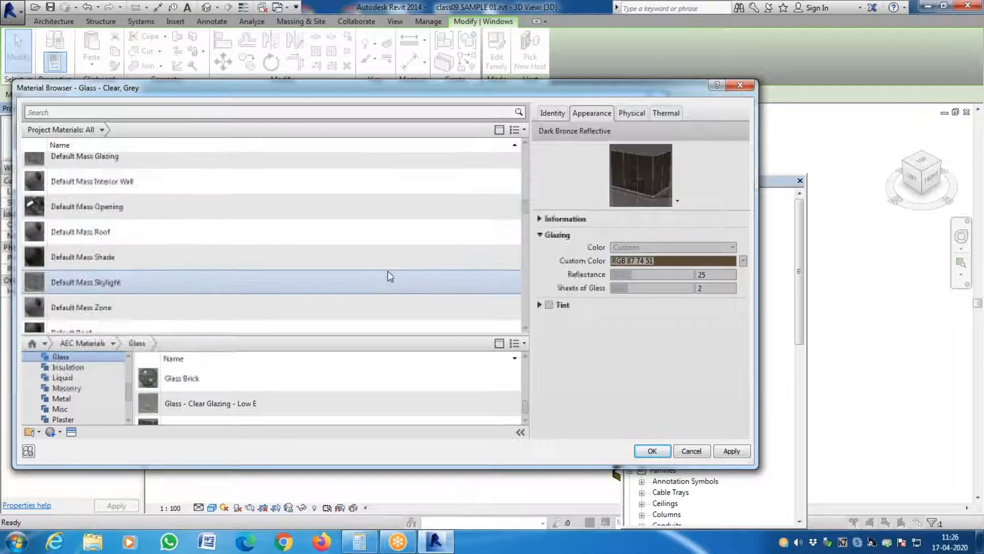
click(128, 292)
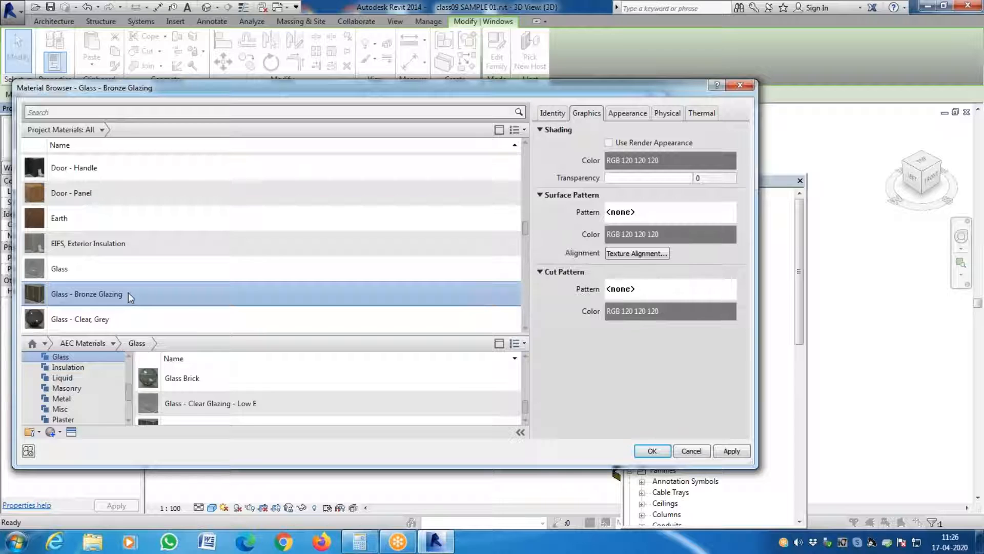
click(726, 455)
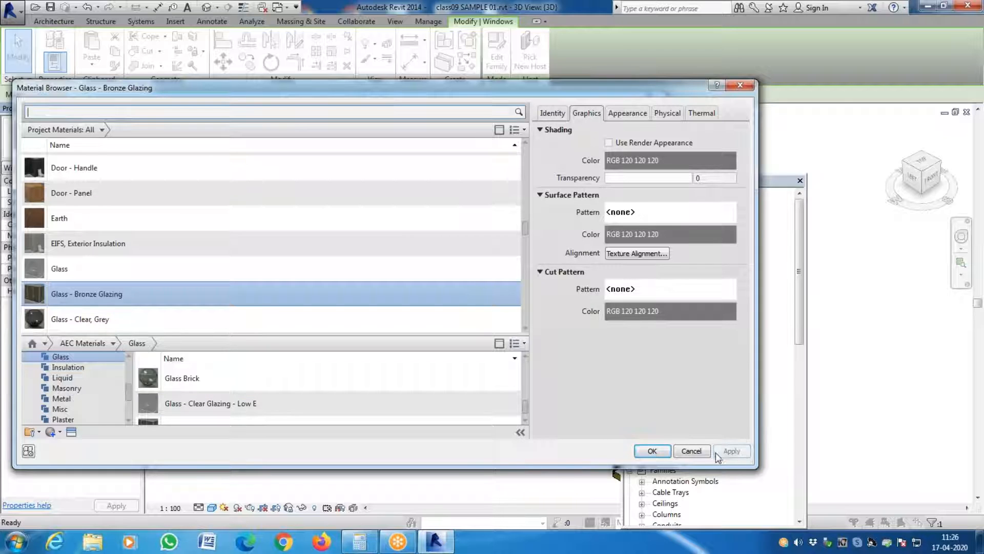
click(647, 452)
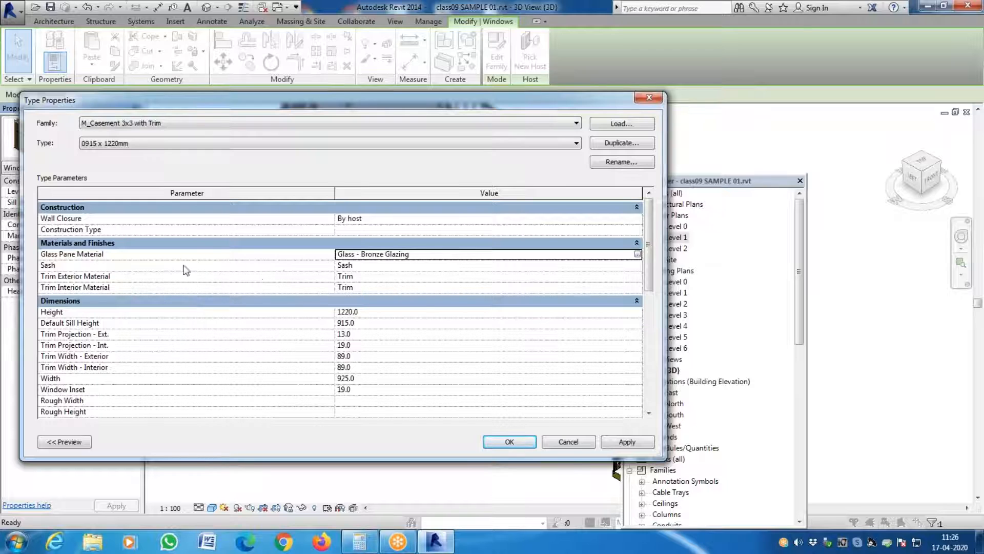
- Open the material selection for the window type's sash and list the AEC Materials library's Wood category
click(638, 266)
click(637, 265)
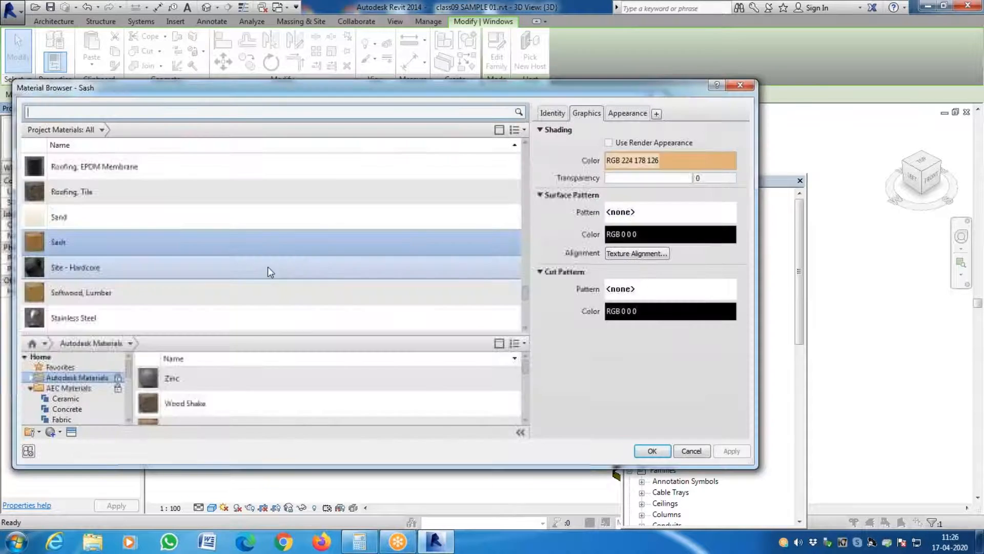
scroll(285, 255, down, 3)
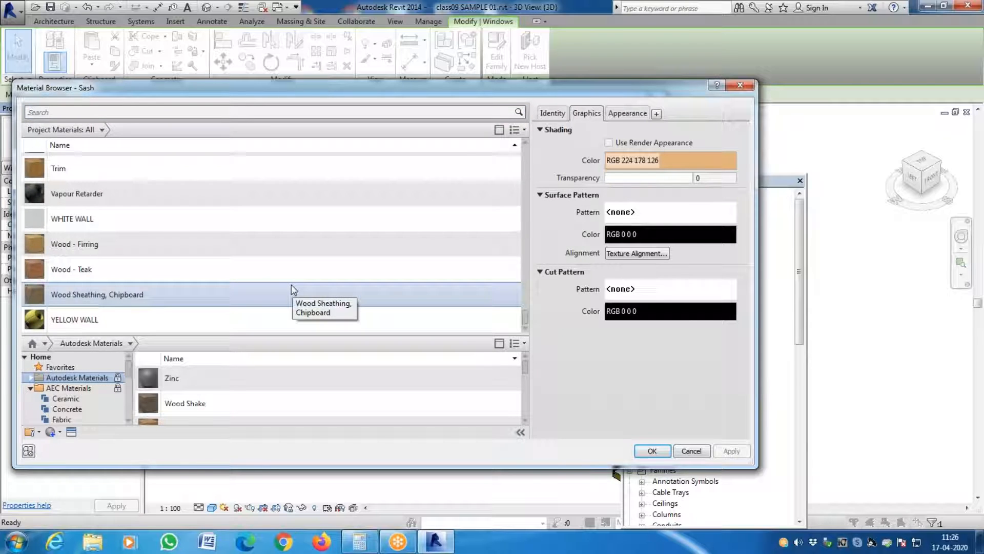
scroll(288, 283, up, 4)
scroll(289, 281, up, 3)
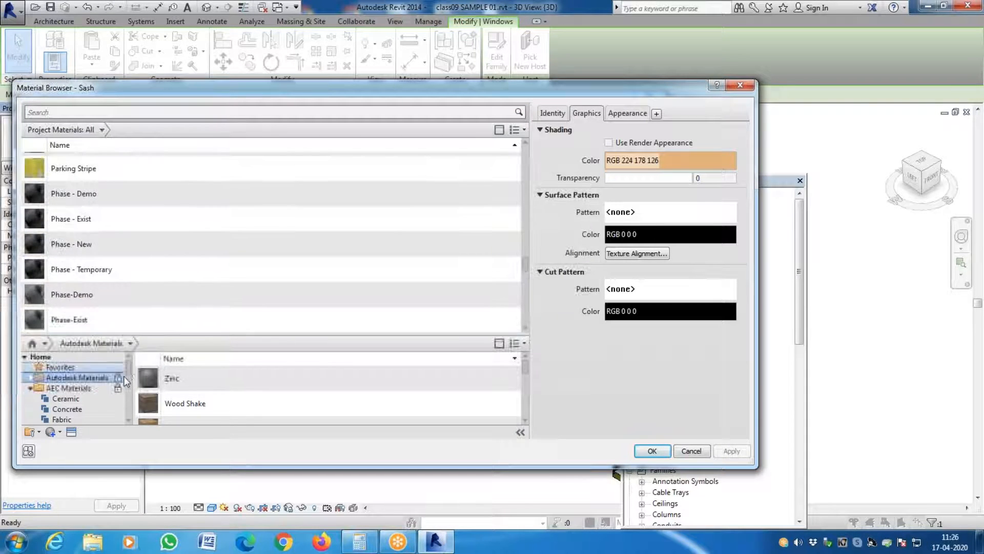
scroll(127, 384, down, 2)
scroll(130, 413, down, 1)
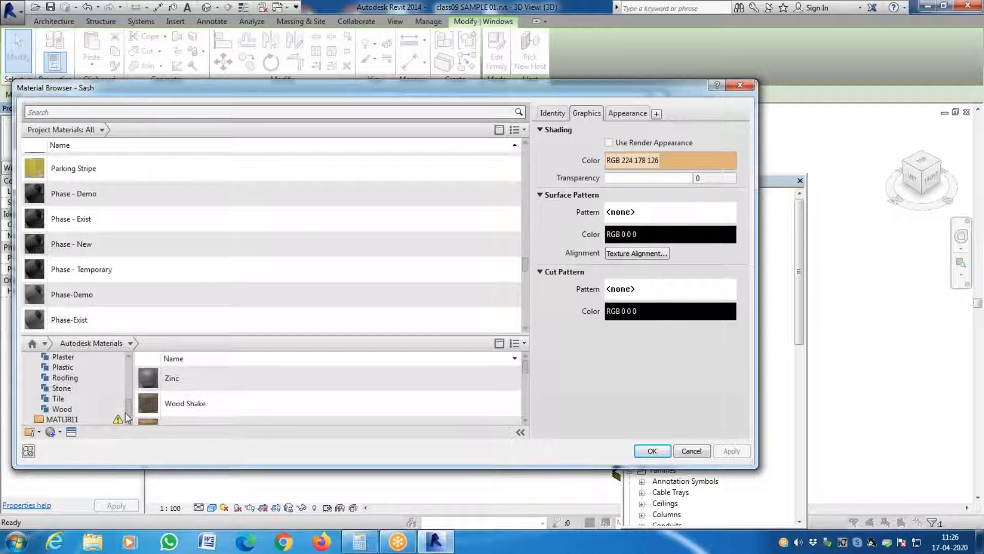
click(62, 409)
- Preview Spruce in the wood library and add it to the document materials
drag(526, 367, 528, 373)
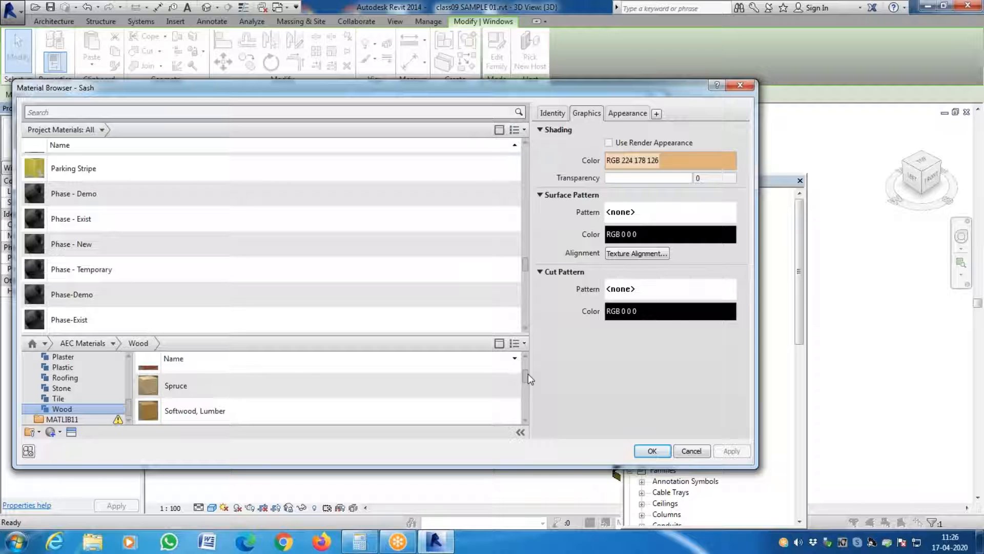
click(274, 390)
scroll(518, 428, down, 1)
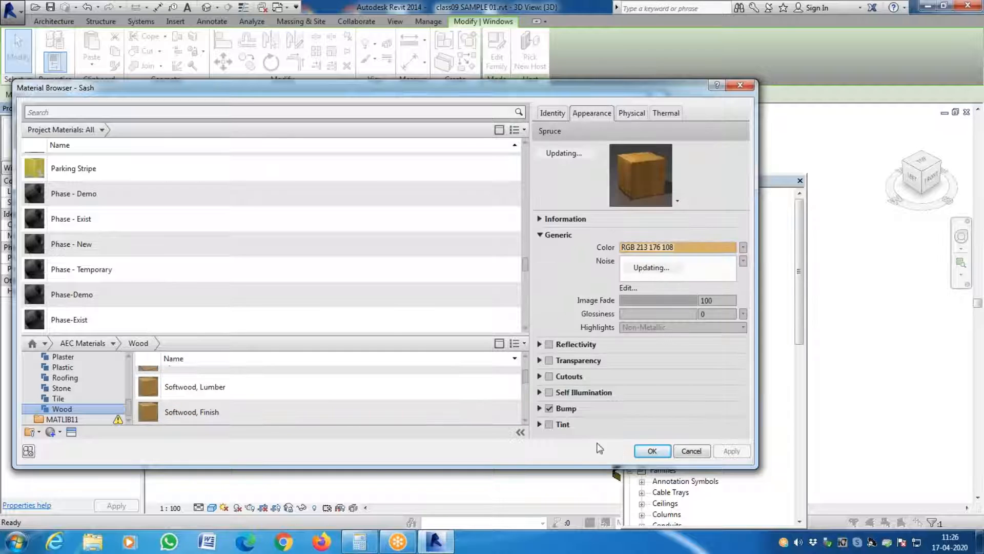
scroll(323, 401, up, 2)
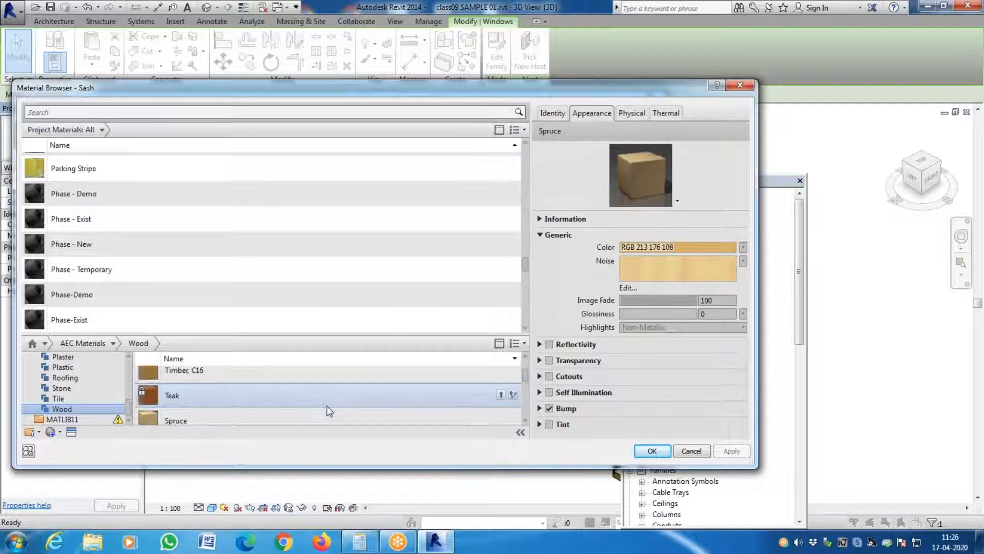
right_click(291, 415)
click(284, 413)
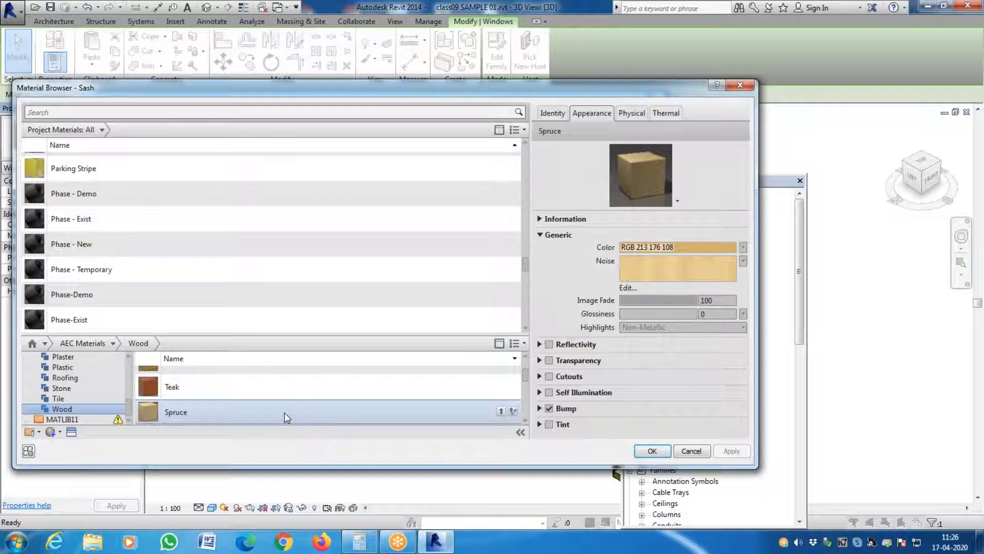
mouse_move(318, 448)
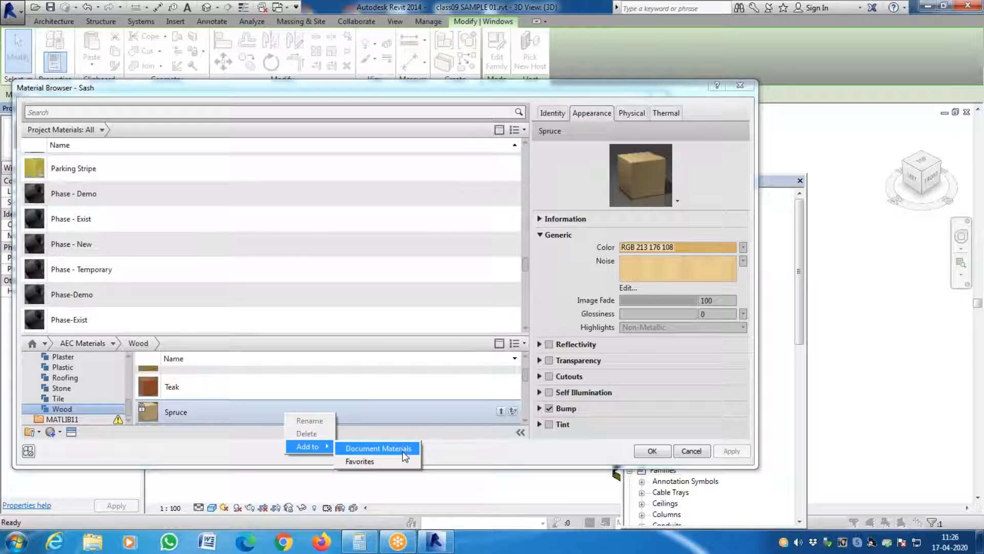
click(401, 449)
- Set the window type's sash material to the Spruce project material
scroll(190, 277, down, 15)
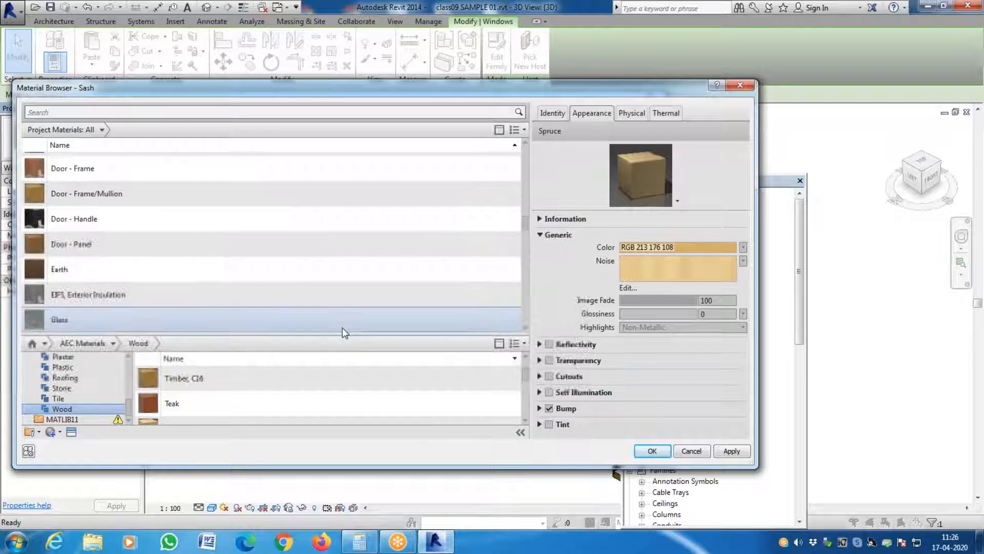
drag(525, 267, 531, 231)
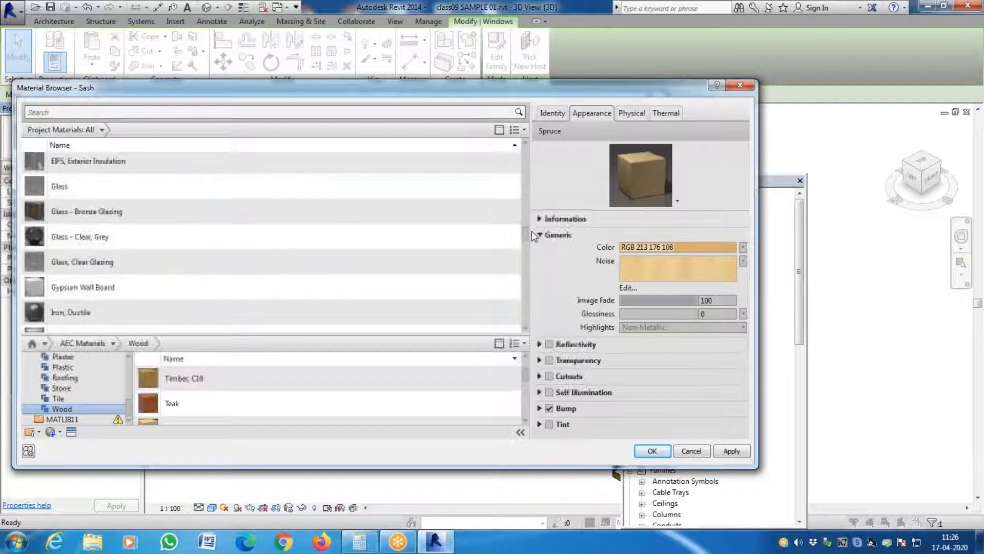
scroll(310, 285, down, 3)
scroll(302, 285, down, 8)
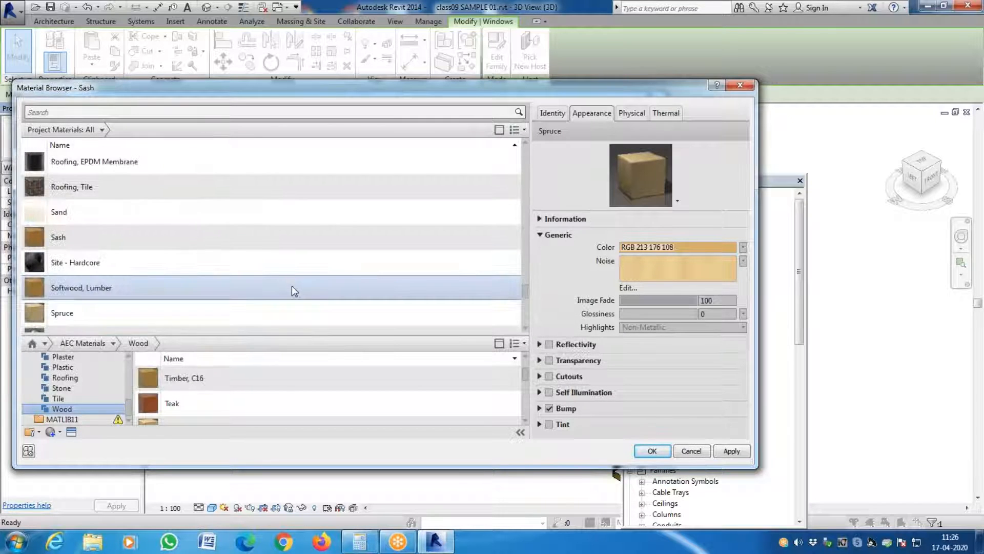
click(250, 313)
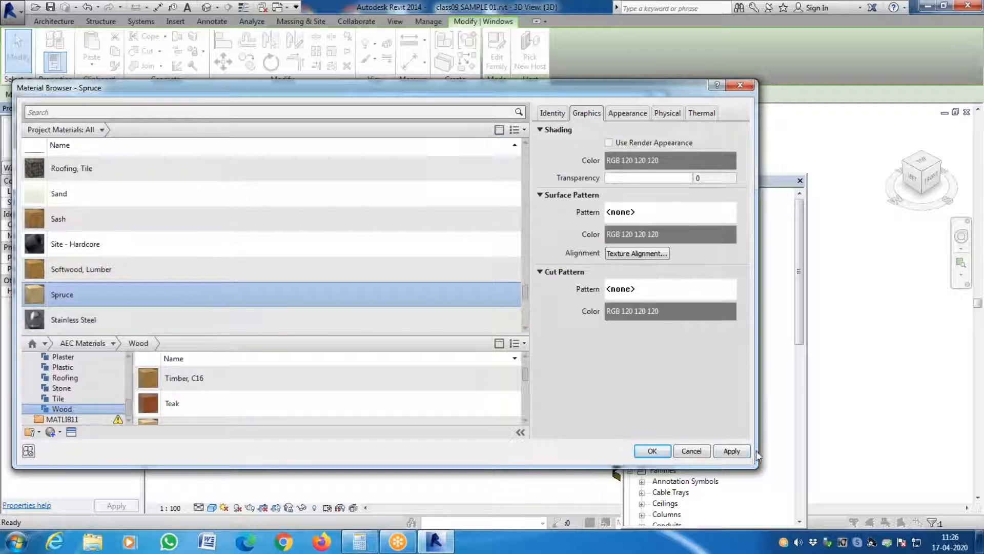
click(732, 452)
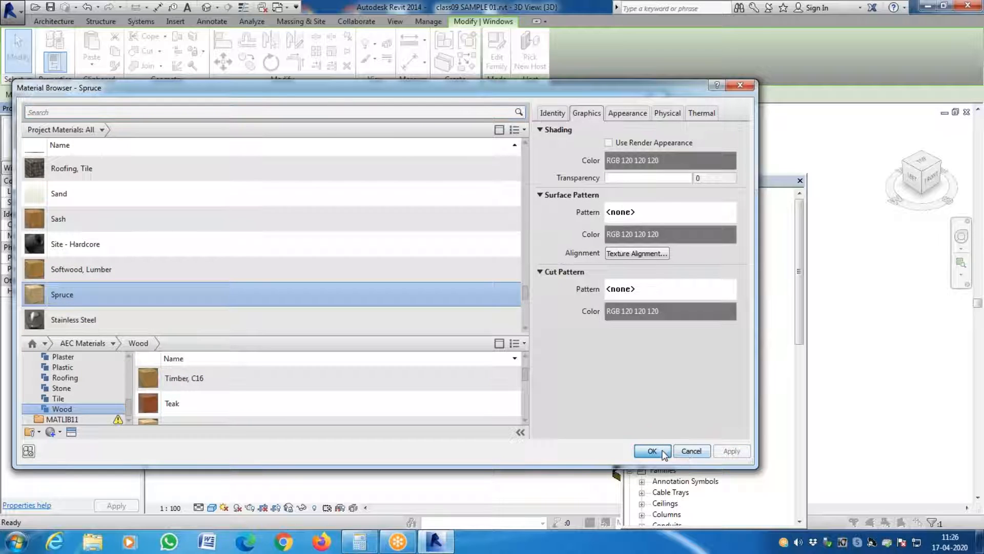
click(662, 450)
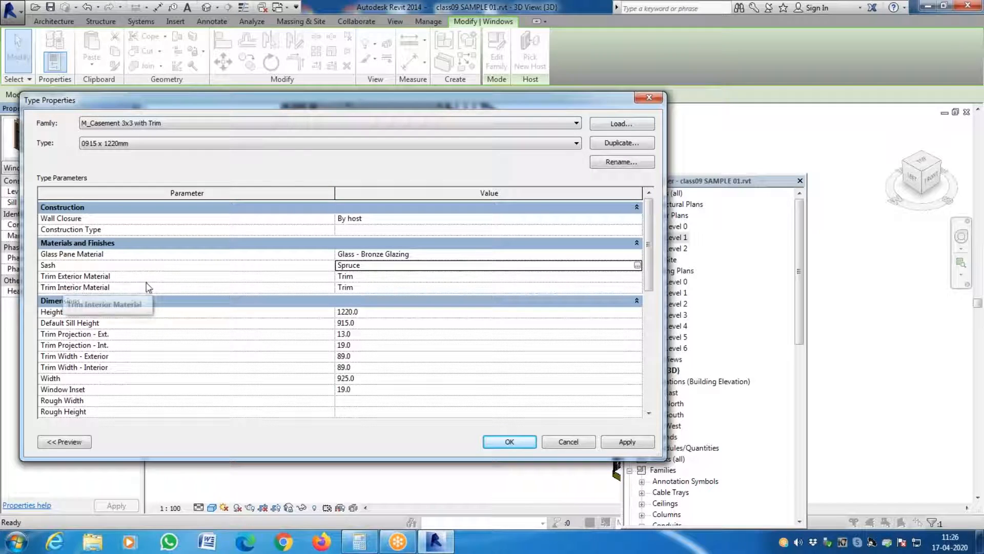
- Open the material selection for the window type's exterior trim and list the AEC Materials library's Wood category
click(638, 277)
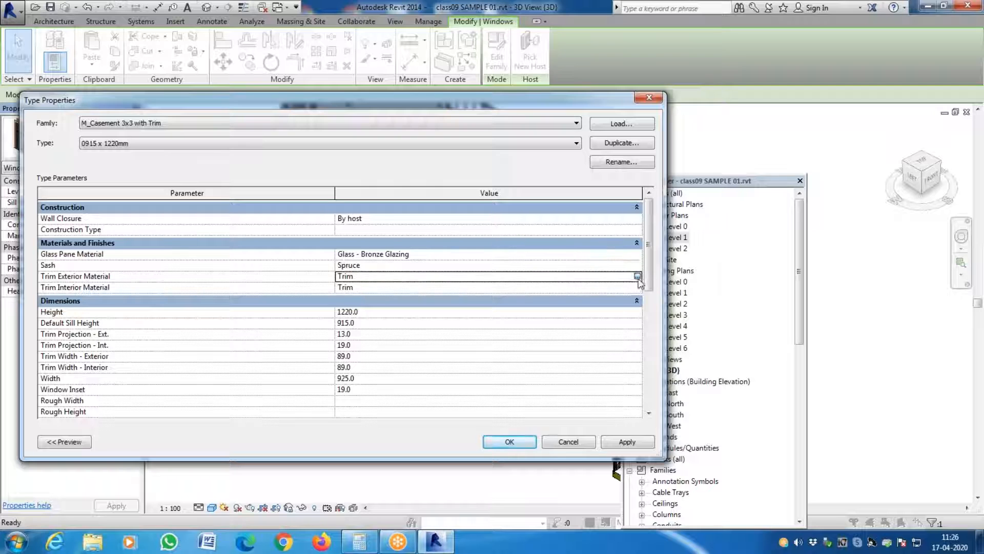
click(637, 276)
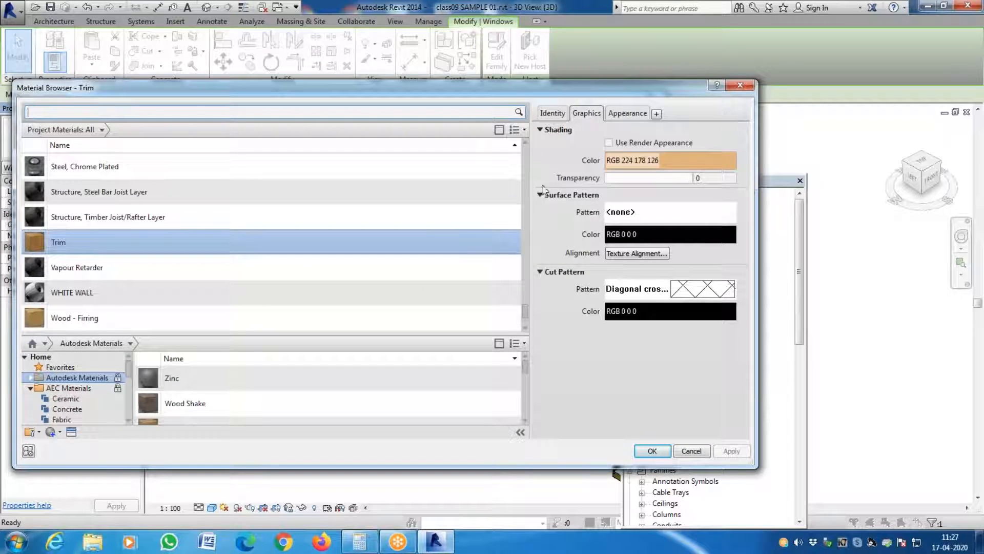
scroll(229, 410, down, 1)
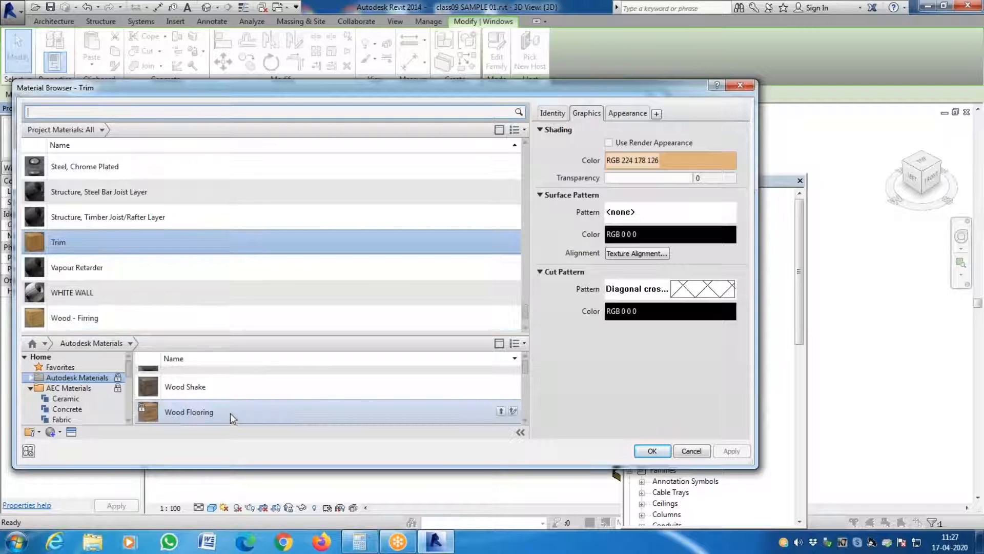
scroll(228, 410, down, 2)
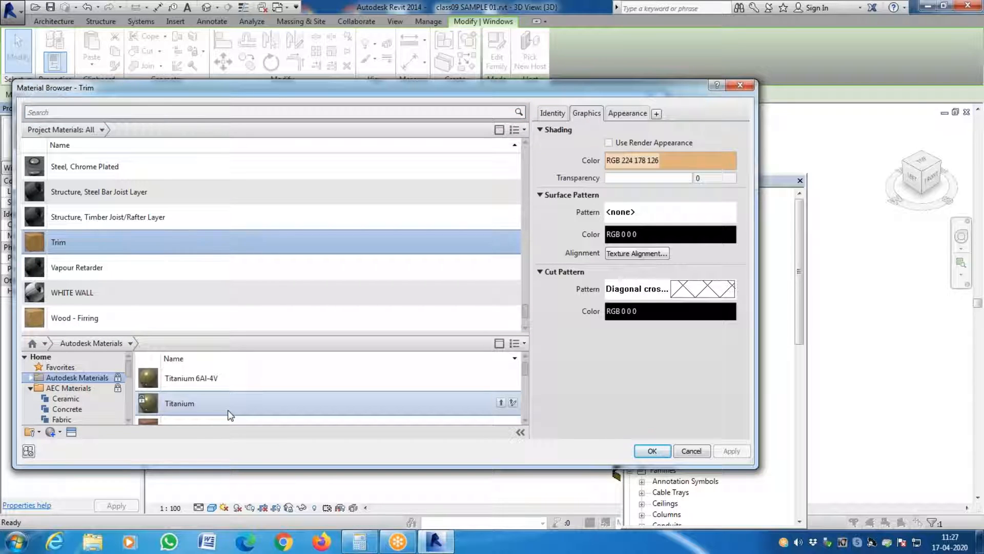
scroll(227, 411, down, 5)
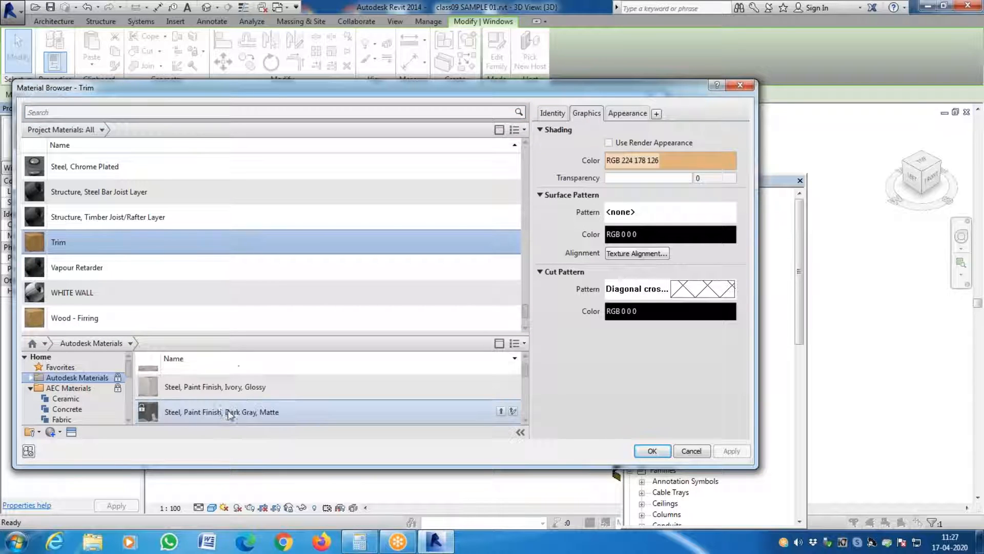
scroll(61, 394, down, 5)
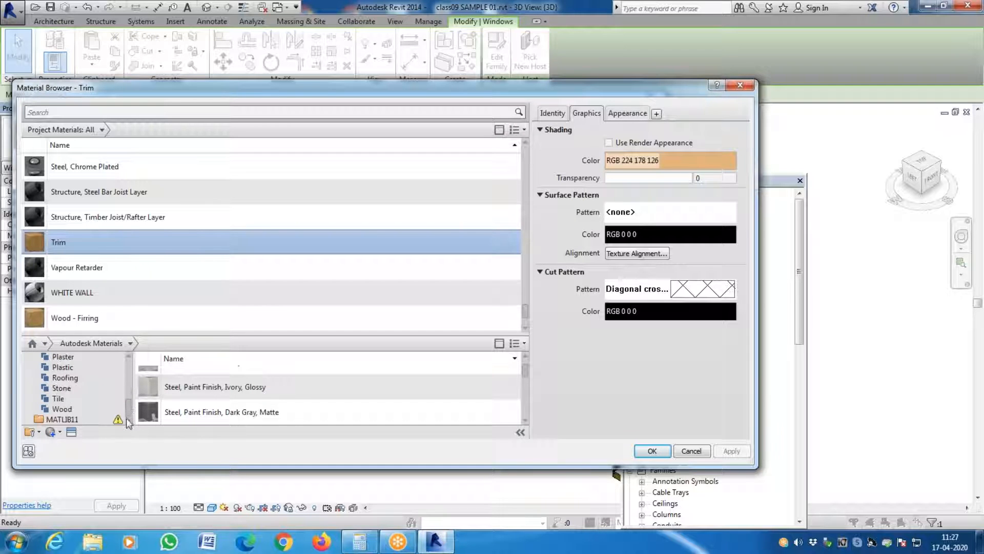
click(62, 409)
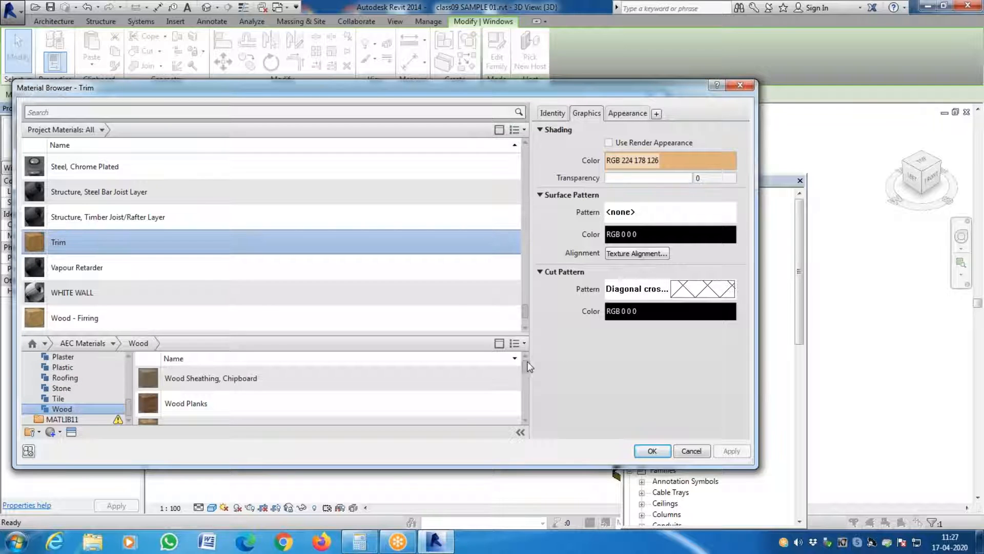
- Preview Mahogany in the wood library and add it to the document materials
drag(527, 363, 525, 396)
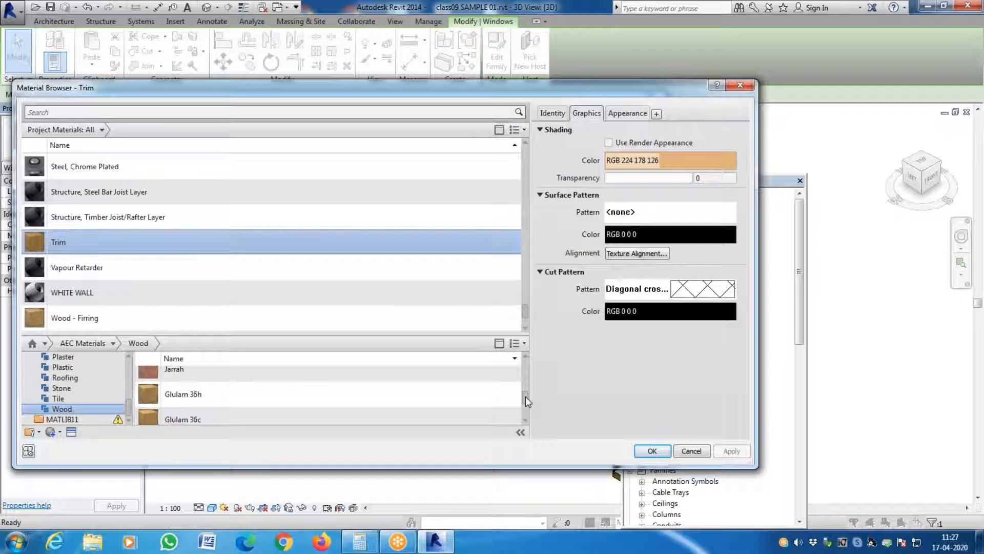
scroll(430, 411, down, 3)
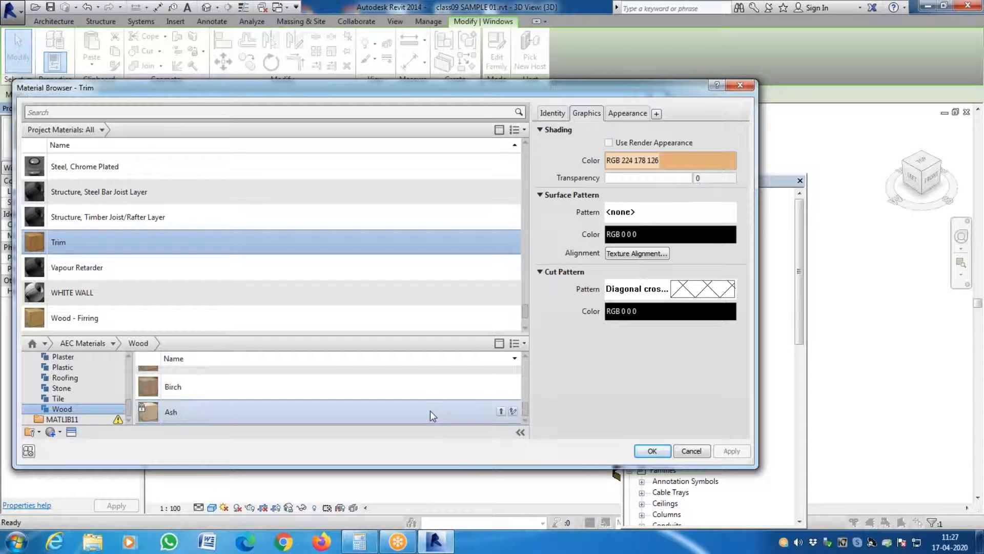
scroll(429, 410, down, 8)
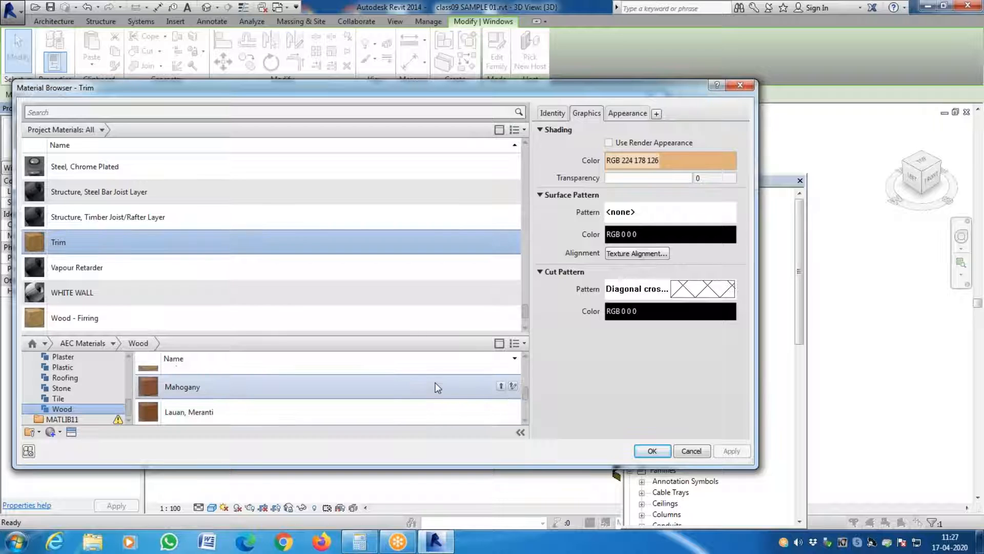
click(435, 382)
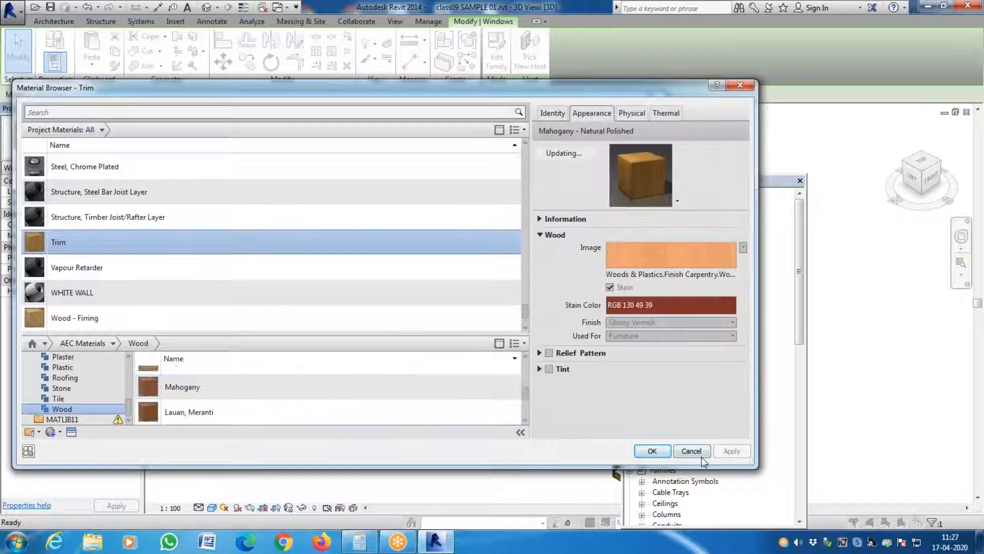
right_click(356, 384)
mouse_move(395, 418)
click(451, 418)
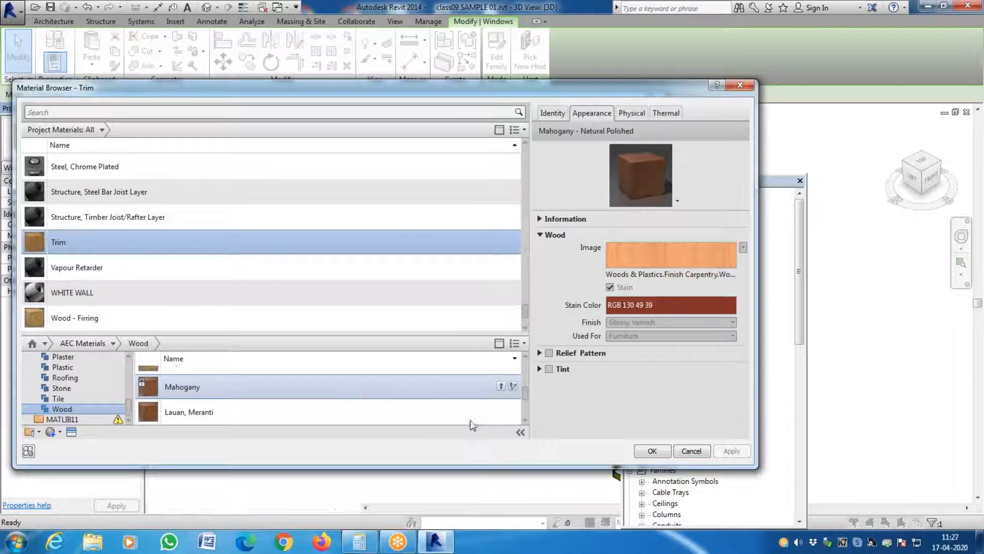
- Set the window type's Trim Exterior Material to the Mahogany project material and accept the type properties
scroll(259, 260, down, 3)
scroll(259, 260, down, 20)
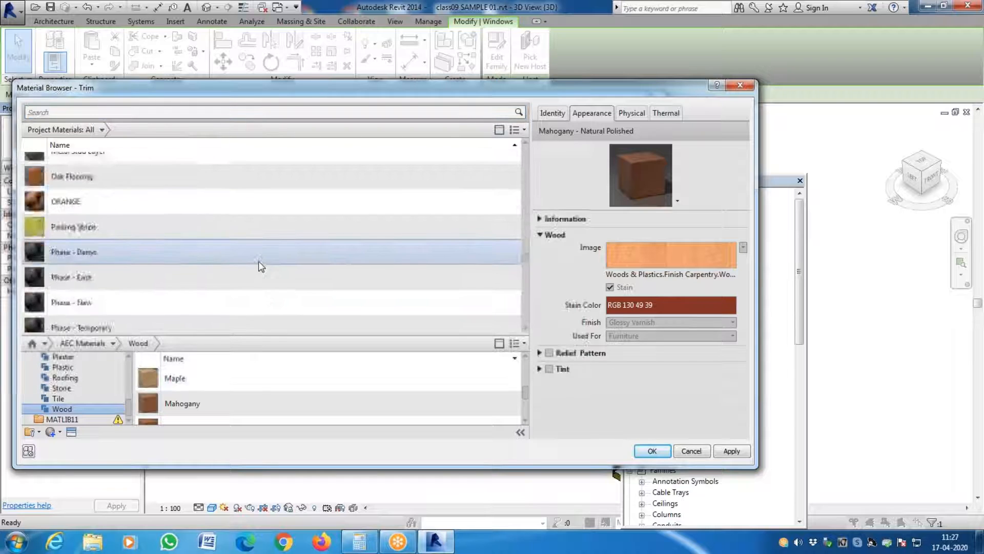
scroll(259, 263, up, 10)
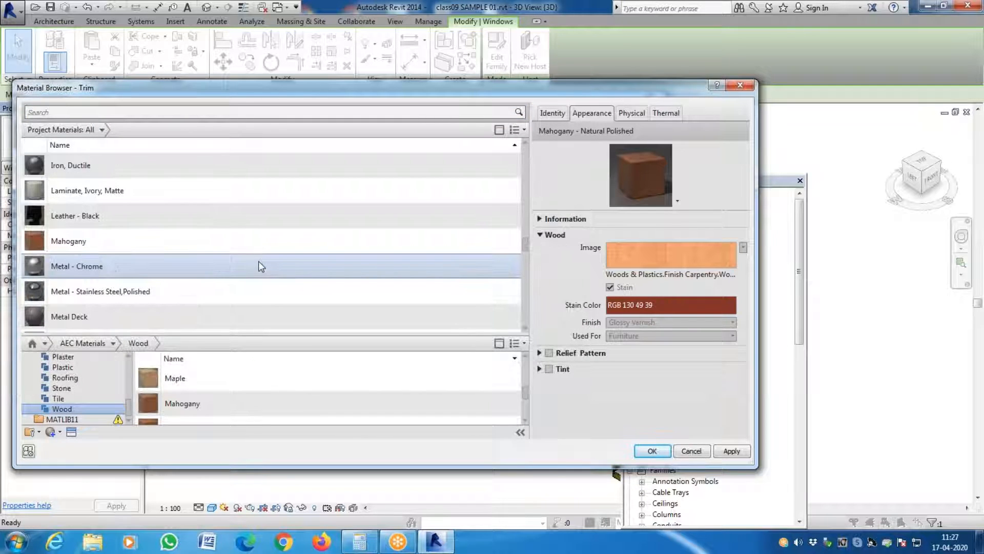
scroll(259, 266, down, 1)
click(223, 175)
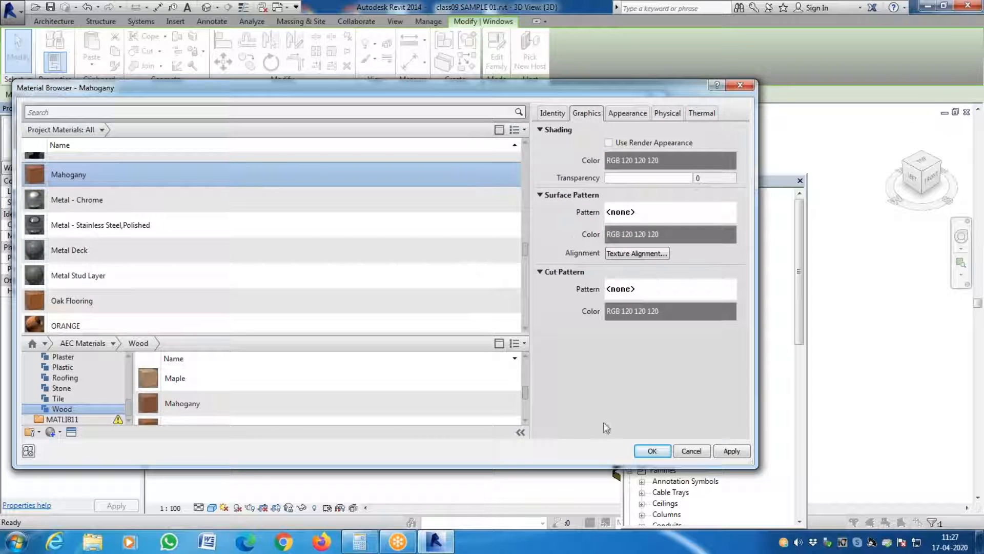
click(659, 452)
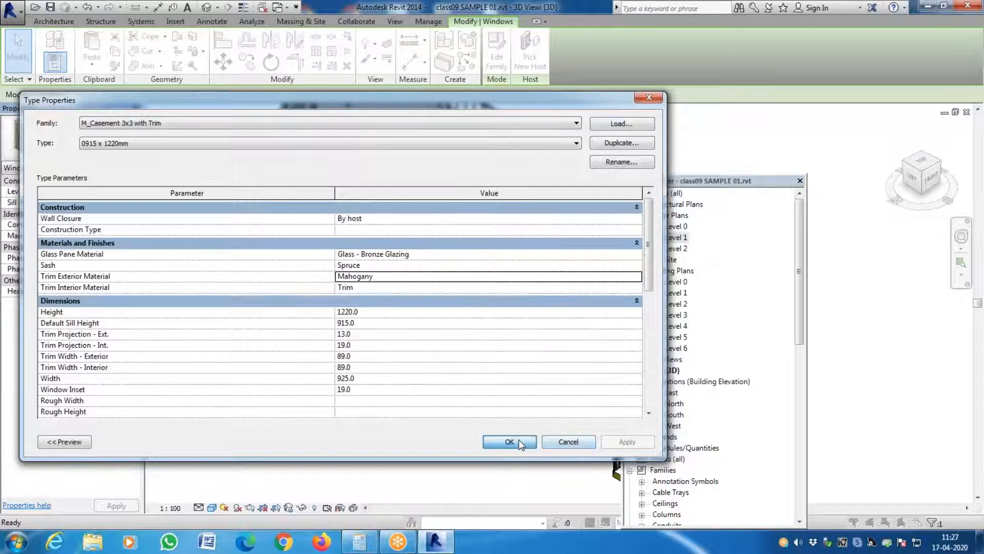
click(519, 439)
click(553, 439)
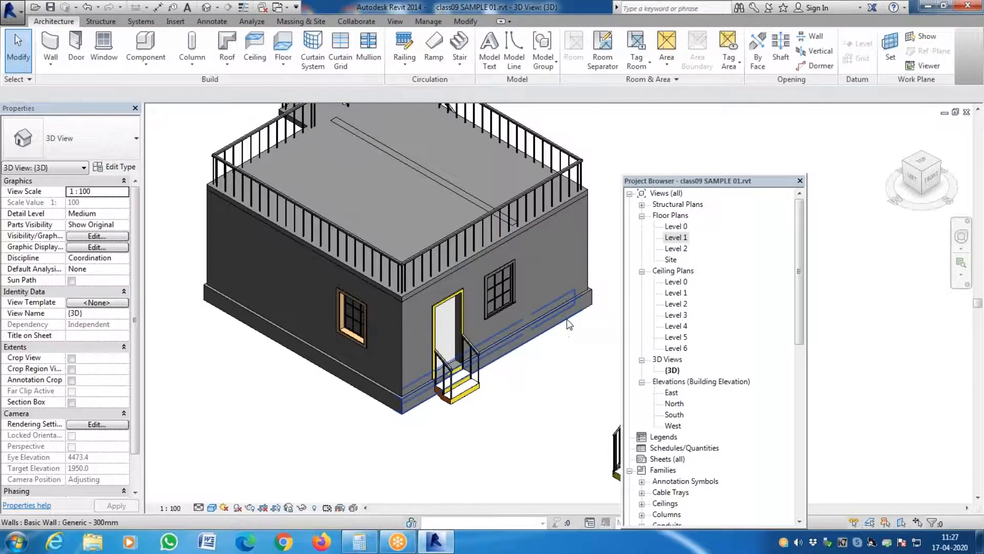
- Flip the casement window beside the door so that its opposite face points outward
scroll(566, 324, up, 5)
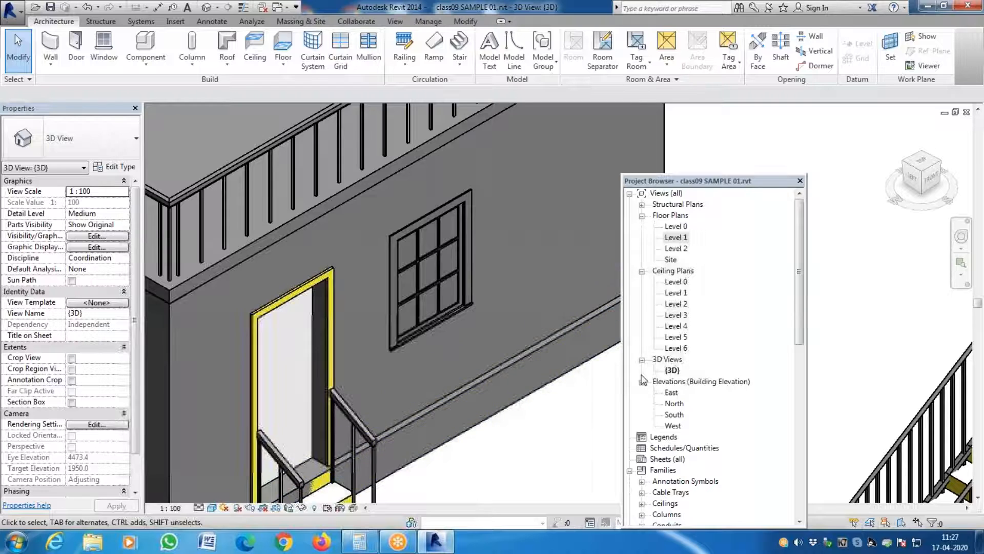
scroll(566, 367, down, 5)
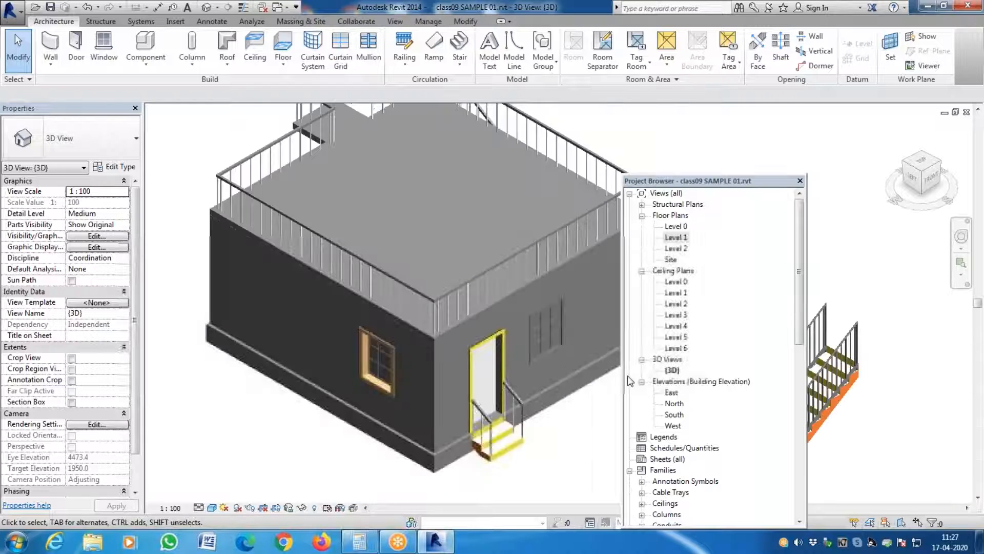
click(544, 341)
click(595, 445)
click(549, 337)
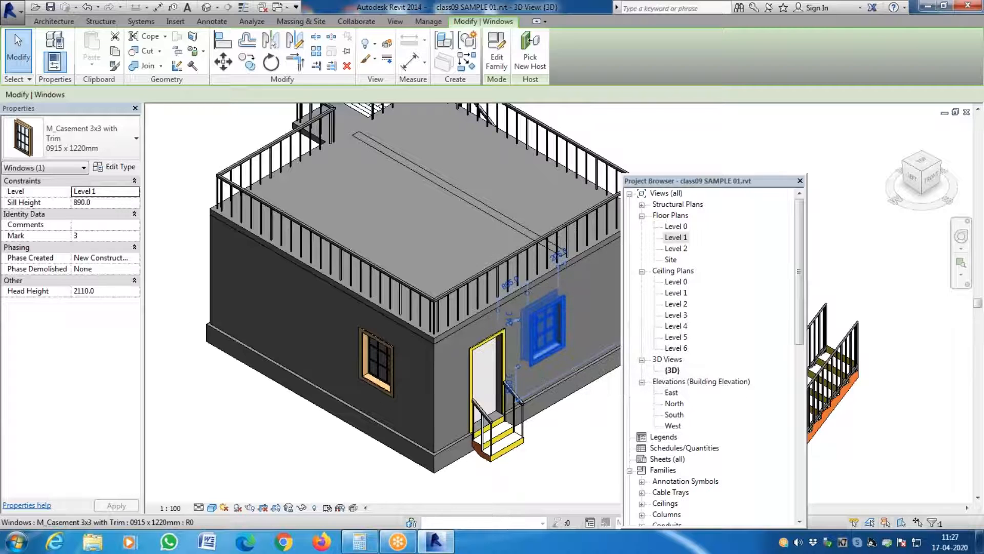
click(605, 473)
- Examine the frames of both casement windows up close and review the material assignments in the window's type properties
scroll(574, 359, up, 8)
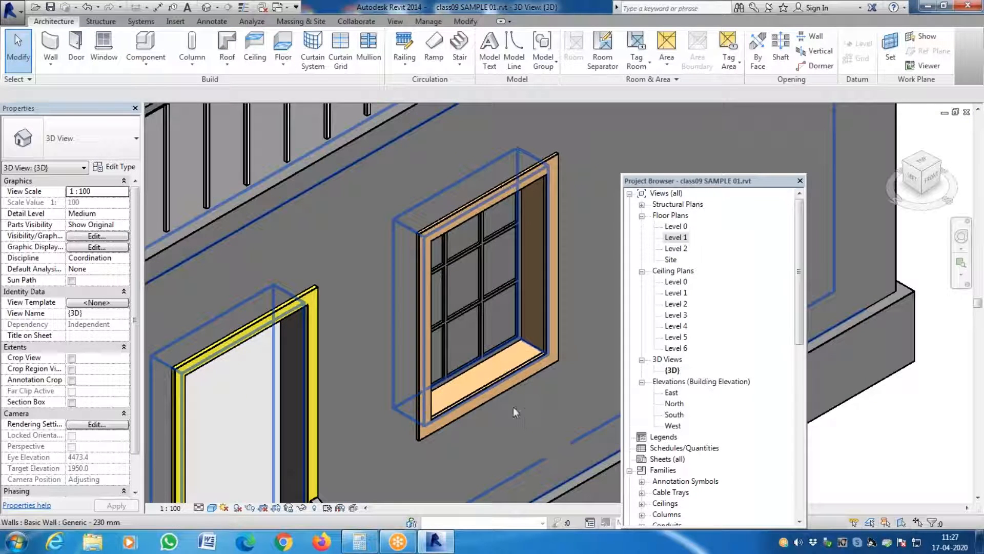
scroll(513, 407, up, 4)
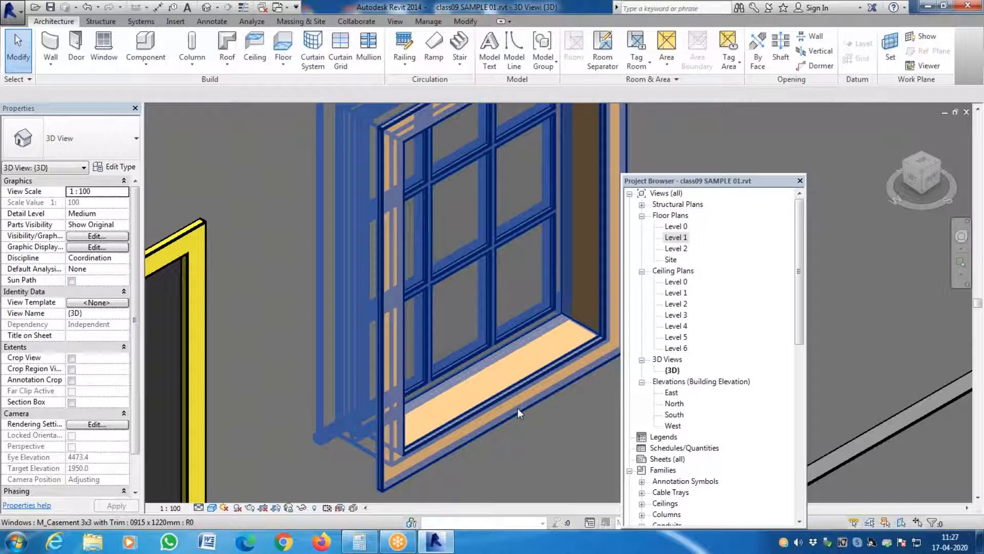
scroll(518, 407, down, 6)
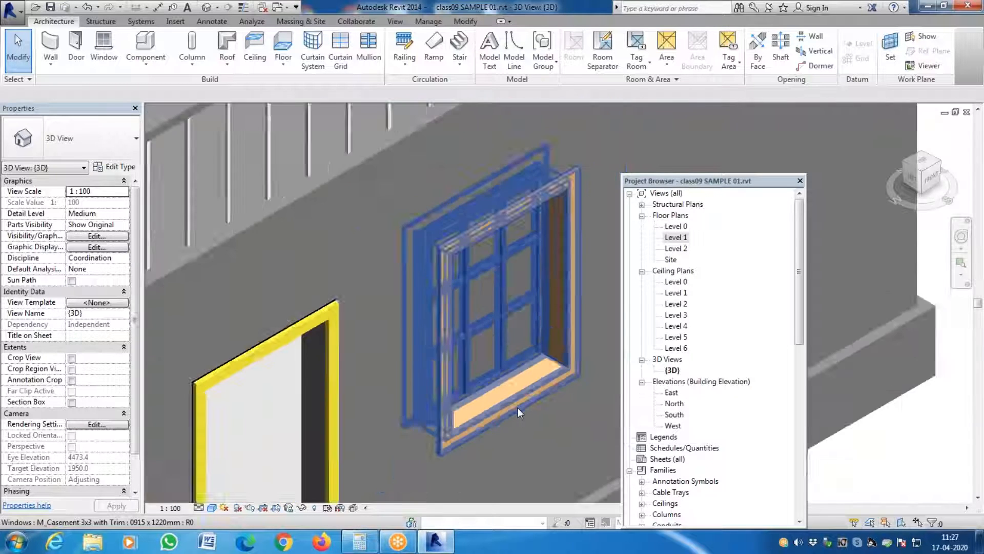
scroll(303, 440, up, 5)
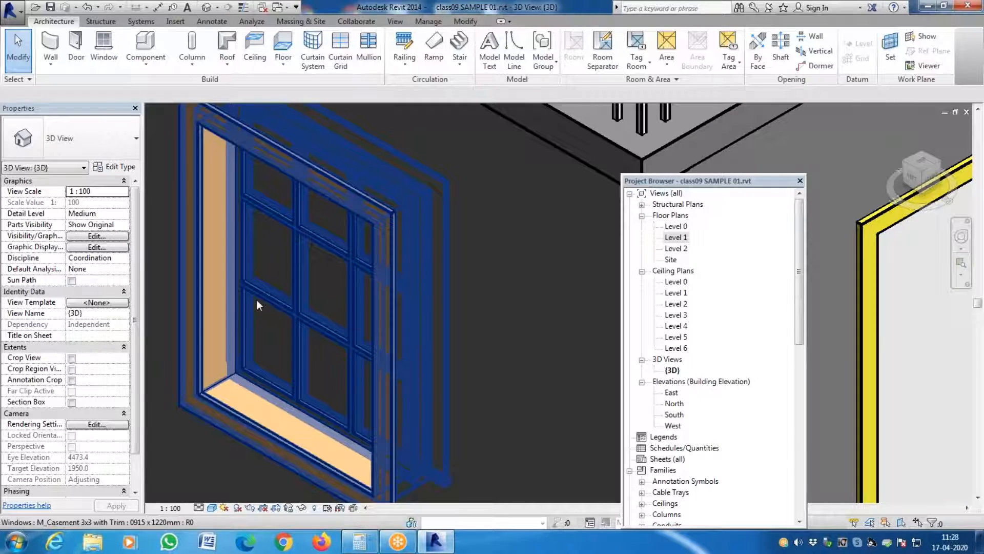
scroll(256, 318, down, 6)
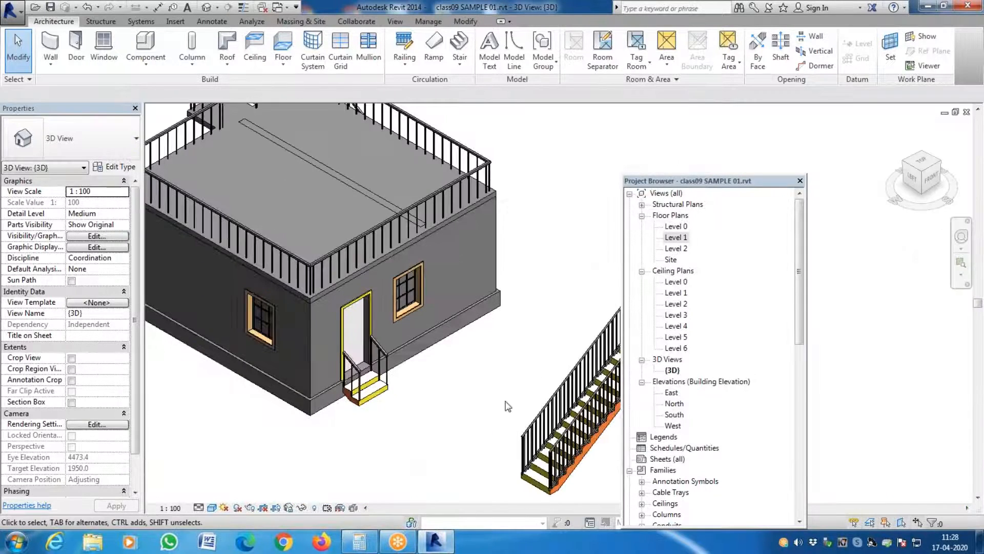
click(413, 310)
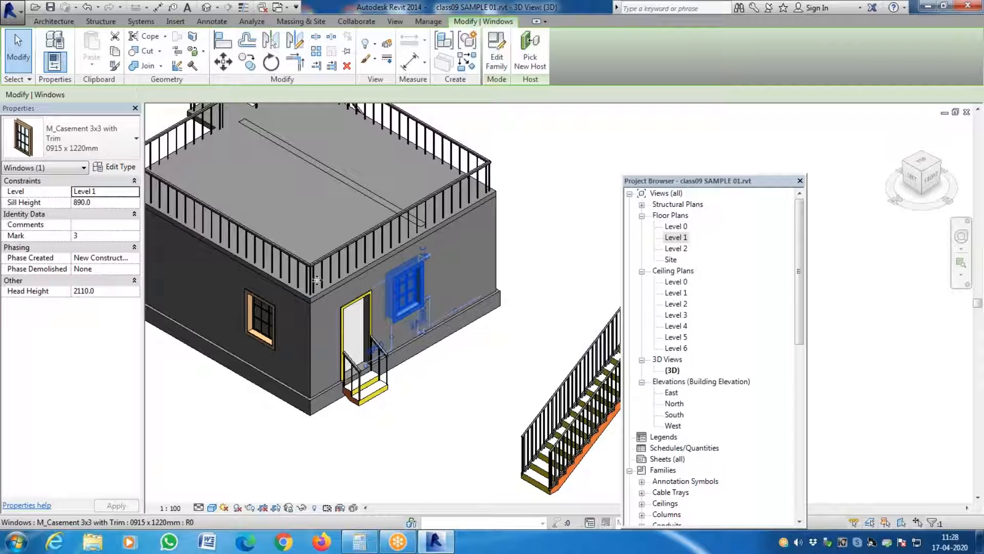
click(123, 172)
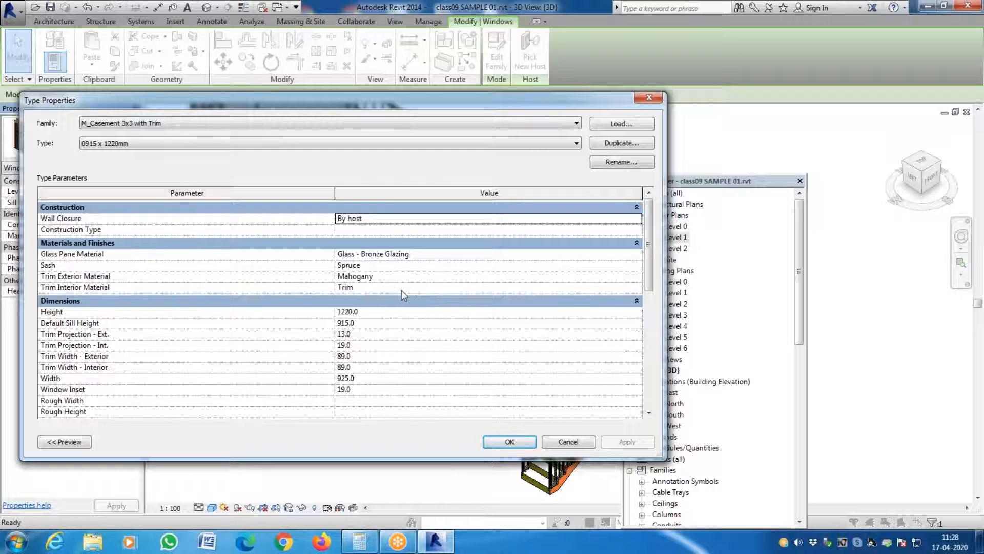
key(Escape)
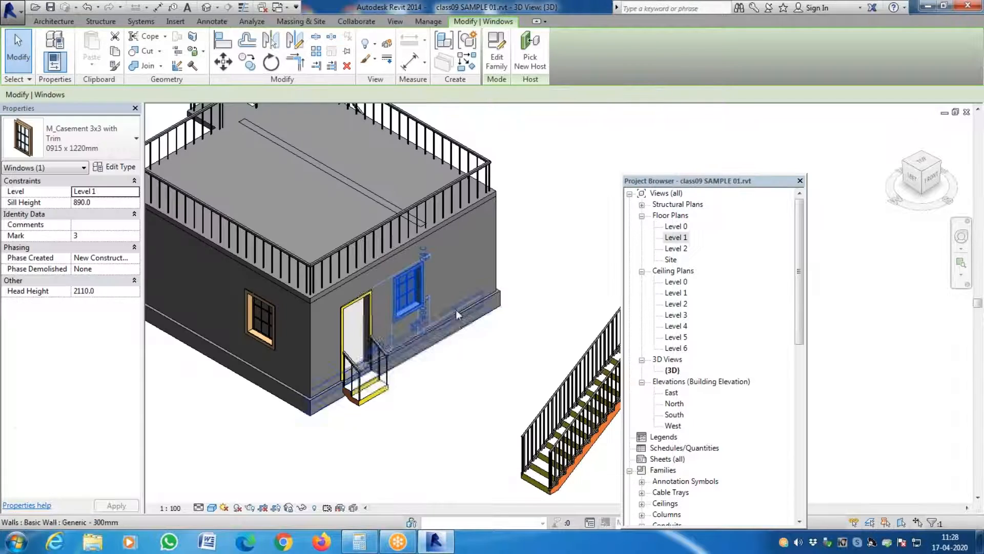
key(Escape)
scroll(454, 359, up, 5)
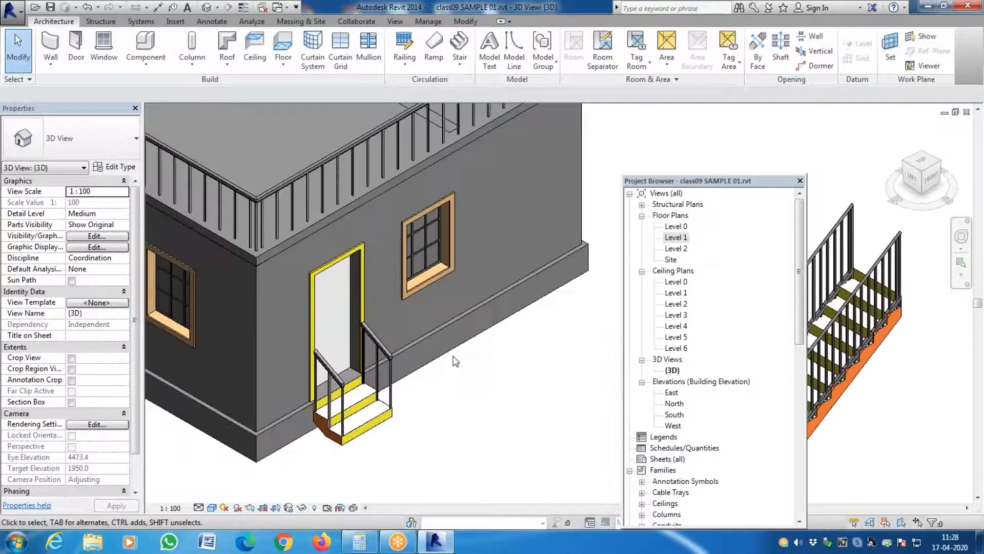
- Set the Trim Exterior Material of the casement window type beside the door to WHITE WALL and accept the type properties
click(450, 285)
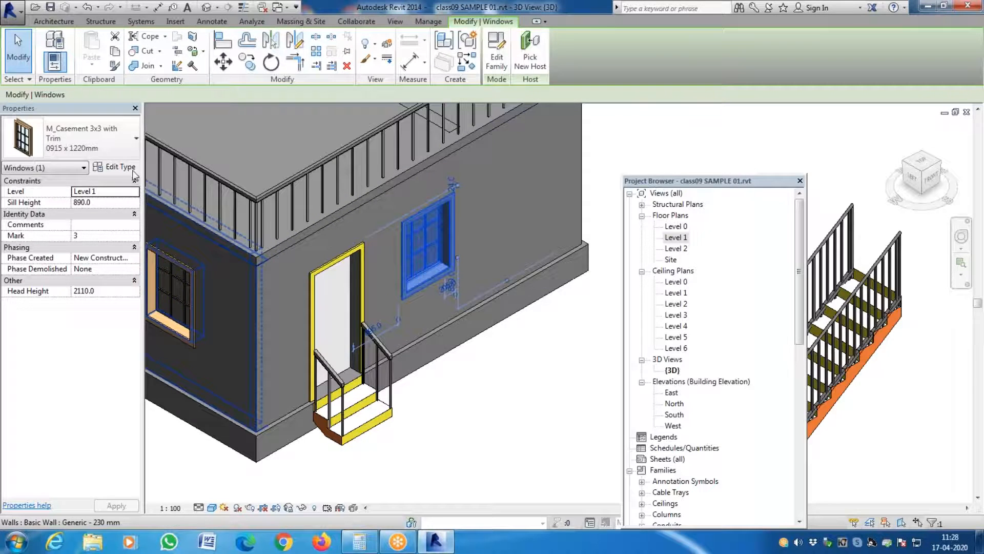
click(128, 167)
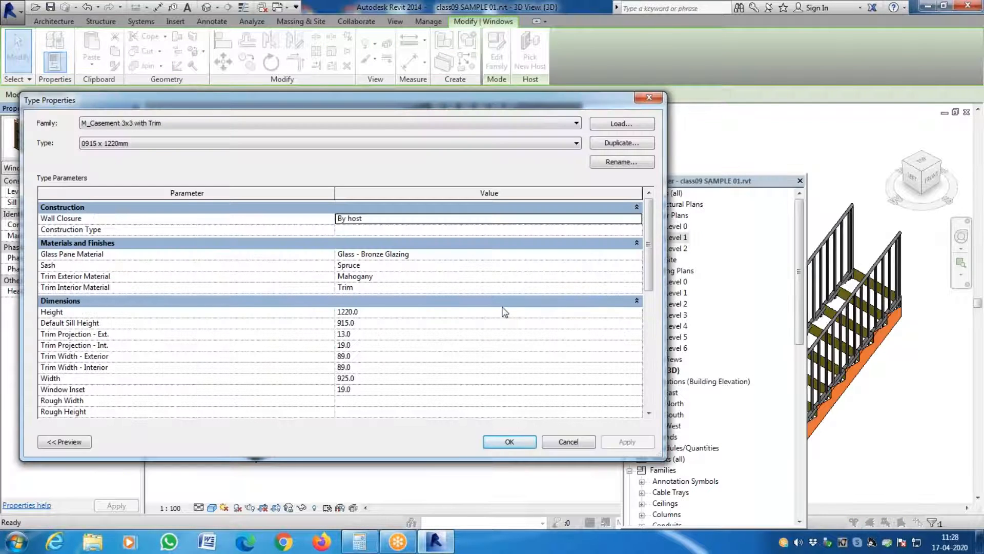
click(636, 277)
click(637, 276)
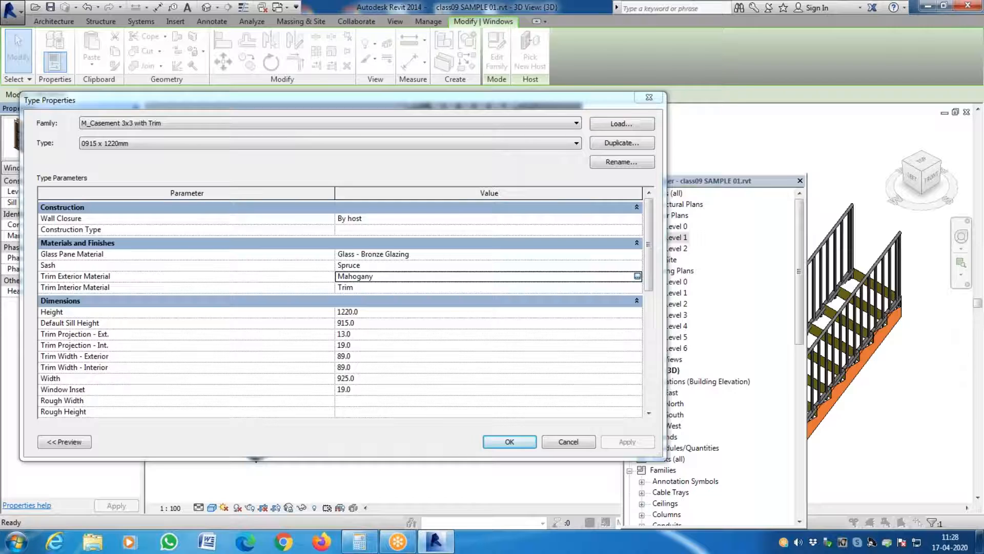
scroll(371, 308, down, 5)
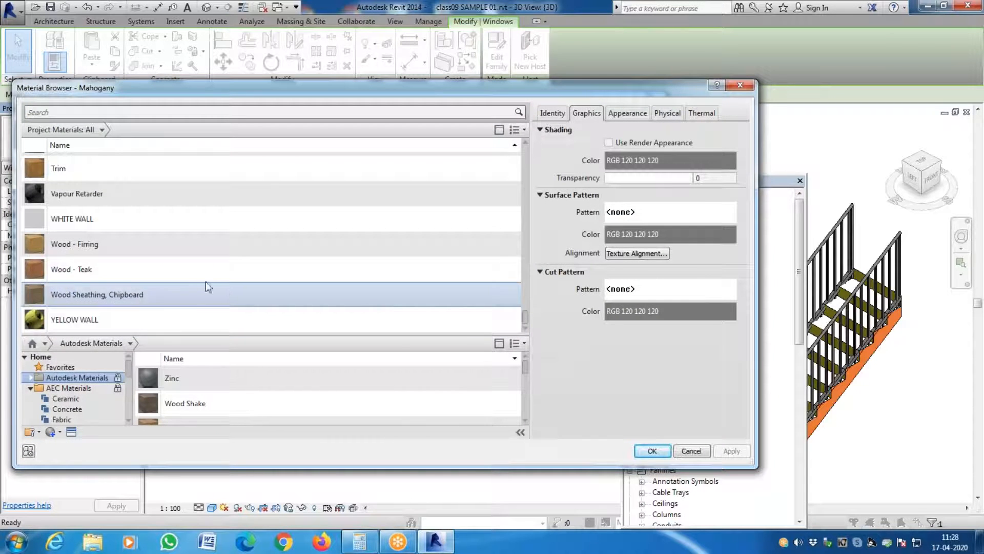
click(192, 217)
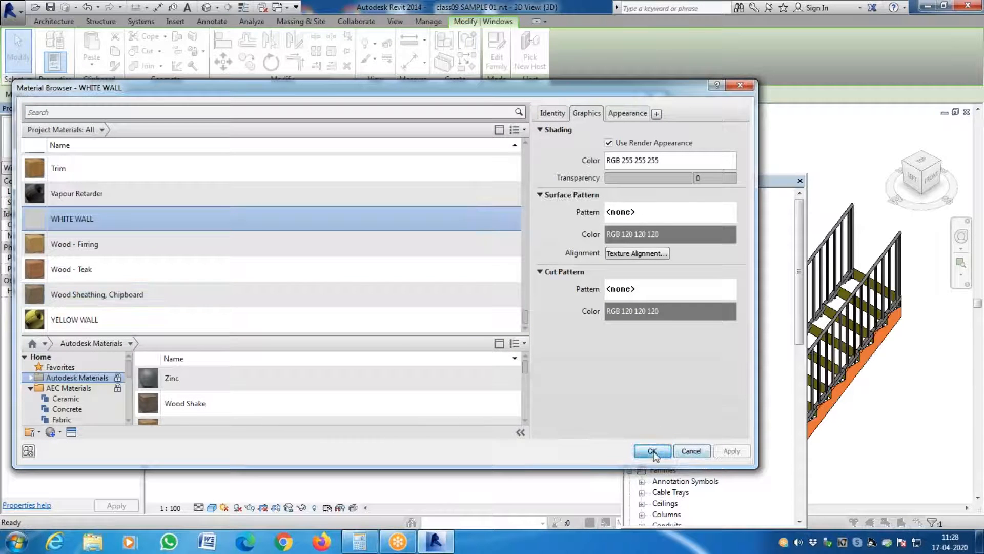
click(652, 451)
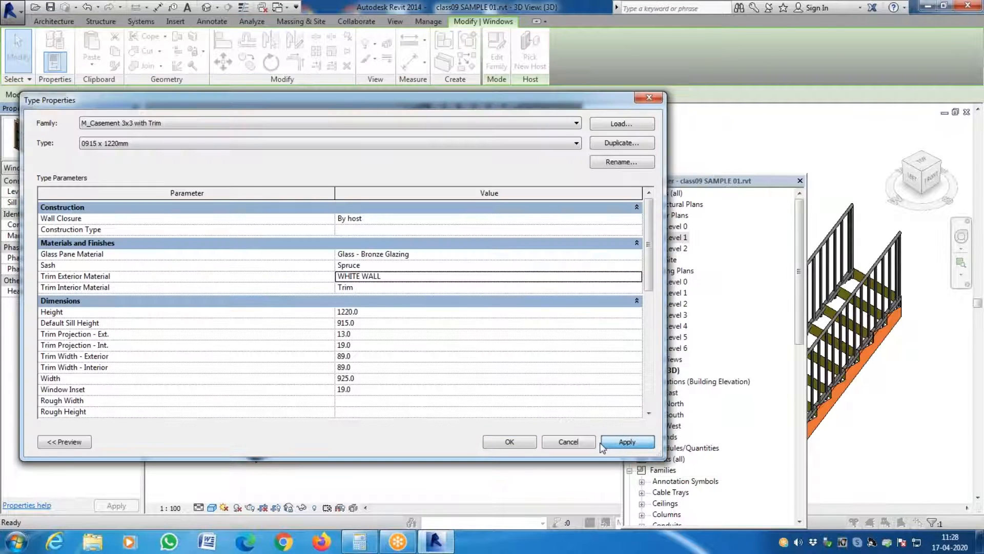
click(497, 444)
- Check the Trim Exterior Material assignment in the casement window's type properties and leave without changes
click(425, 280)
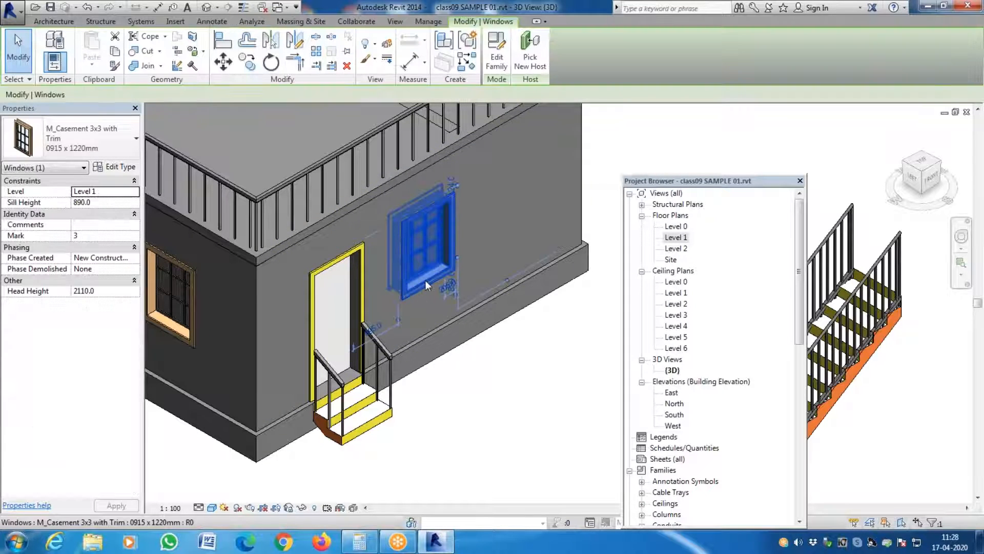
click(115, 149)
click(119, 170)
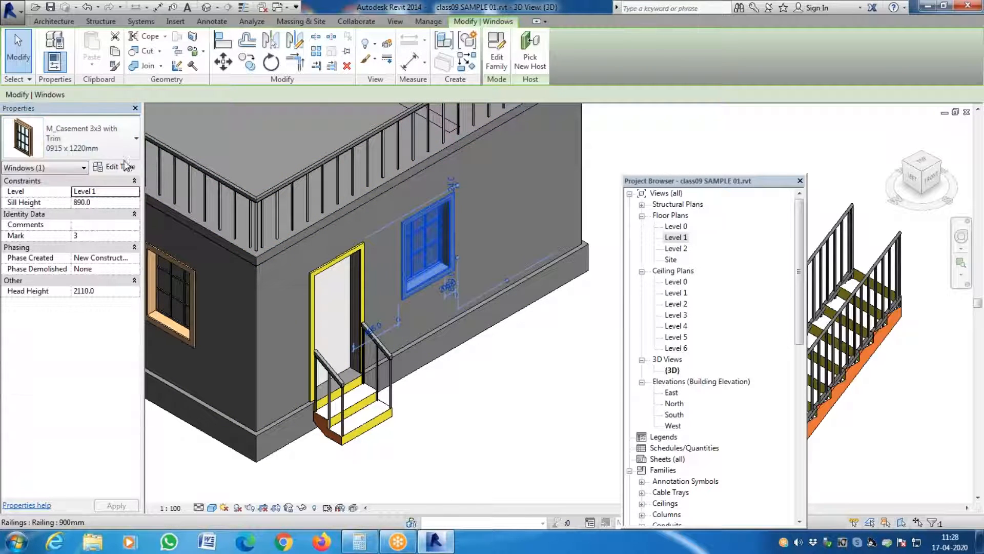
click(128, 167)
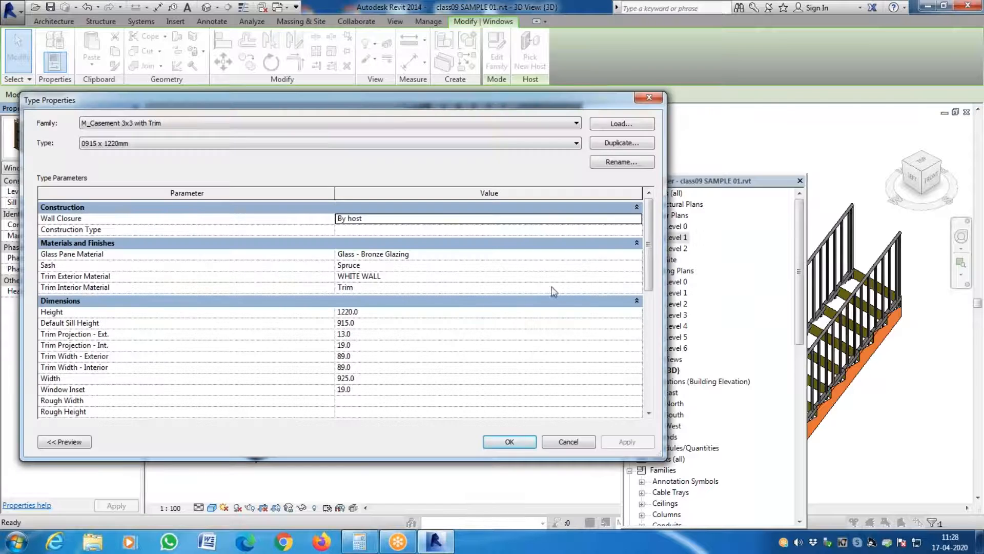
click(632, 277)
click(637, 275)
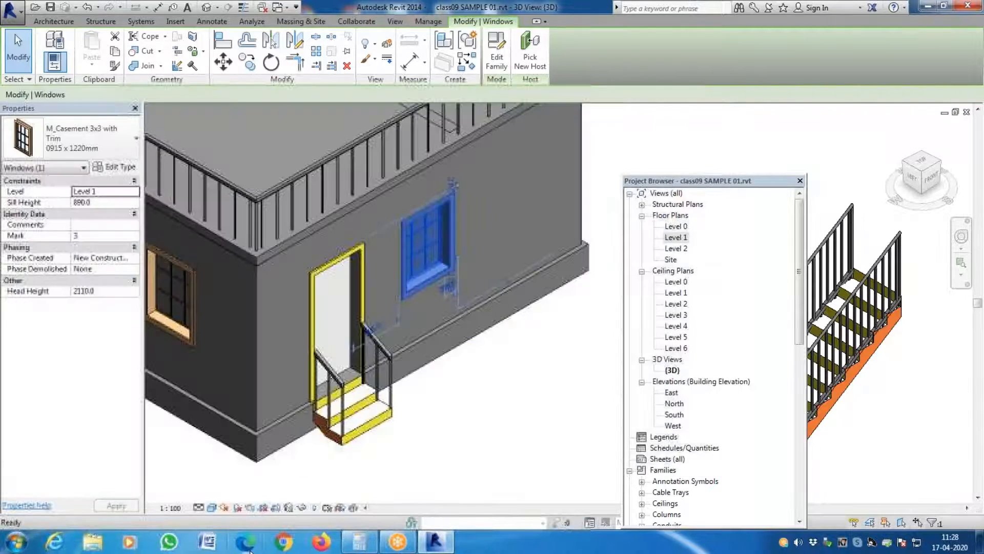
key(Escape)
- Switch the 3D view to the Realistic visual style and inspect the casement window's frame and sill up close
click(212, 508)
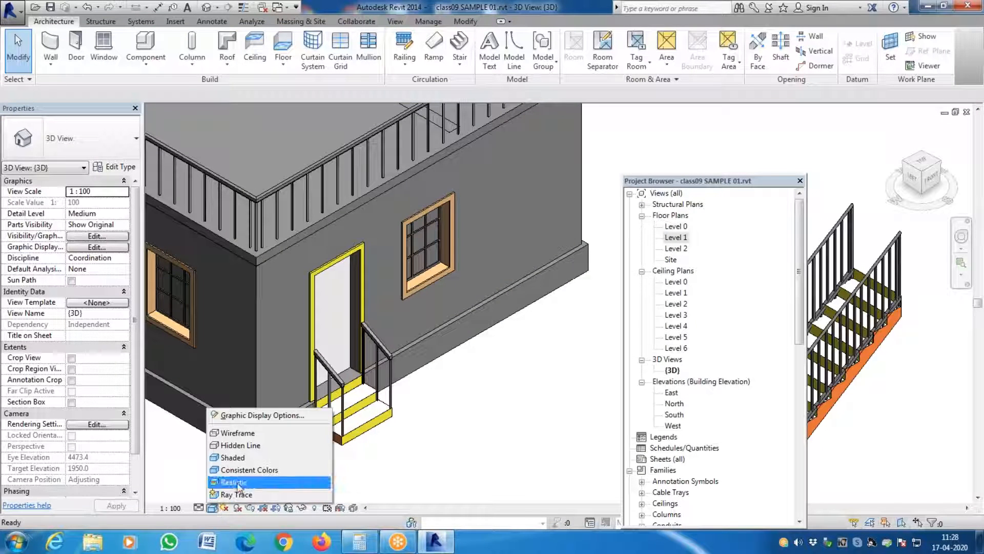
click(254, 482)
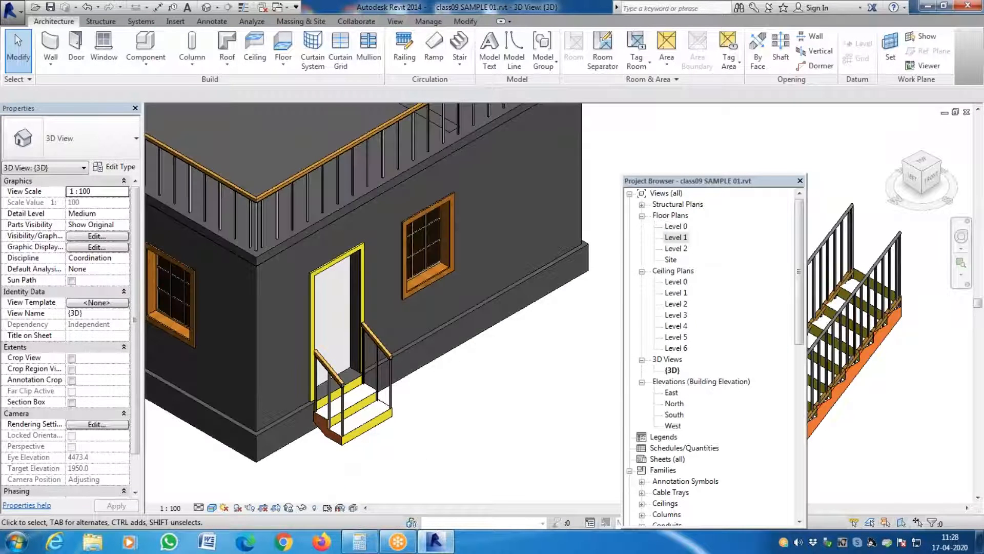
scroll(477, 269, up, 5)
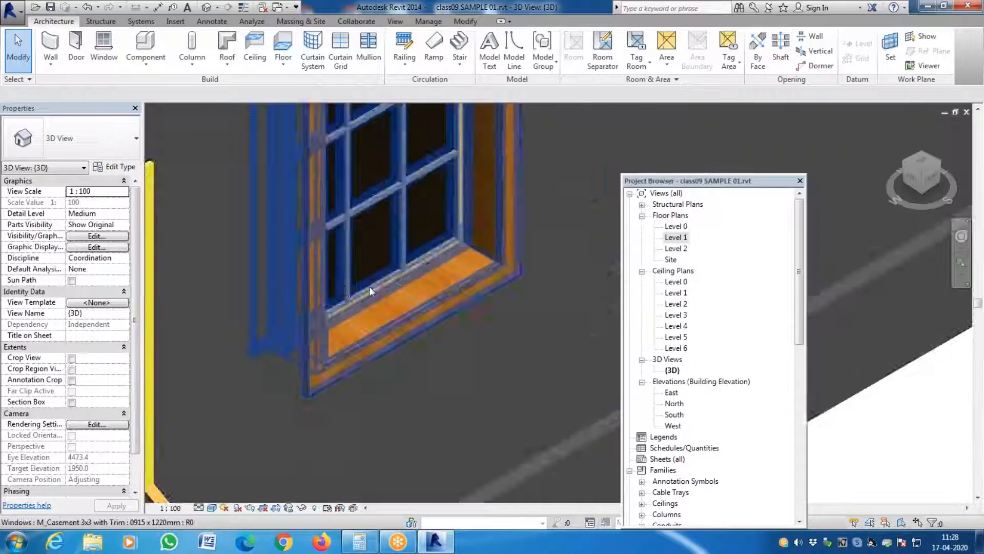
scroll(369, 286, up, 5)
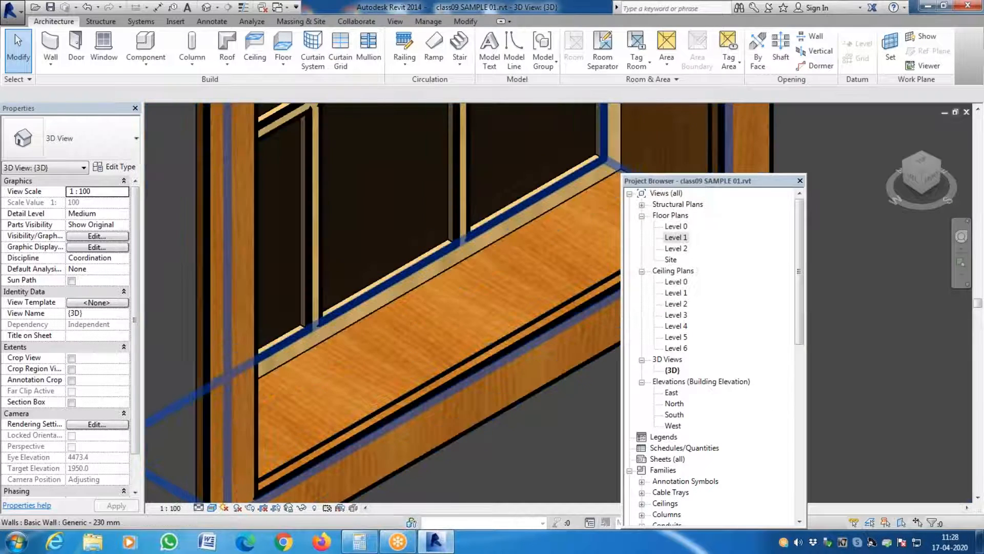
scroll(386, 374, down, 4)
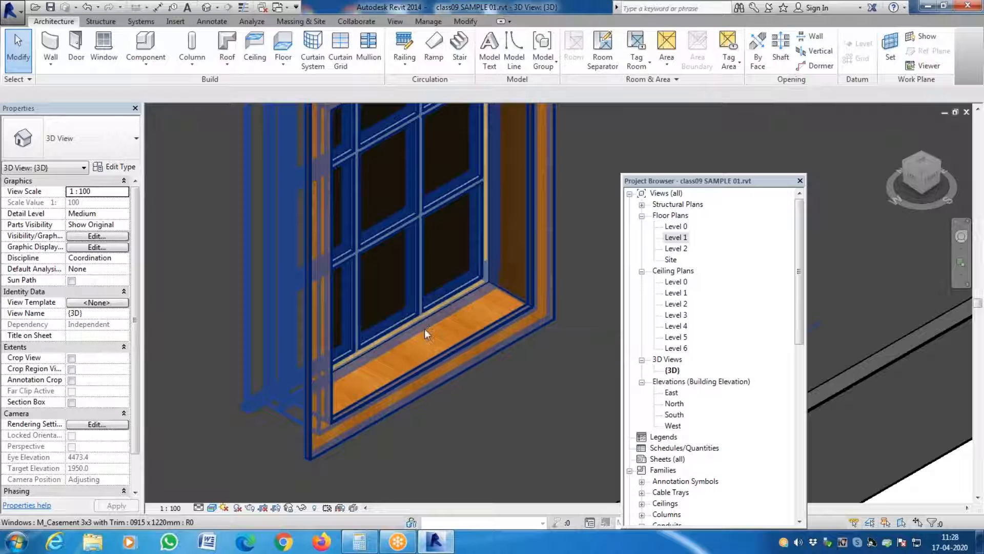
- Flip the casement window beside the door so that its exterior trim faces outward, and inspect the frame up close
click(410, 394)
scroll(418, 375, down, 4)
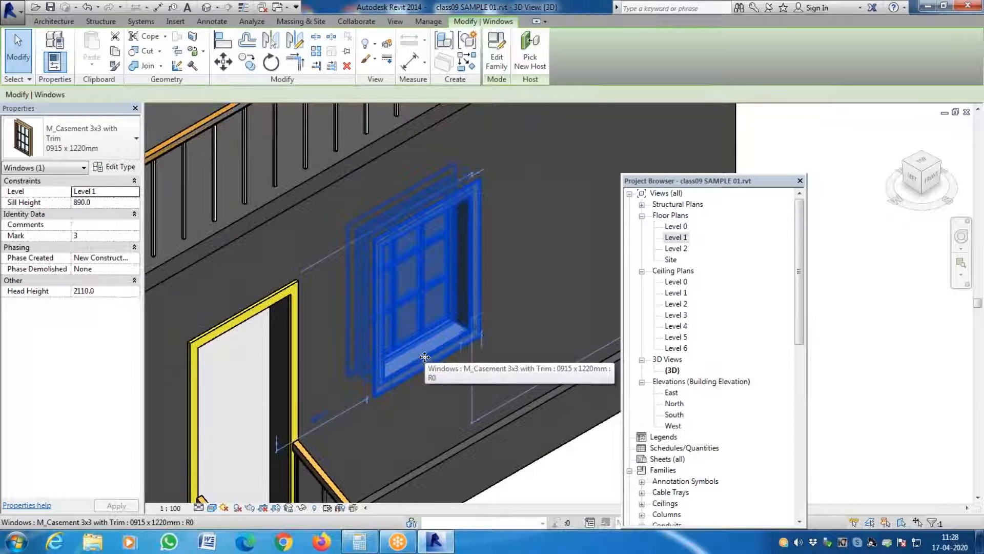
click(573, 499)
click(426, 344)
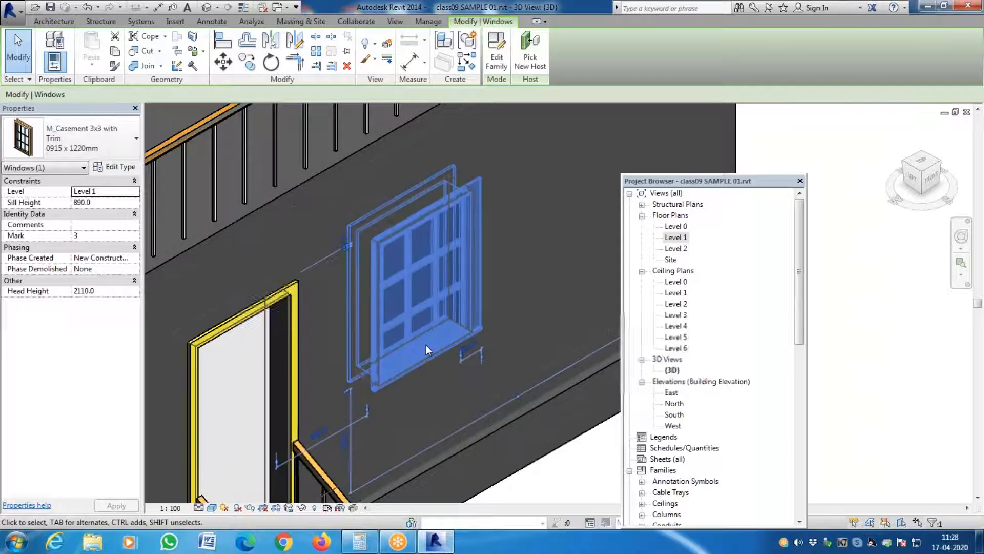
key(Escape)
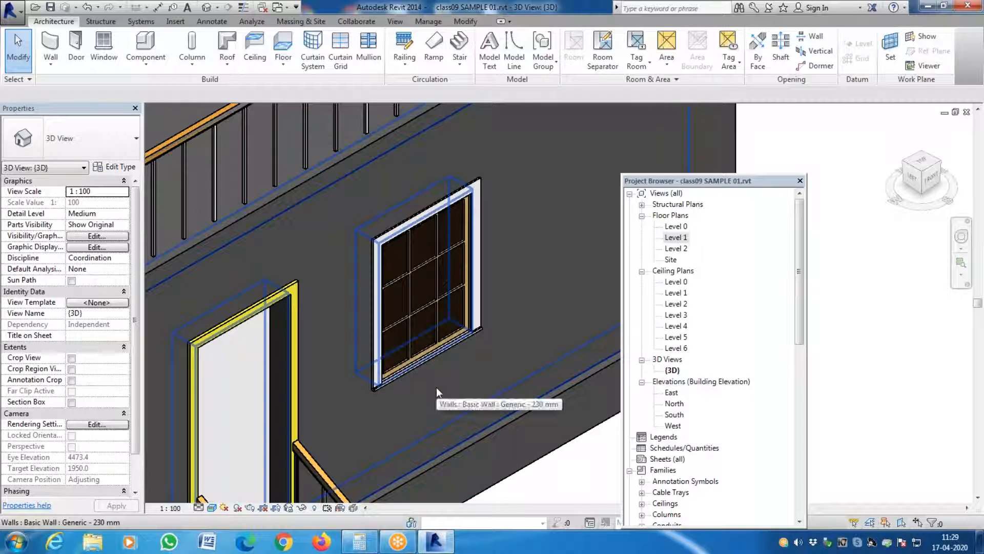
scroll(405, 379, up, 3)
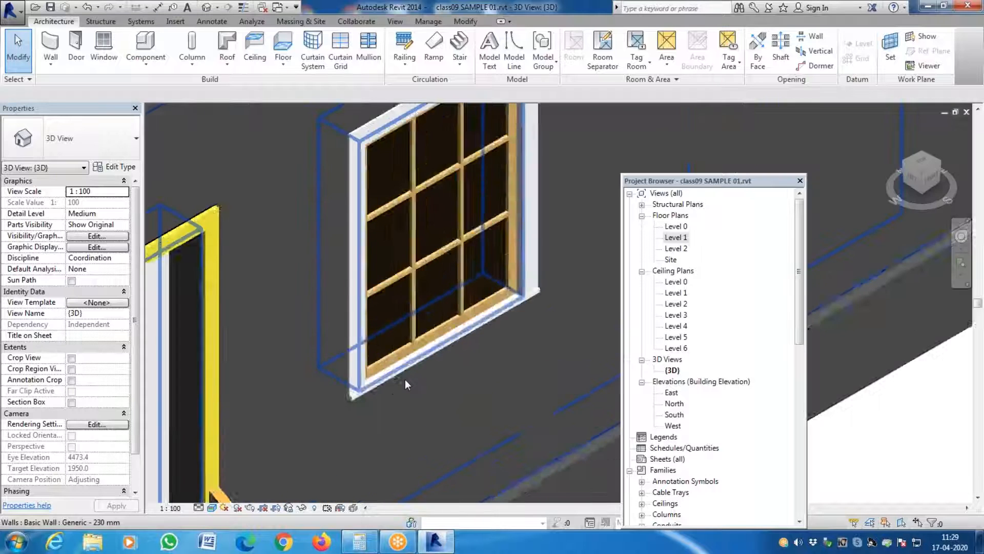
scroll(405, 379, up, 5)
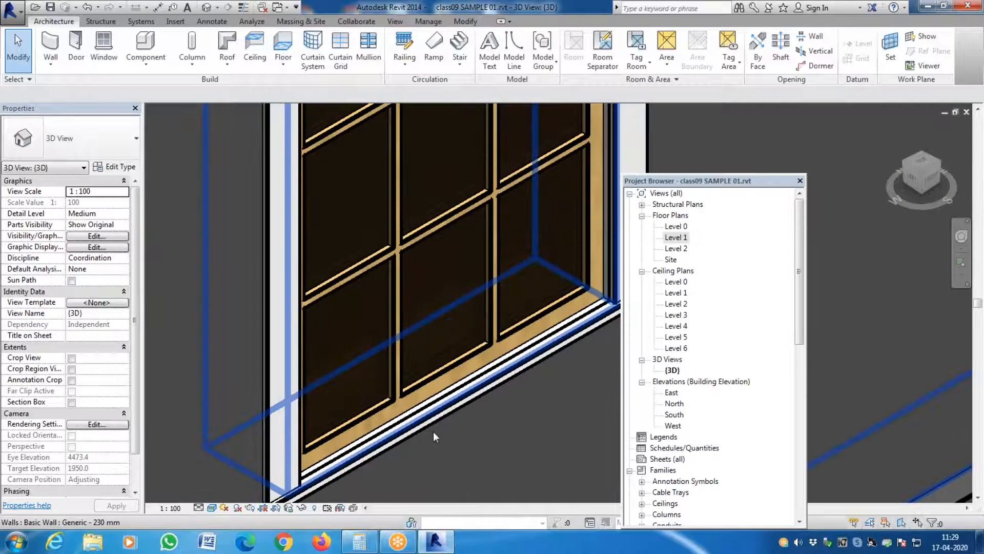
- Flip the casement window on the adjoining wall so that its exterior trim faces outward
scroll(433, 432, down, 8)
scroll(472, 380, down, 5)
click(317, 367)
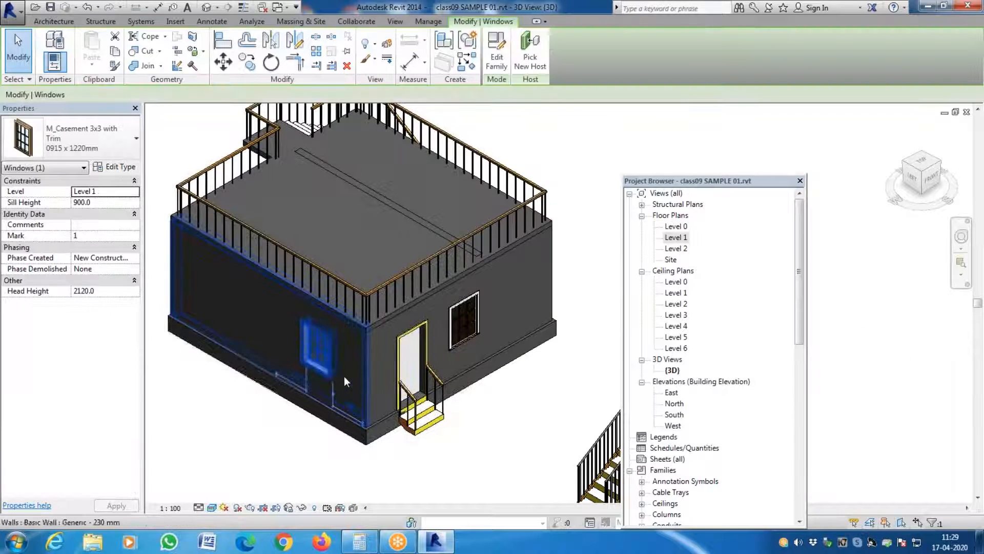
click(507, 392)
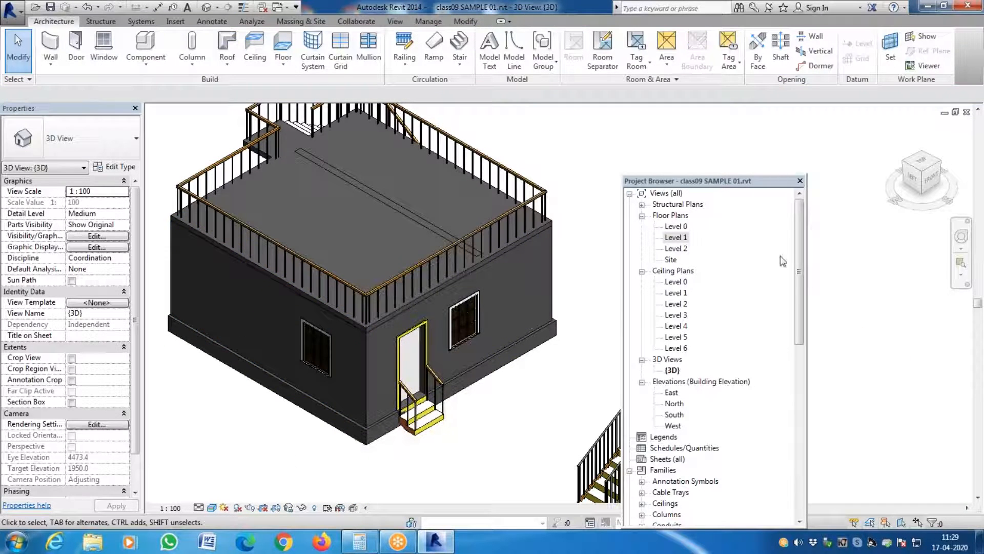
- Check the side window's orientation in the Level 1 floor plan, then return to the 3D view and inspect the window beside the door
double_click(676, 237)
scroll(374, 222, up, 5)
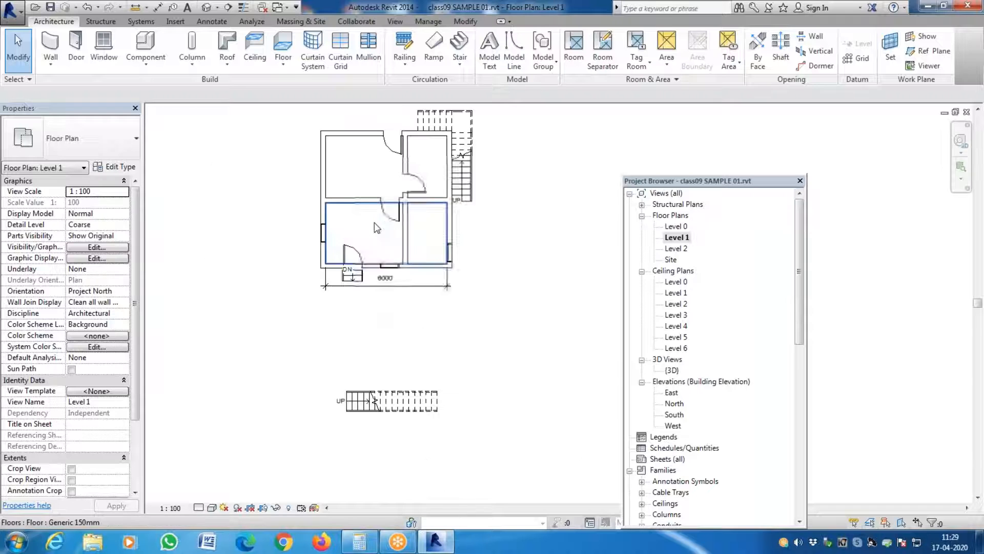
click(306, 245)
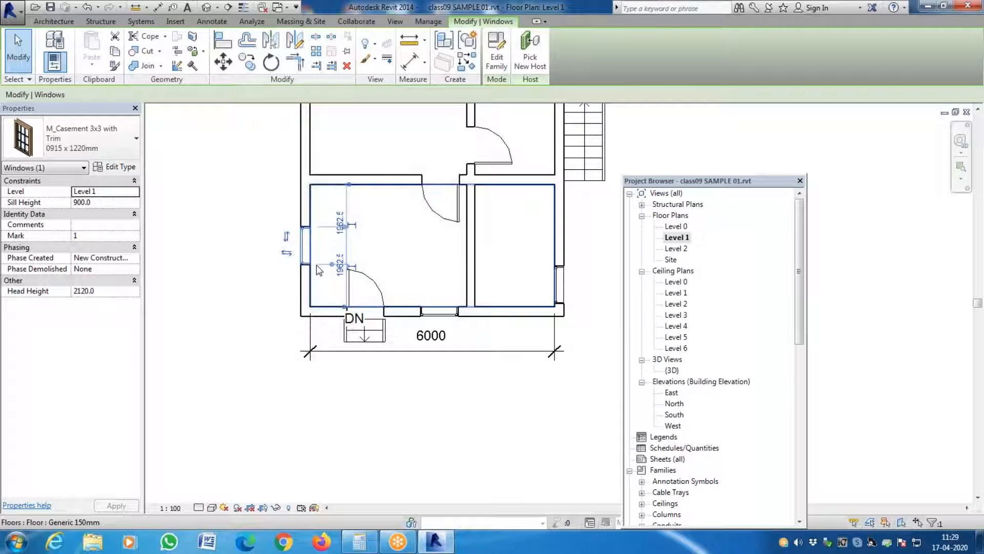
click(351, 436)
double_click(673, 371)
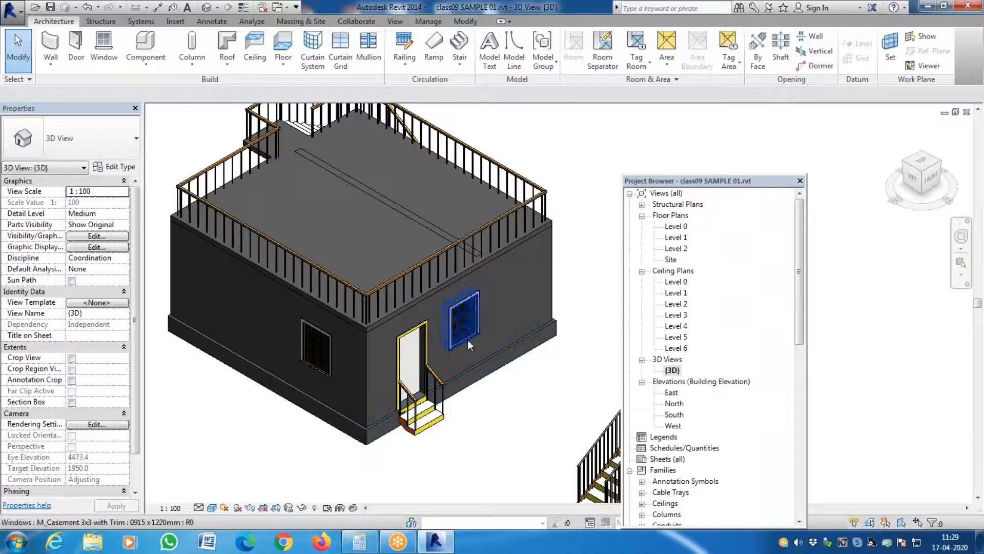
scroll(467, 340, up, 5)
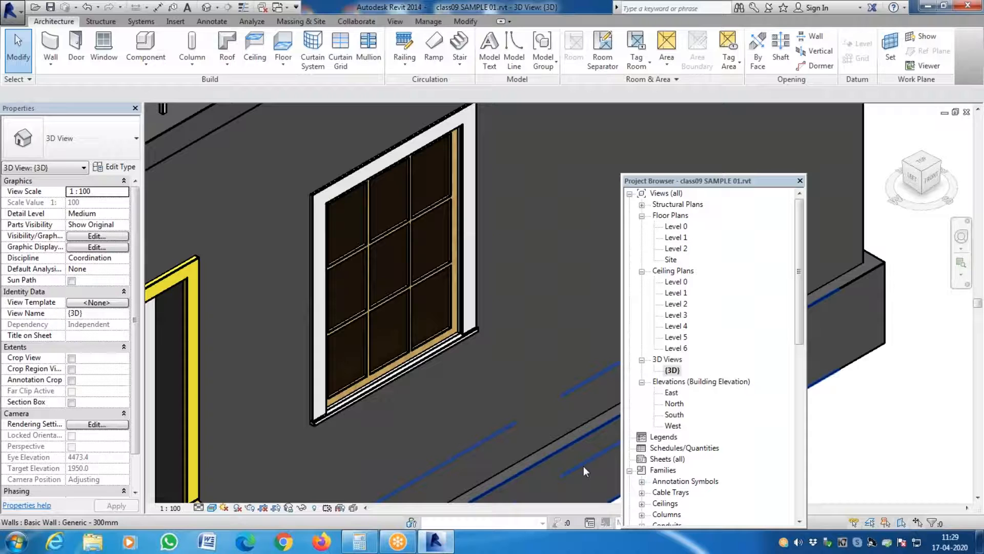
- Set the material of the 1100mm railing type's circular handrail to ORANGE and accept the rail and type properties
scroll(514, 331, down, 5)
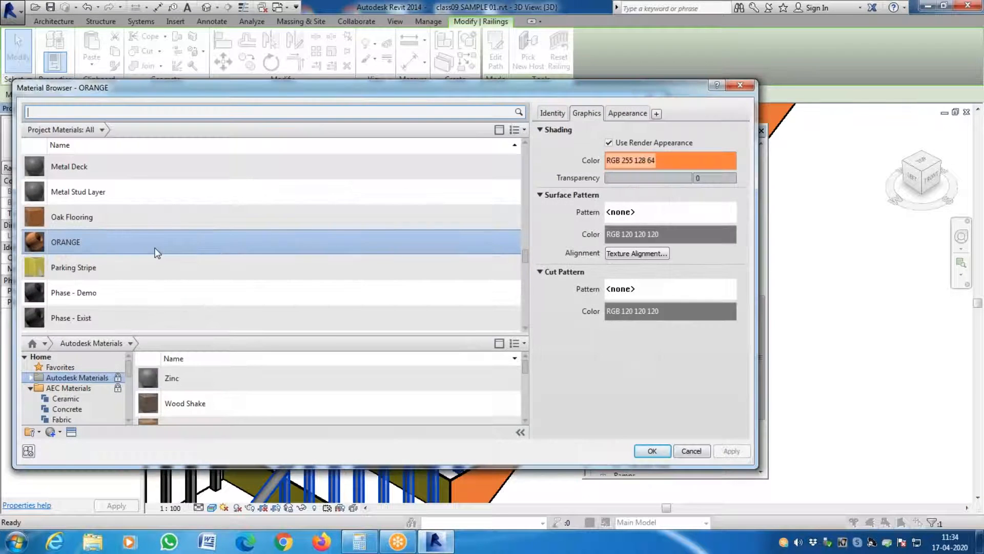
click(652, 451)
click(444, 441)
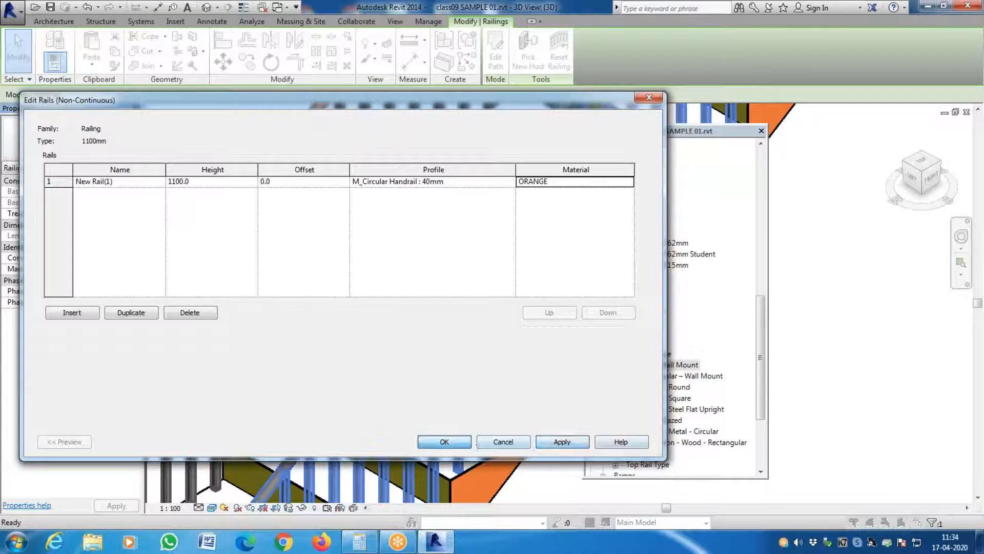
click(509, 442)
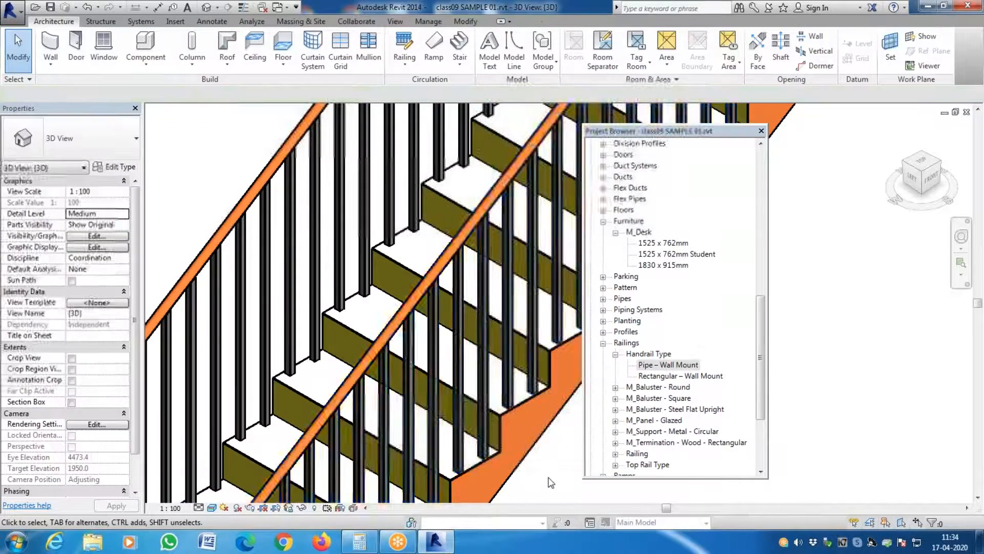
- Insert a new rail in the non-continuous rail structure of the stair's 1100mm railing type
scroll(476, 430, down, 2)
scroll(476, 430, up, 3)
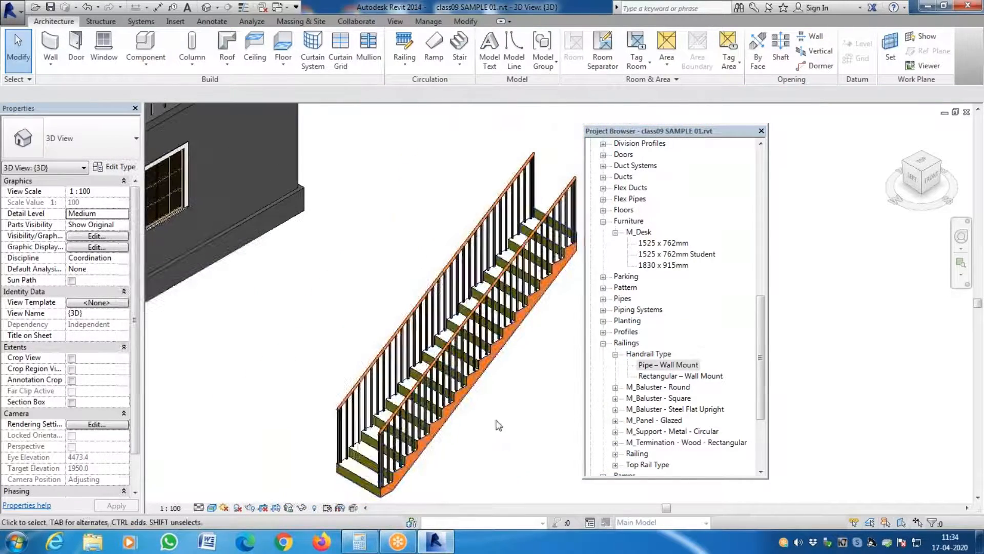
scroll(540, 405, up, 5)
scroll(540, 405, down, 8)
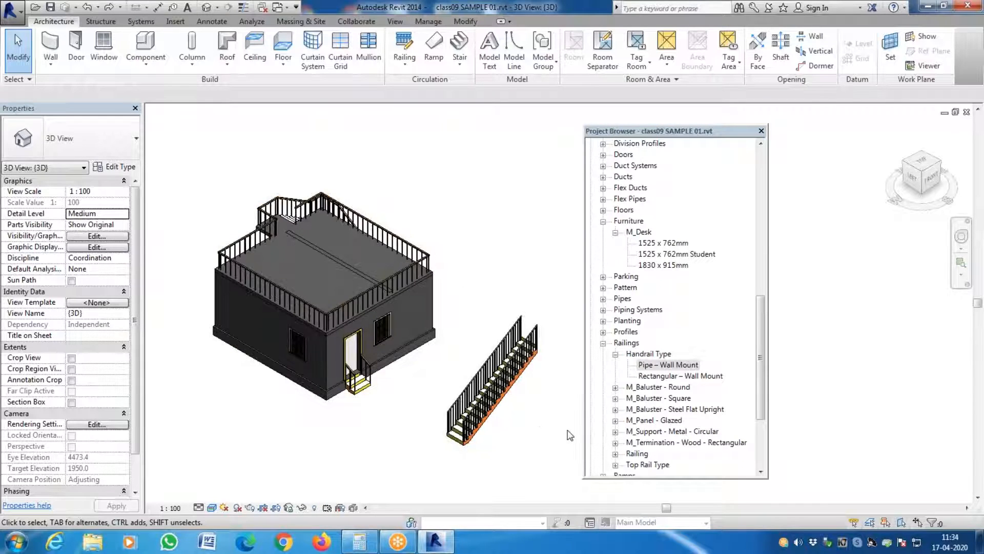
scroll(427, 460, up, 6)
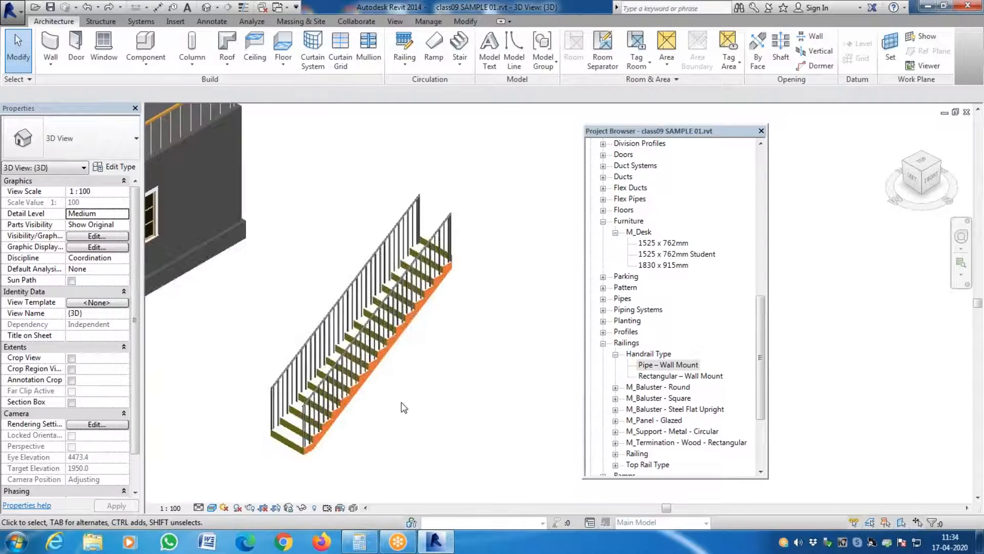
scroll(266, 328, up, 4)
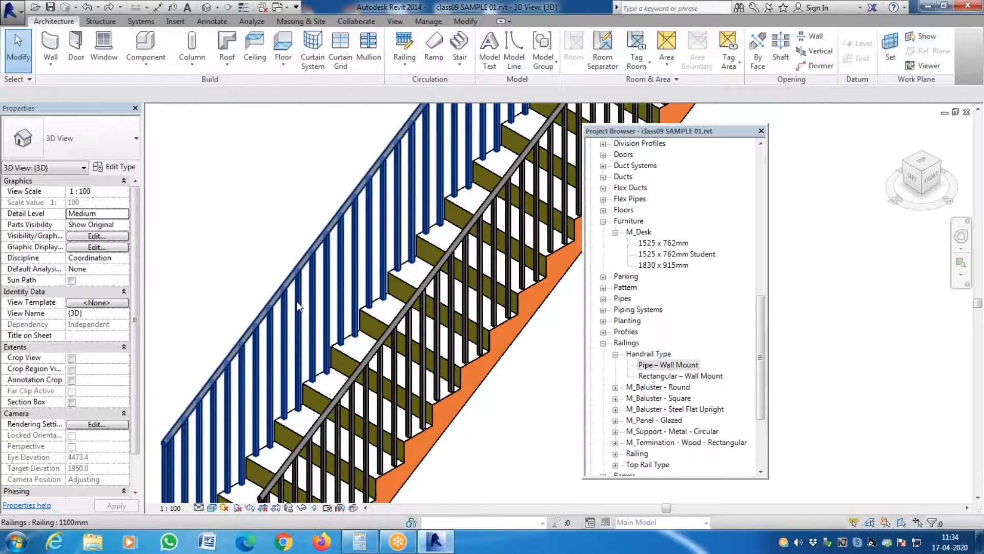
click(298, 307)
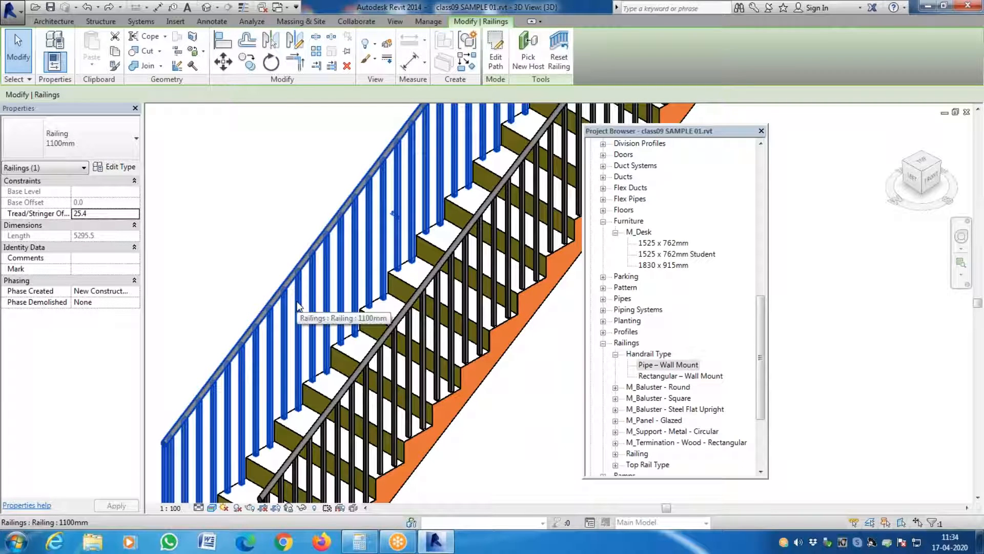
click(123, 166)
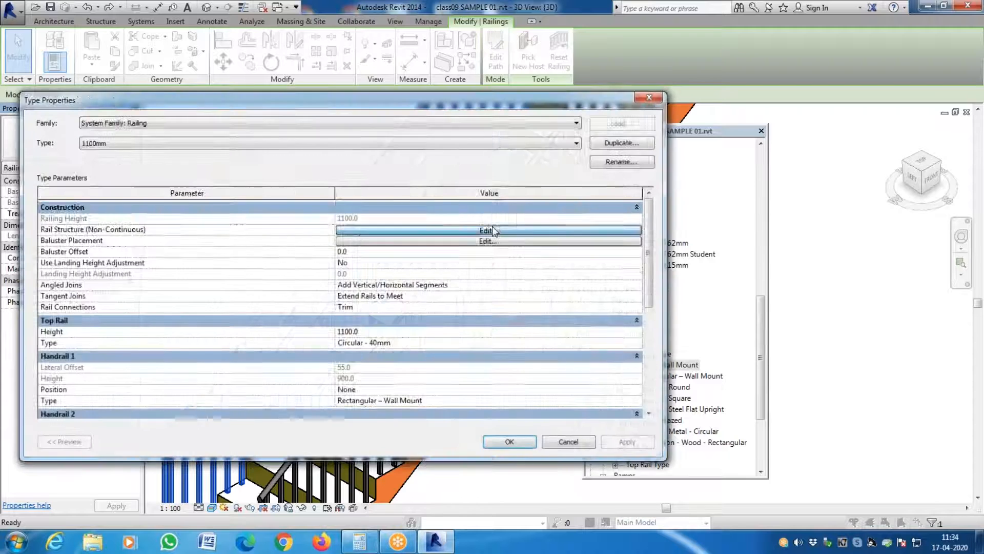
click(489, 229)
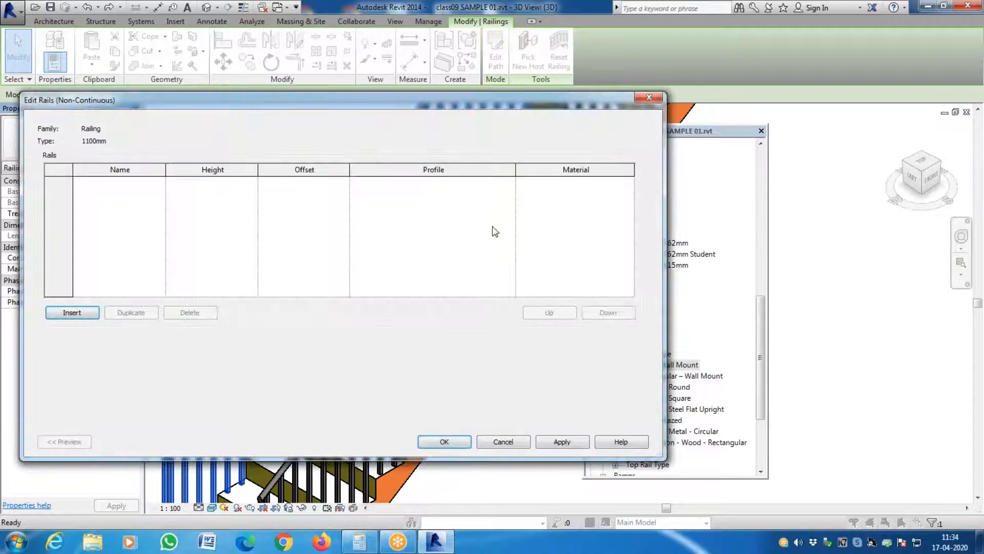
key(Escape)
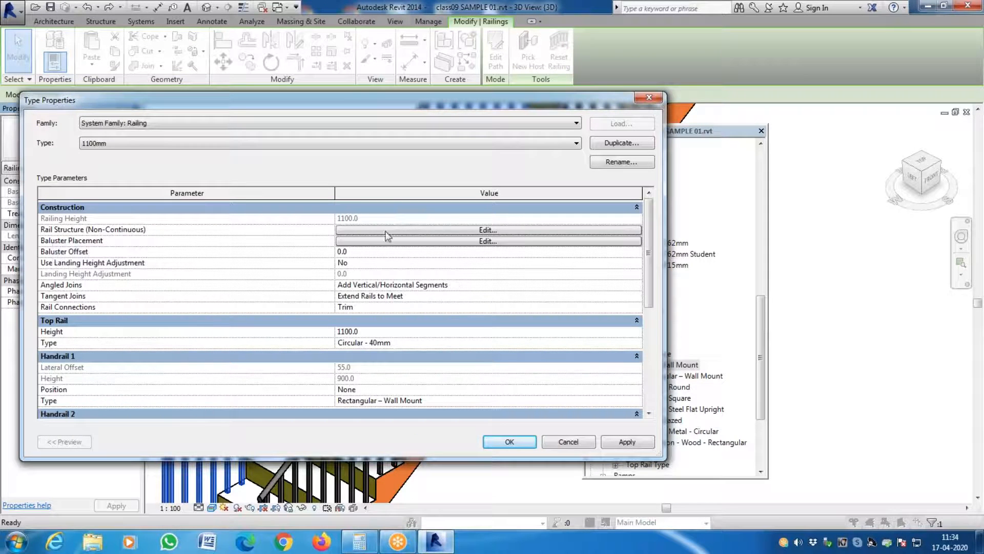
click(465, 230)
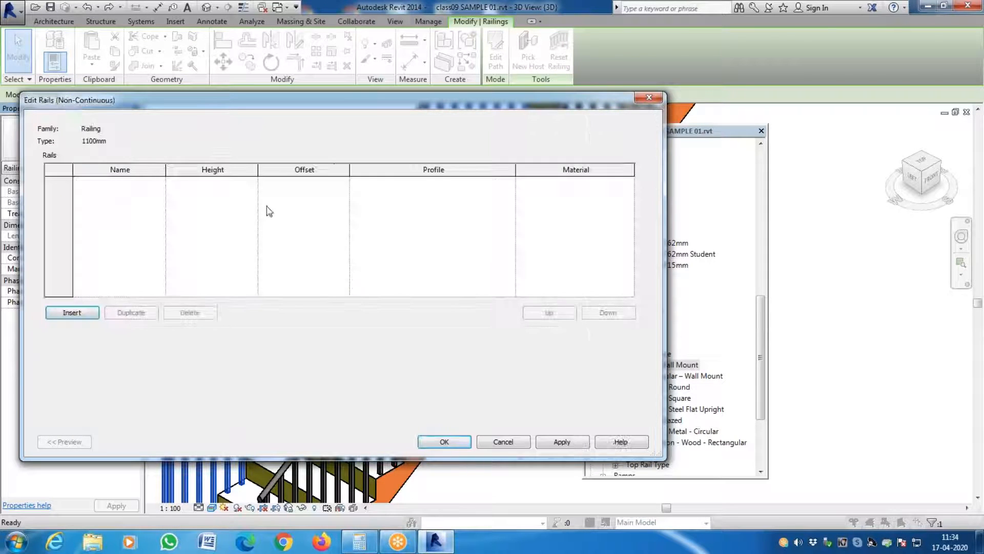
click(71, 313)
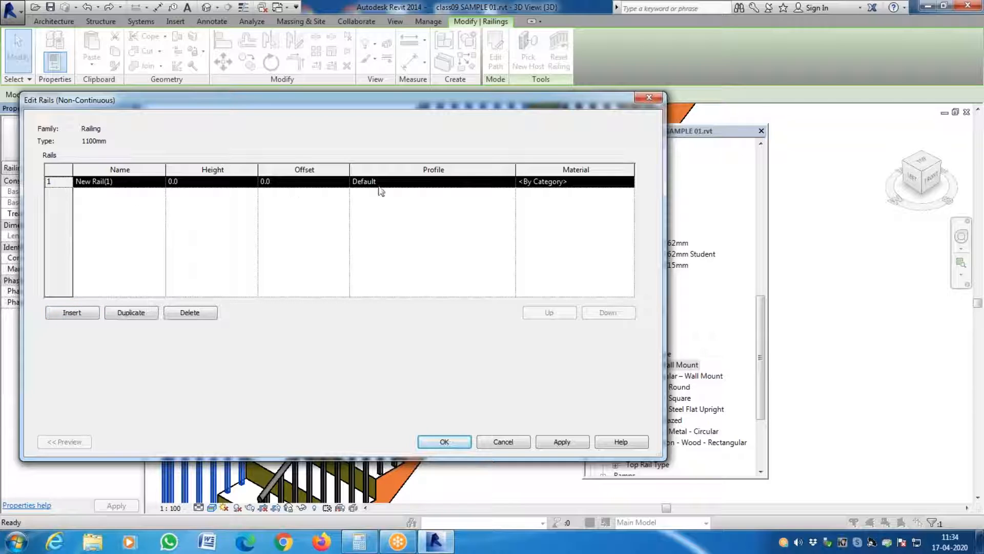
- Set the new rail's height to 1100 and its profile to M_Circular Handrail : 40mm
click(181, 183)
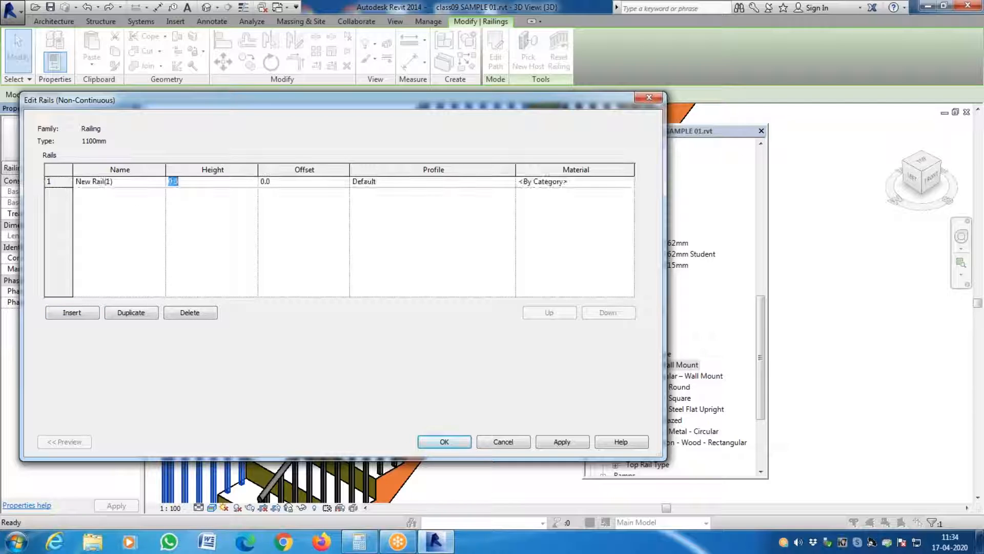
text(1100)
click(420, 182)
click(511, 183)
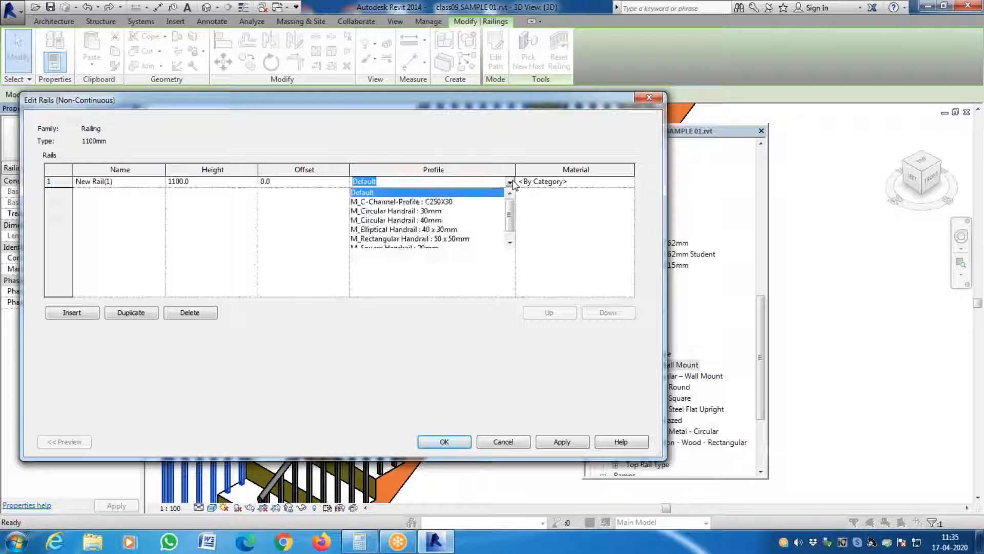
click(435, 221)
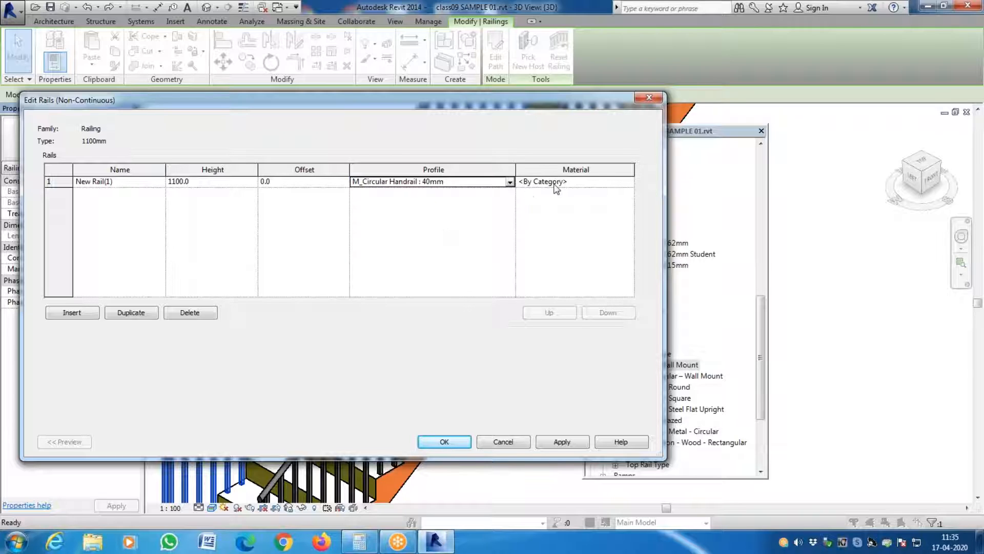
- Assign the ORANGE material to the new rail, then apply and accept the rail and type properties
click(635, 184)
click(631, 182)
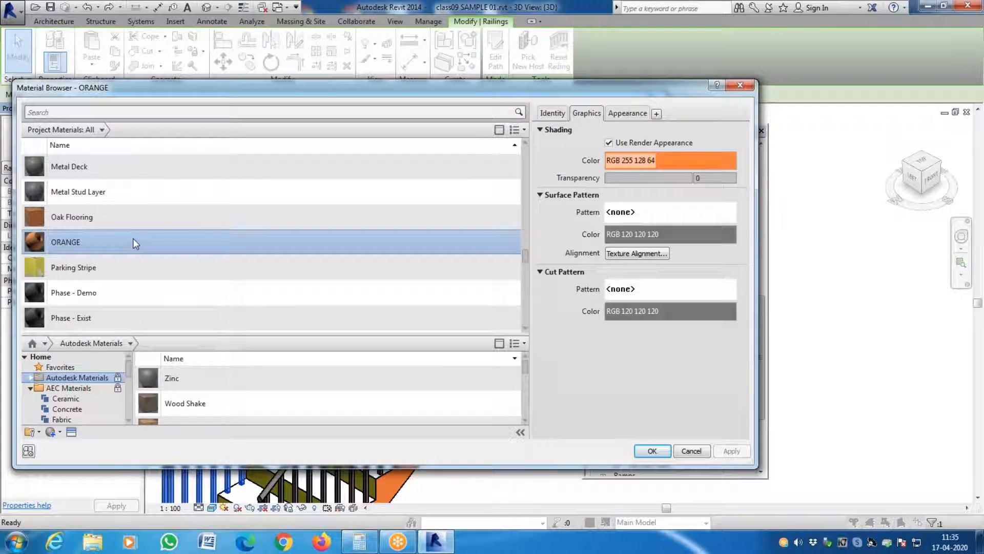
click(653, 451)
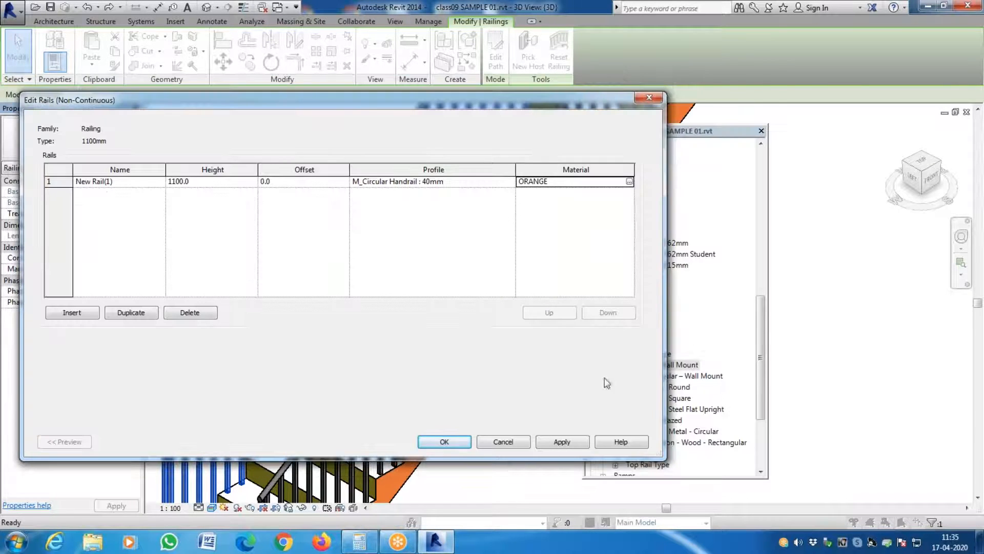
click(558, 442)
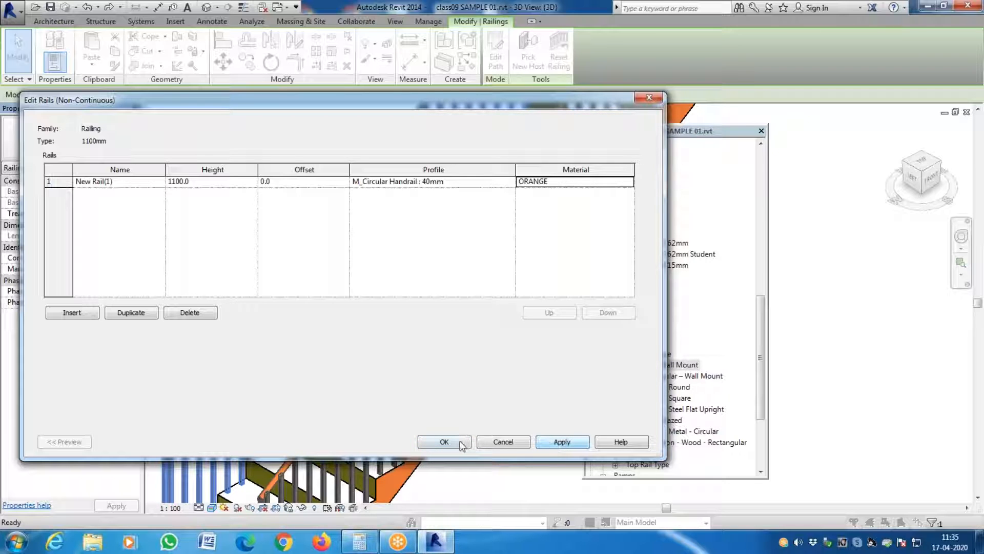
click(444, 442)
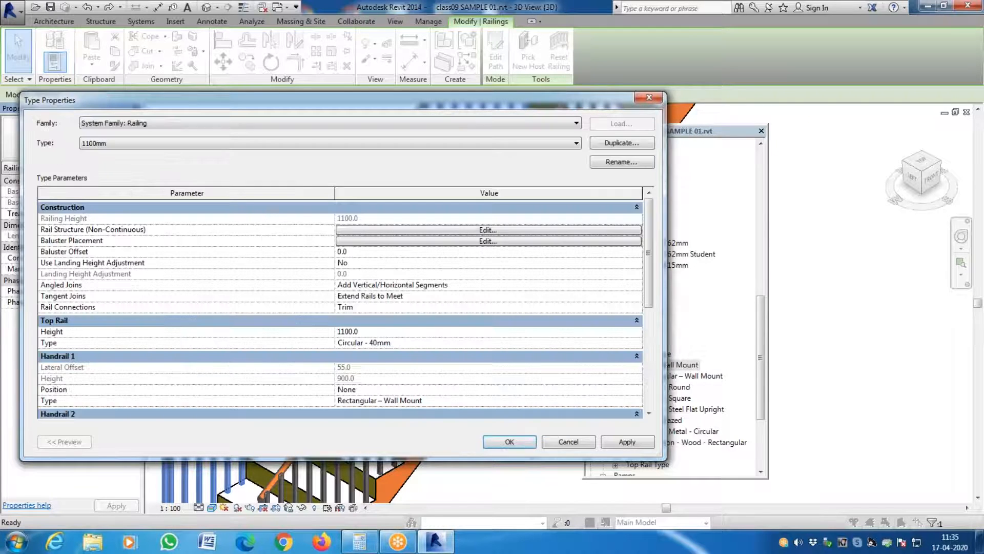
click(615, 441)
click(509, 442)
key(Escape)
- Open the baluster placement settings of the 1100mm railing type and examine the regular baluster's family
scroll(310, 384, up, 5)
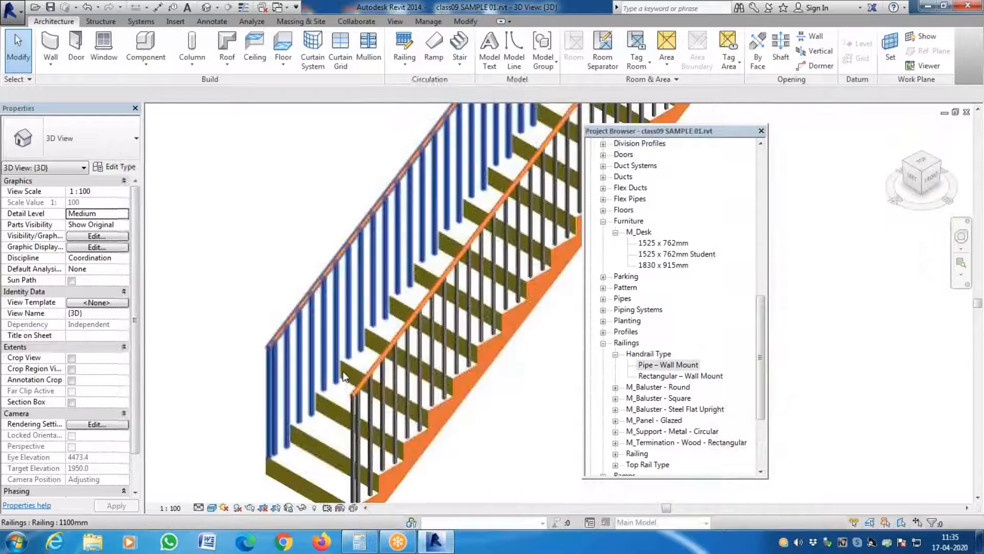
scroll(342, 376, up, 3)
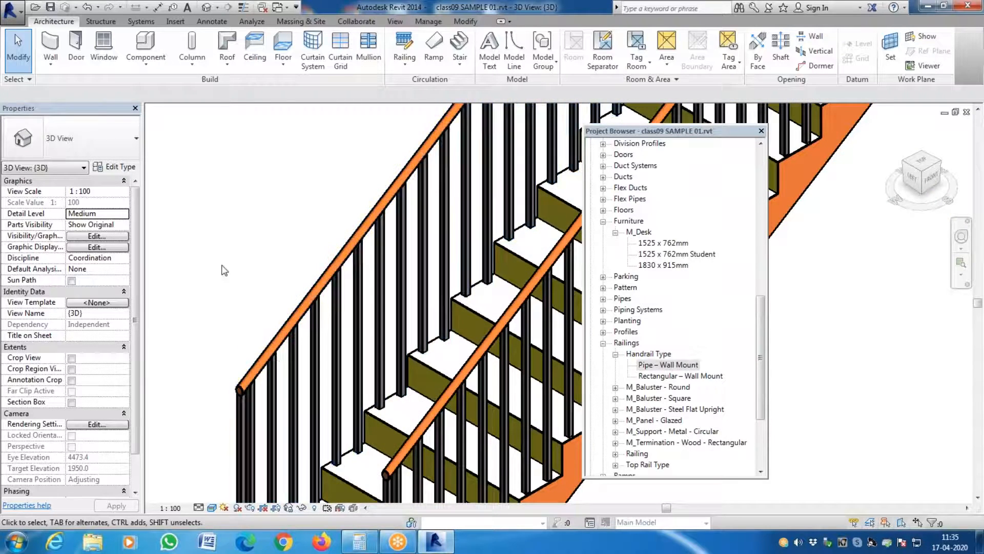
scroll(224, 270, down, 5)
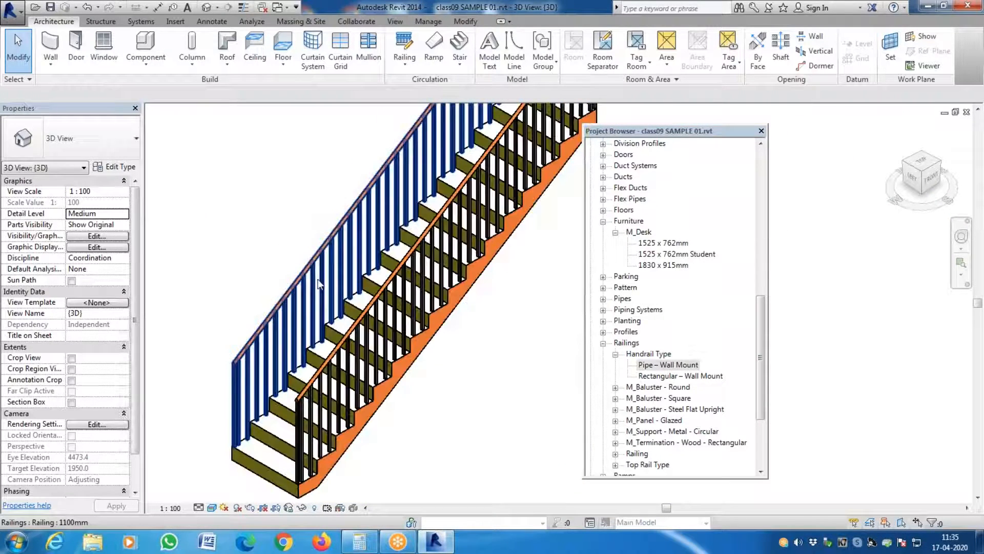
click(318, 284)
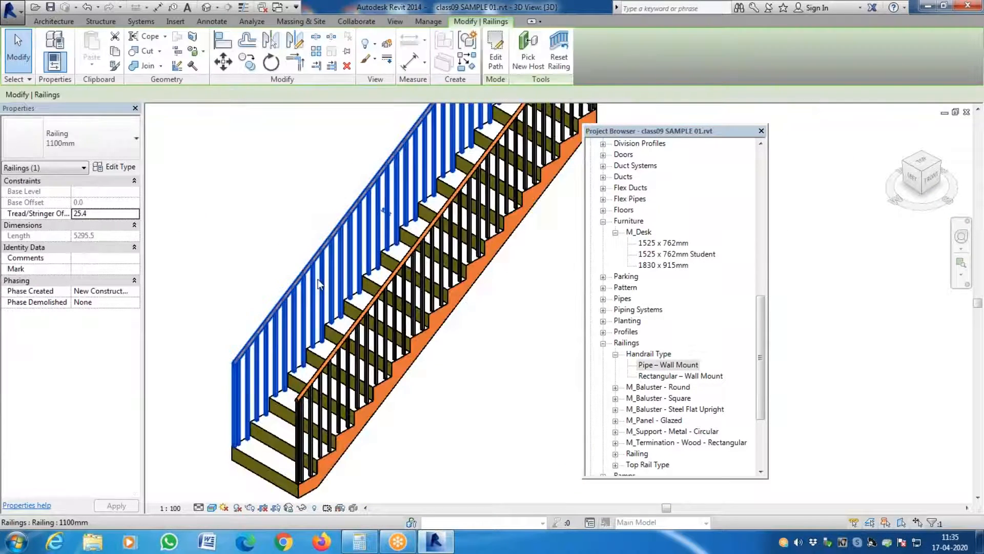
click(127, 171)
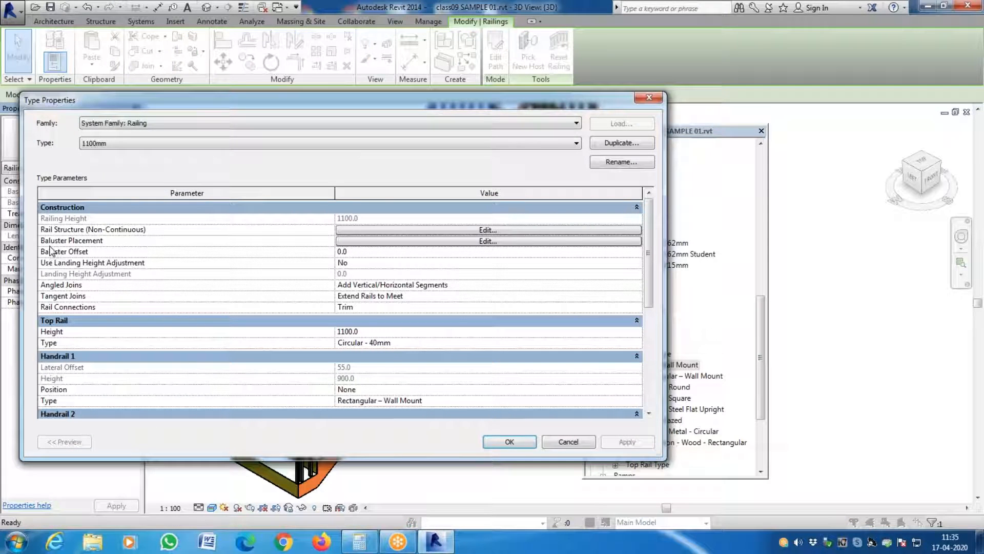
click(555, 242)
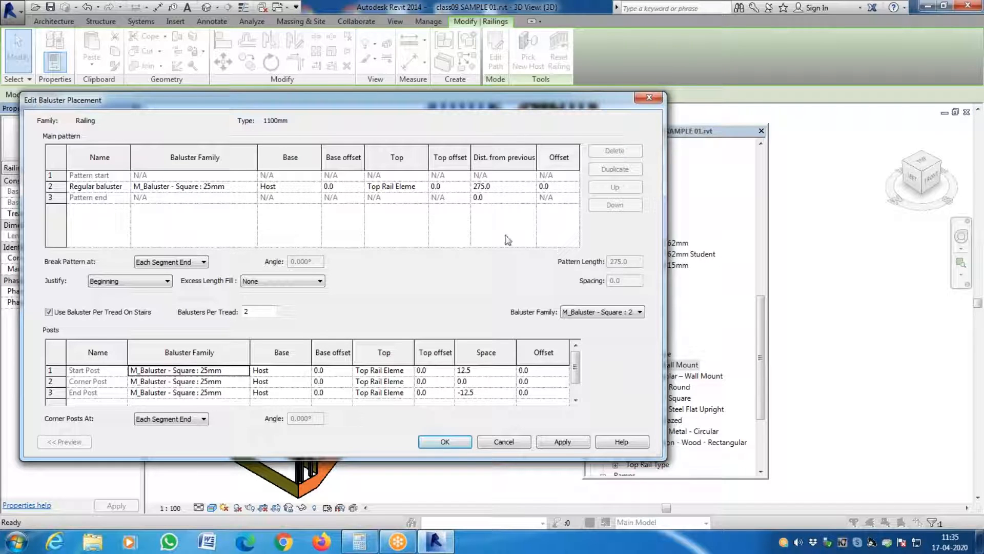
click(52, 187)
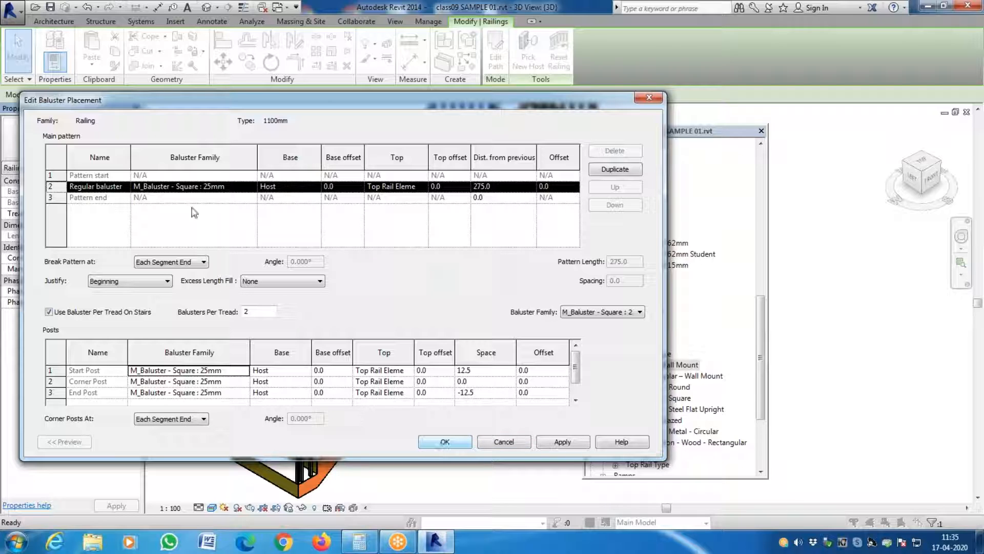
click(254, 187)
click(253, 187)
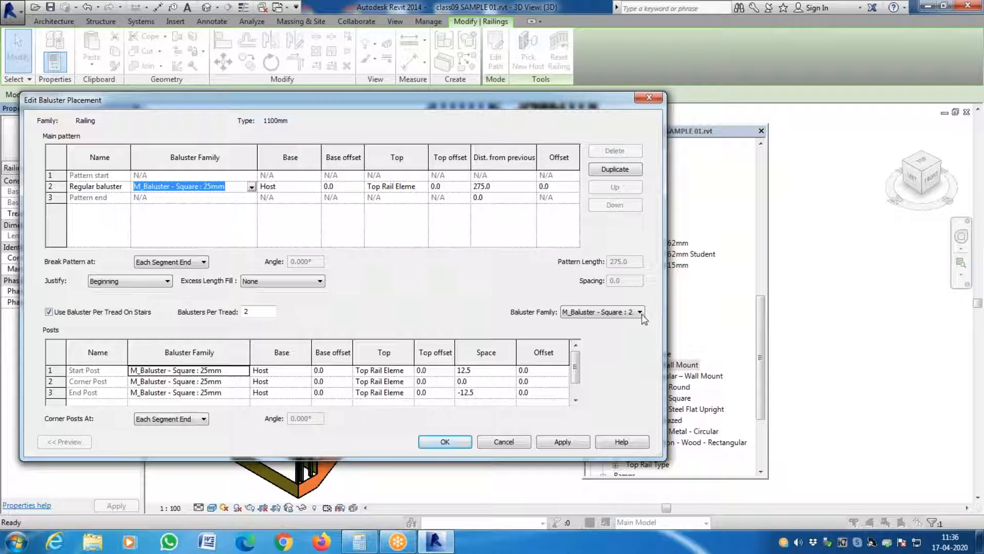
- Check which baluster families are available for the stair treads, then accept the baluster placement and type properties without changing the family
click(626, 310)
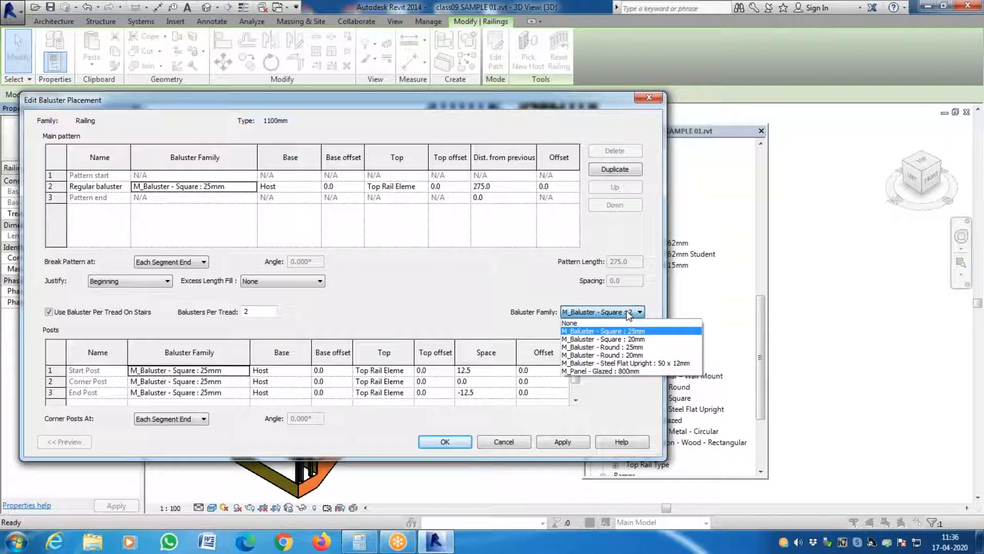
click(626, 310)
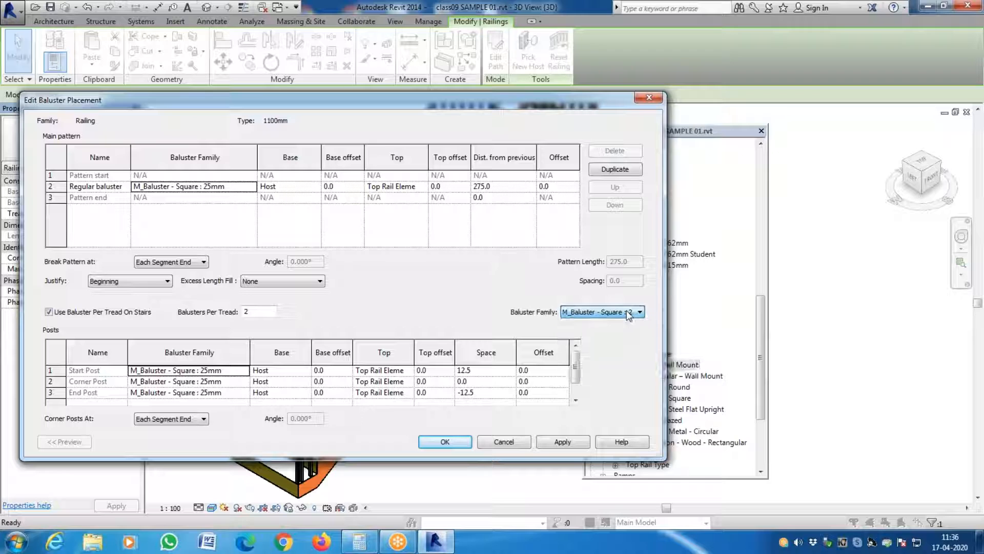
click(564, 442)
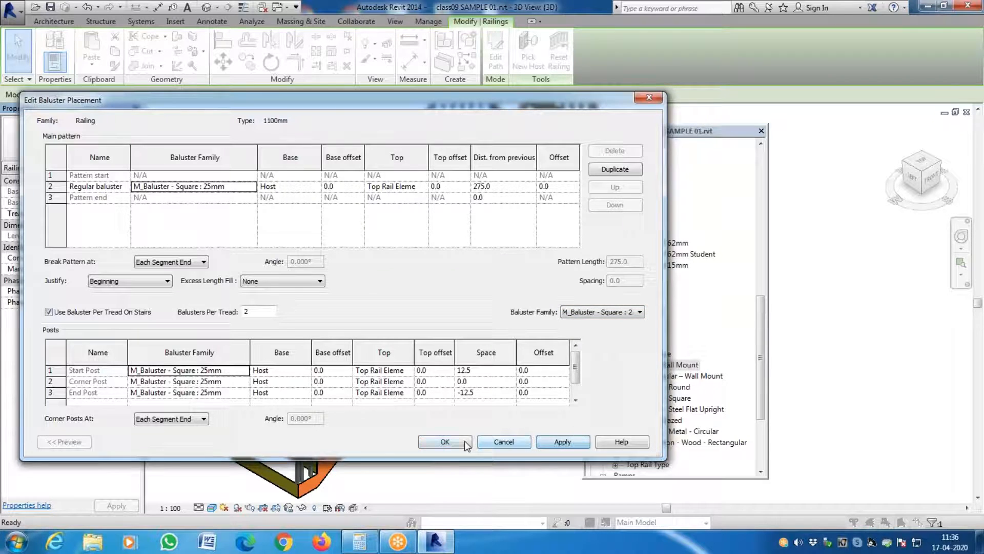
click(442, 441)
click(627, 441)
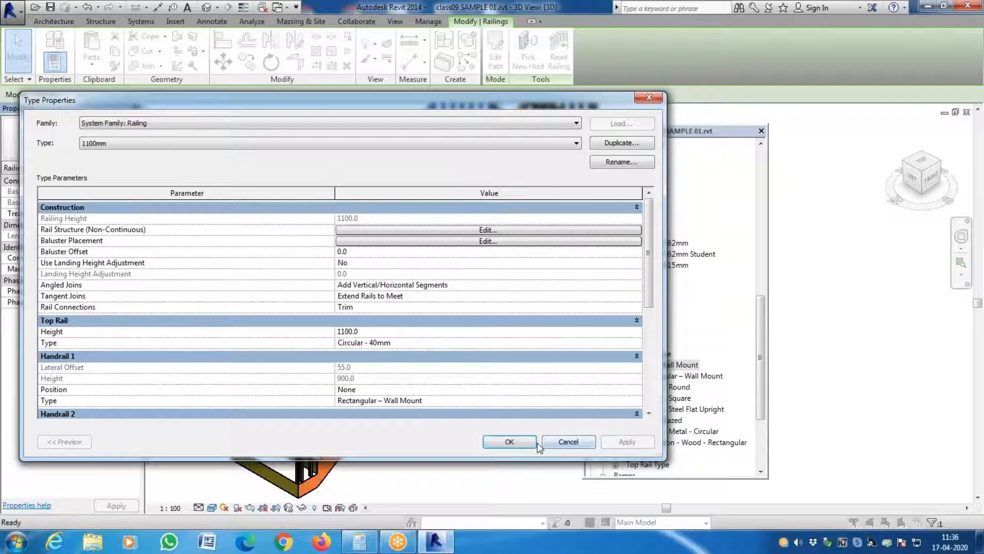
click(510, 441)
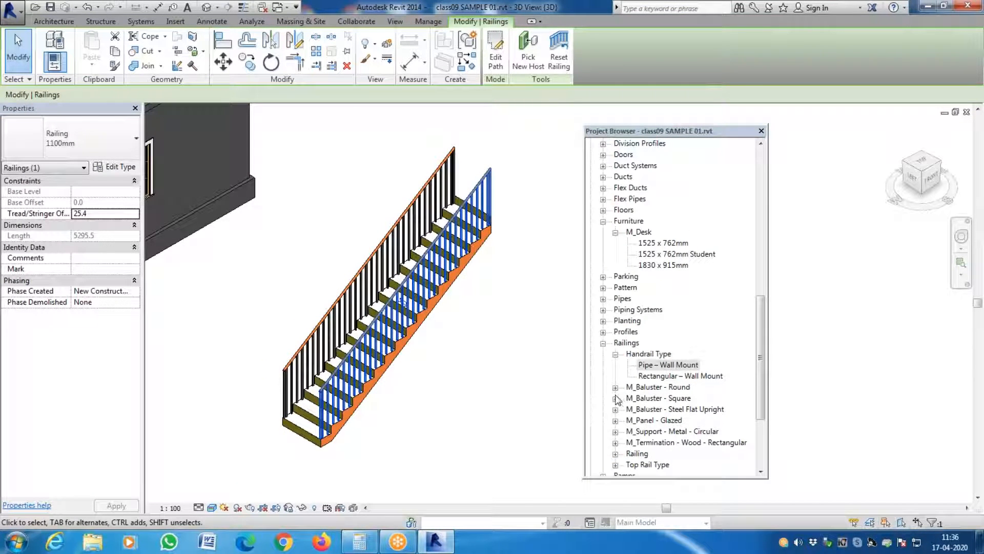
- Find the 25mm type of the M_Baluster - Square family among the project's railing families and select it
click(481, 391)
scroll(481, 391, up, 5)
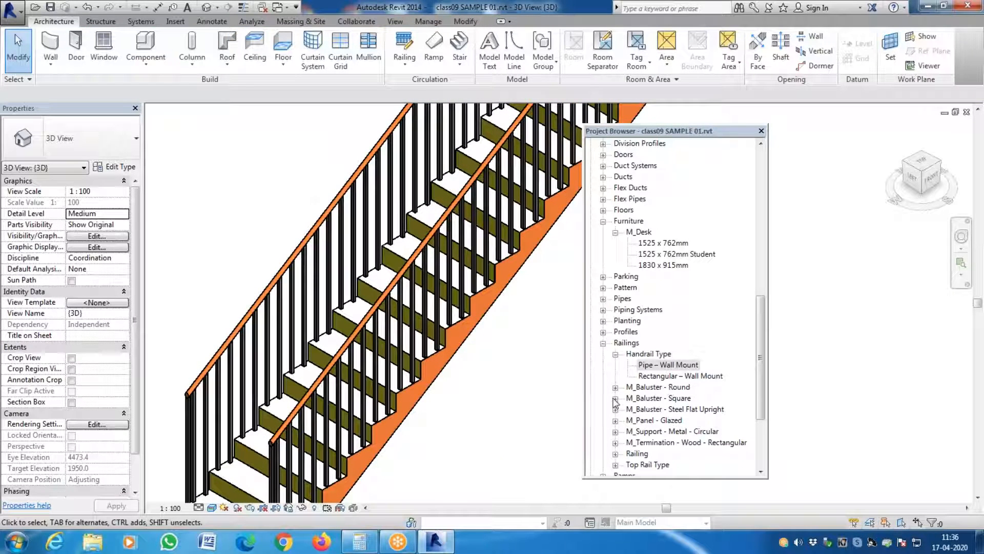
click(616, 399)
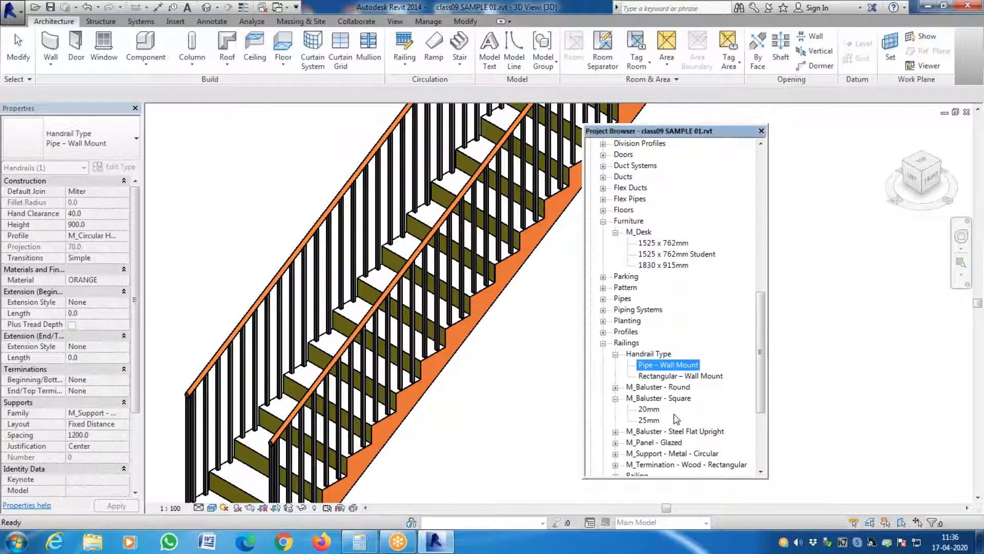
click(647, 420)
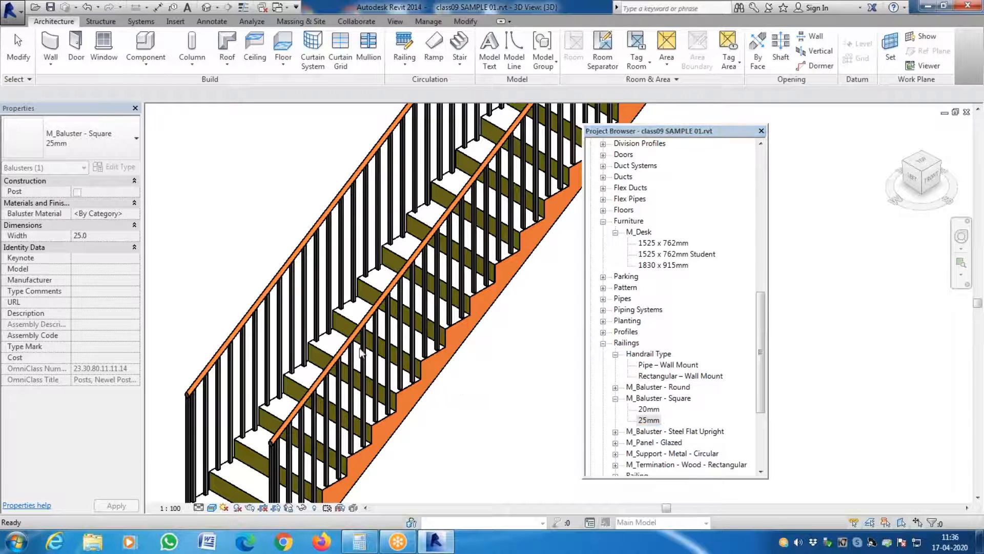
- Check which baluster family the stair's 1100mm railing uses in its baluster placement, then cancel without changes
click(15, 34)
click(112, 168)
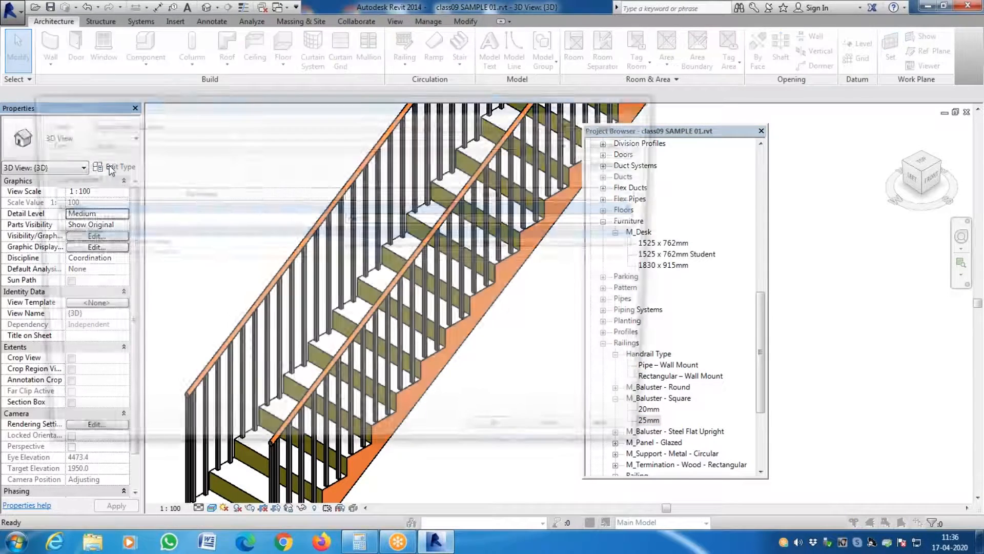
key(Escape)
click(465, 239)
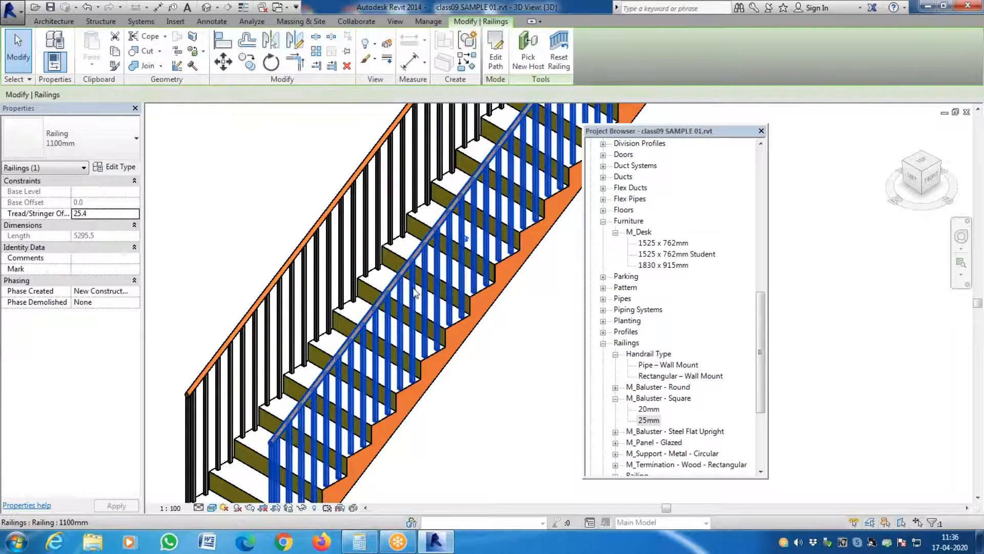
click(102, 169)
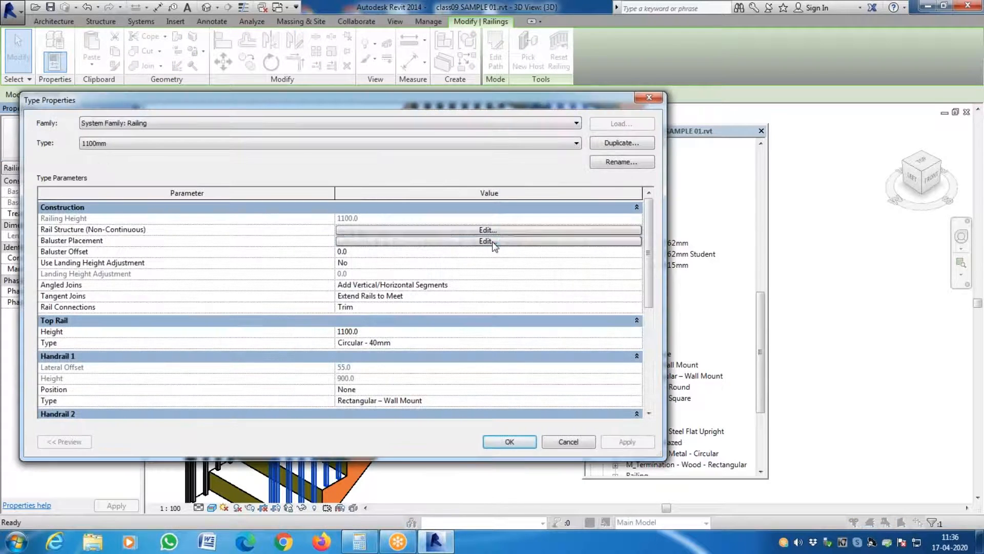
click(540, 301)
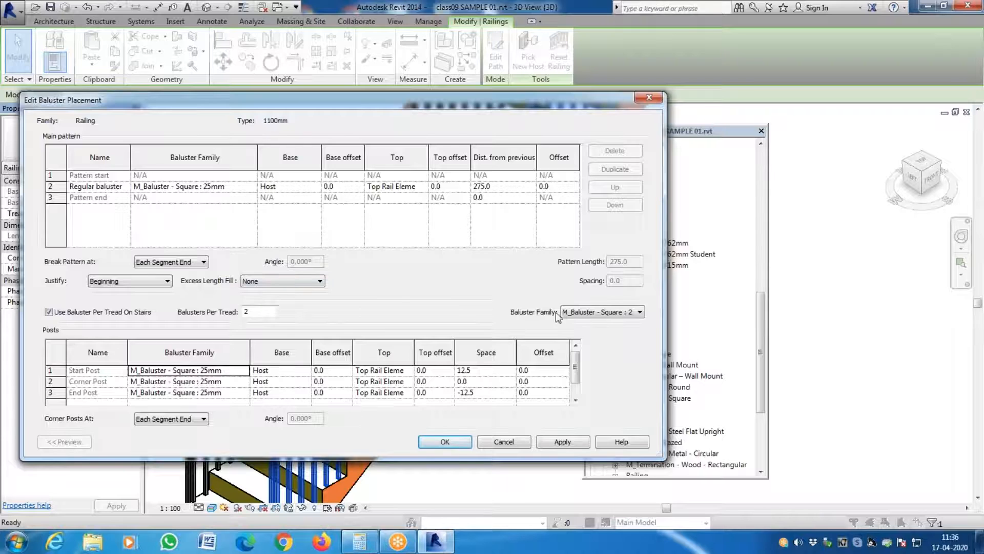
key(Escape)
key(Escape)
- Set the baluster material of the M_Baluster - Square 25mm type to YELLOW WALL and accept the type properties
click(654, 422)
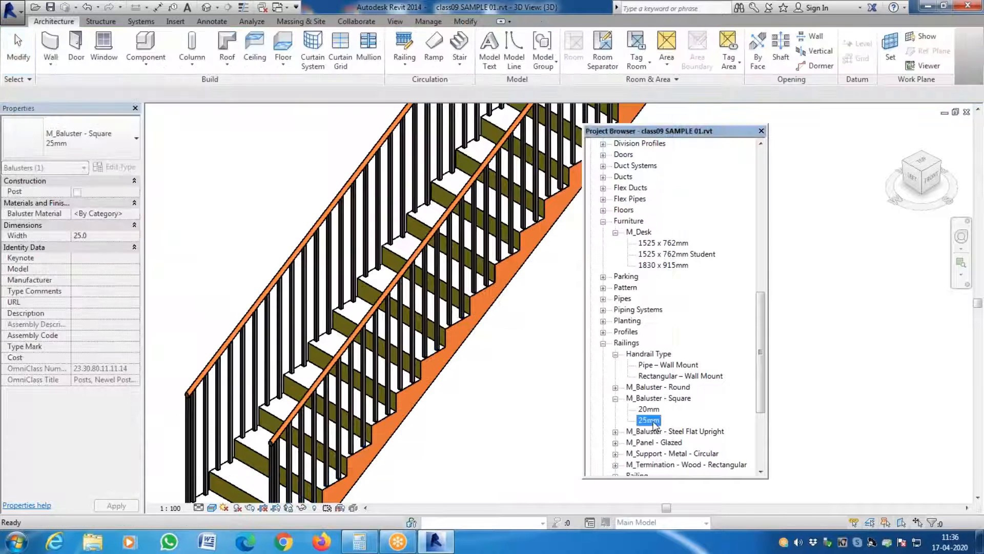
double_click(654, 422)
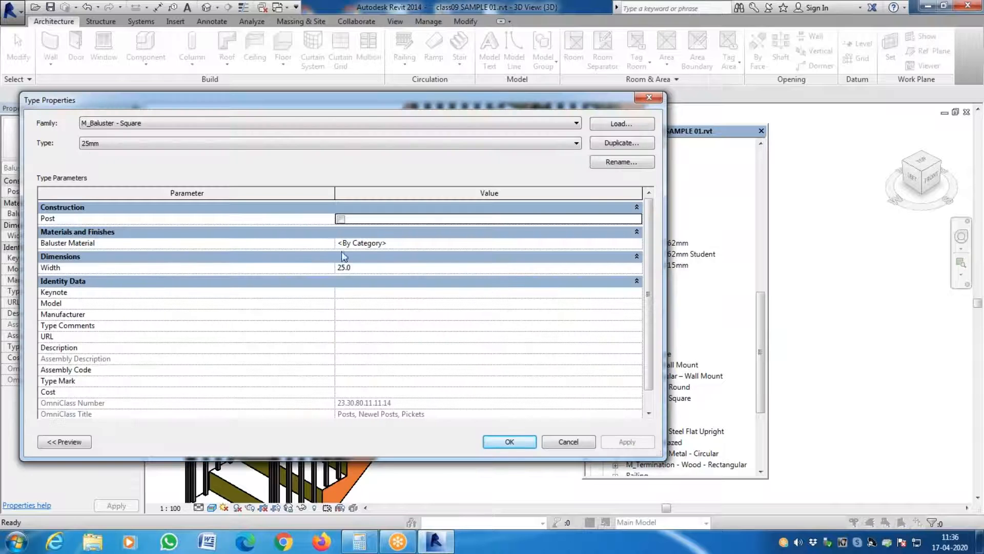
click(639, 245)
click(638, 243)
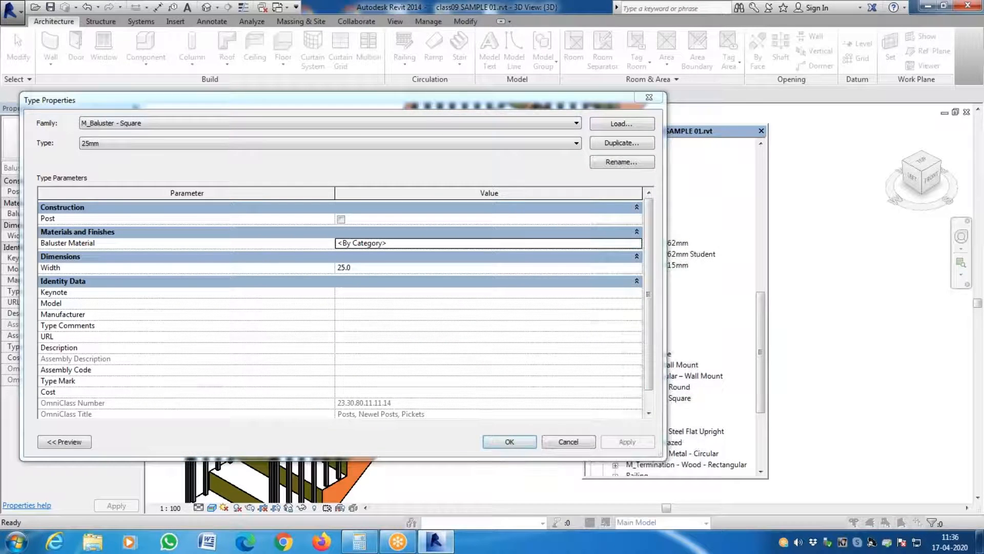
scroll(149, 272, down, 10)
click(110, 323)
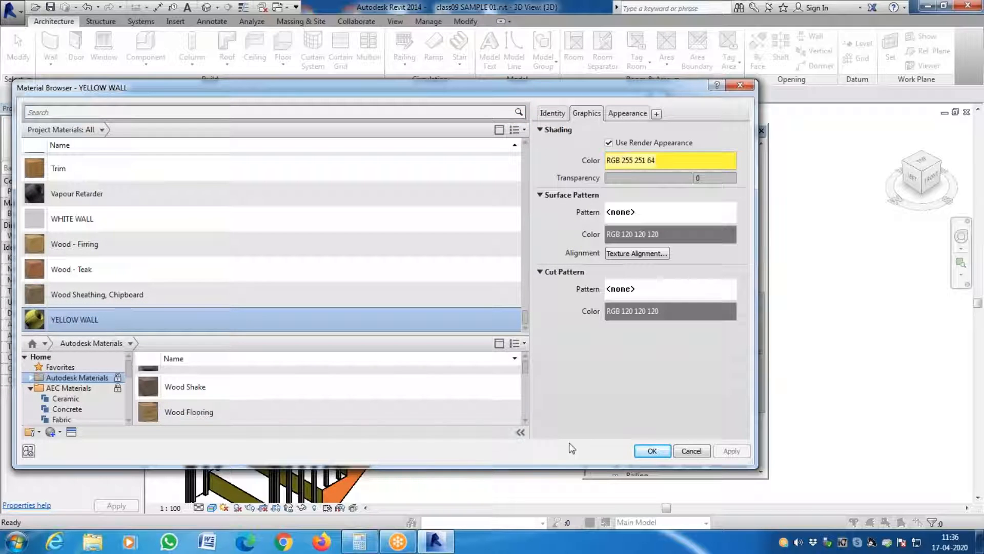
click(660, 452)
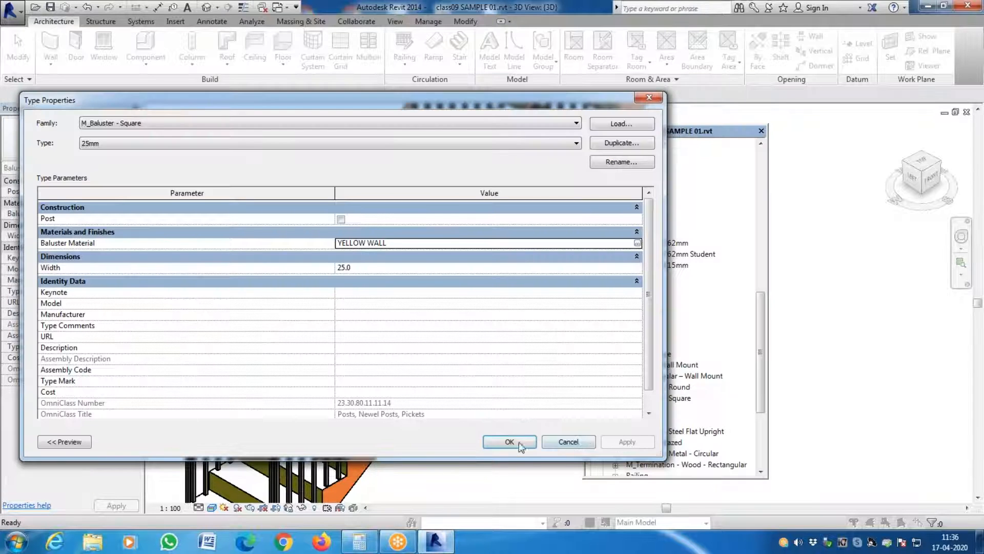
click(518, 443)
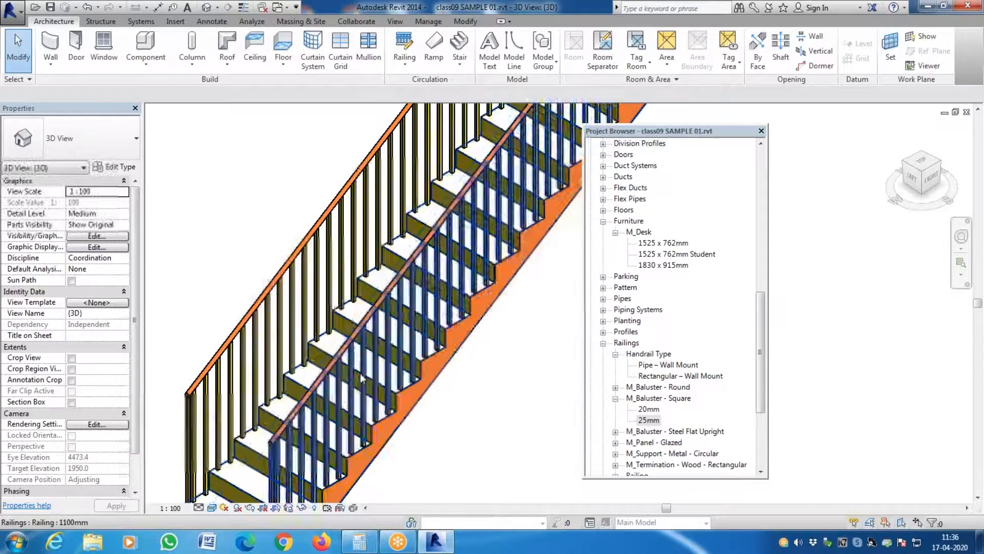
- Examine the separate stair's balusters and handrails up close and from a distance alongside the building
scroll(401, 416, down, 4)
scroll(482, 425, up, 6)
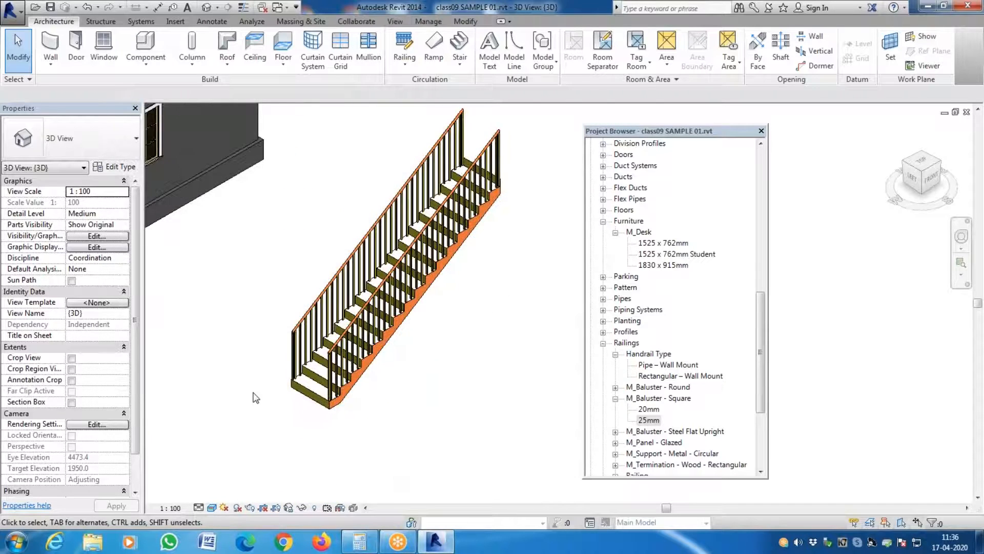
scroll(361, 365, down, 5)
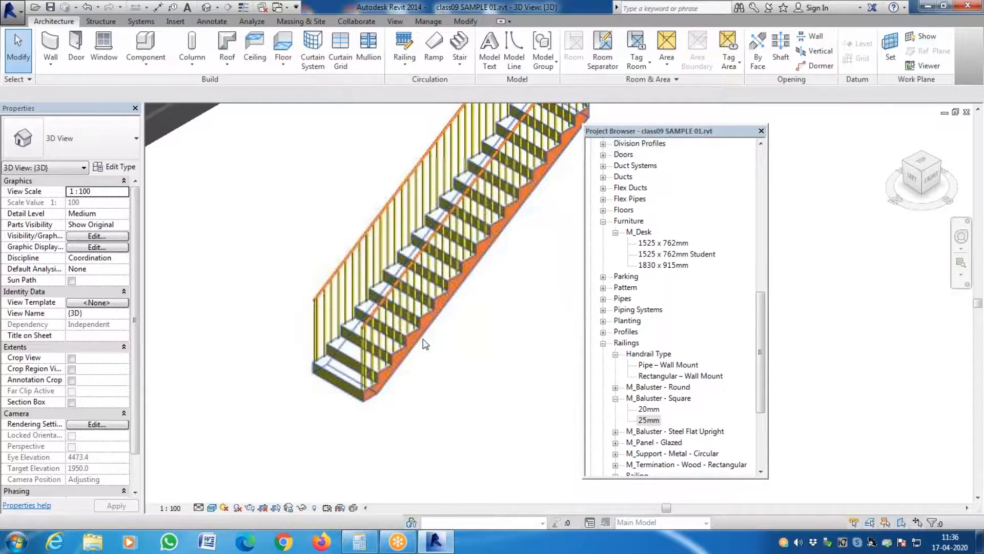
scroll(406, 379, down, 3)
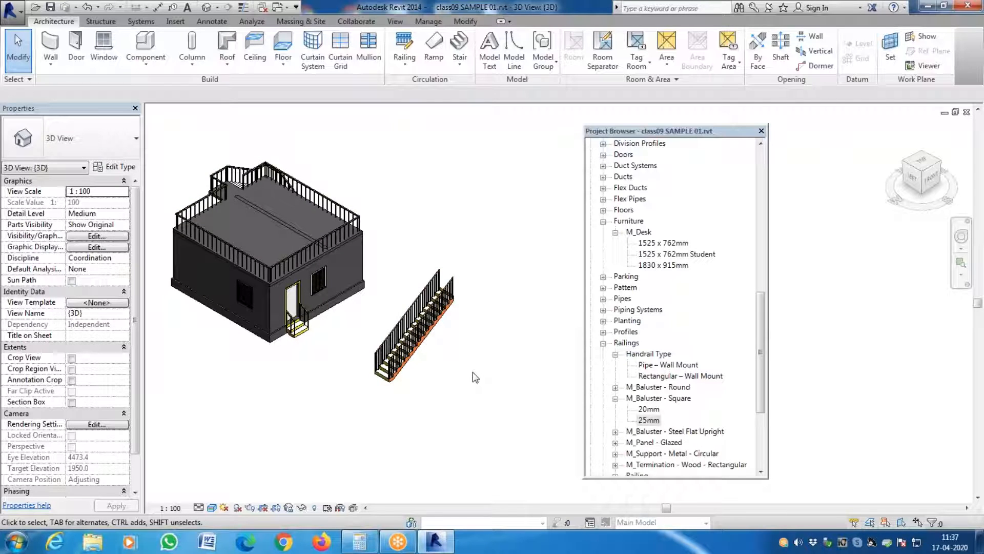
scroll(470, 307, up, 5)
scroll(478, 266, down, 5)
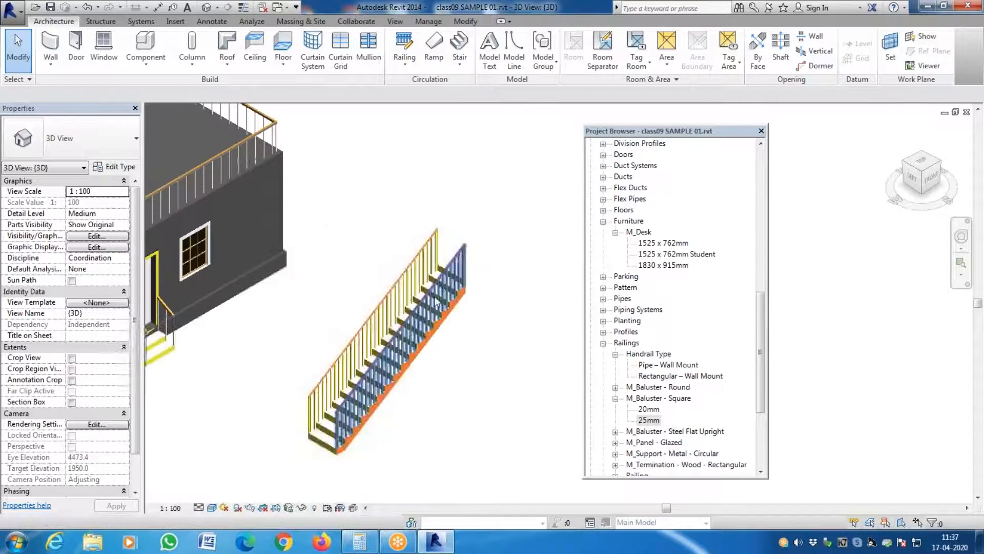
scroll(376, 323, up, 4)
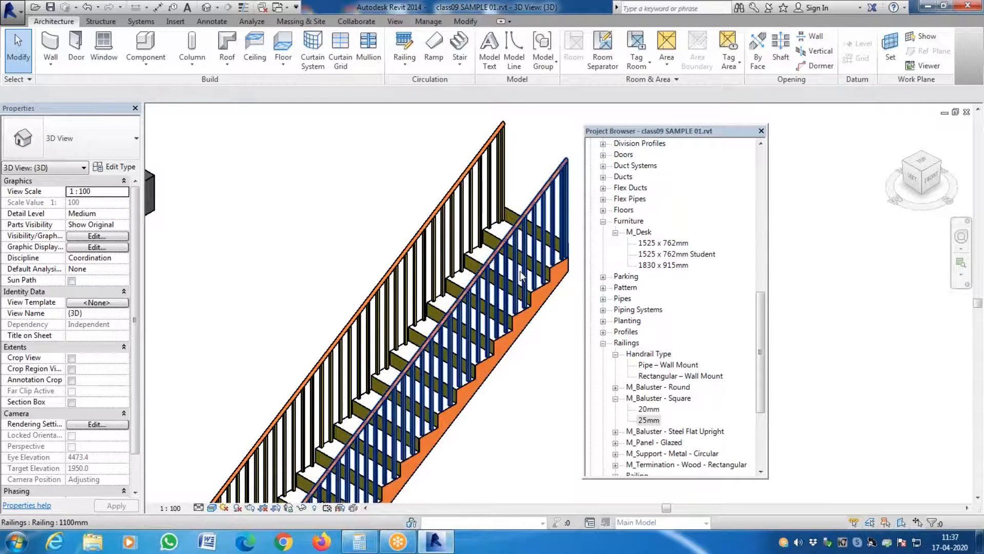
scroll(486, 255, down, 4)
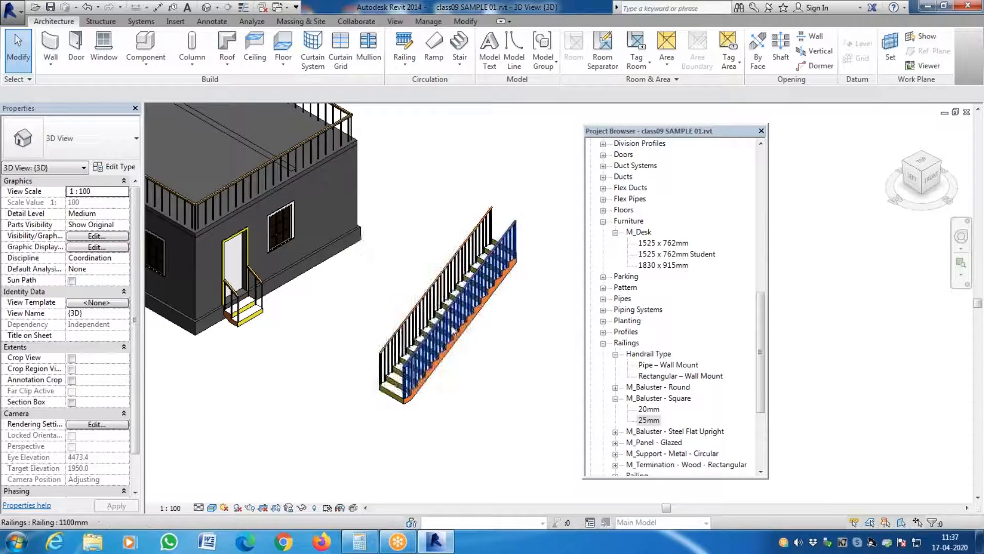
scroll(458, 322, down, 3)
- Change the roof railing's type to 1100mm and deselect it
scroll(335, 255, up, 3)
click(338, 263)
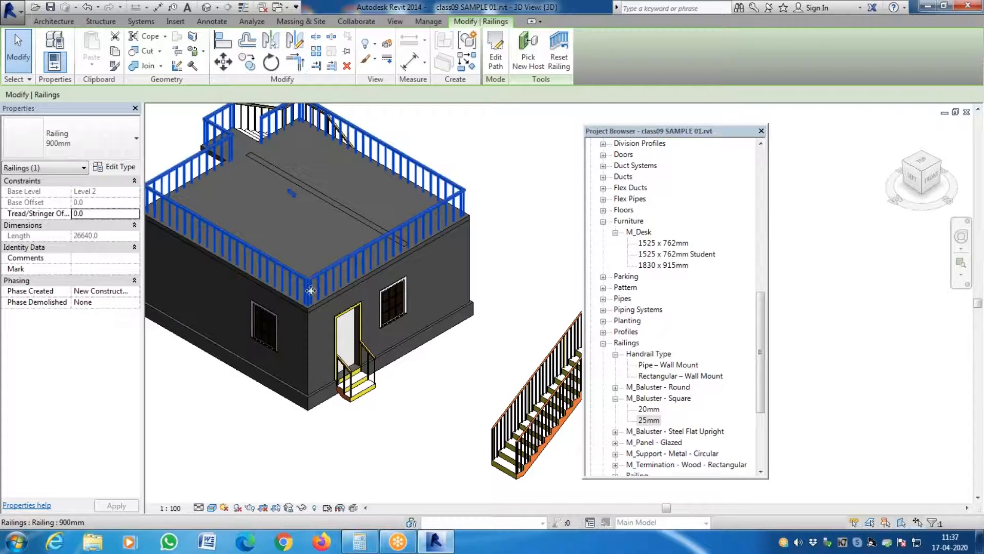
click(82, 143)
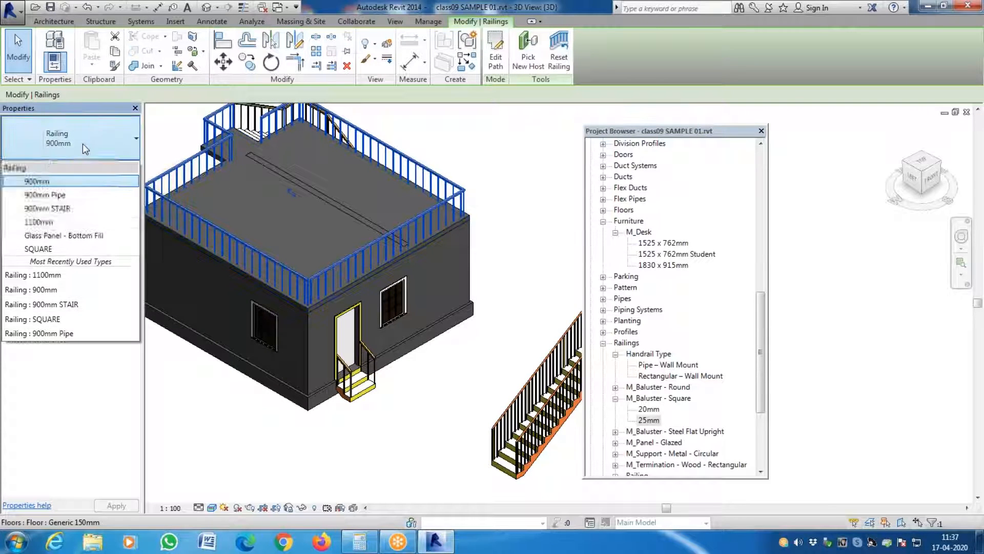
click(76, 221)
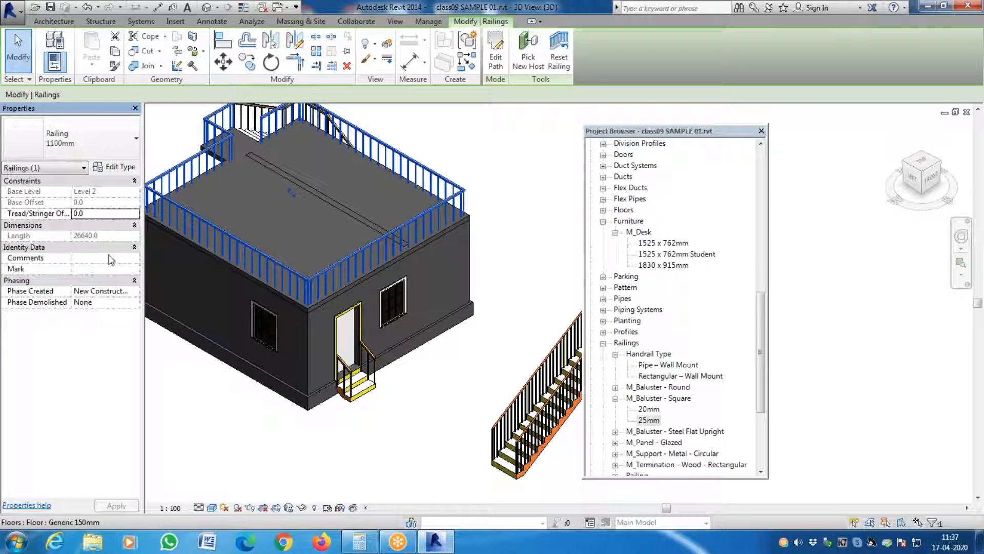
click(221, 383)
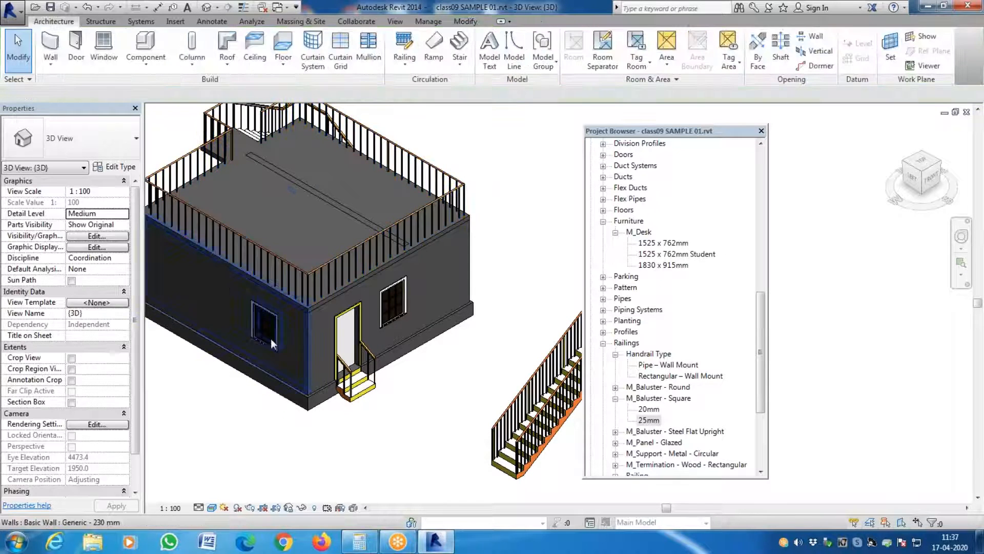
- Examine the rail and baluster materials of the roof railing and compare them with the separate stair's railing
scroll(341, 269, up, 4)
scroll(328, 288, down, 8)
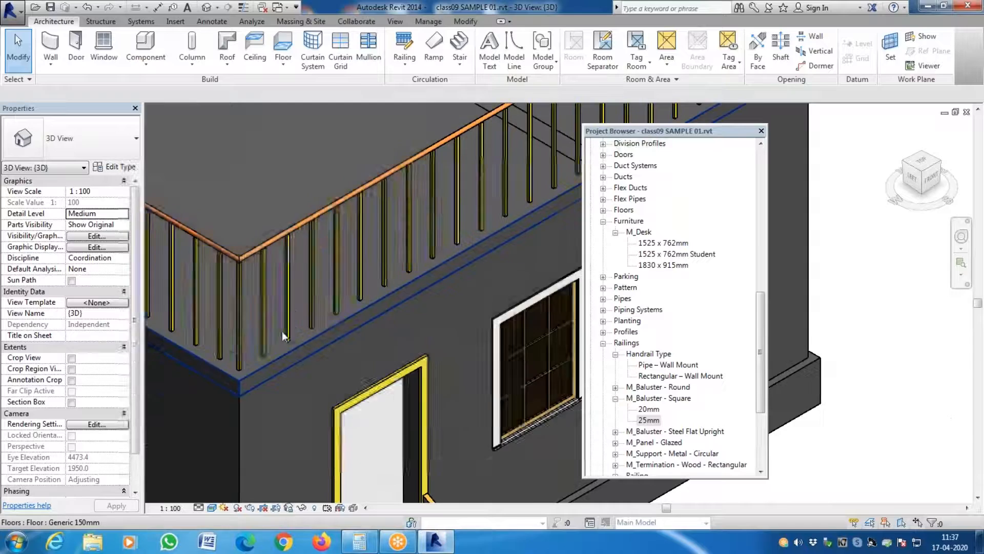
scroll(429, 378, up, 2)
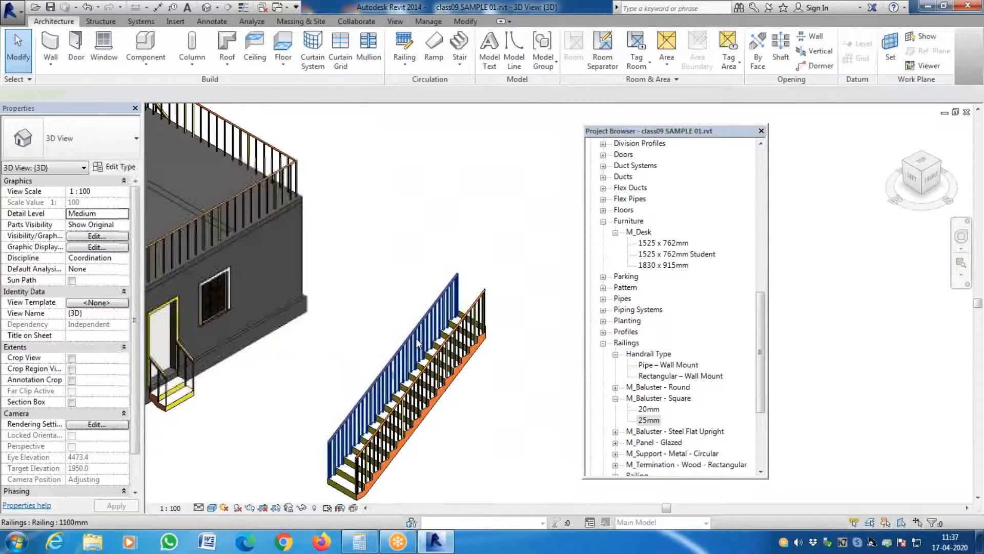
click(432, 314)
click(340, 193)
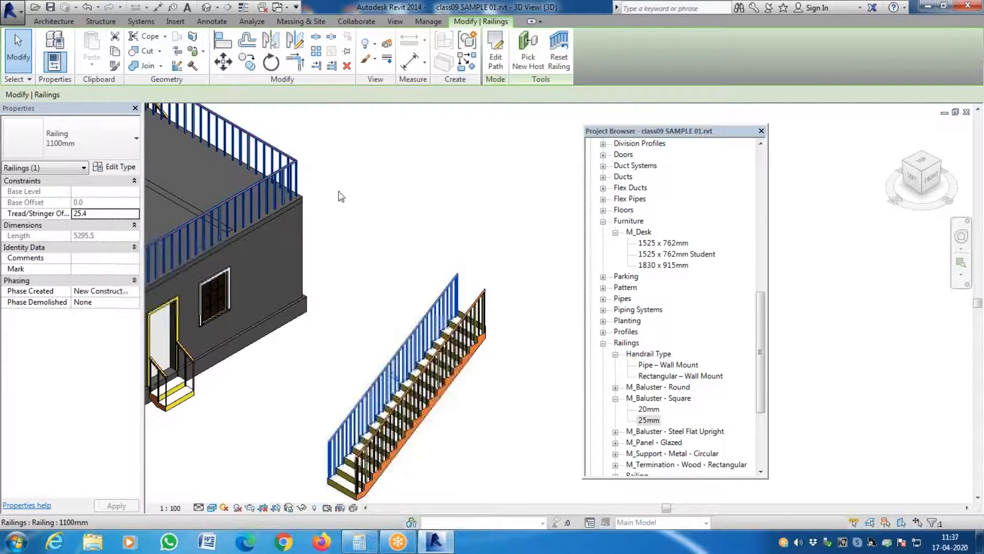
scroll(330, 205, up, 4)
scroll(410, 201, down, 4)
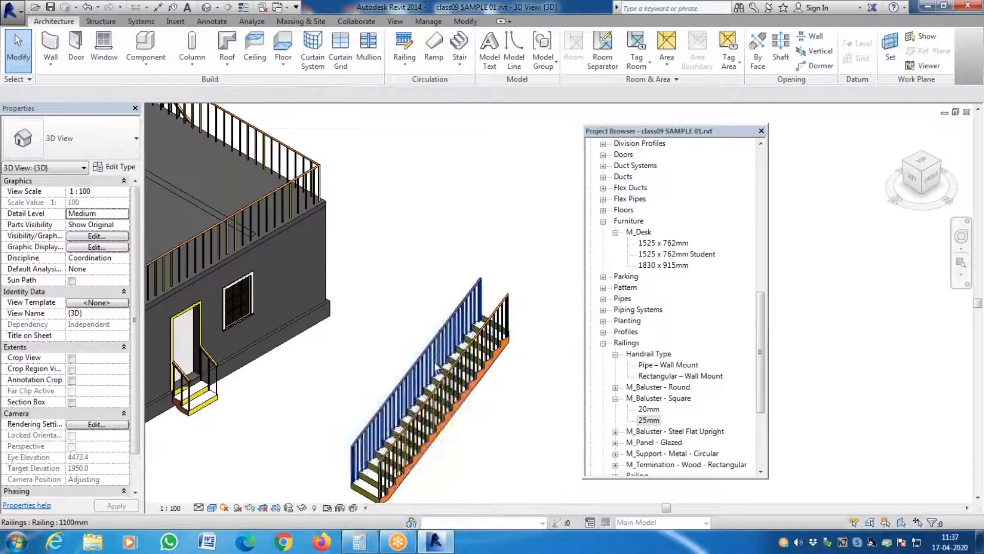
scroll(446, 328, up, 4)
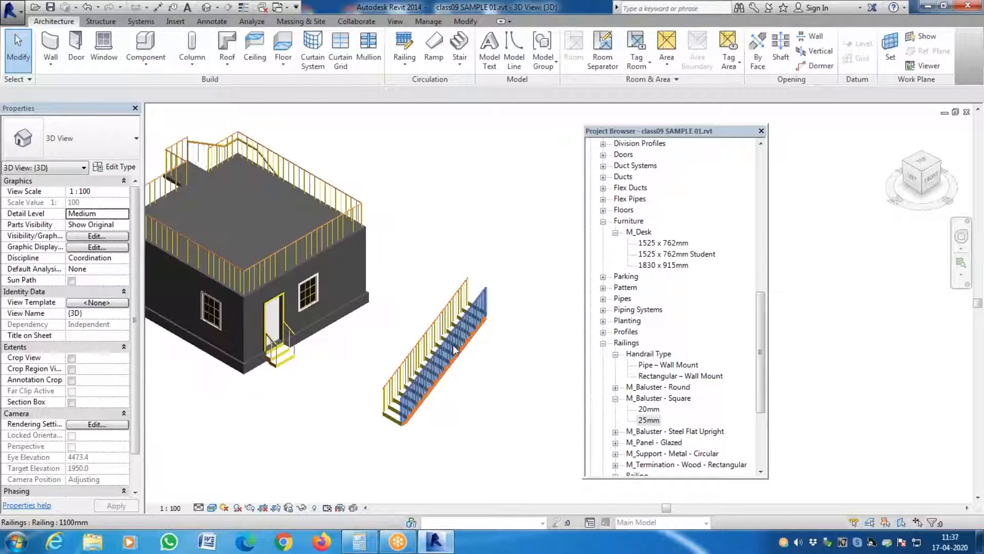
scroll(300, 262, up, 3)
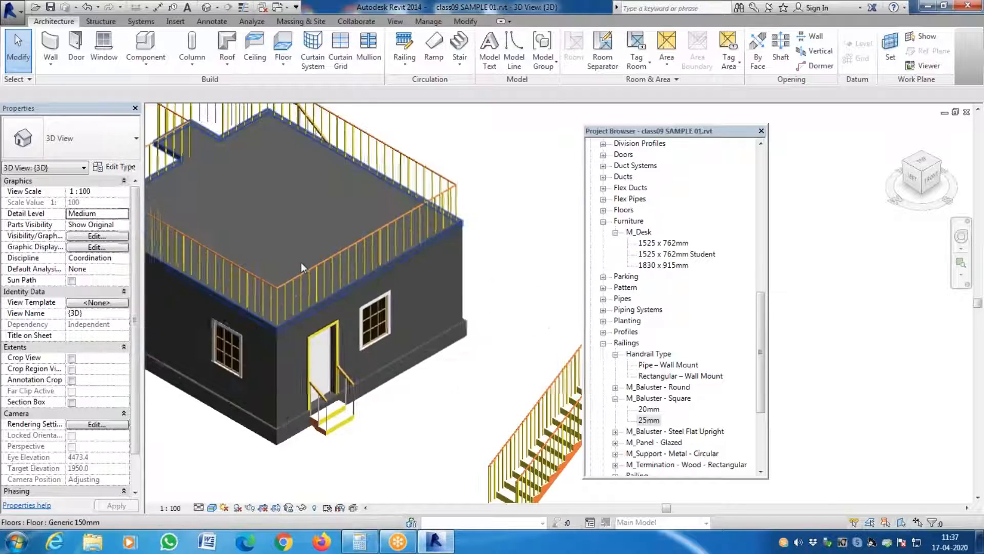
scroll(315, 275, down, 3)
scroll(254, 159, up, 8)
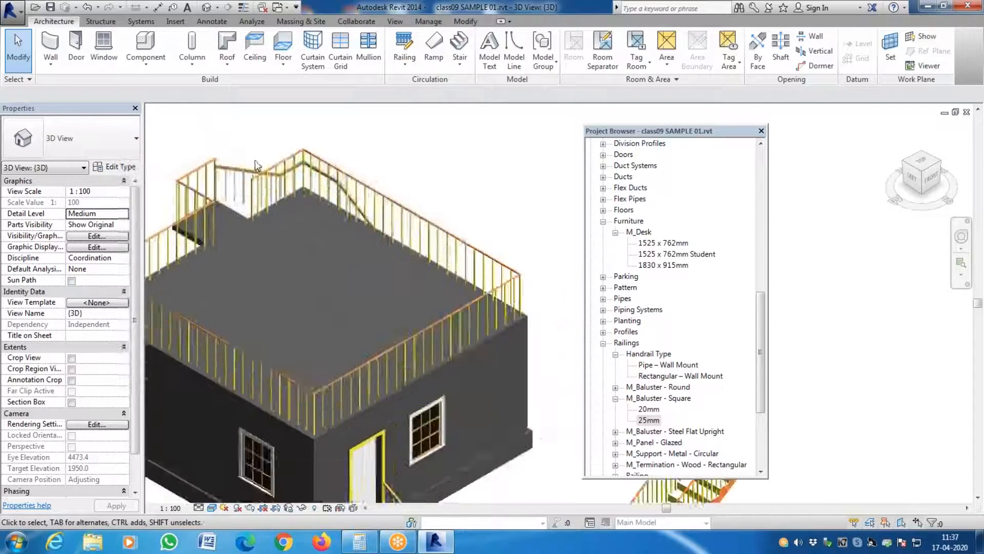
scroll(199, 185, down, 4)
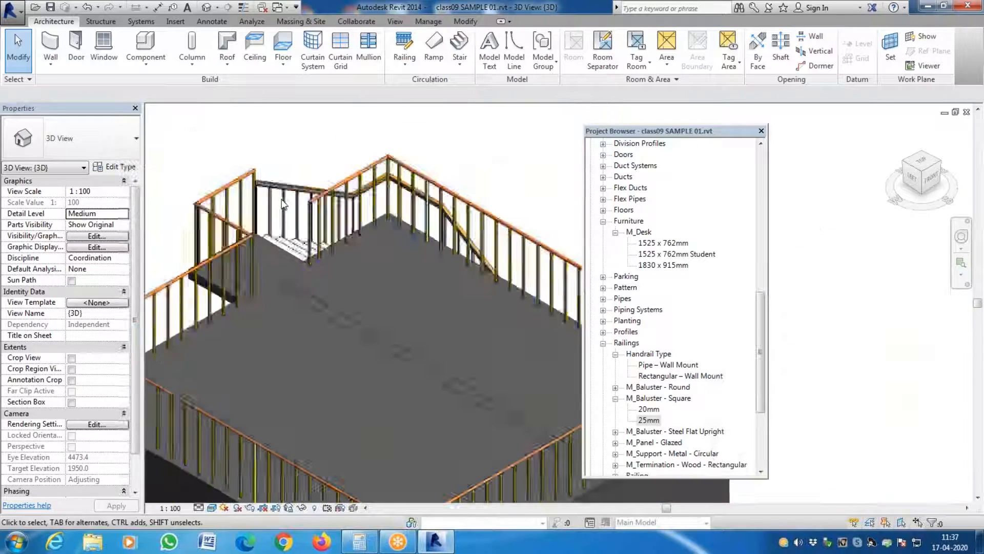
scroll(243, 277, up, 4)
scroll(303, 198, down, 5)
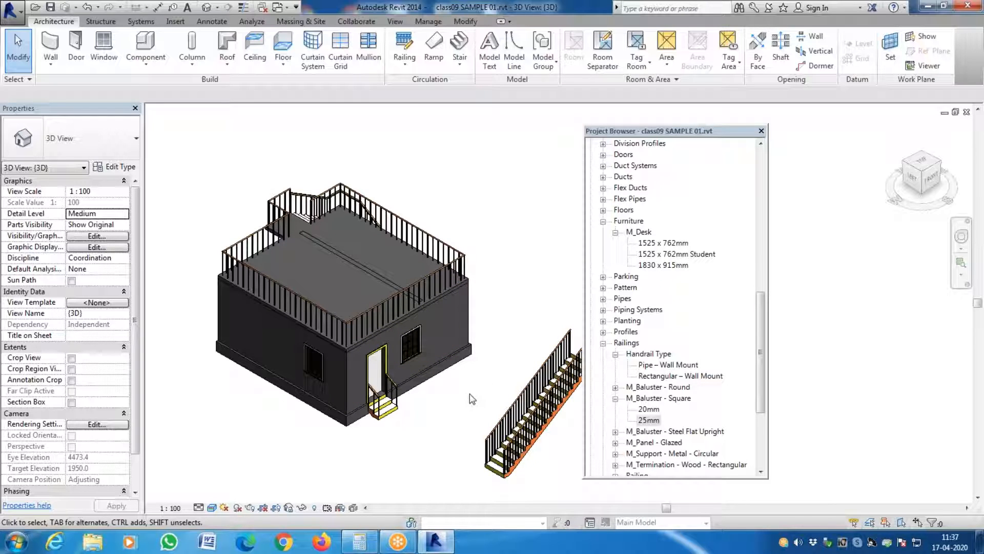
scroll(461, 395, up, 2)
scroll(431, 426, down, 1)
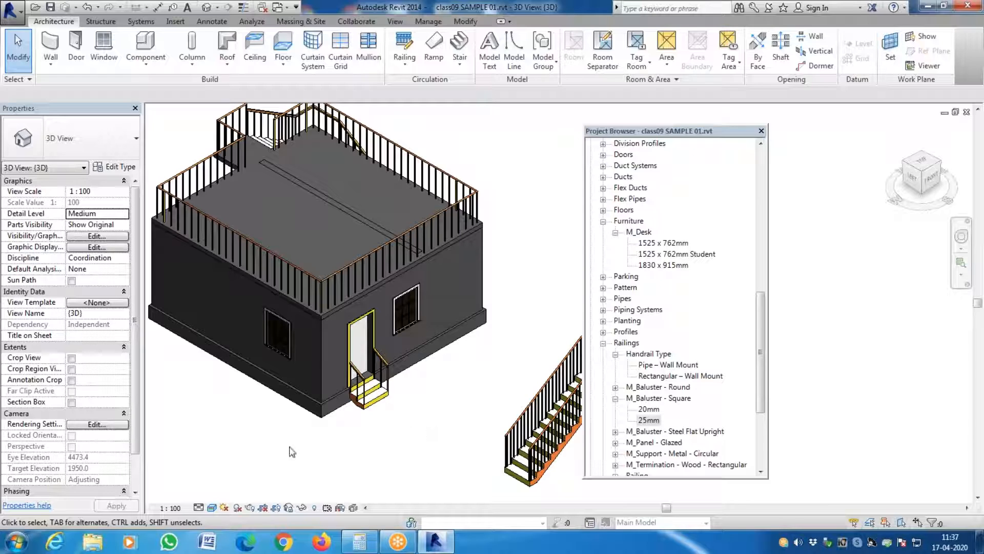
- Switch to Google Chrome, search for "REVIT CITY" and open the RevitCity.com website
click(285, 542)
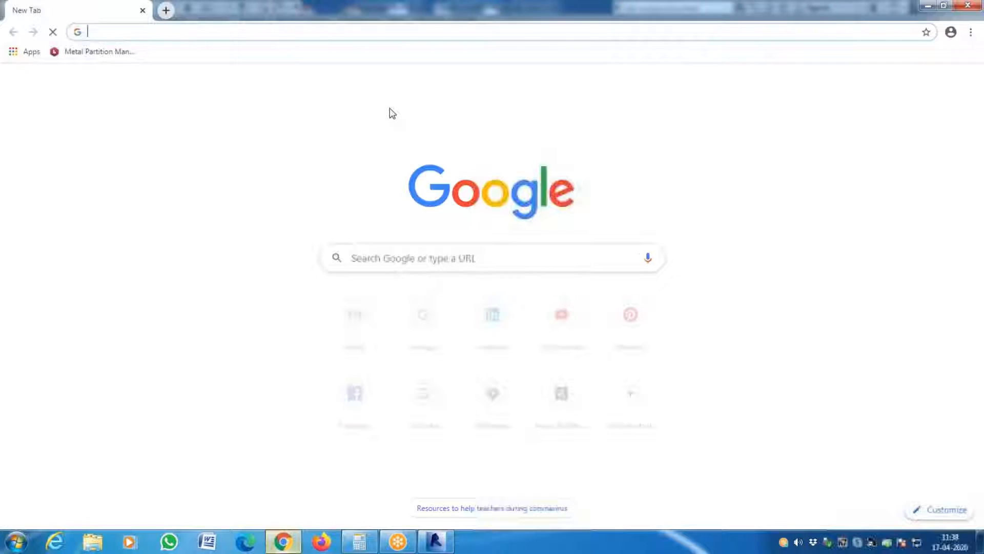
click(470, 255)
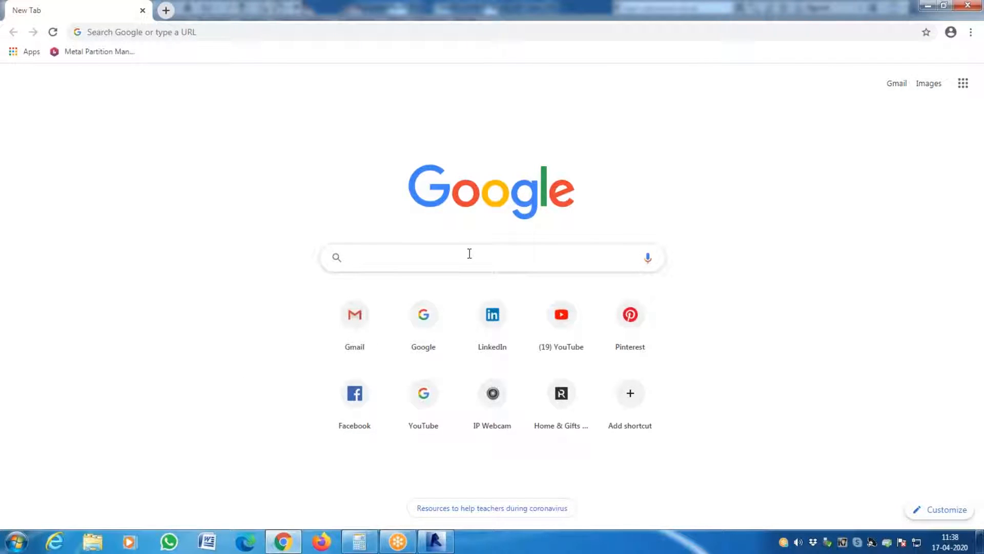
text(REVIT CITY)
key(Return)
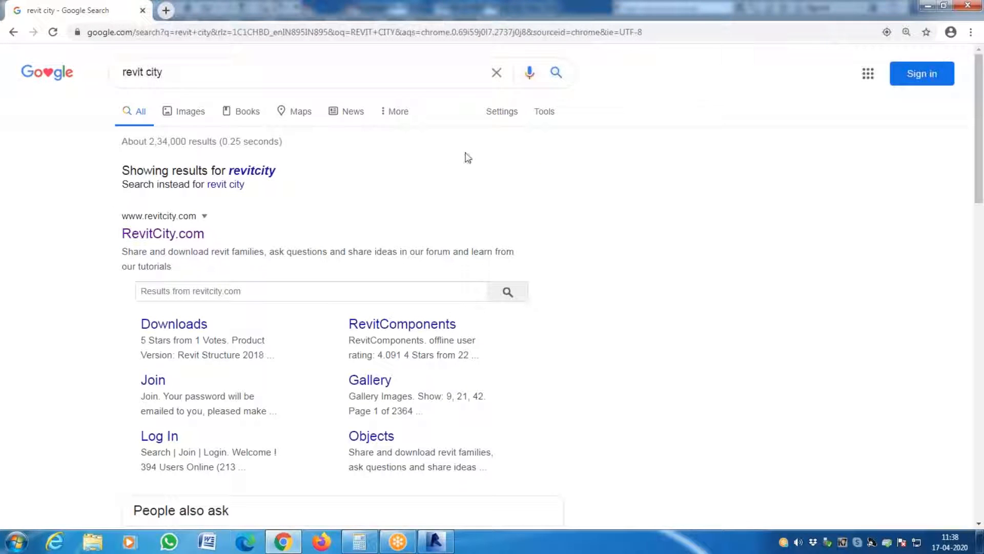
click(161, 225)
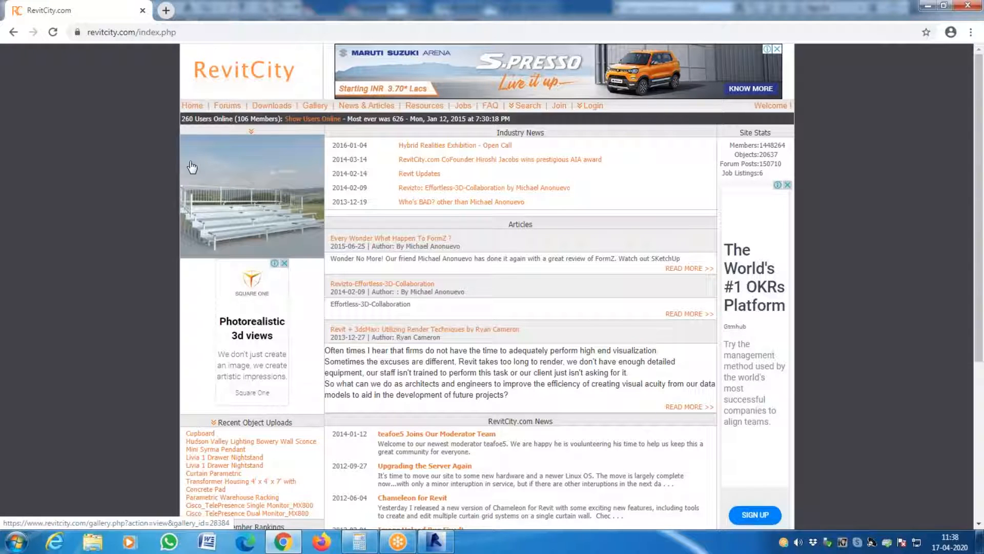
- Log in to RevitCity with the account's user name and password, and decline saving the password in the browser
click(590, 106)
click(653, 139)
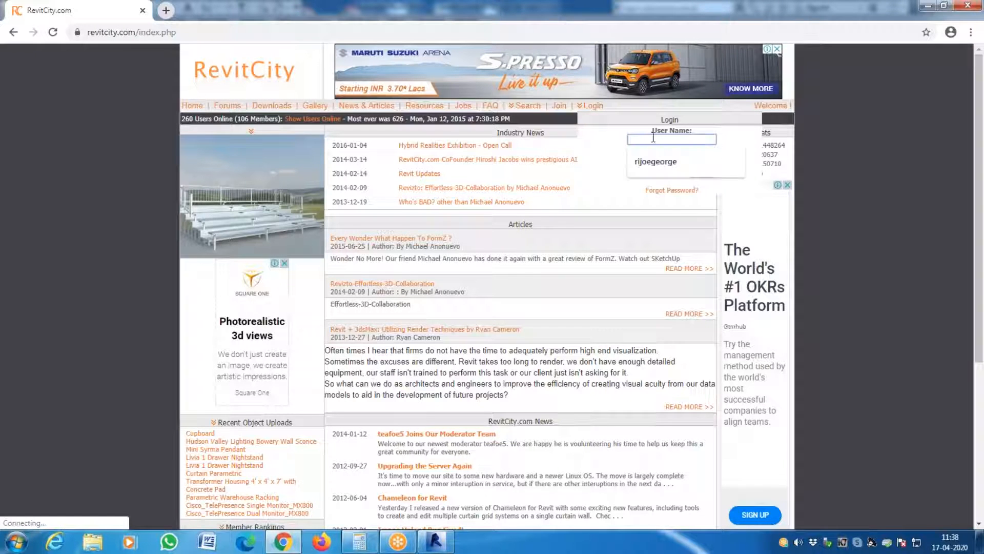
click(684, 160)
click(682, 159)
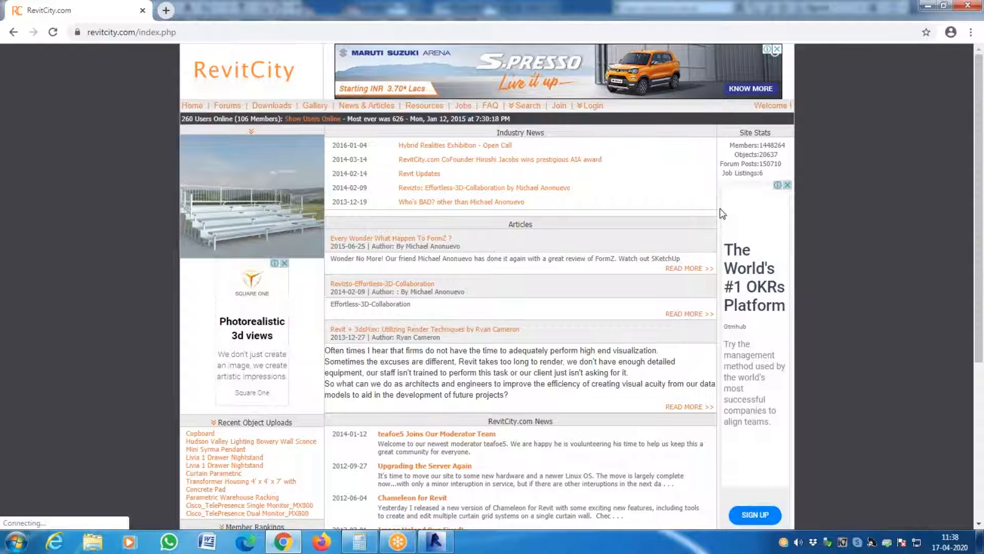
mouse_move(590, 106)
click(662, 158)
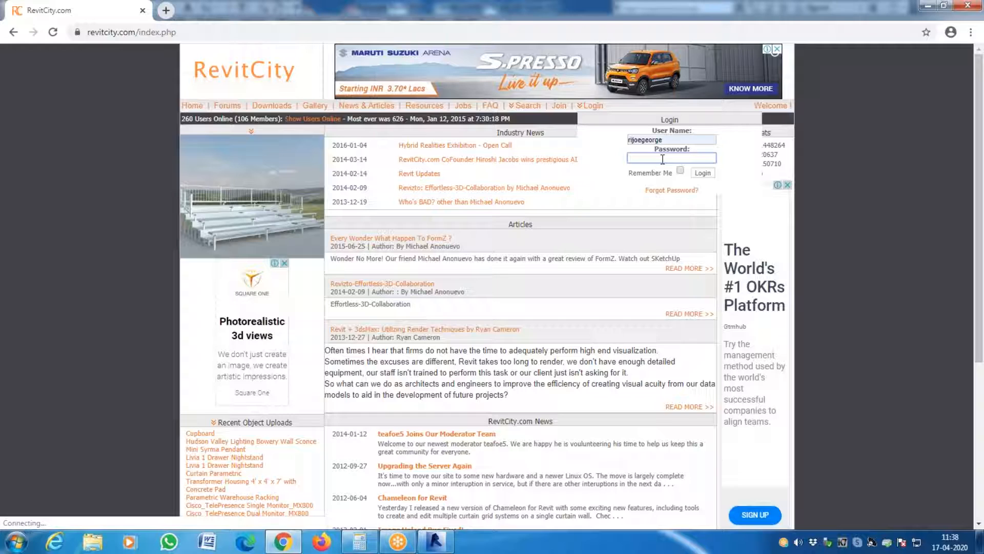
text(••••••)
click(707, 173)
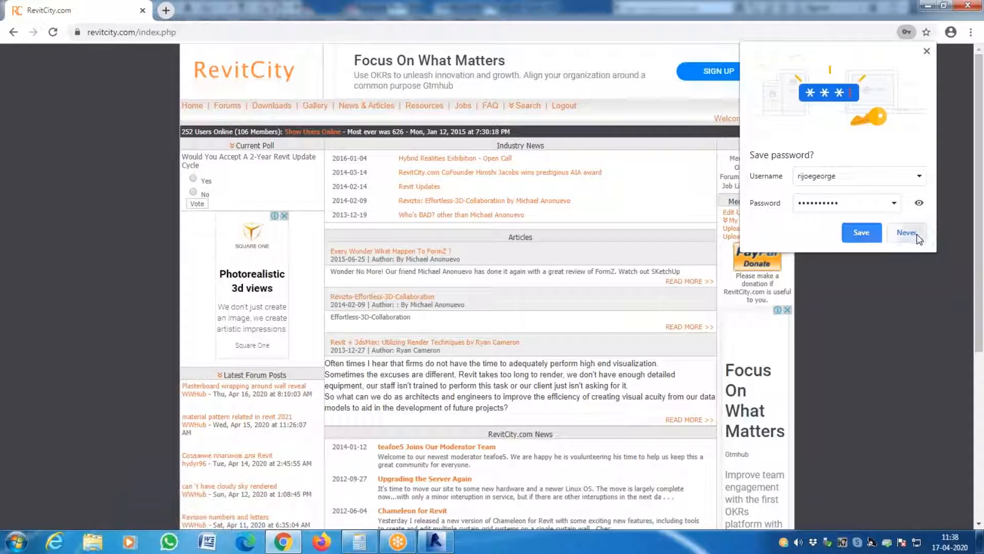
click(917, 237)
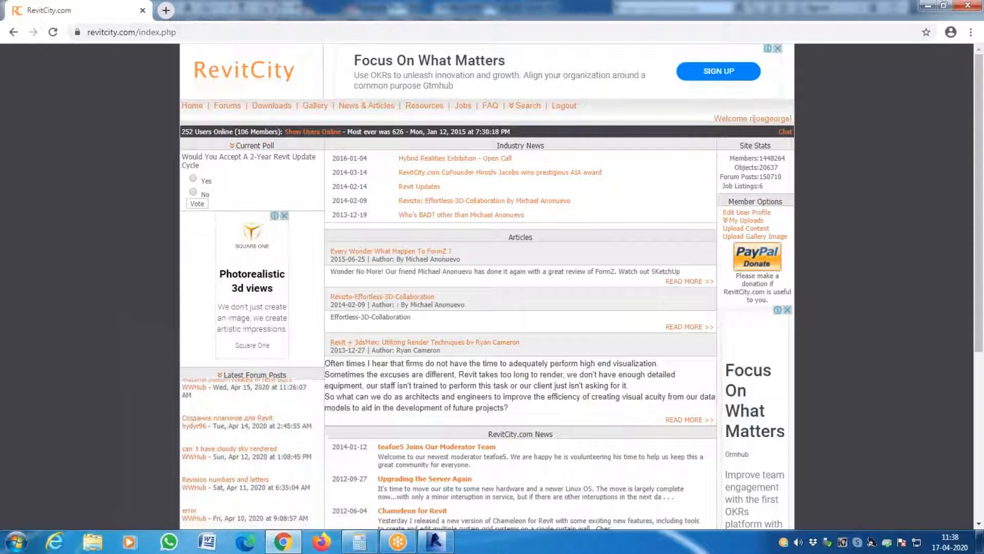
- Open the site's downloads section and search the objects for the keyword "chair"
scroll(306, 289, down, 5)
scroll(308, 292, up, 5)
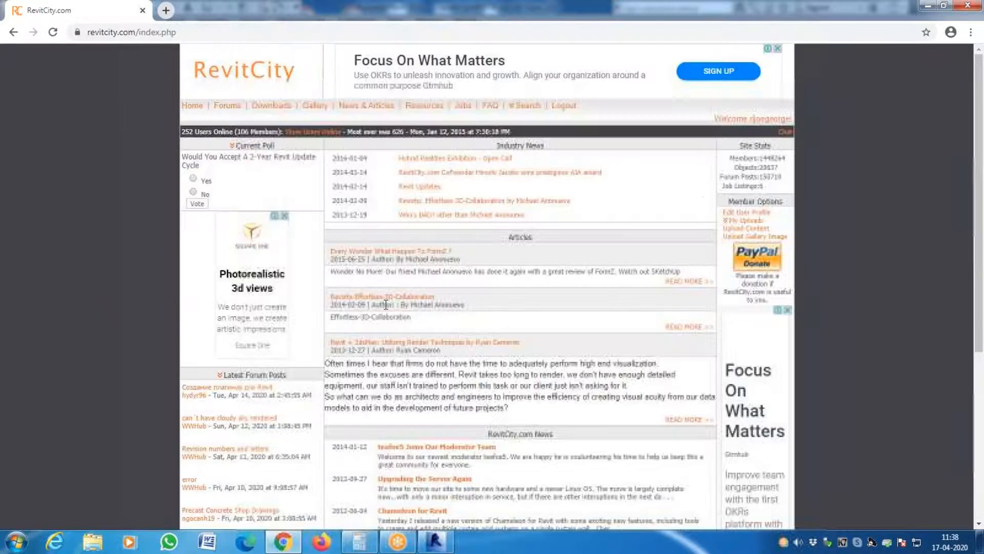
click(284, 106)
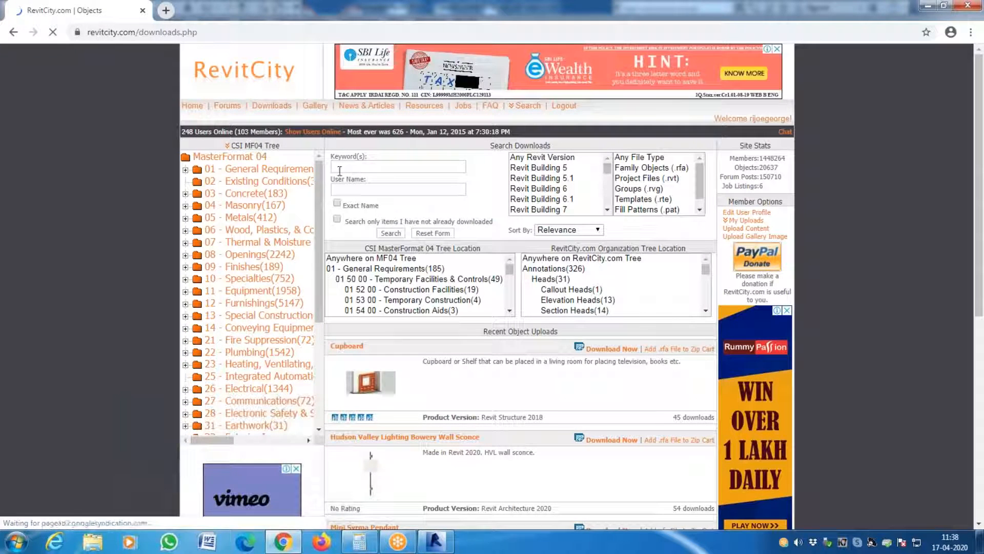
click(418, 171)
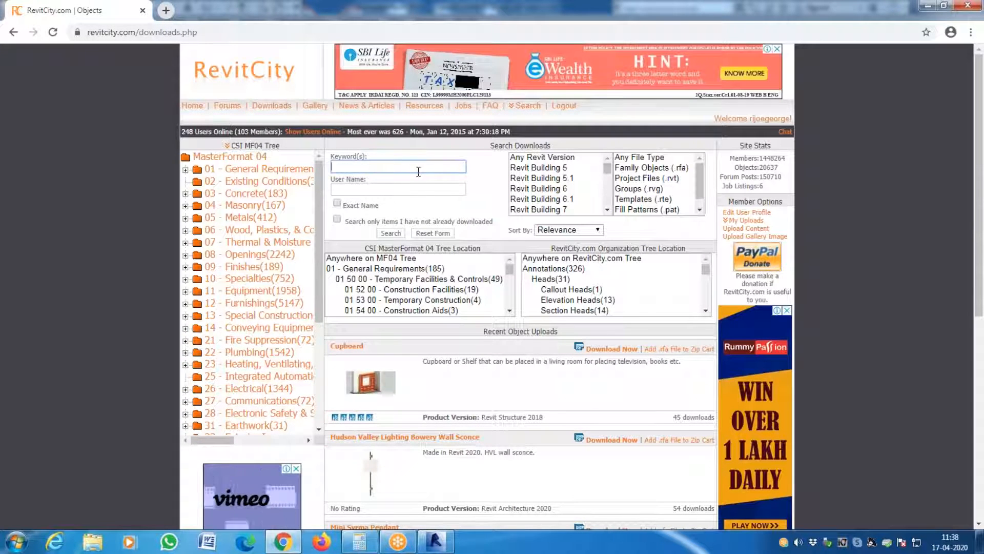
text(chair)
key(Return)
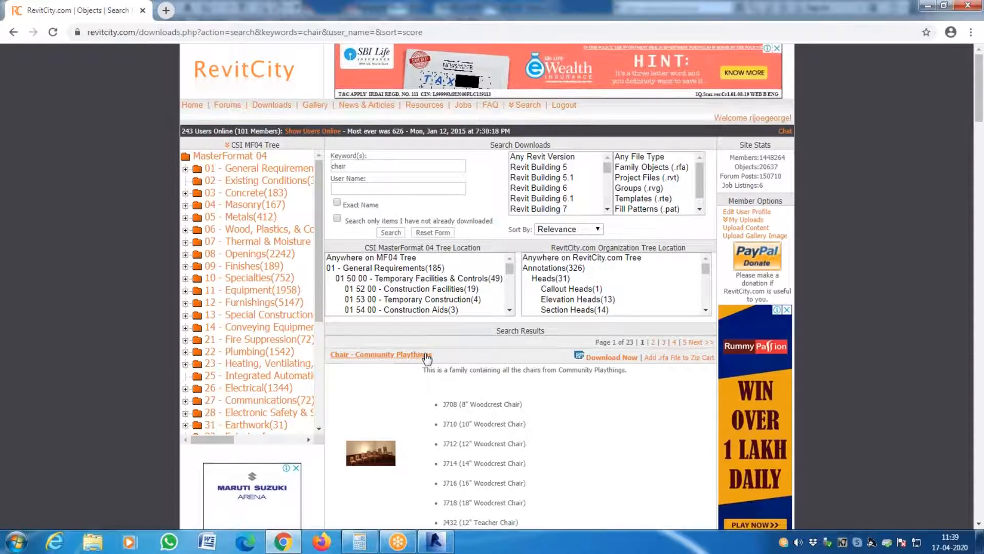
- Browse the chair search results, comparing the previews, descriptions and product versions of the available families
scroll(425, 355, down, 7)
scroll(357, 349, down, 4)
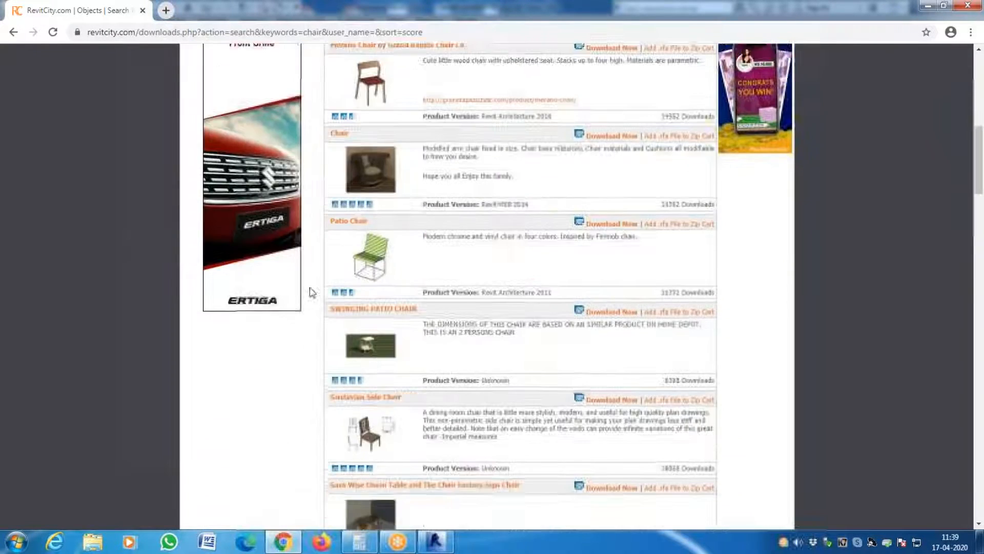
scroll(369, 341, up, 1)
scroll(403, 322, down, 5)
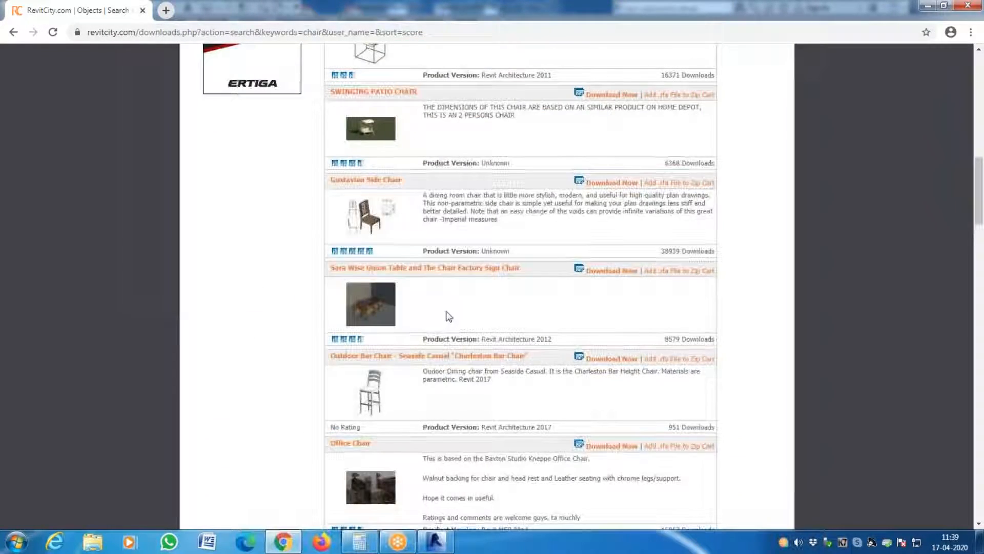
scroll(407, 378, down, 5)
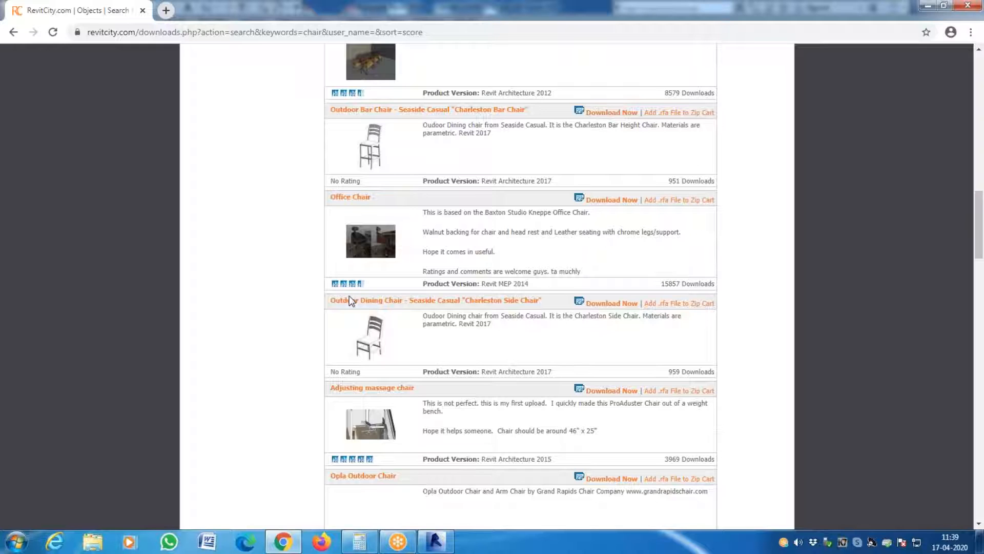
scroll(359, 318, down, 10)
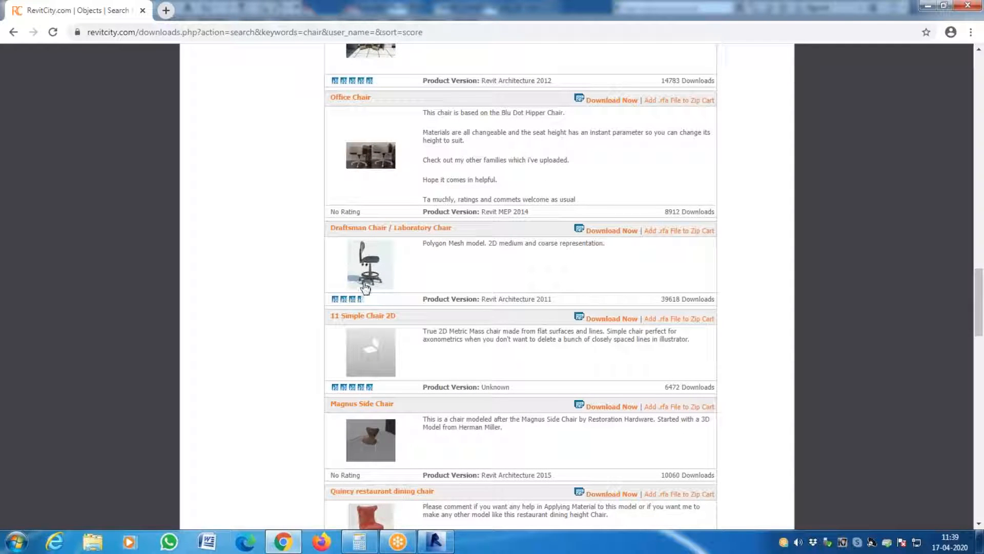
scroll(348, 308, down, 4)
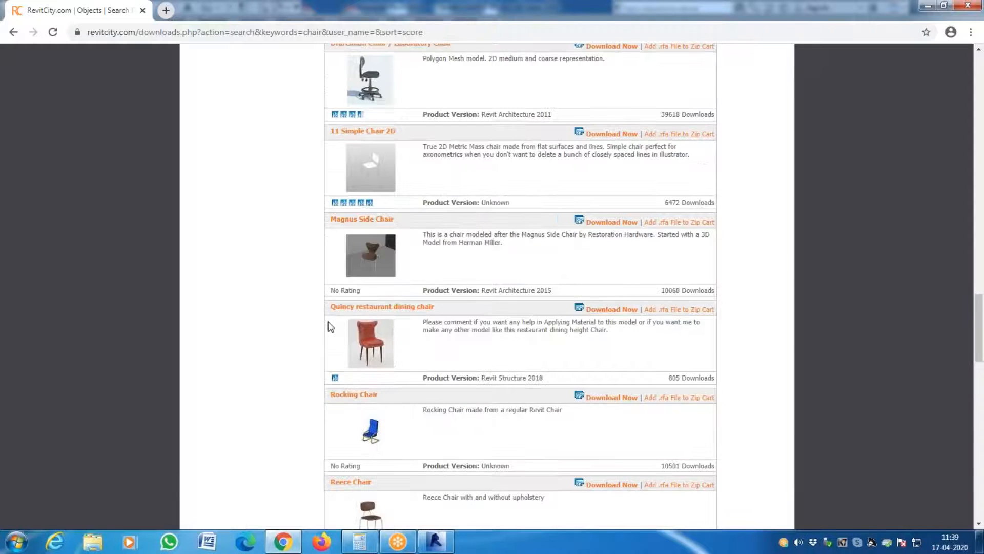
scroll(329, 322, down, 1)
scroll(329, 322, down, 3)
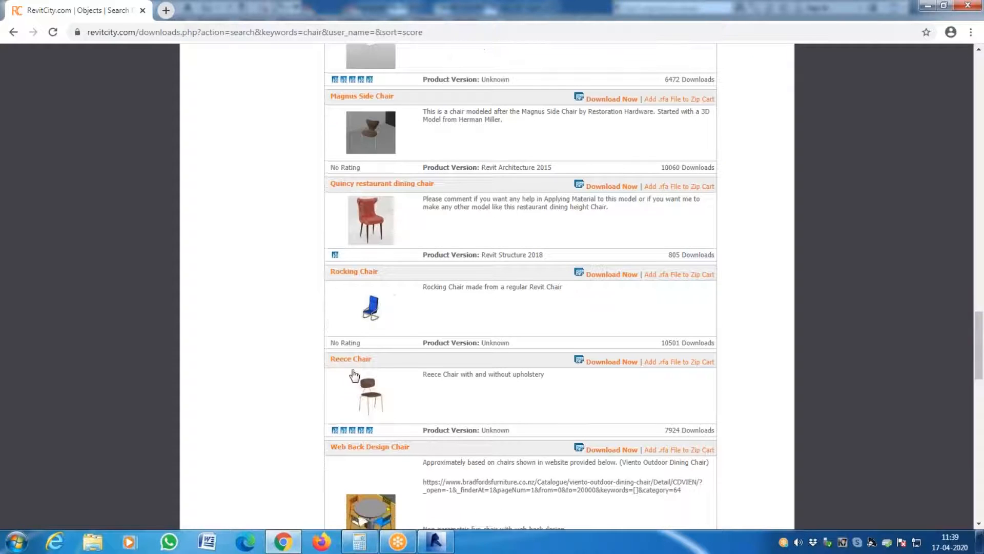
scroll(338, 328, down, 5)
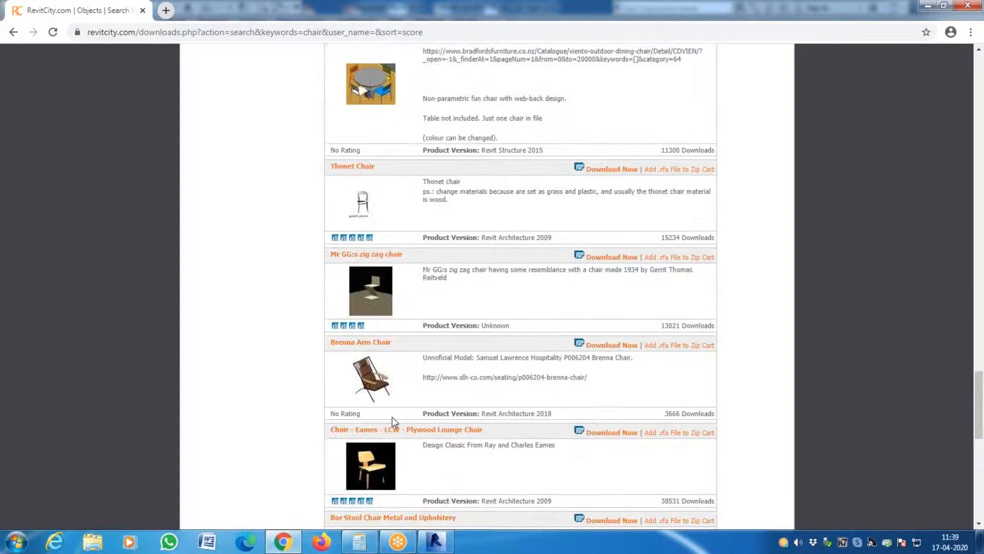
scroll(357, 385, down, 3)
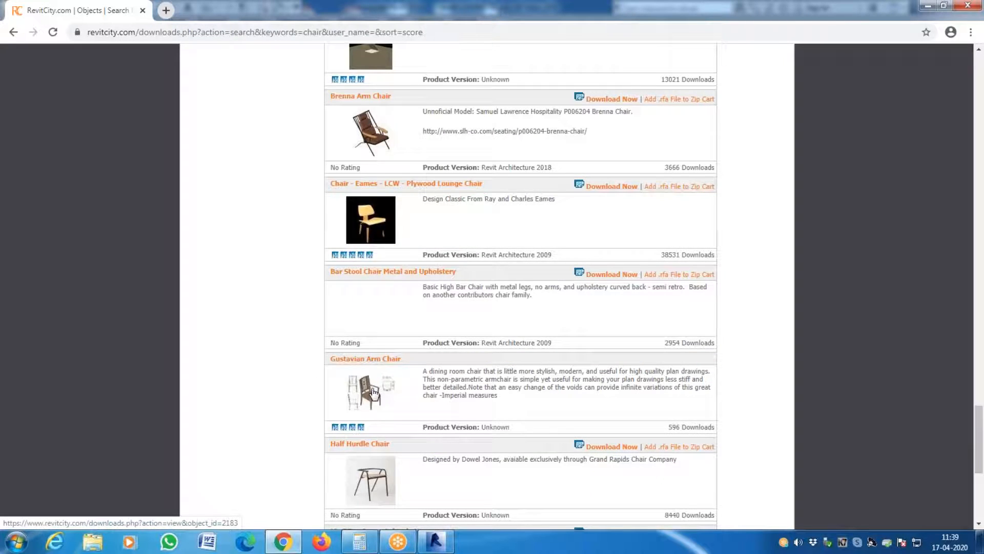
scroll(373, 392, down, 5)
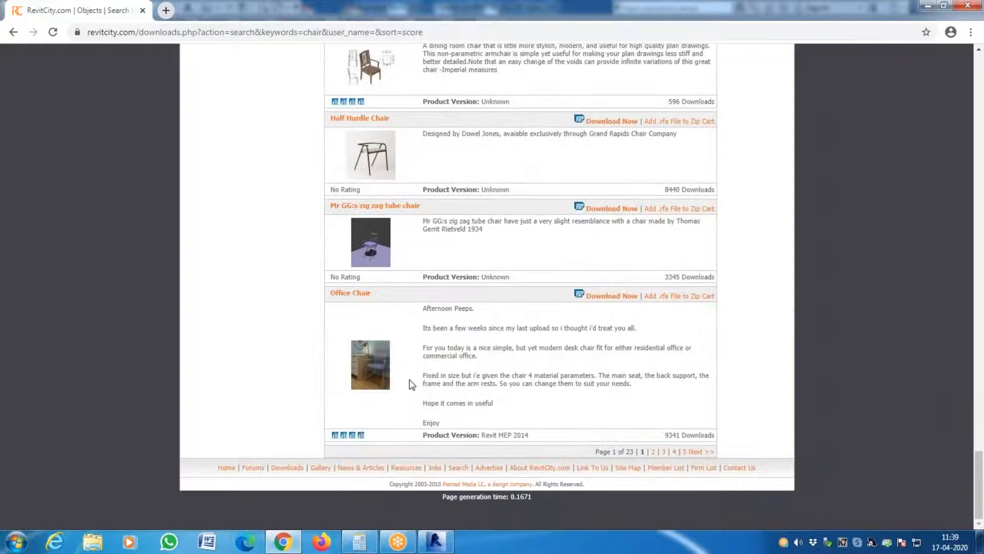
scroll(410, 384, up, 20)
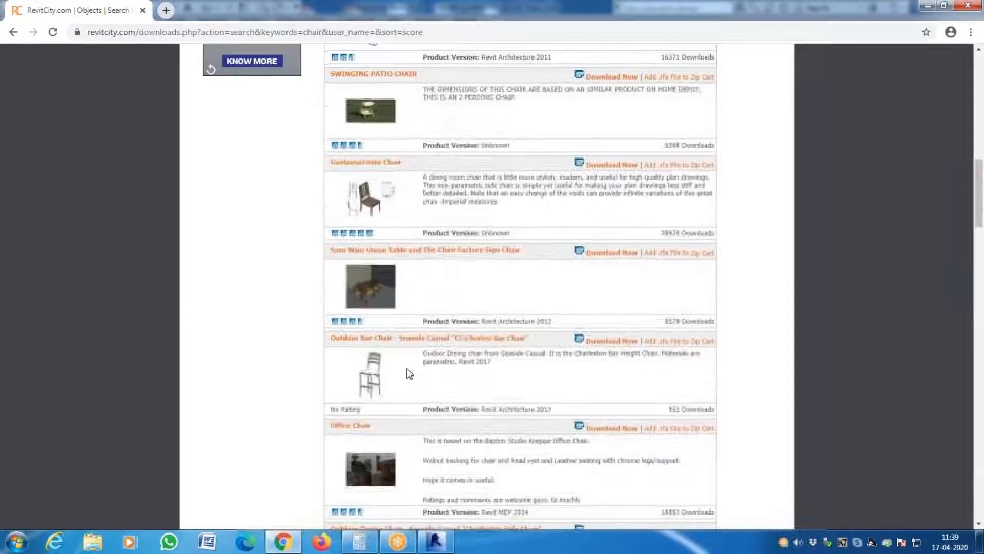
scroll(410, 374, up, 5)
scroll(407, 373, down, 4)
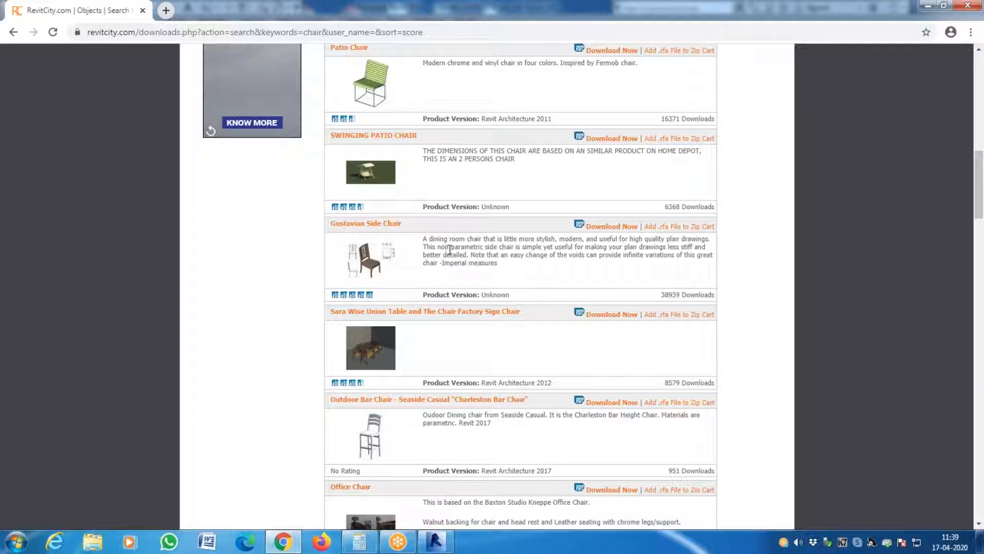
- Download the Gustavian Side Chair family, and download it again through the direct link on the download page
click(630, 228)
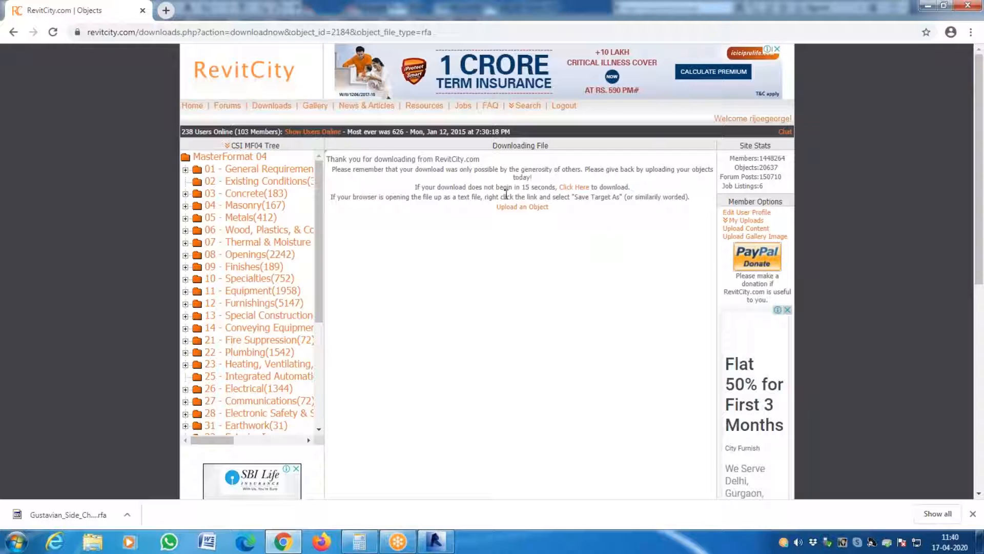
right_click(585, 188)
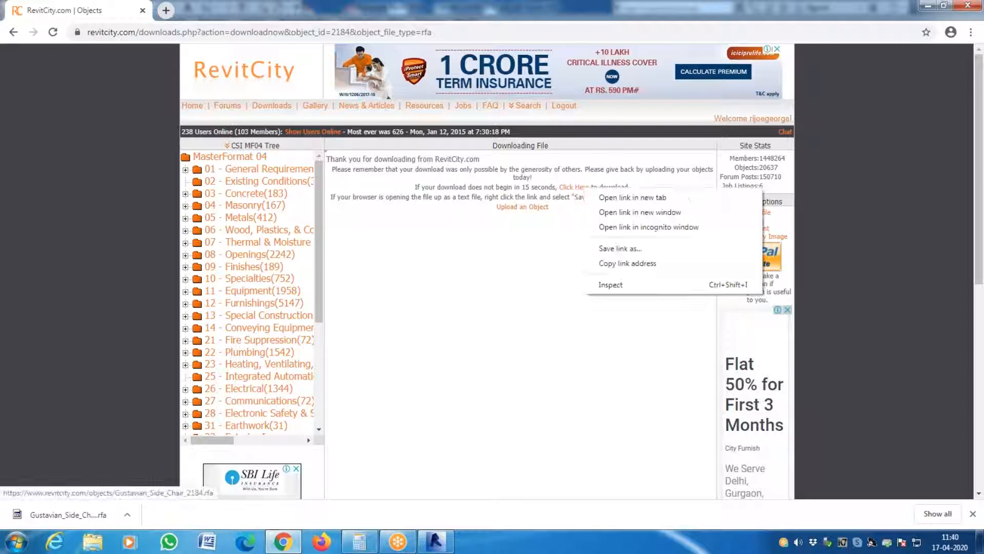
click(586, 189)
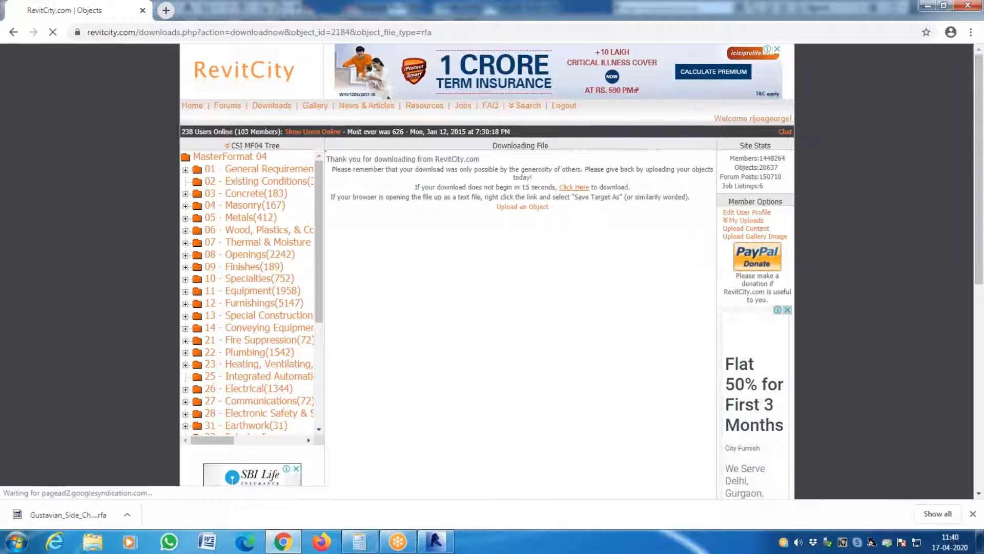
right_click(577, 189)
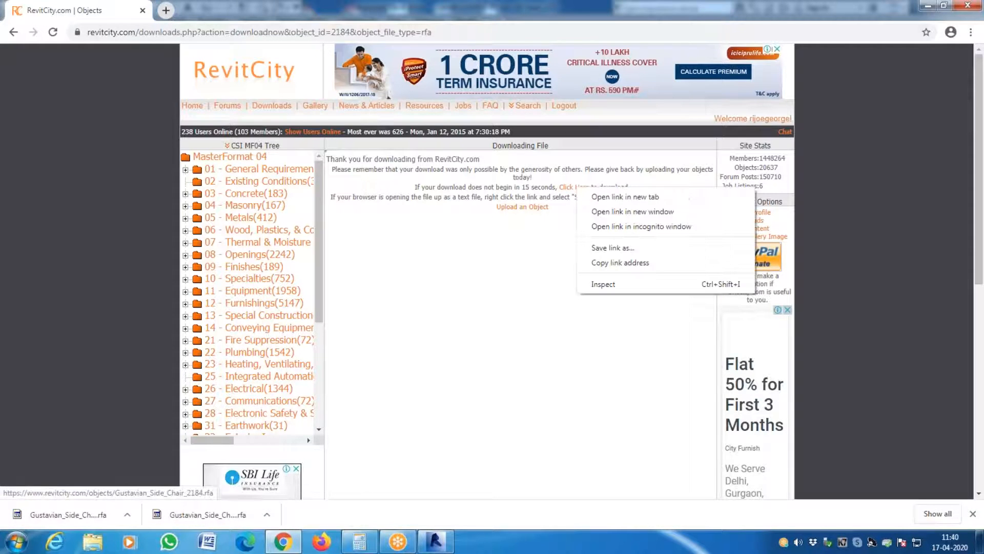
click(629, 249)
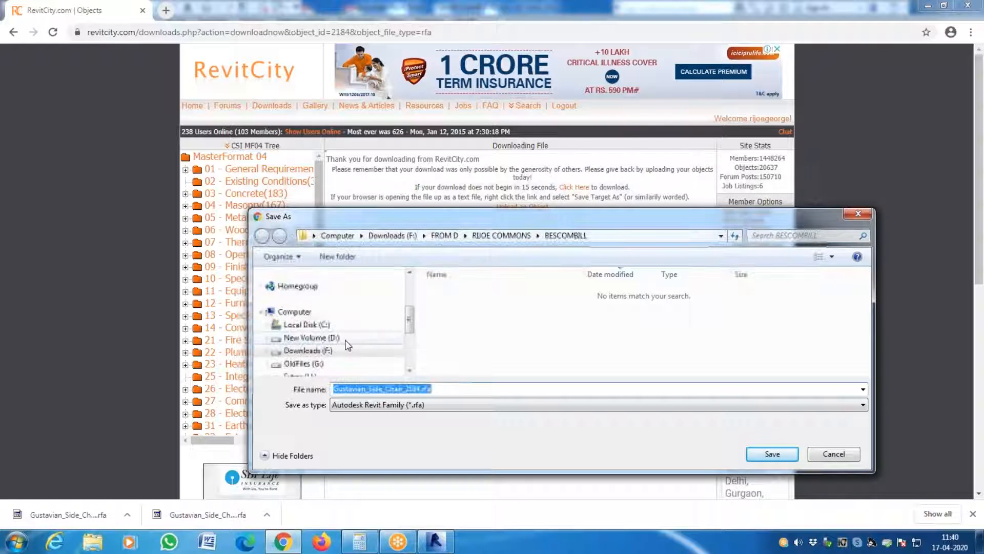
mouse_move(412, 324)
mouse_down()
mouse_move(411, 281)
mouse_move(411, 336)
mouse_up()
key(Escape)
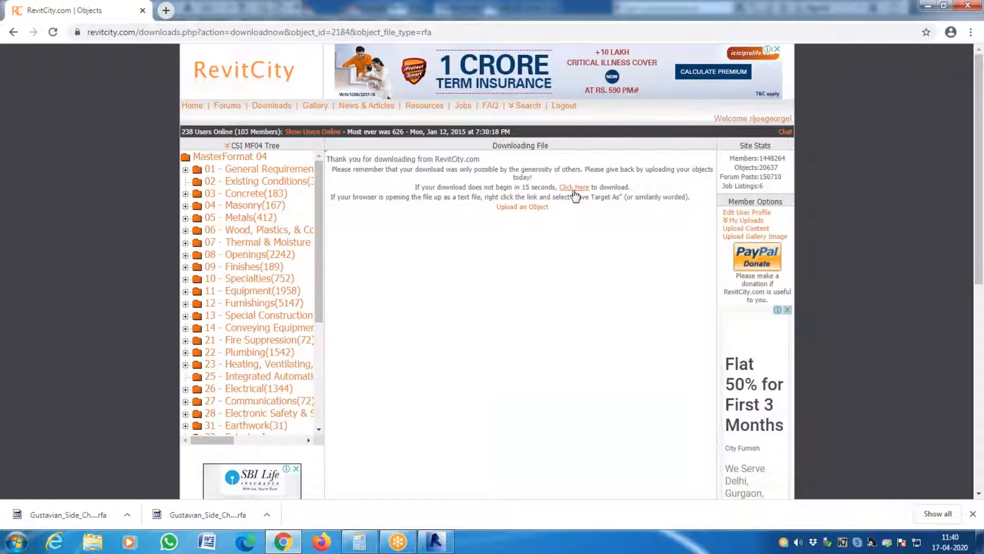
- Start saving the linked Gustavian Side Chair family to a chosen location and browse to Local Disk (C:)
right_click(575, 190)
click(603, 251)
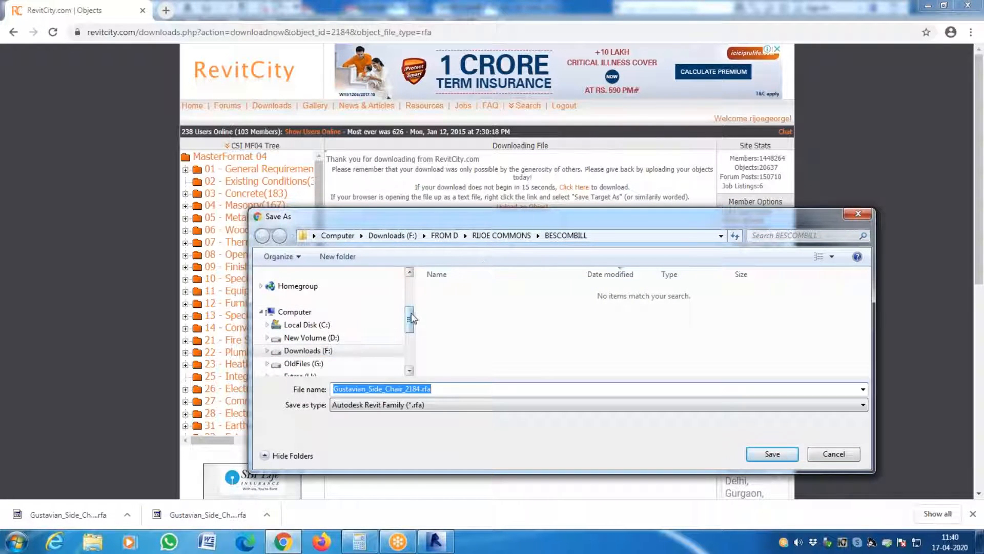
drag(411, 313, 415, 279)
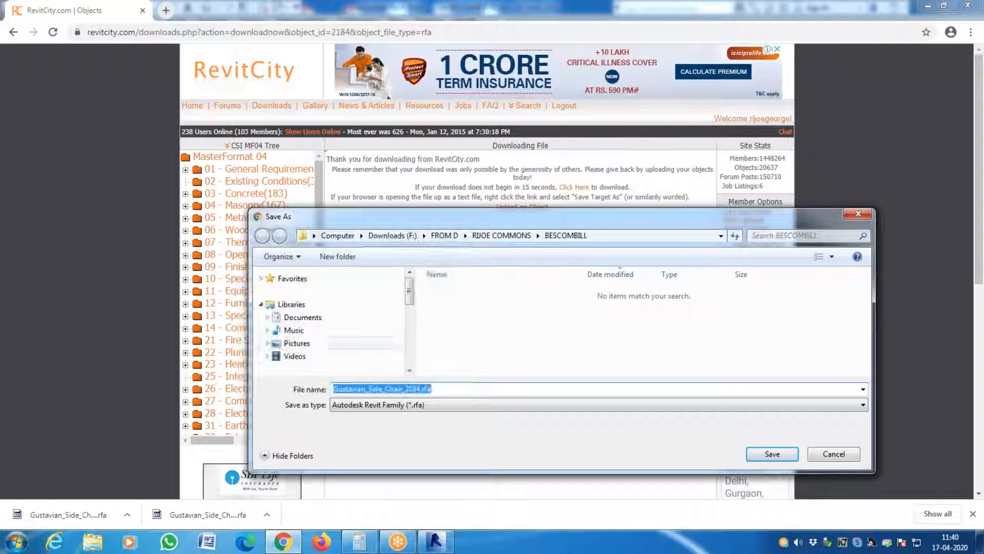
drag(409, 291, 410, 325)
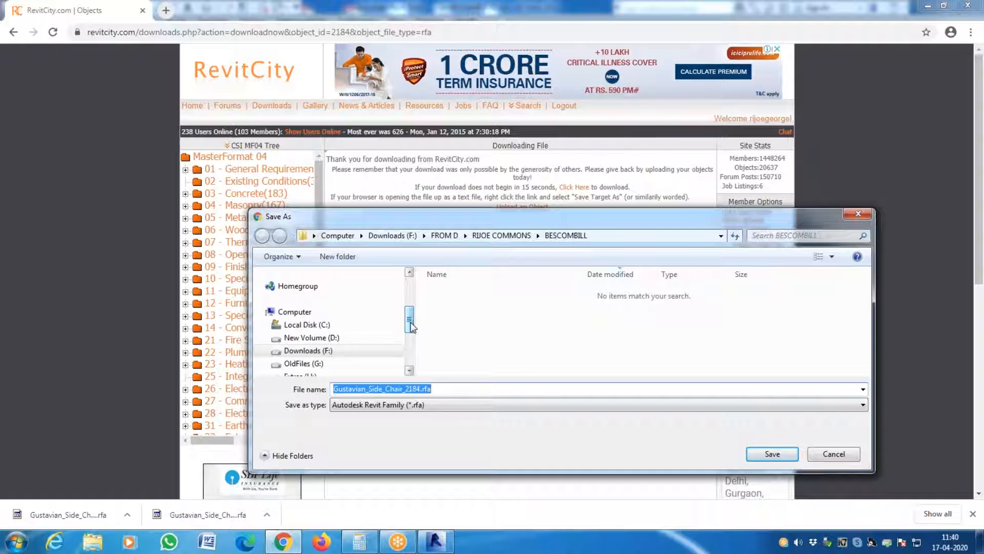
click(317, 325)
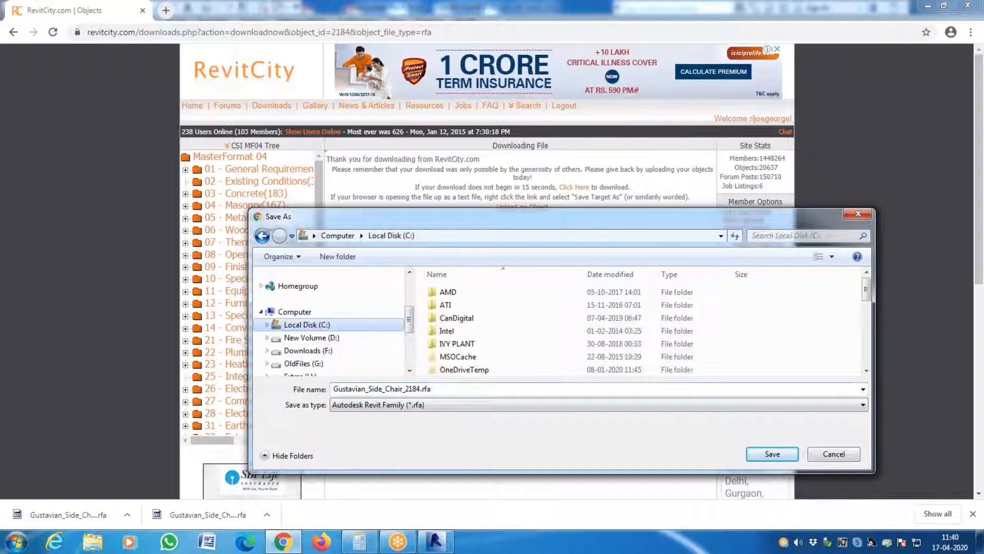
- Browse the save location for the chair family to the US Metric folder under RVT 2014 > Libraries on Local Disk (C:)
click(433, 345)
scroll(466, 335, down, 4)
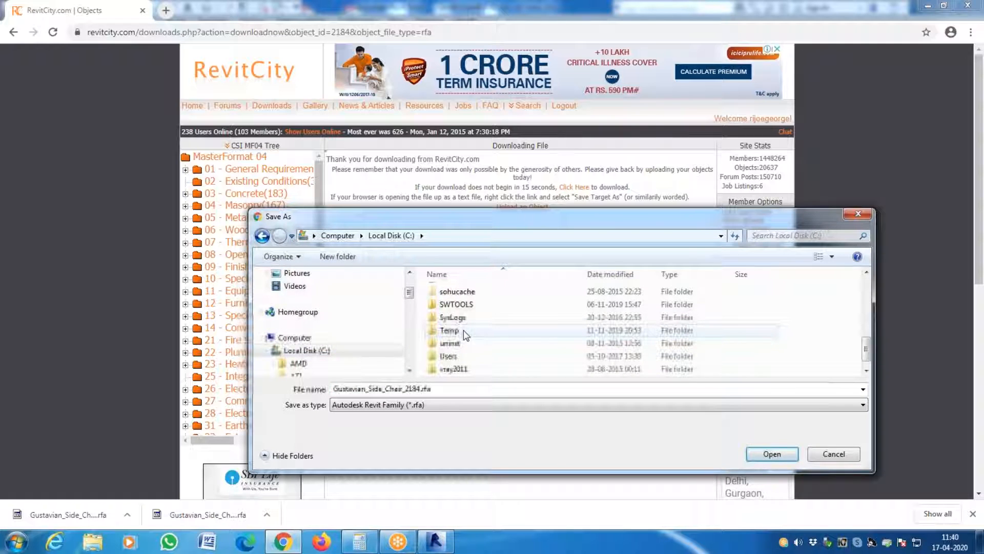
scroll(459, 336, up, 7)
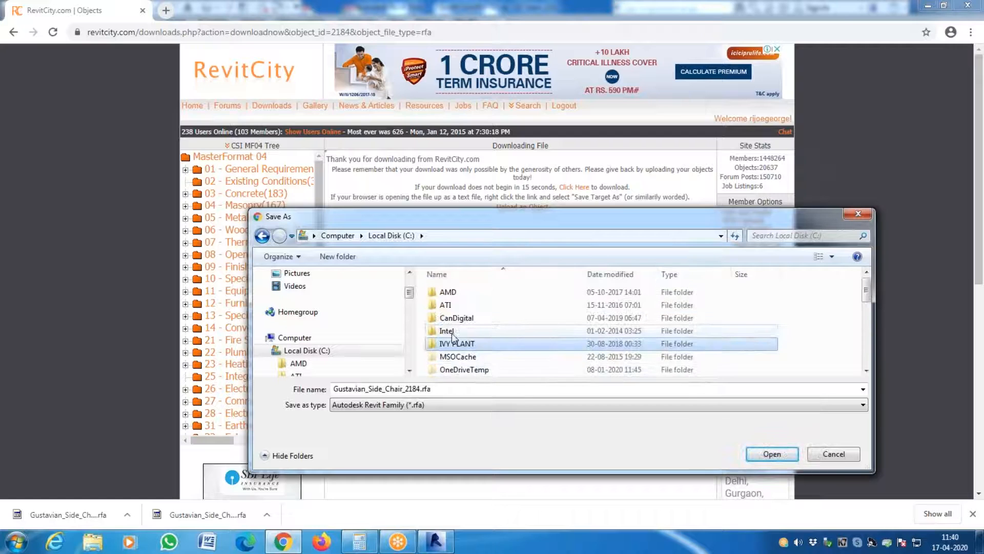
scroll(453, 336, down, 5)
double_click(449, 316)
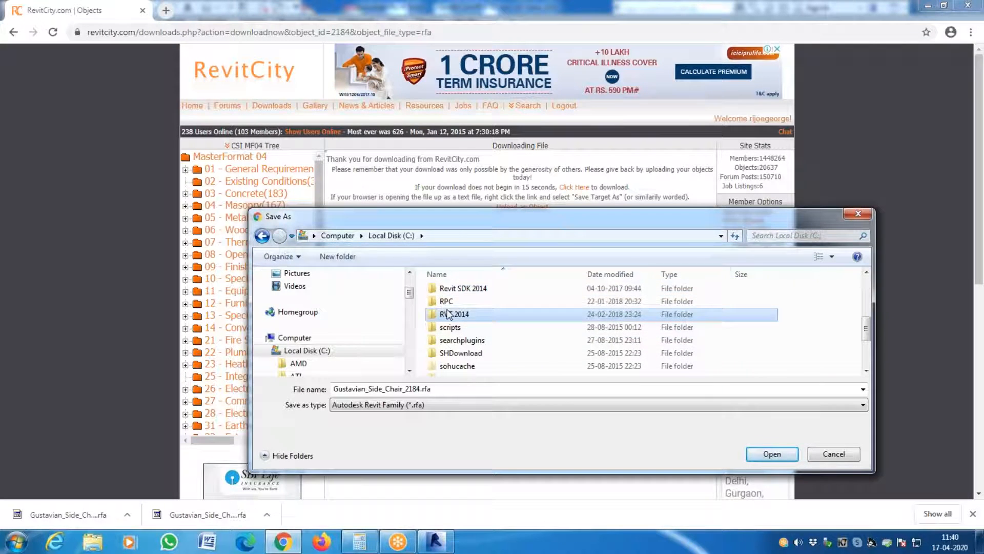
double_click(466, 316)
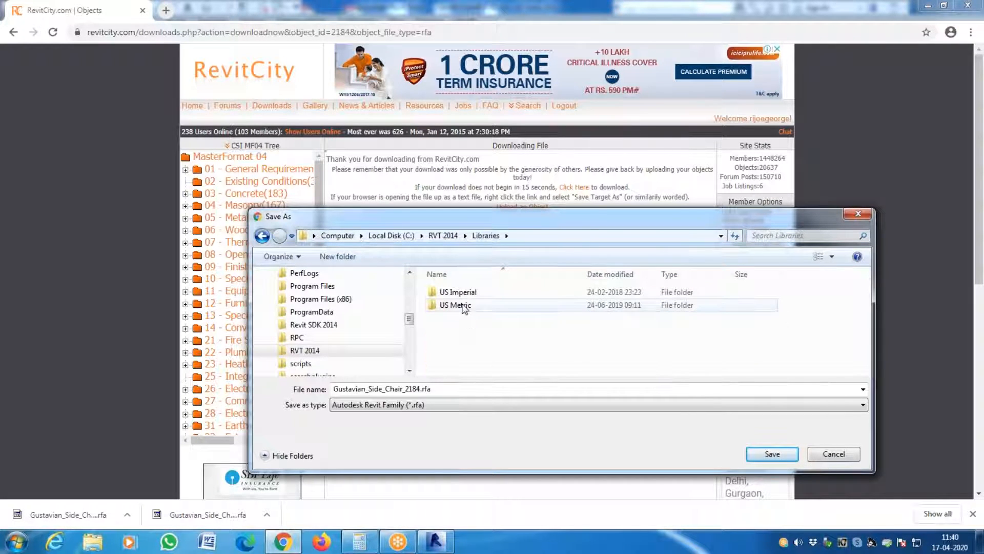
double_click(463, 308)
- Save Gustavian_Side_Chair_2184.rfa in the Furniture > Seating folder of the US Metric library
scroll(466, 323, down, 2)
scroll(466, 323, down, 1)
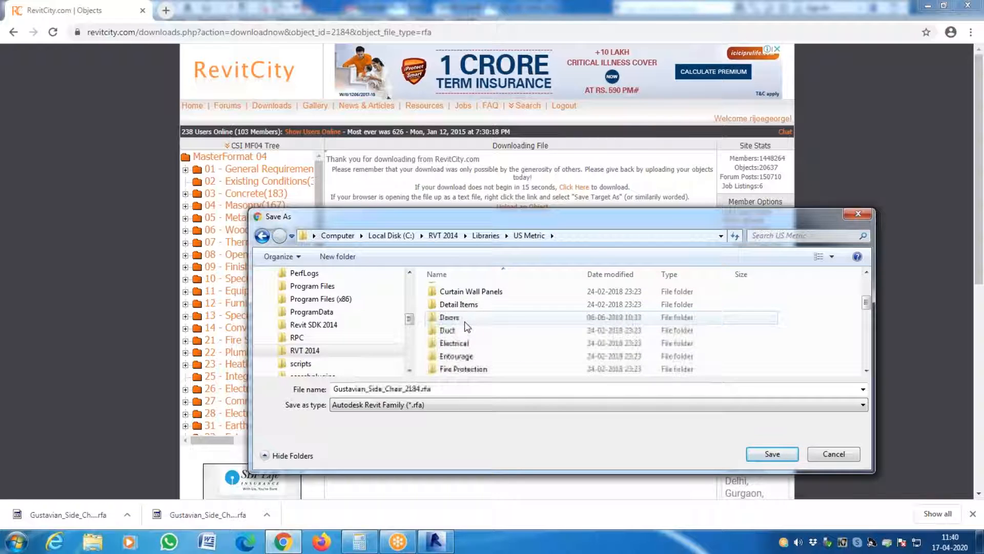
scroll(461, 319, up, 1)
click(460, 319)
scroll(460, 318, down, 3)
double_click(454, 300)
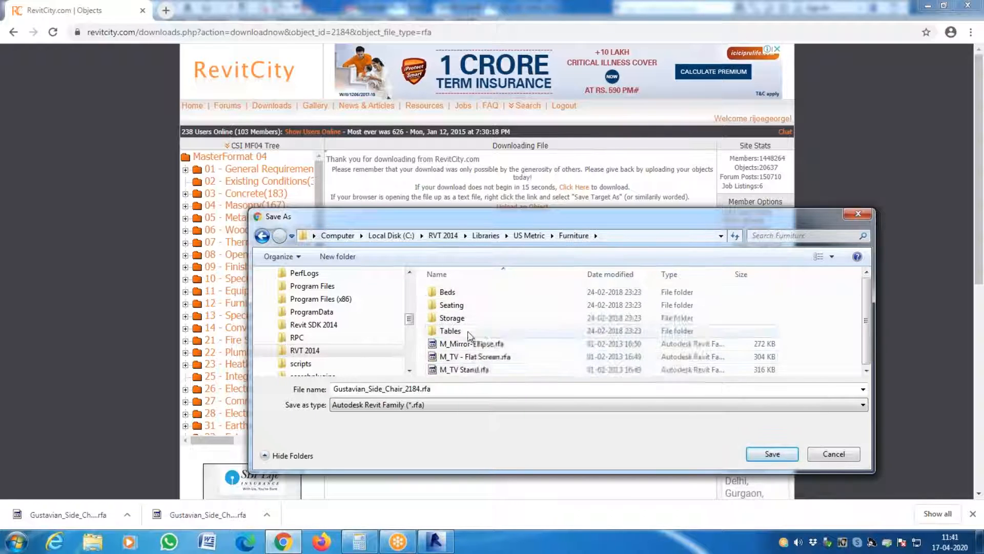
click(461, 307)
double_click(460, 307)
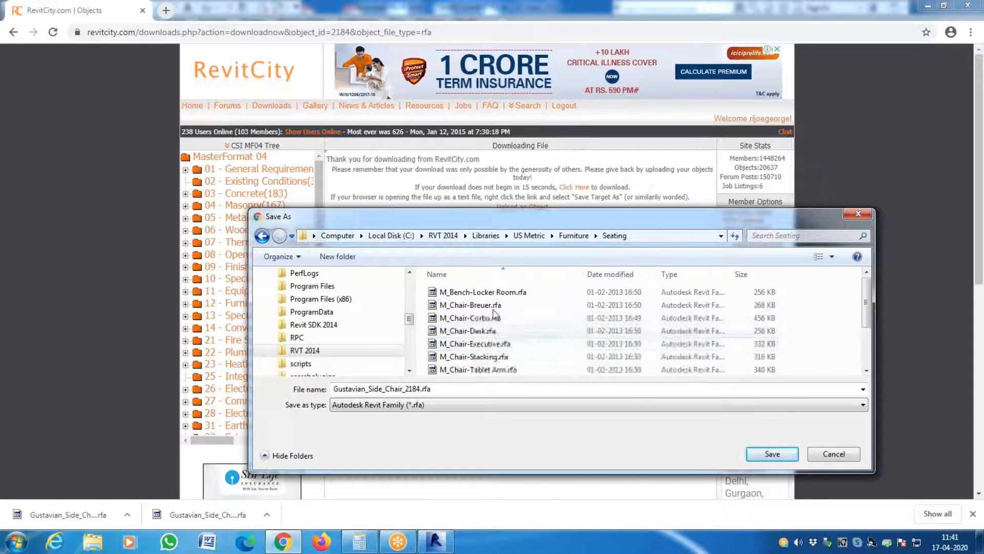
drag(490, 211, 345, 154)
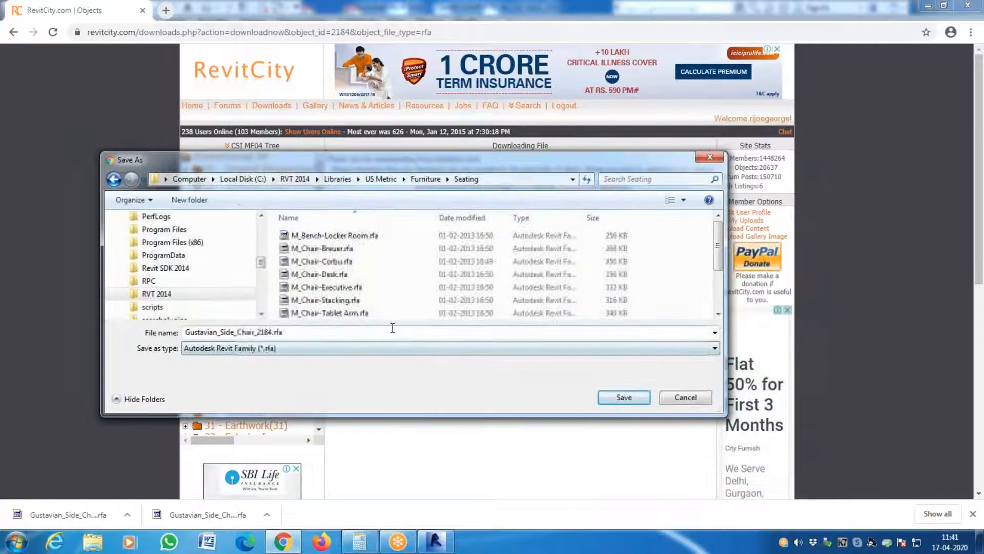
click(611, 395)
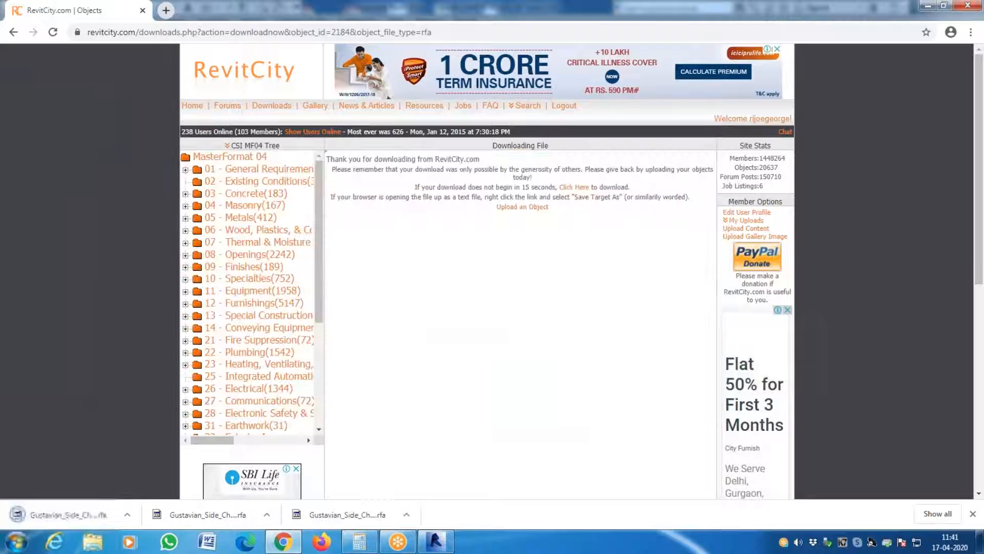
- Switch to Revit, start loading a family and browse to the US Metric library under C: > RVT 2014 > Libraries
mouse_move(425, 547)
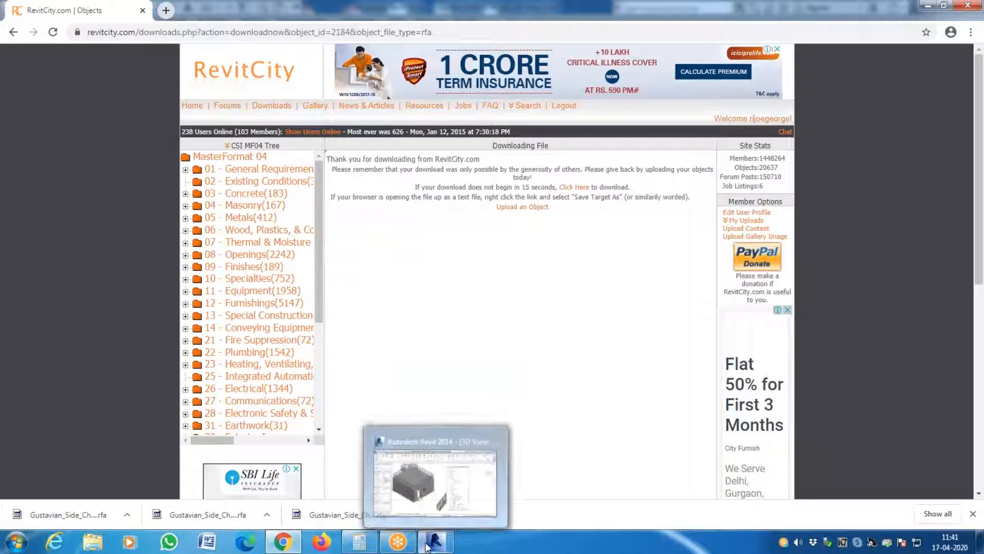
click(435, 483)
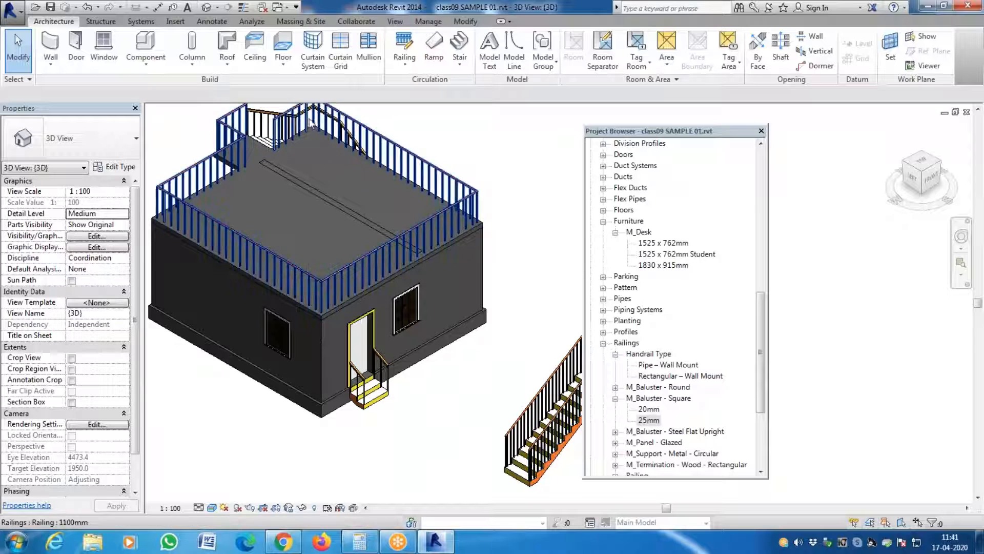
click(176, 21)
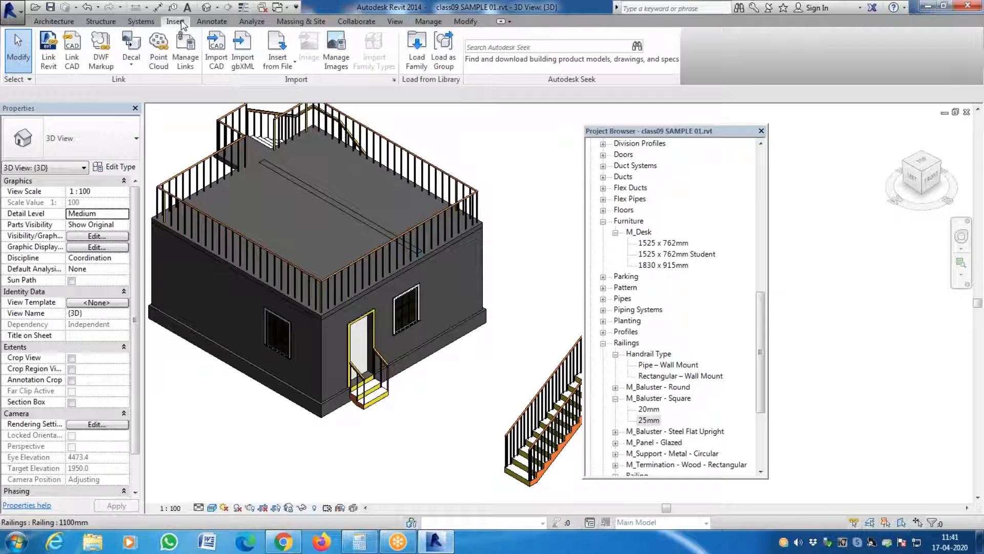
click(416, 48)
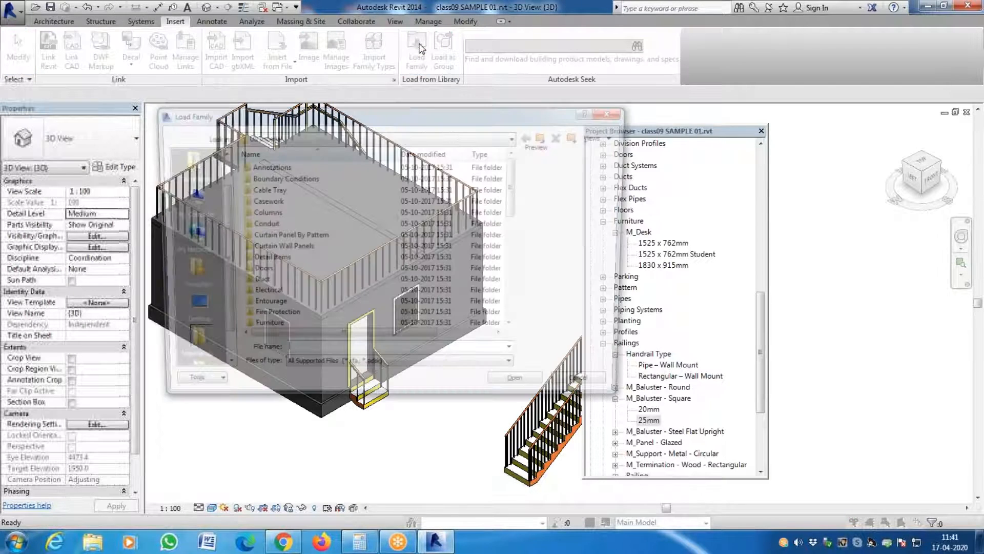
click(324, 138)
scroll(308, 169, up, 2)
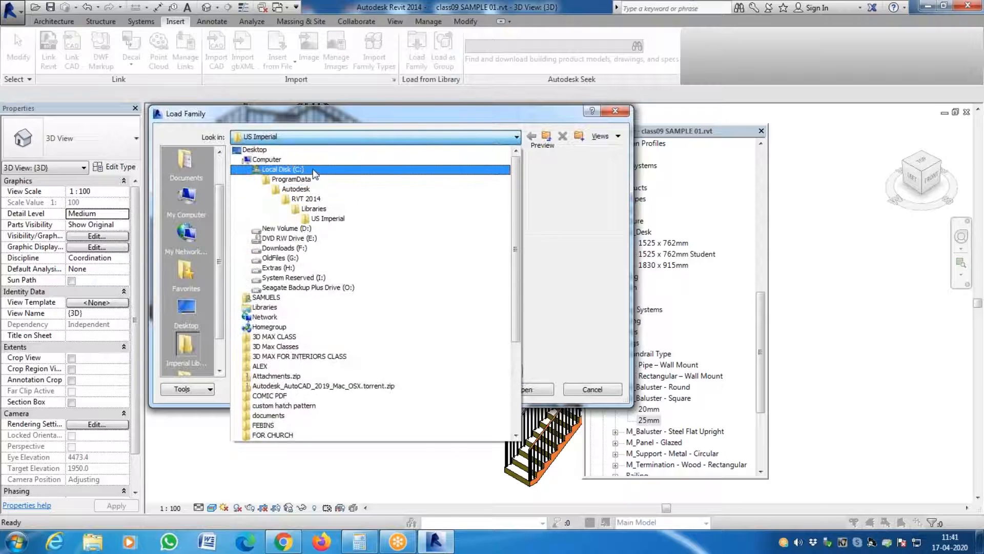
click(314, 173)
double_click(262, 318)
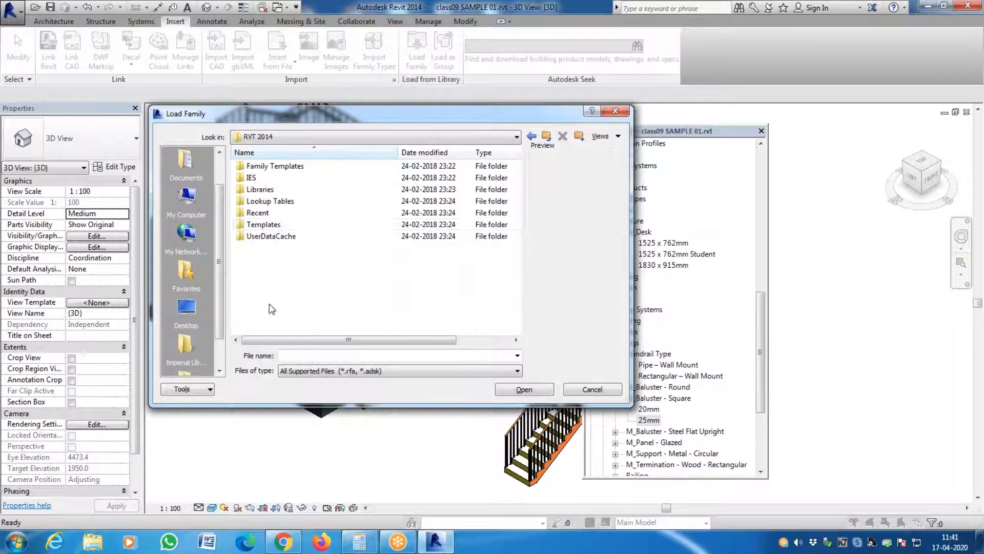
double_click(264, 189)
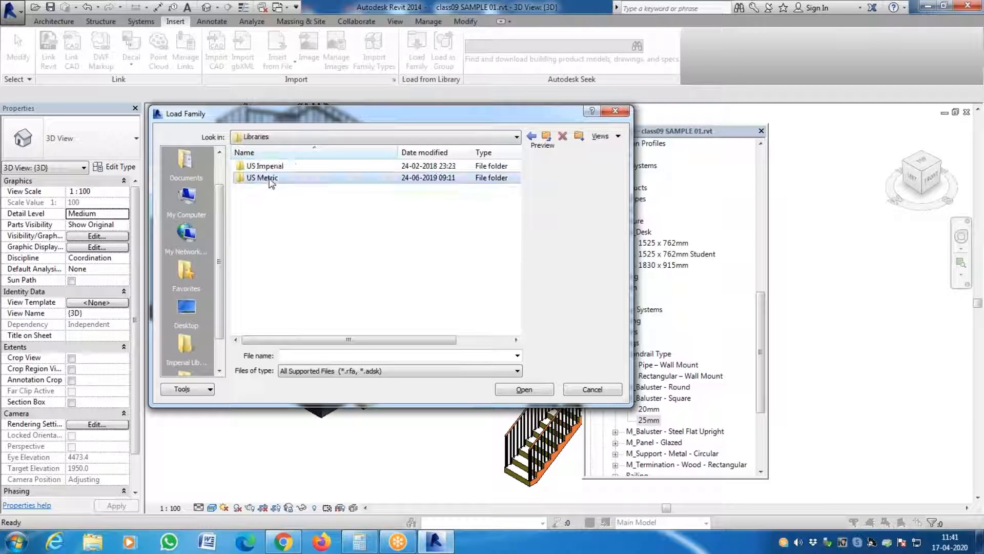
double_click(266, 178)
- Load Gustavian_Side_Chair_2184.rfa into the project from the Furniture > Seating folder
click(267, 178)
scroll(266, 178, down, 5)
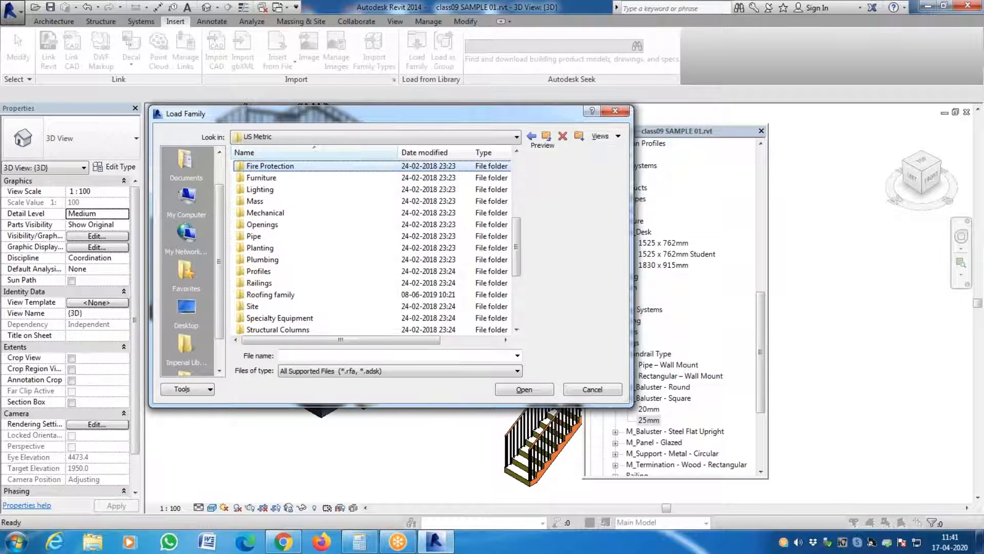
double_click(266, 178)
double_click(269, 178)
click(279, 167)
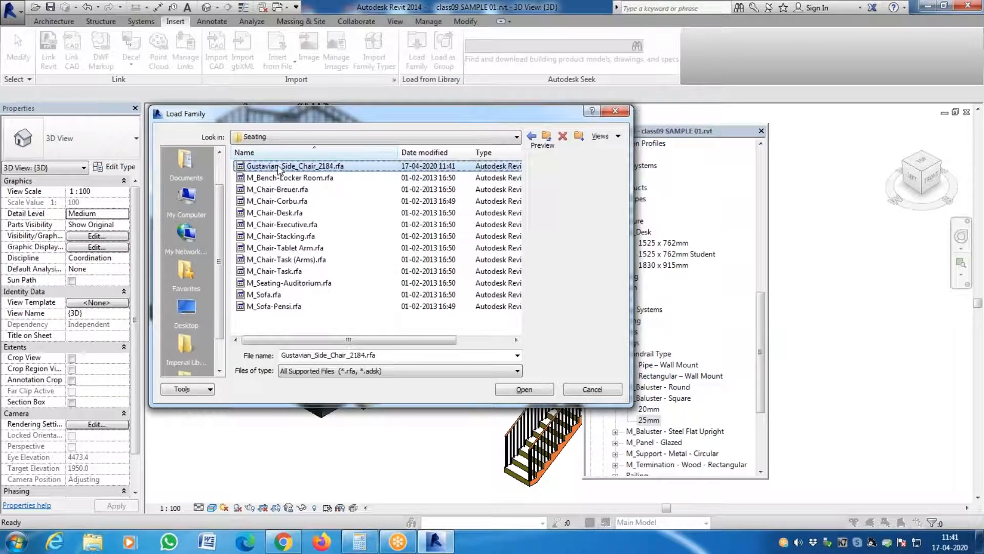
double_click(279, 166)
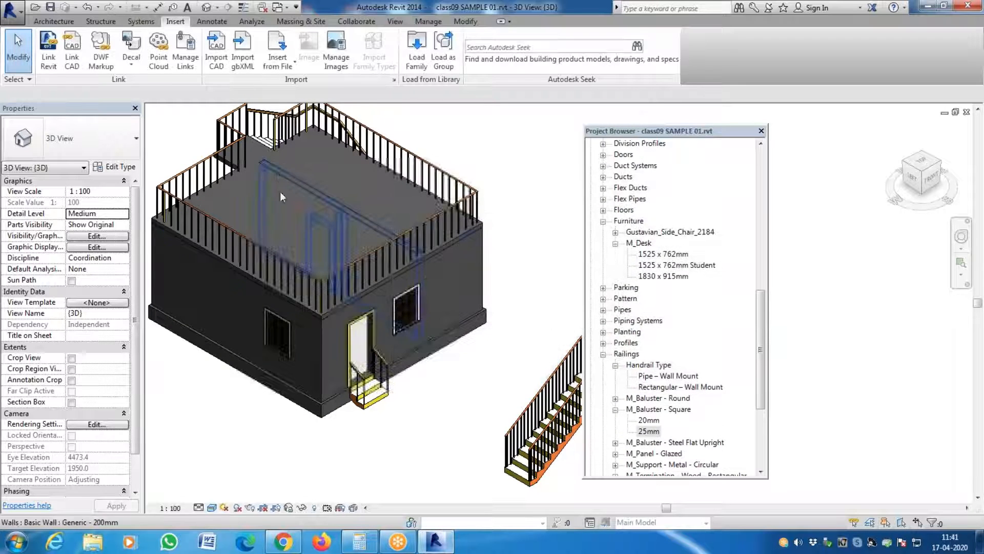
- Collapse the Railings and M_Desk entries in the Project Browser and expand the Gustavian_Side_Chair_2184 family to list its types
click(604, 354)
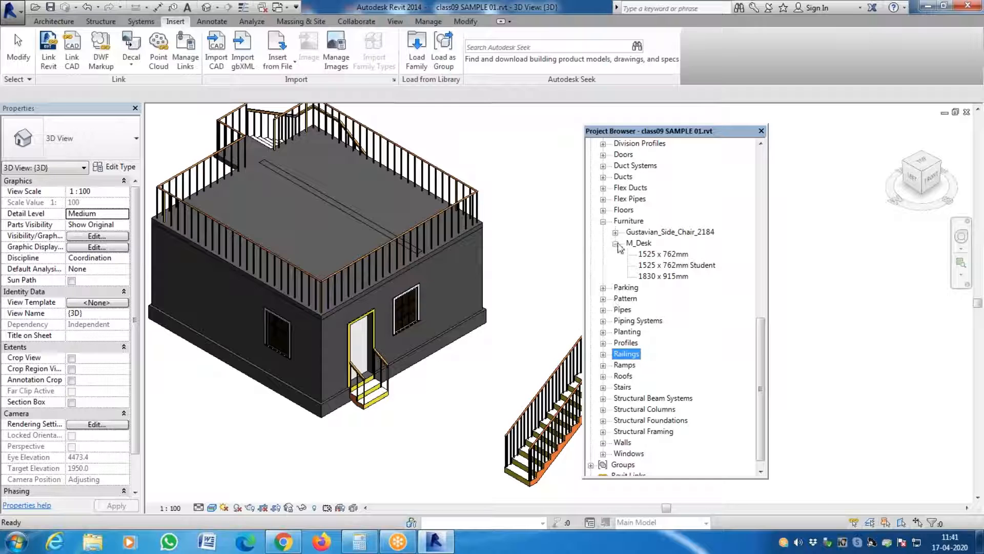
click(616, 244)
click(615, 254)
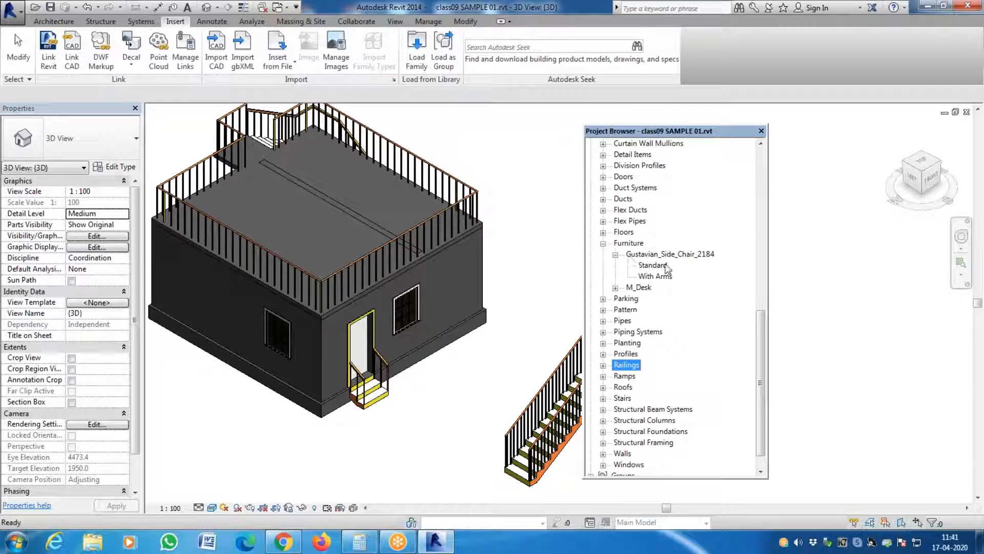
click(654, 266)
click(674, 255)
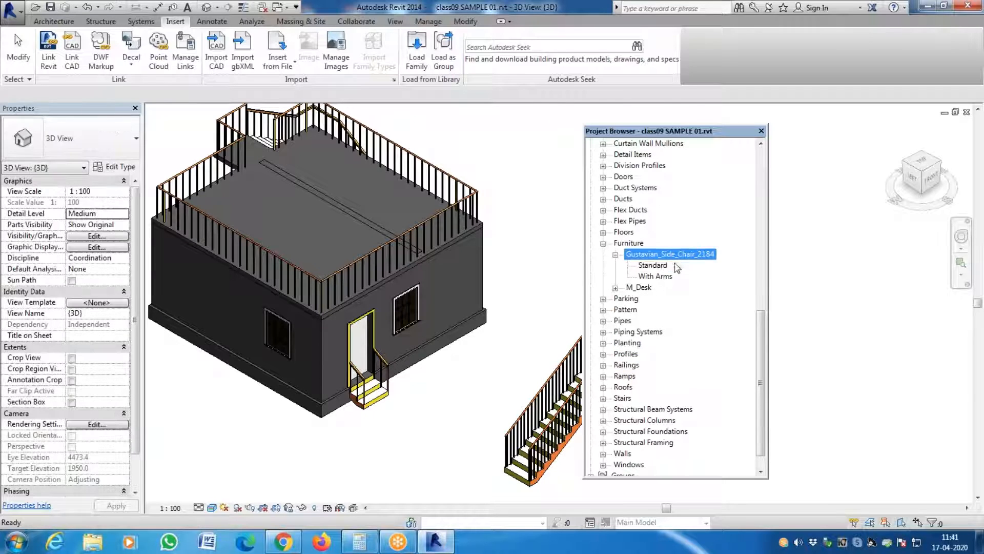
- Place one With Arms chair of the Gustavian family on the ground in front of the entrance steps
click(665, 278)
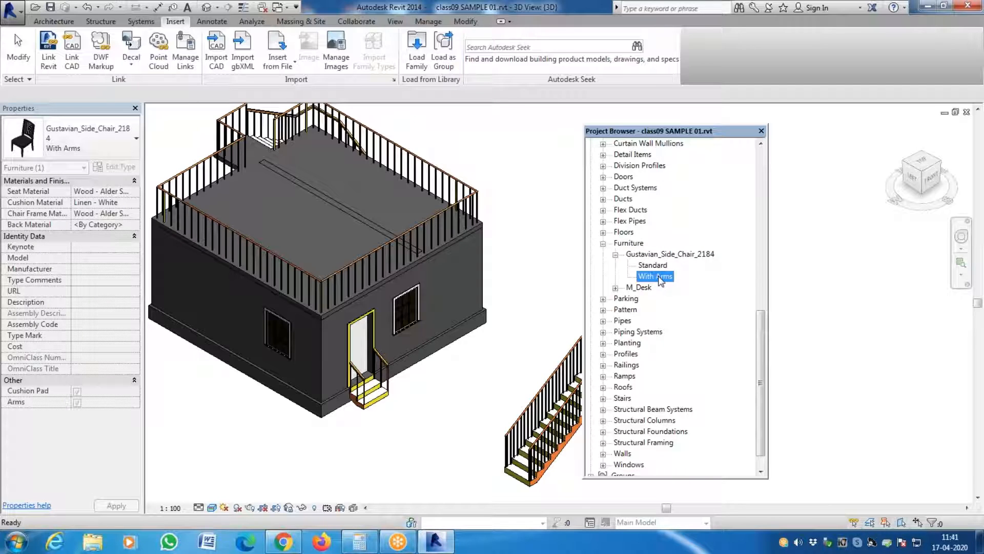
drag(347, 474, 341, 456)
click(365, 452)
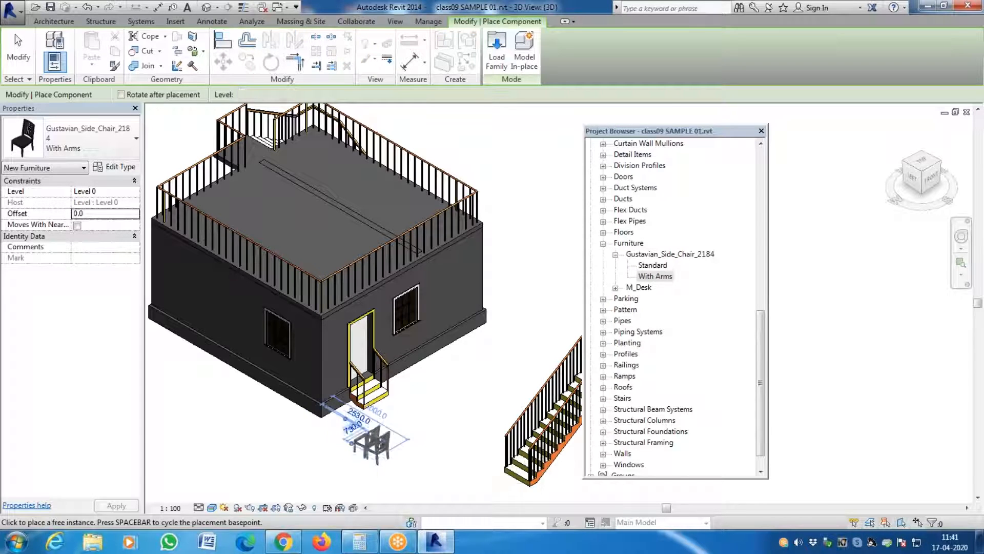
key(Escape)
key(Escape)
scroll(384, 467, up, 1)
scroll(384, 470, up, 2)
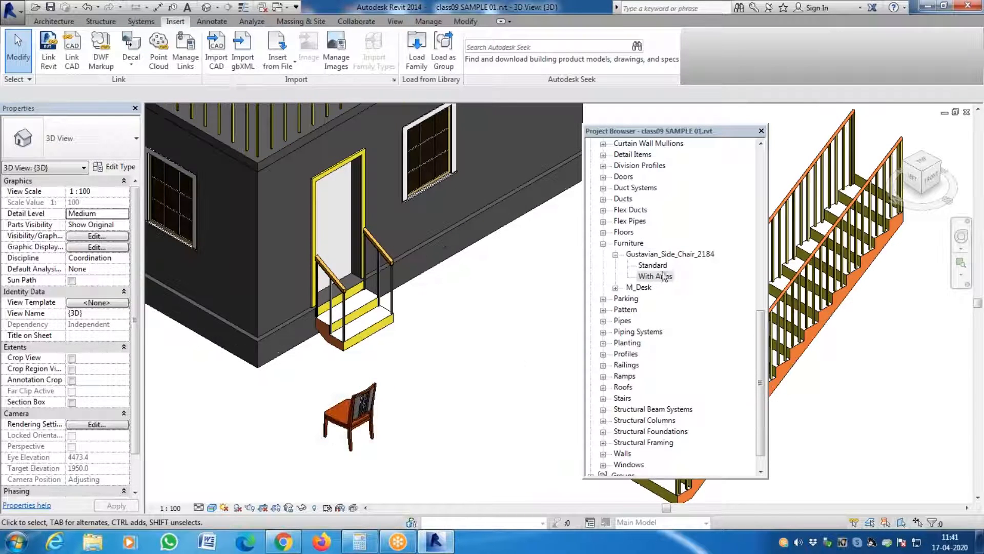
- Place one Standard type Gustavian chair beside the first chair, near the entrance steps
click(657, 266)
drag(460, 389, 430, 403)
click(425, 405)
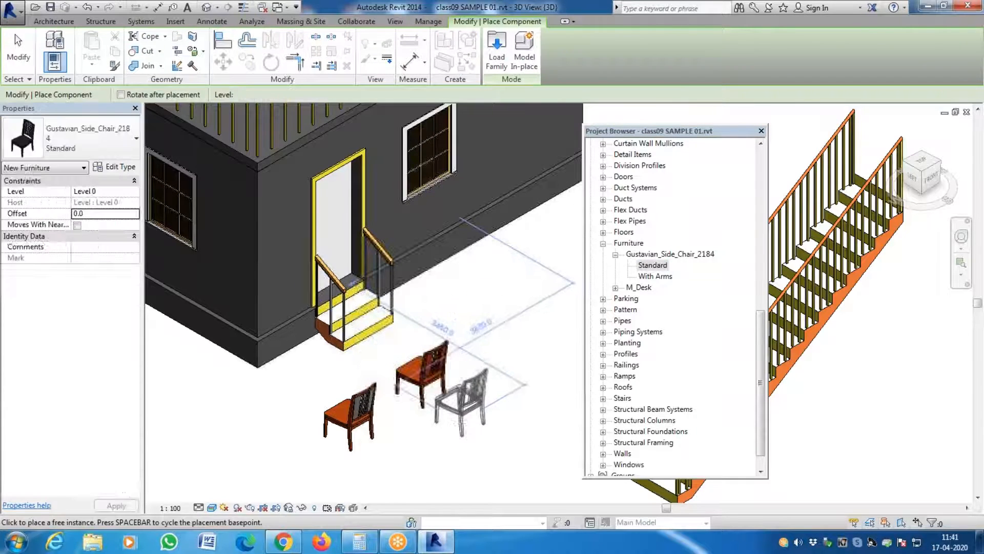
key(Escape)
- Set the Seat Material of the With Arms chair type to Wood - Teak and apply the change
click(353, 411)
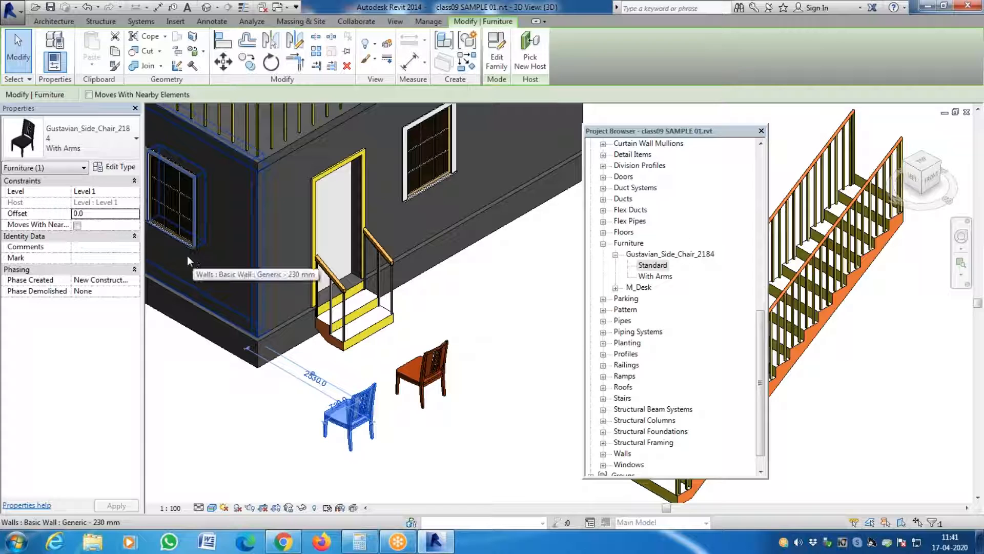
click(119, 166)
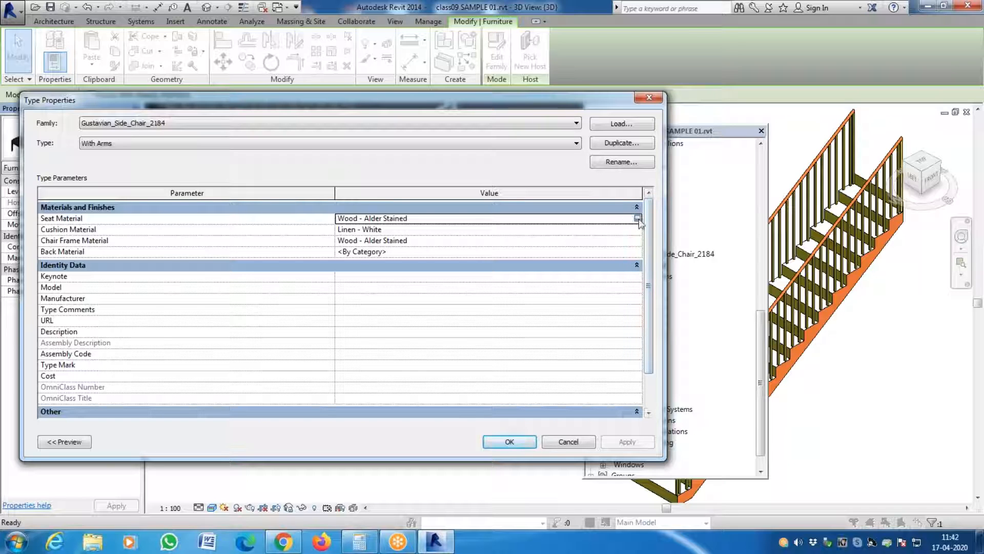
click(638, 218)
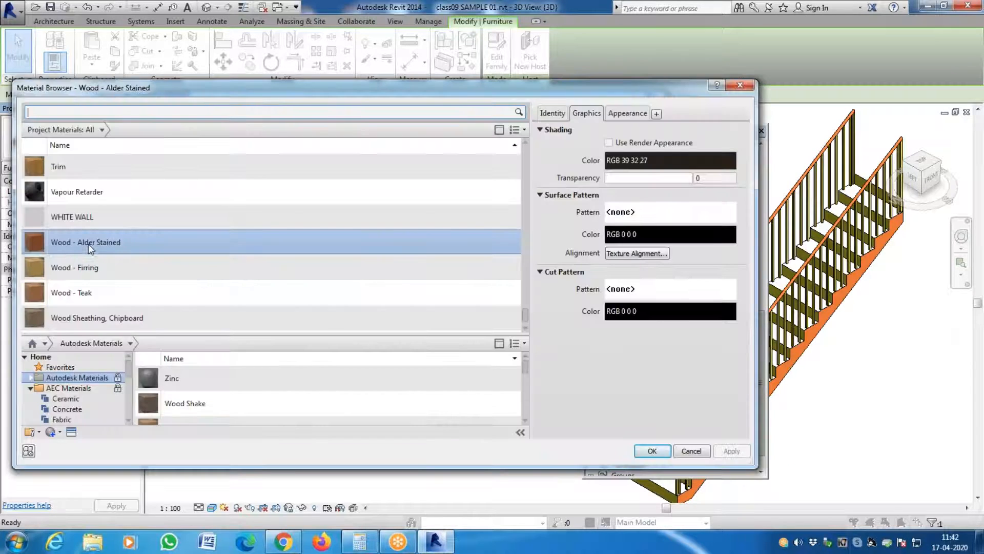
click(90, 294)
click(664, 453)
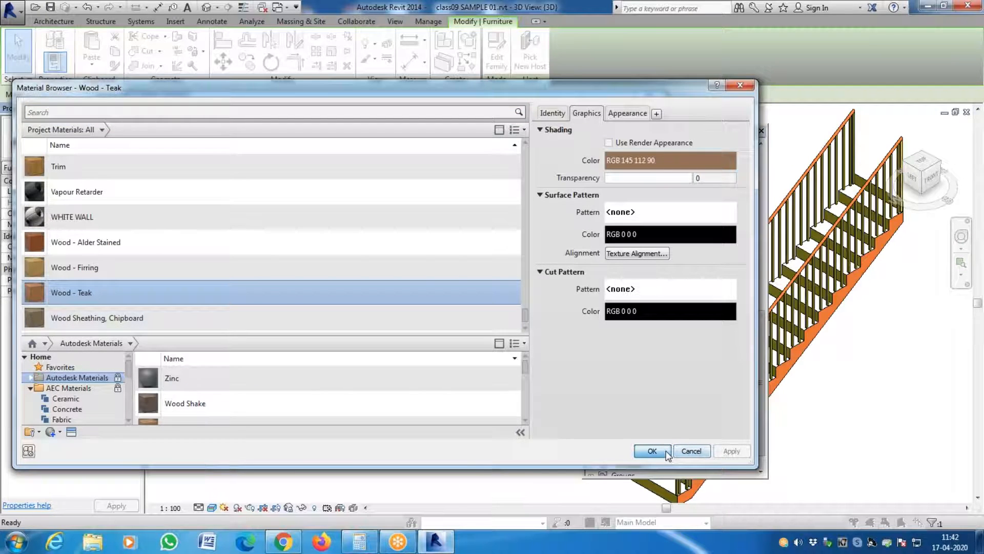
click(630, 442)
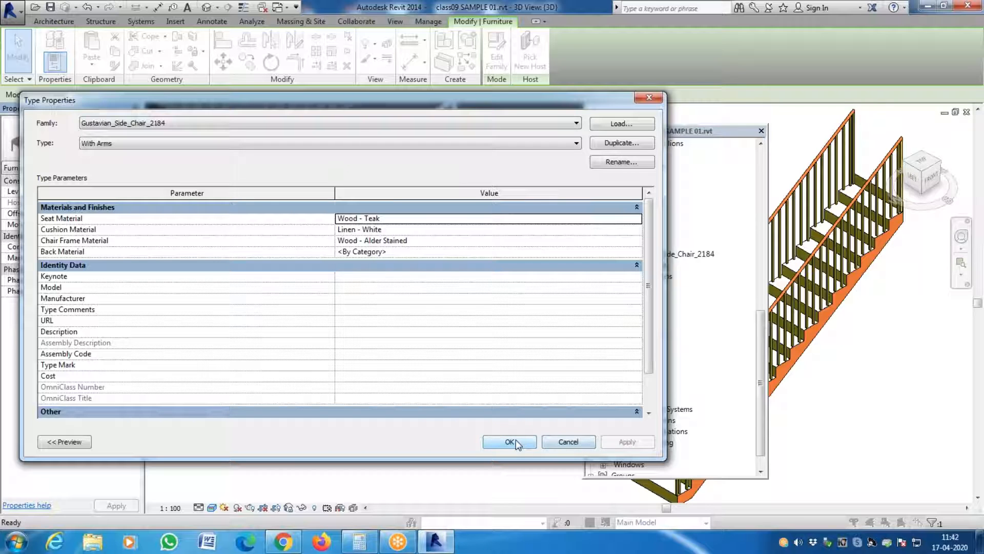
- Add the Linen - Beige fabric from the AEC Materials library to the project materials while editing the chair's Cushion Material
click(636, 229)
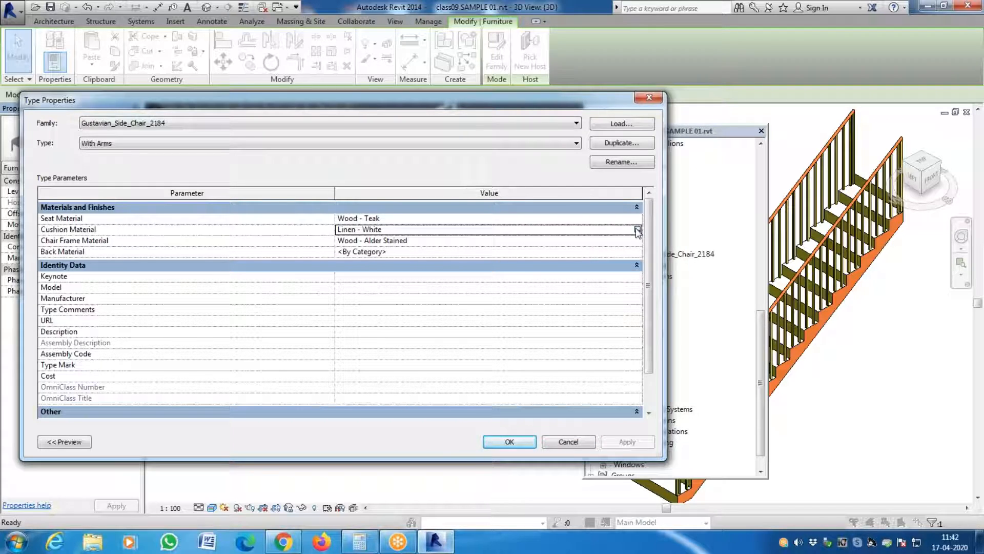
click(637, 229)
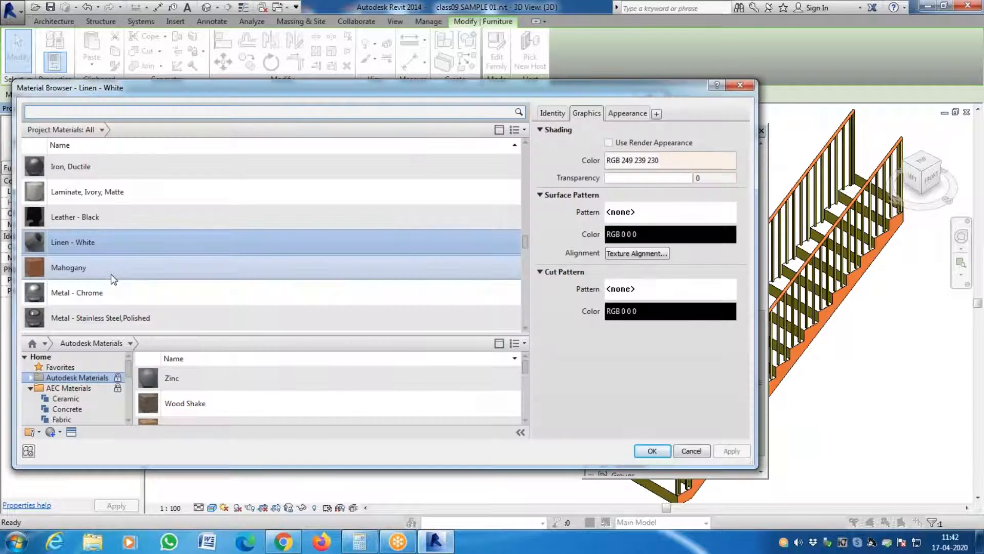
scroll(110, 274, down, 5)
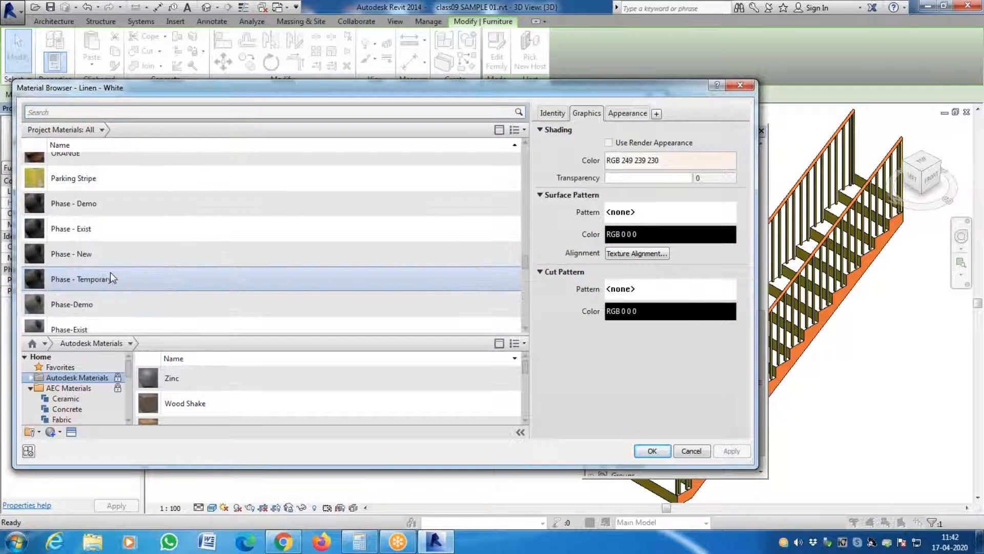
scroll(110, 273, up, 15)
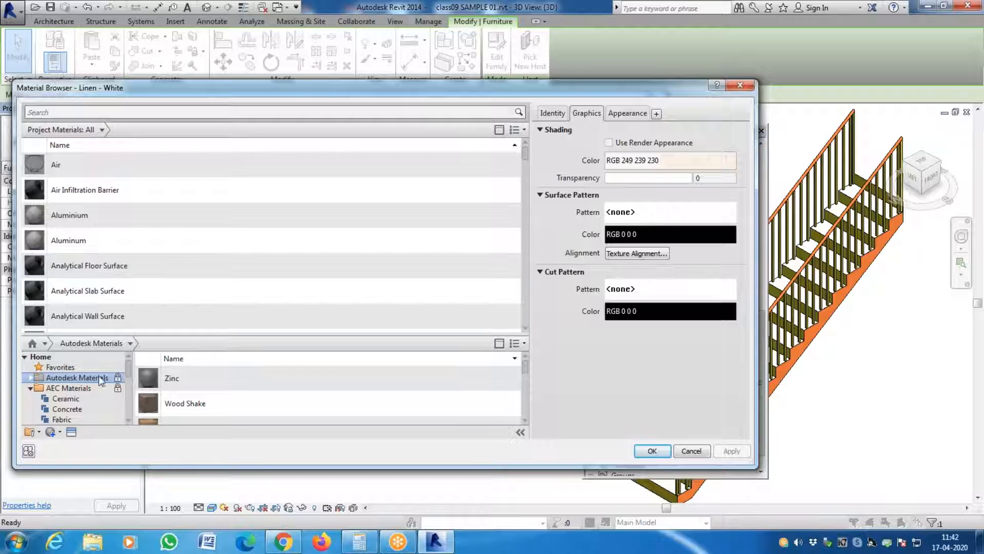
click(69, 421)
scroll(308, 391, down, 1)
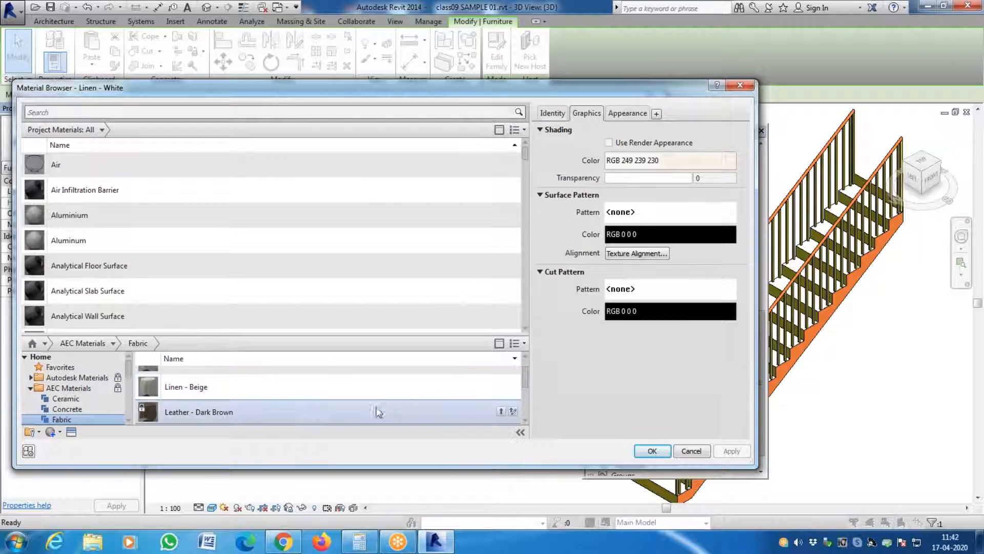
click(210, 390)
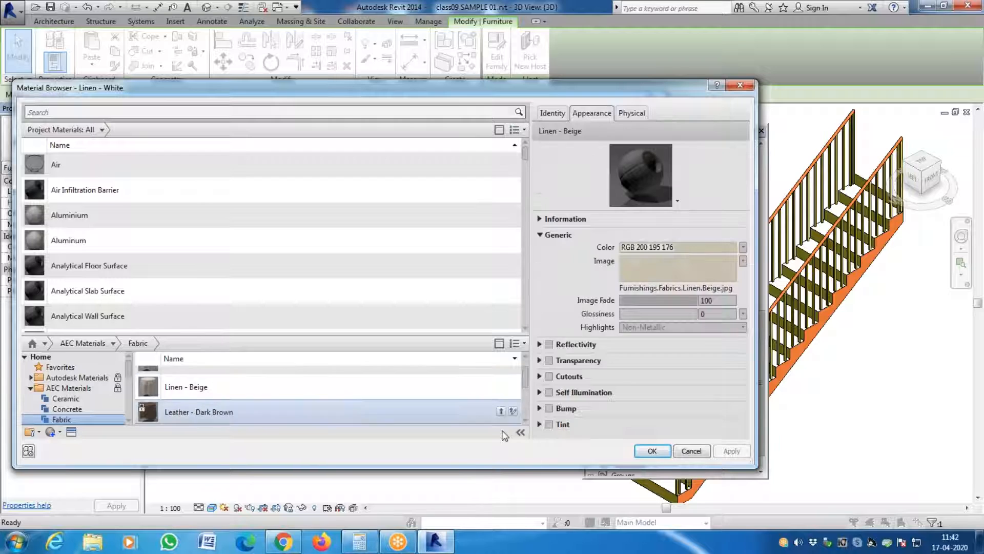
right_click(316, 391)
mouse_move(349, 423)
click(420, 423)
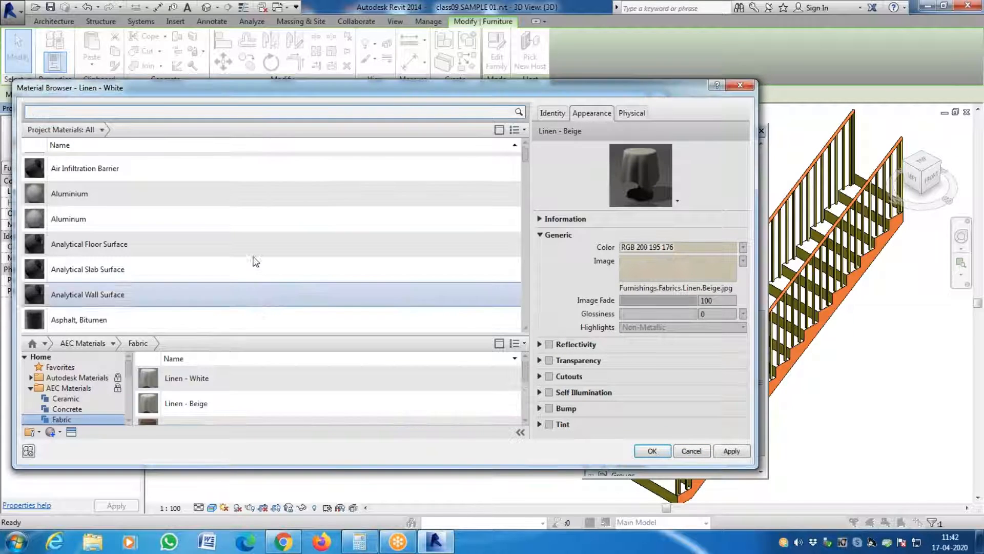
- Assign the Linen - Beige project material as the Cushion Material of the With Arms chair type
scroll(242, 245, down, 8)
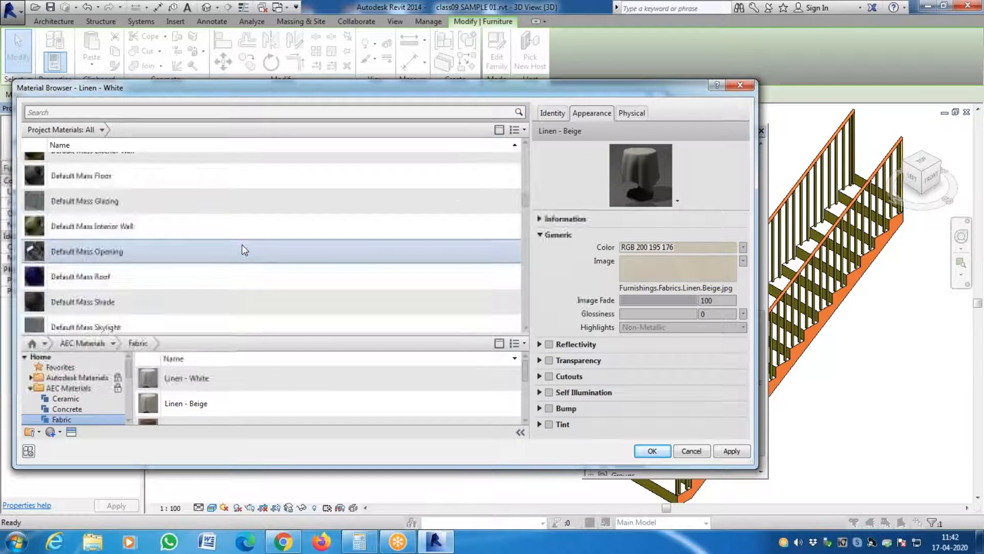
scroll(242, 244, down, 10)
scroll(239, 248, up, 20)
scroll(225, 233, down, 3)
scroll(225, 232, up, 3)
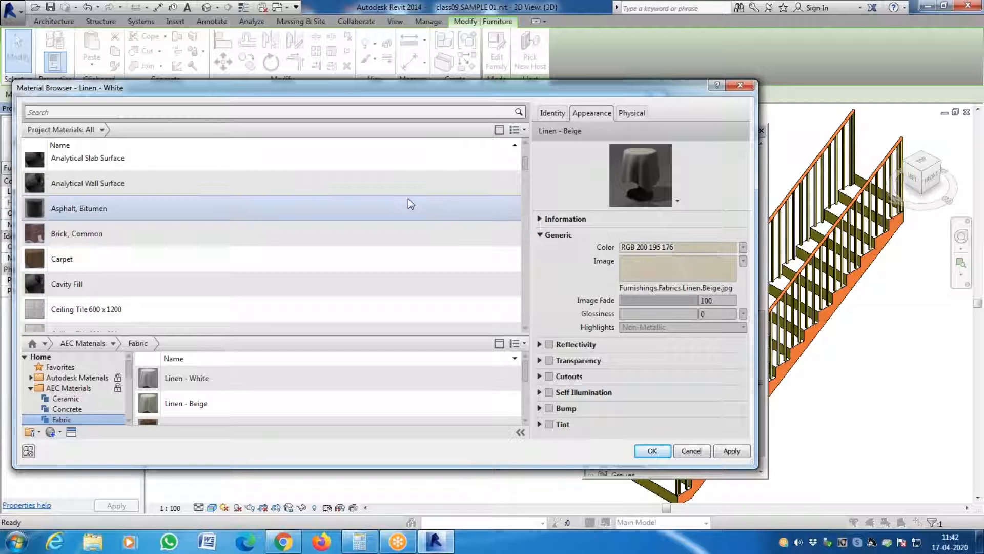
drag(525, 169, 520, 324)
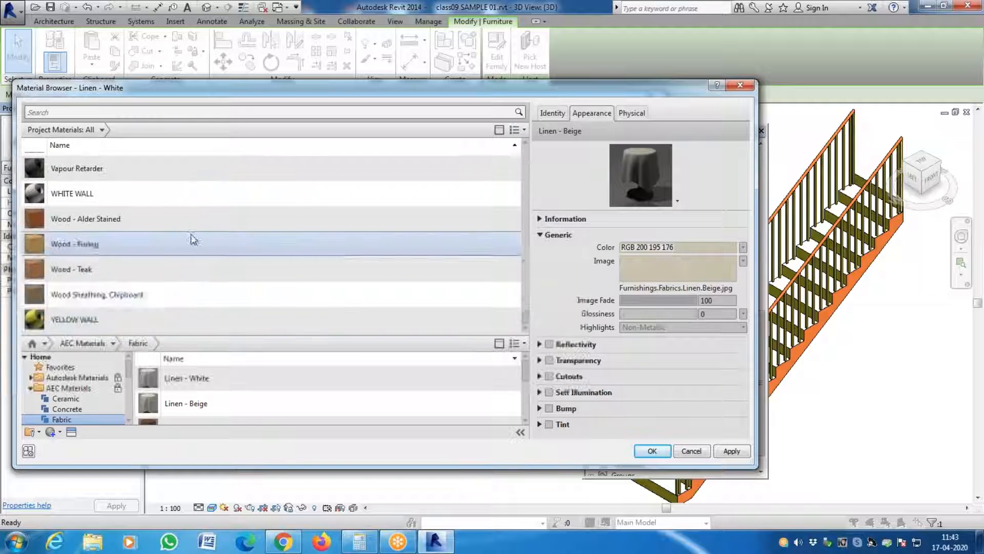
scroll(190, 235, up, 7)
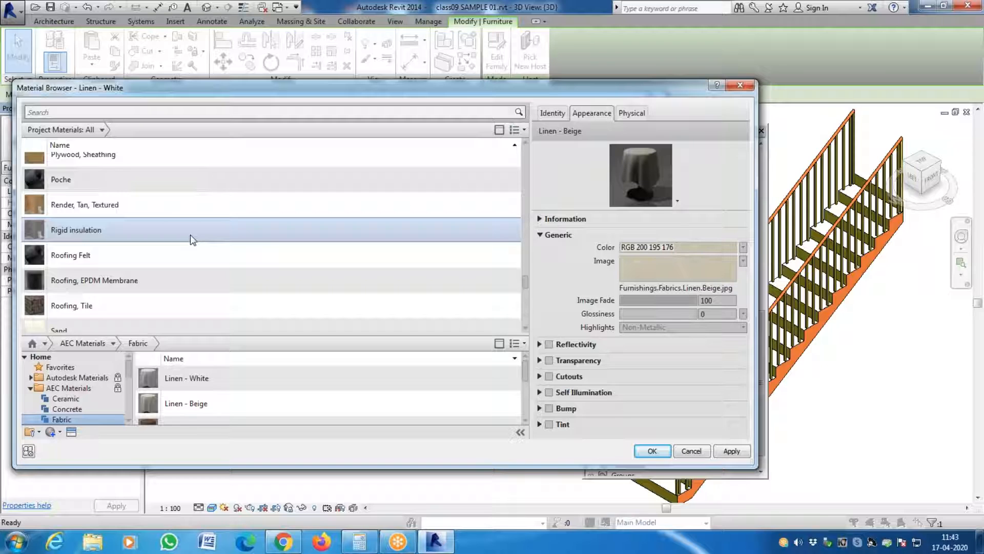
scroll(192, 239, up, 3)
scroll(189, 235, up, 3)
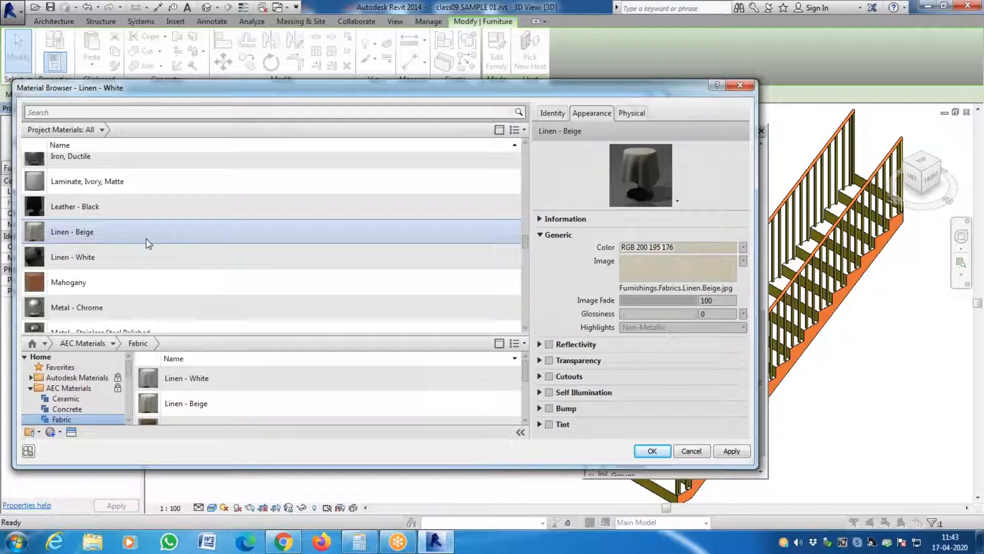
click(129, 239)
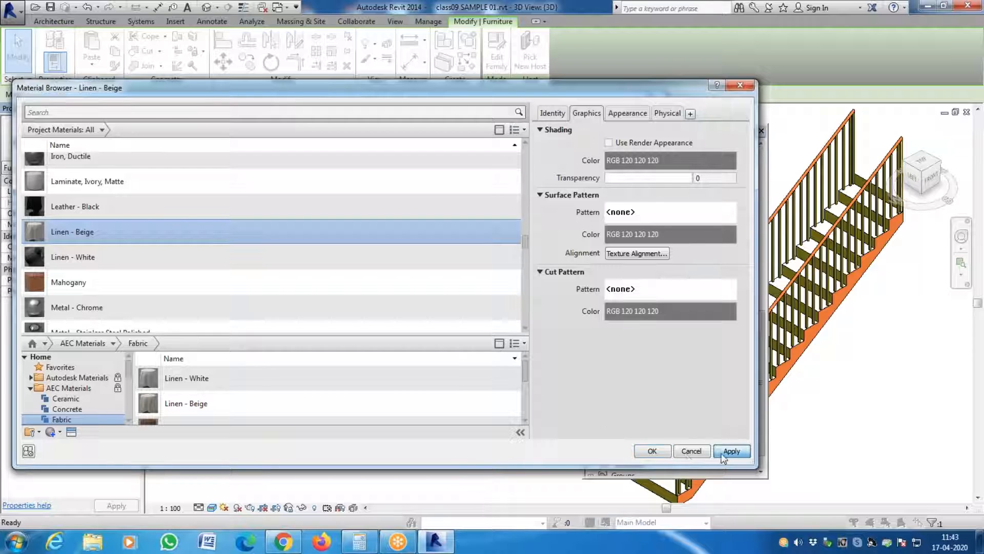
click(653, 451)
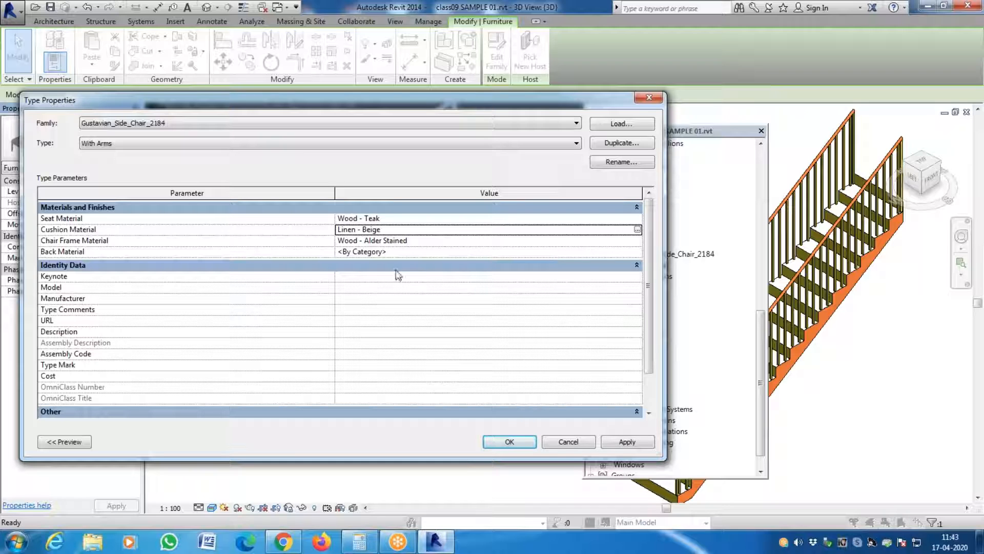
- Set the Back Material of the With Arms chair type to Wood - Alder Stained and confirm the type properties
click(636, 253)
click(637, 252)
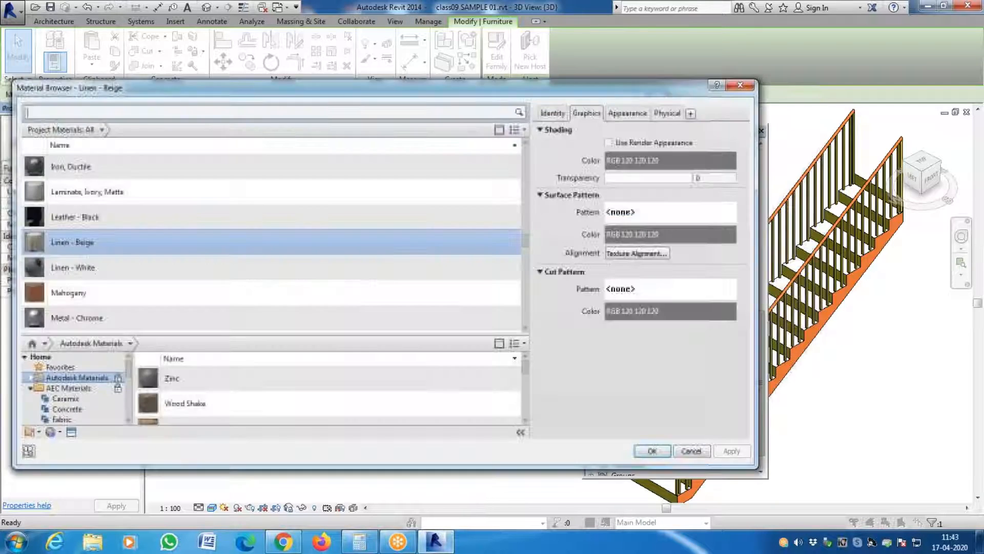
scroll(198, 242, down, 5)
scroll(198, 242, down, 10)
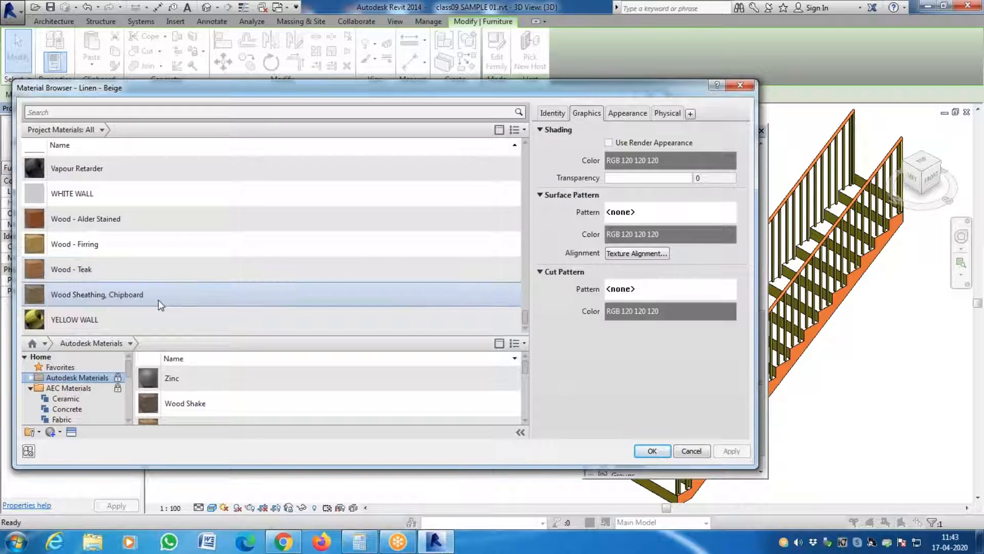
click(159, 219)
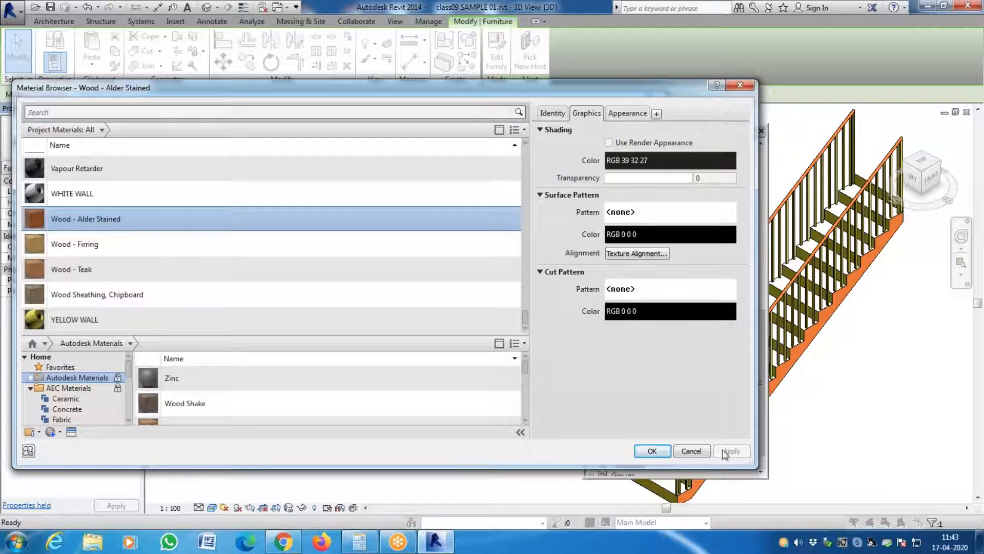
click(652, 452)
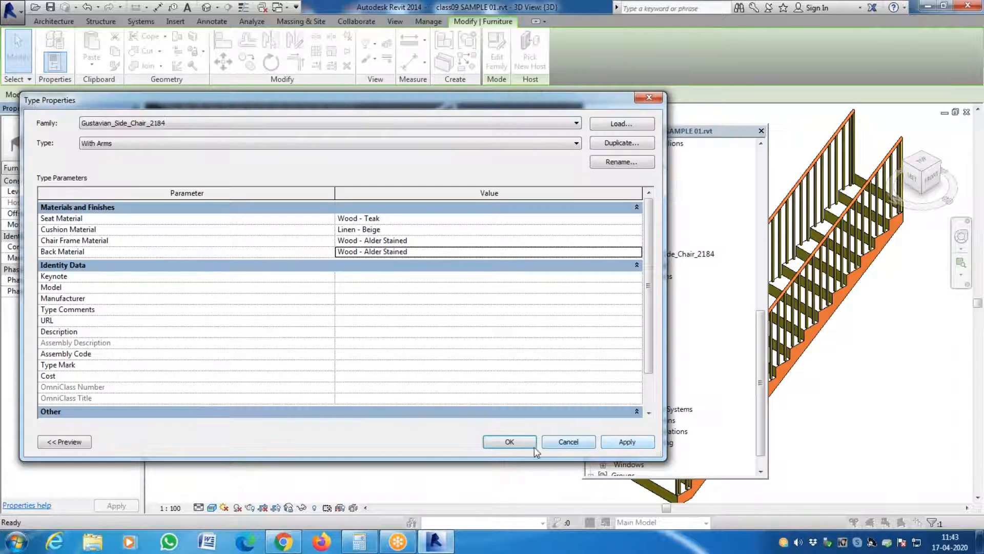
click(507, 442)
key(Escape)
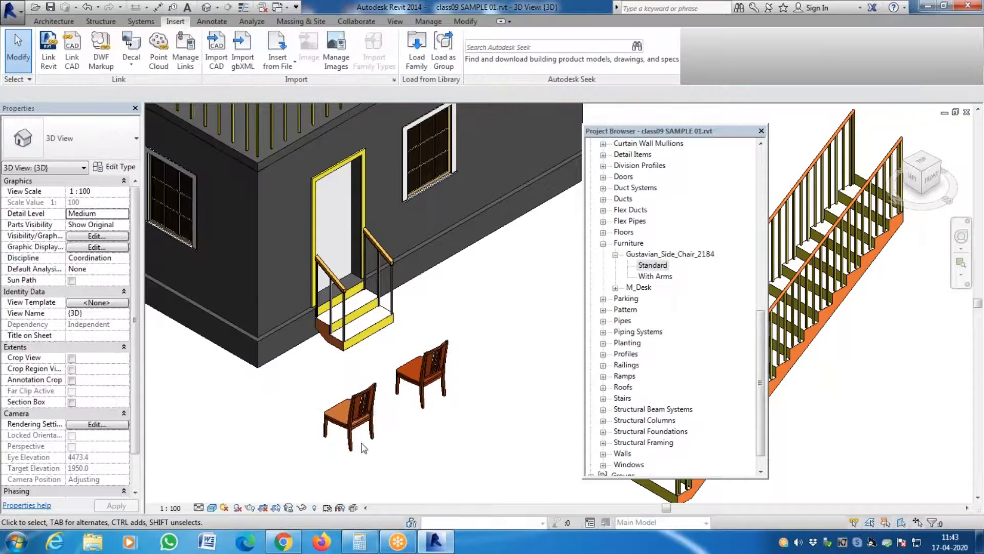
- Examine the seat and back finishes of the With Arms and Standard chairs up close in the 3D view
scroll(308, 426, up, 5)
scroll(274, 405, down, 3)
scroll(272, 392, up, 4)
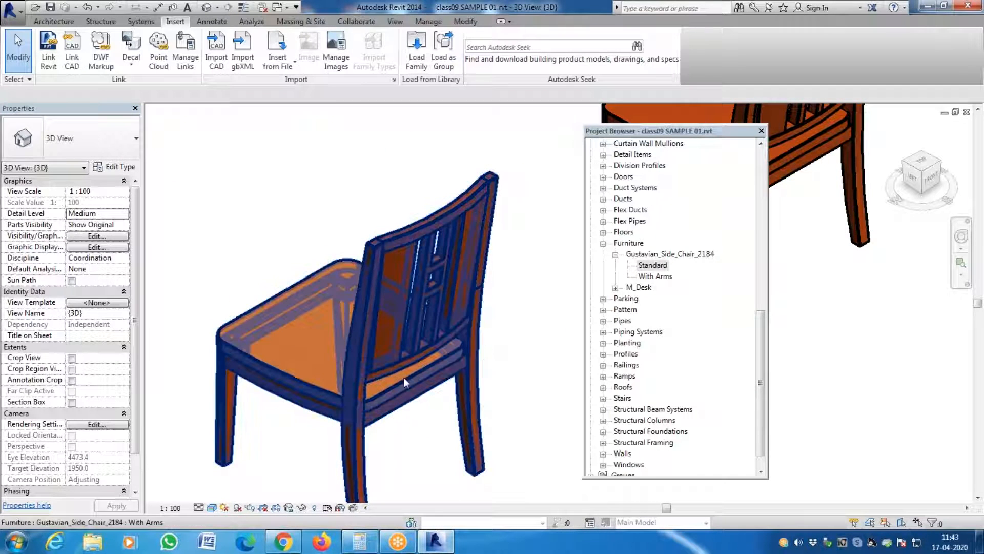
scroll(283, 325, down, 3)
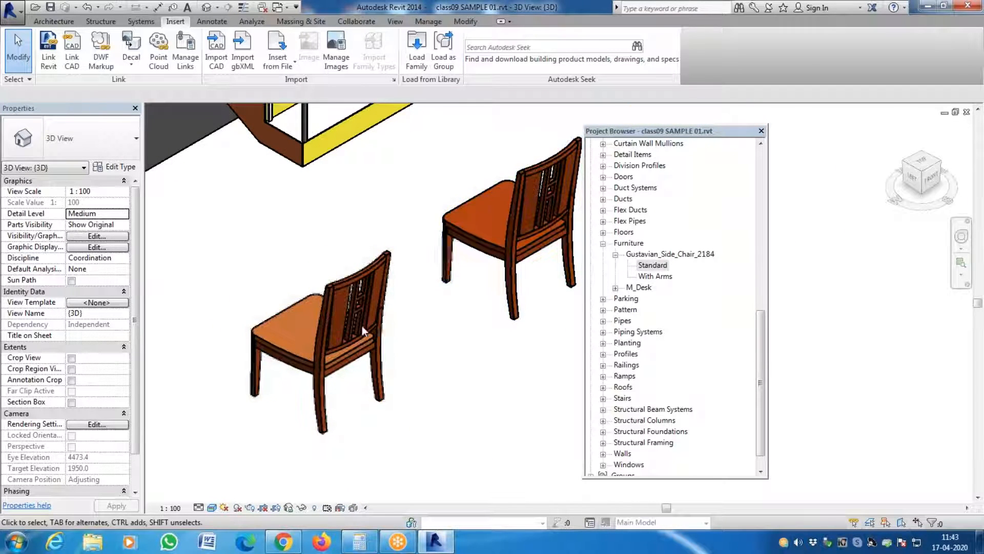
scroll(575, 277, down, 2)
scroll(515, 265, up, 6)
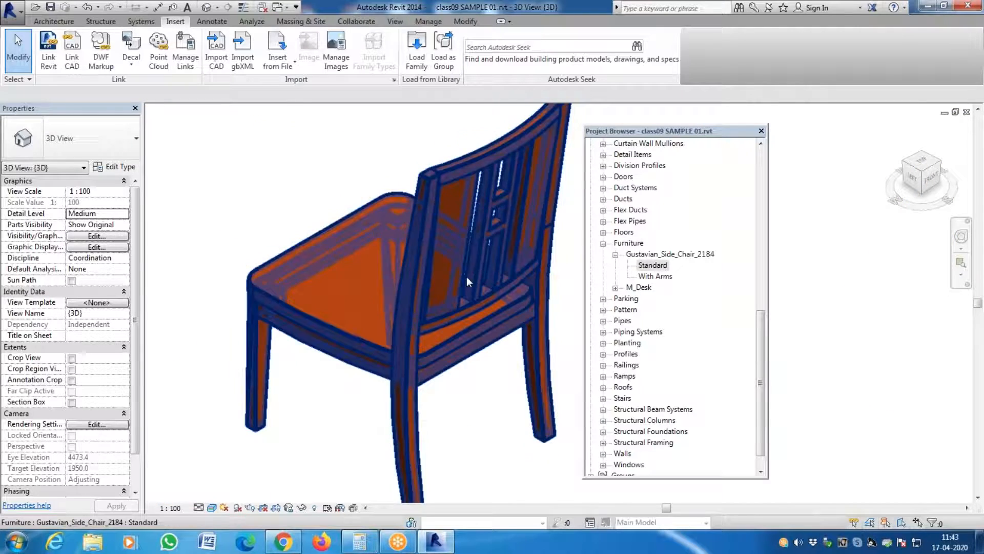
scroll(524, 295, down, 4)
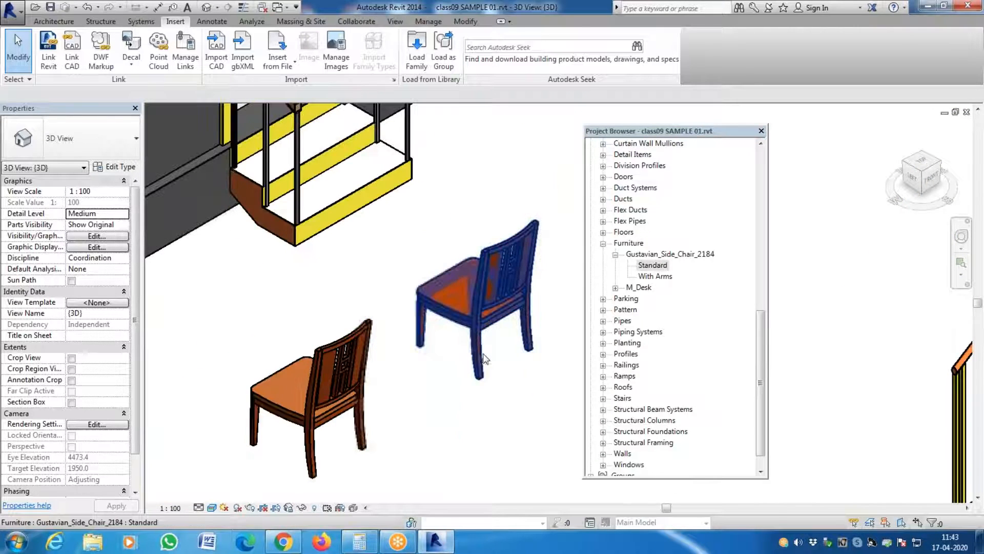
click(481, 359)
click(336, 392)
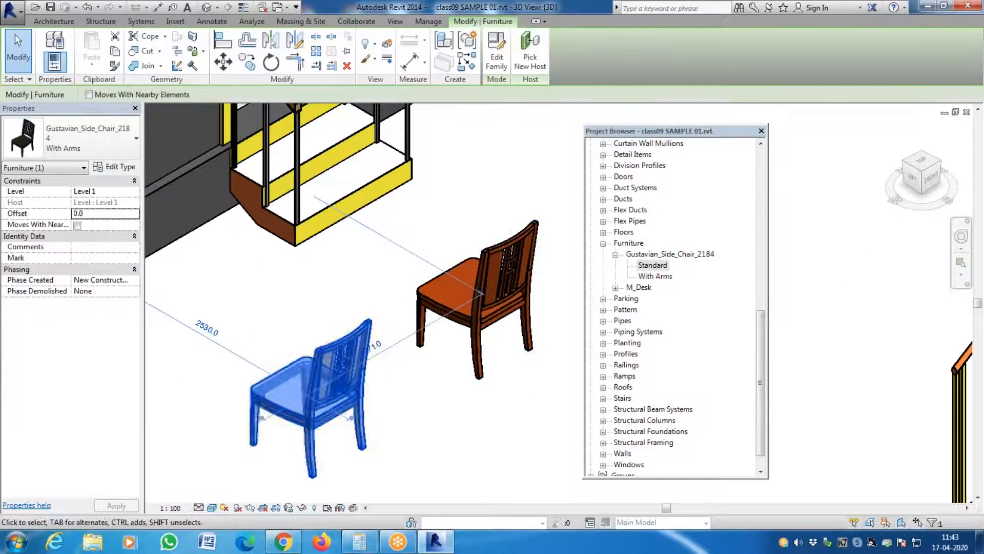
scroll(248, 468, up, 6)
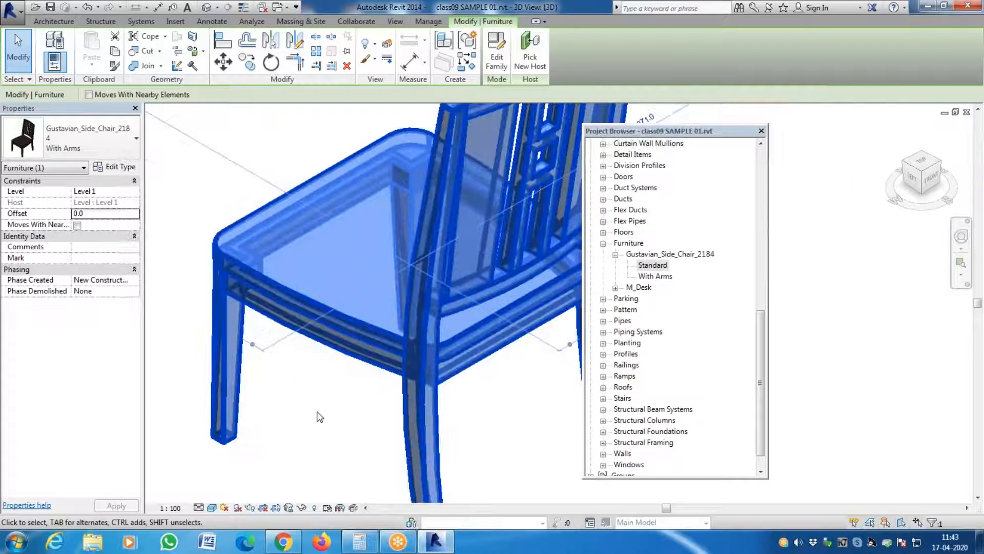
click(310, 383)
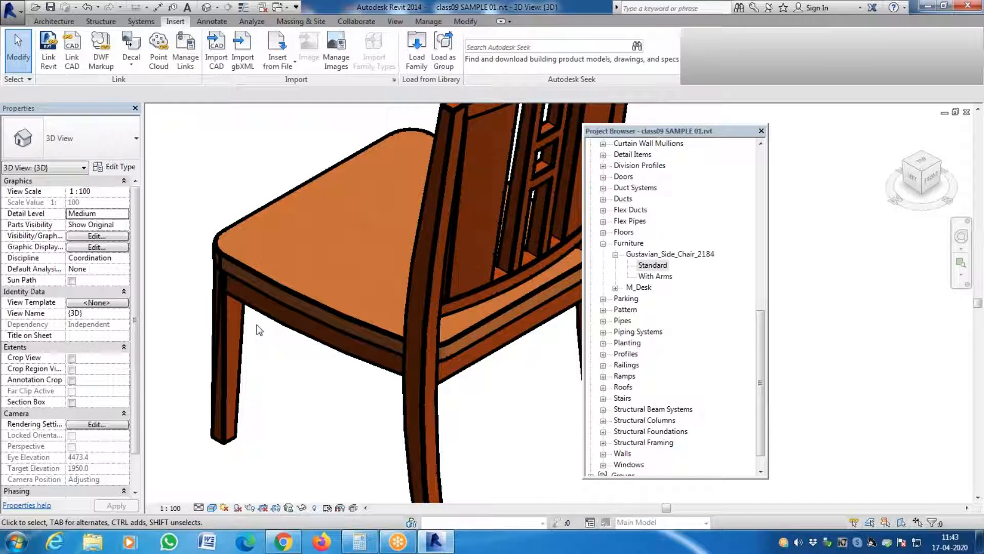
scroll(251, 322, down, 6)
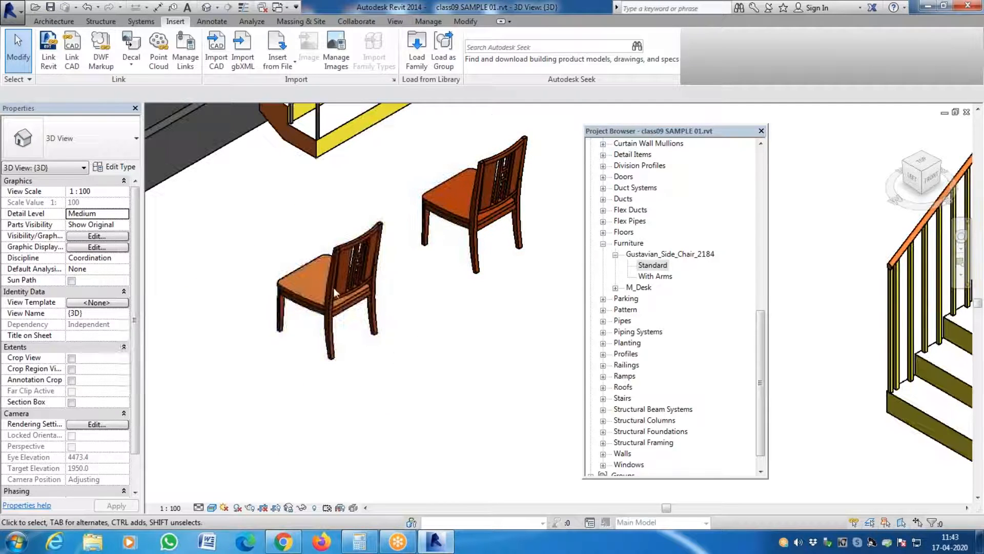
- Examine the two chairs from the opposite side of the building, looking across the roof railing
click(313, 279)
click(927, 157)
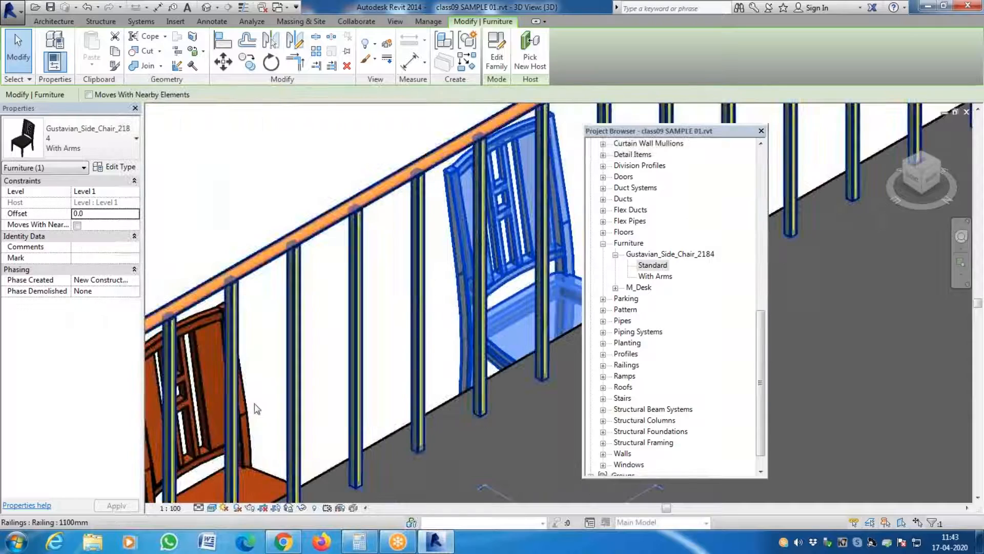
scroll(343, 214, down, 3)
scroll(346, 182, up, 3)
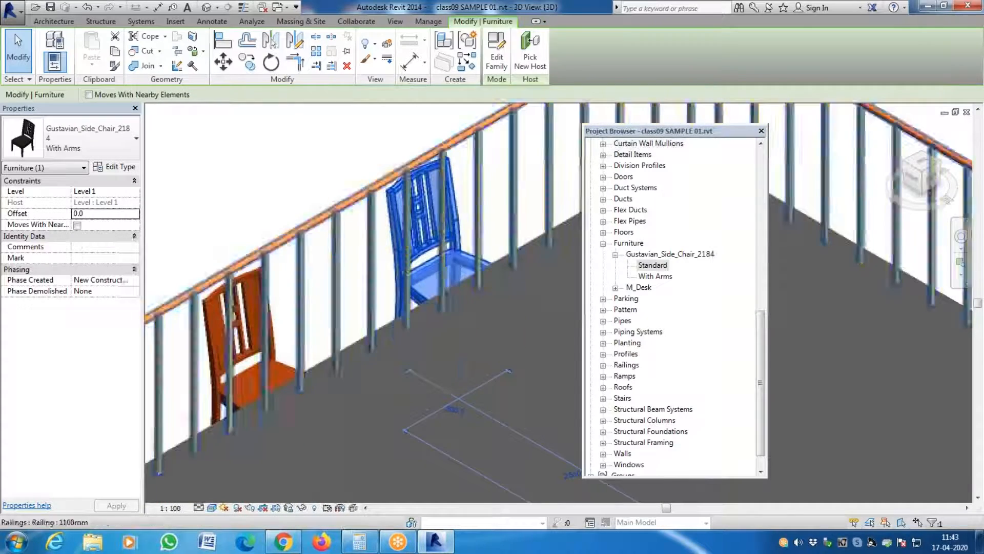
key(Escape)
scroll(432, 271, up, 3)
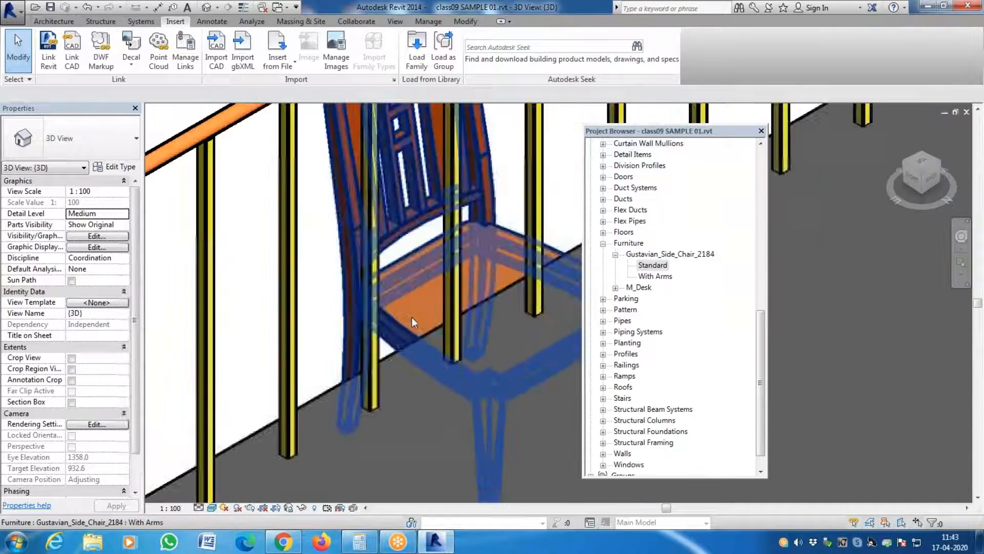
click(411, 322)
scroll(386, 249, down, 3)
scroll(386, 249, down, 3)
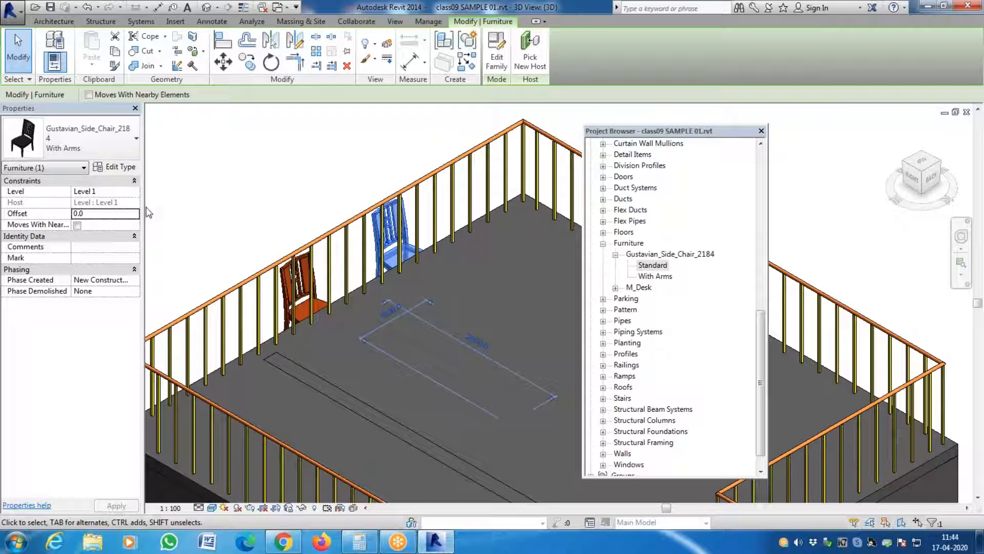
click(187, 216)
- Inspect the building from the rear, selecting the outside staircase that leads up to the roof
scroll(211, 220, down, 5)
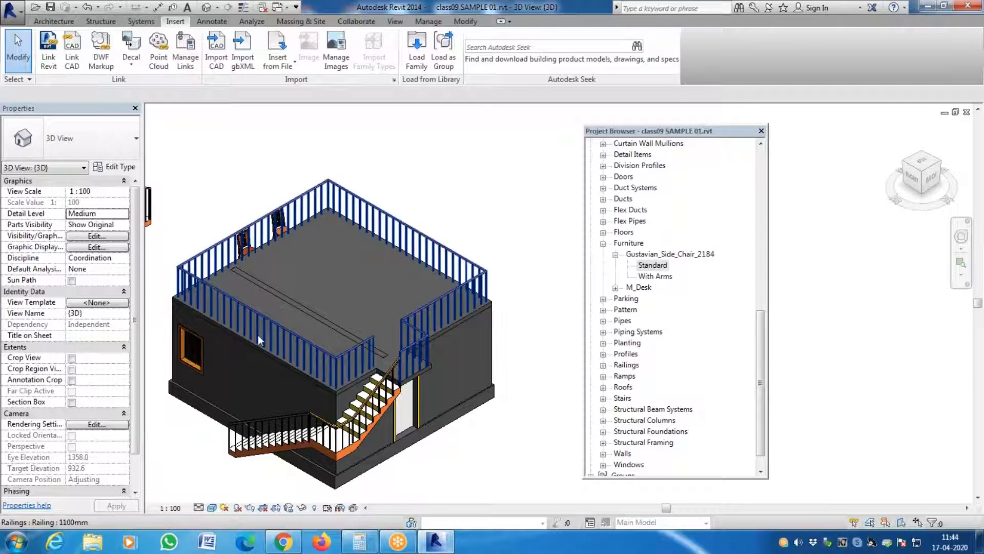
scroll(380, 435, up, 5)
scroll(377, 434, down, 5)
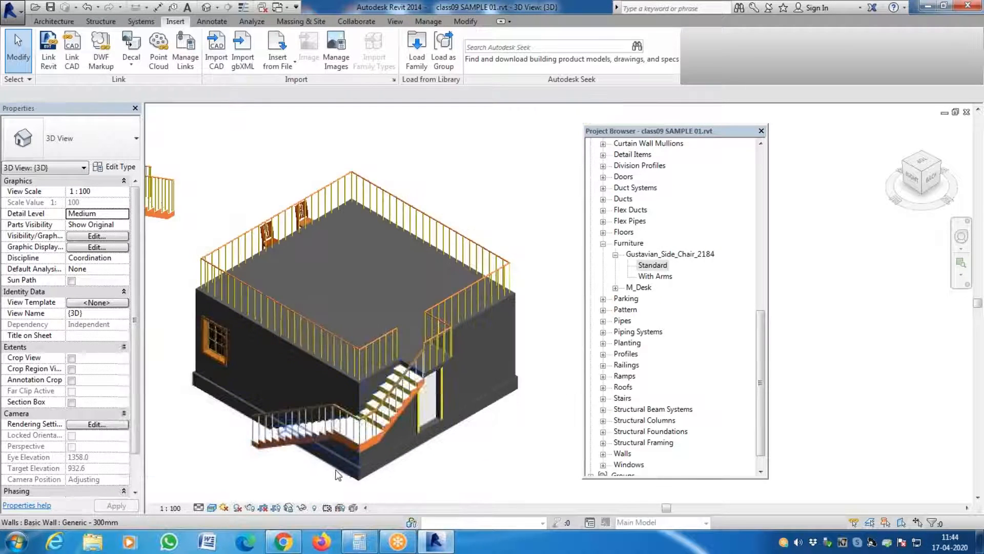
scroll(371, 432, up, 6)
click(374, 424)
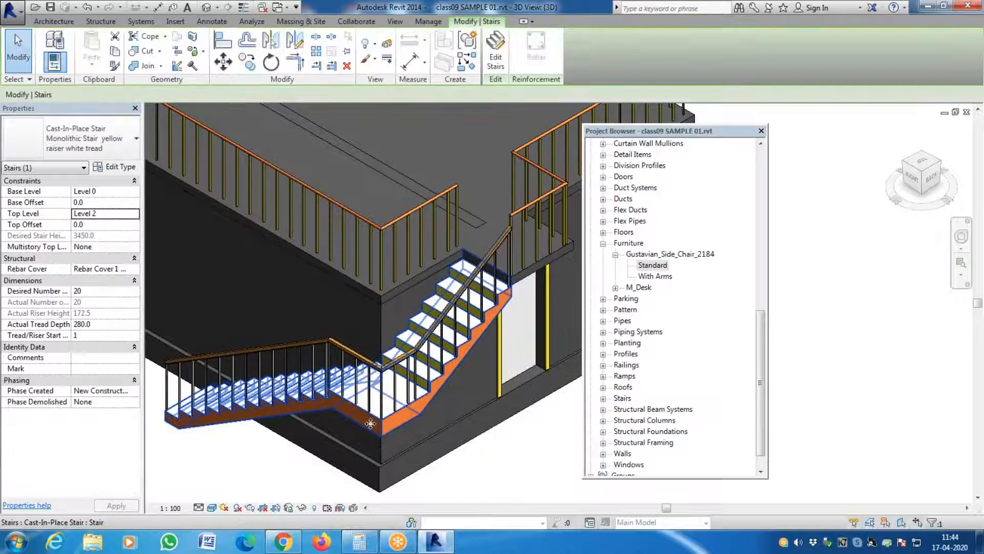
scroll(375, 424, down, 2)
scroll(389, 422, down, 2)
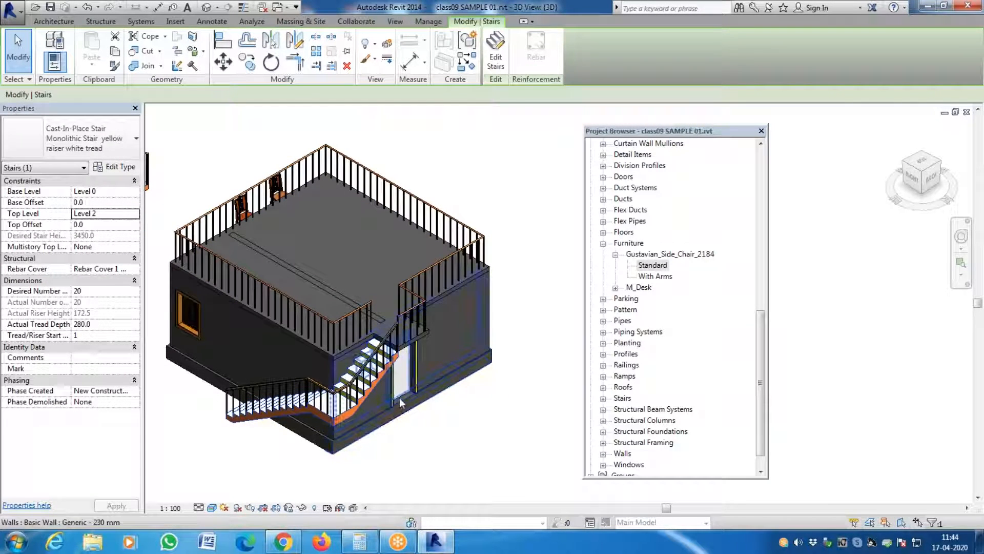
- Examine the building's outside staircase and roof railing, along with the separate railed stair standing apart from the building, in the 3D view
scroll(484, 343, down, 3)
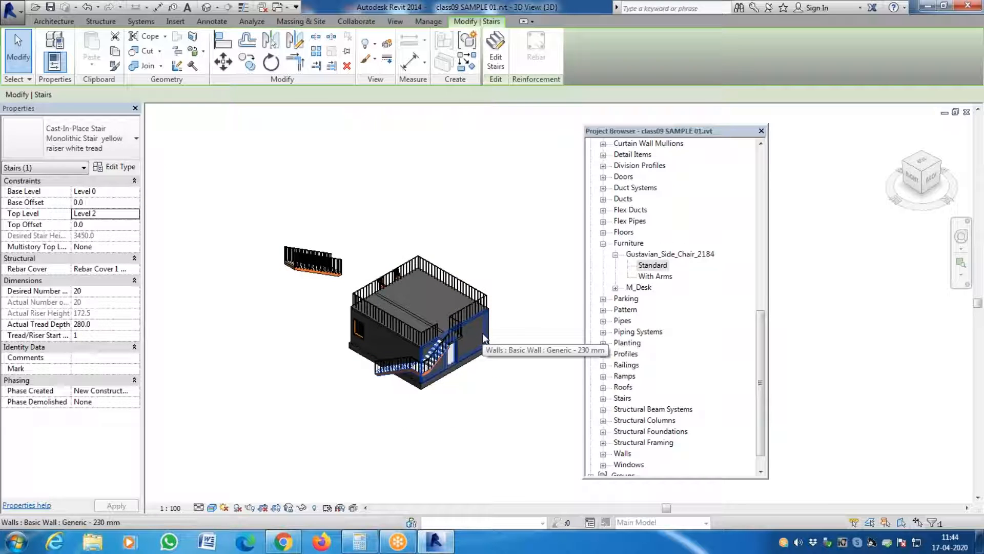
scroll(385, 347, up, 5)
scroll(440, 411, up, 1)
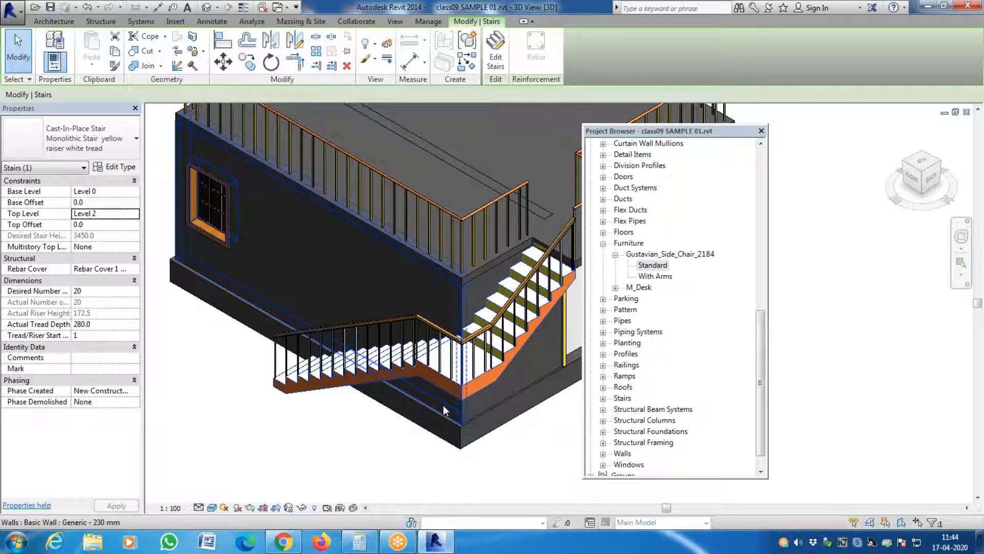
scroll(443, 405, down, 2)
scroll(443, 405, down, 1)
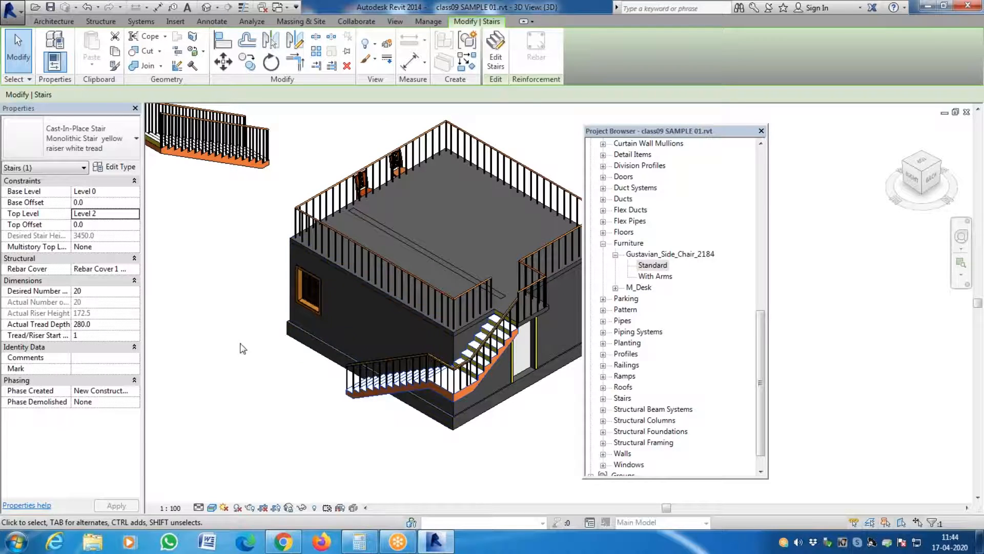
scroll(235, 352, down, 1)
scroll(234, 352, down, 1)
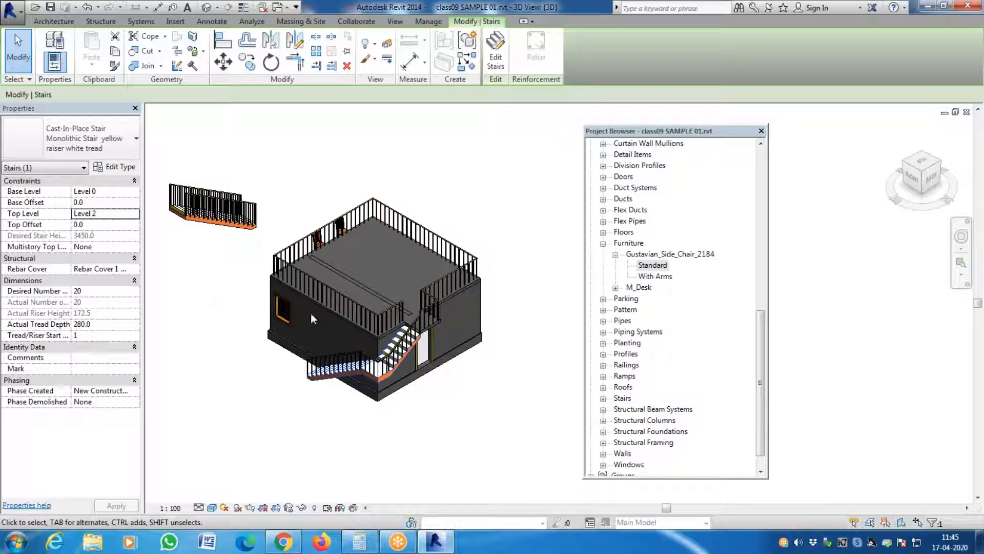
scroll(483, 358, up, 3)
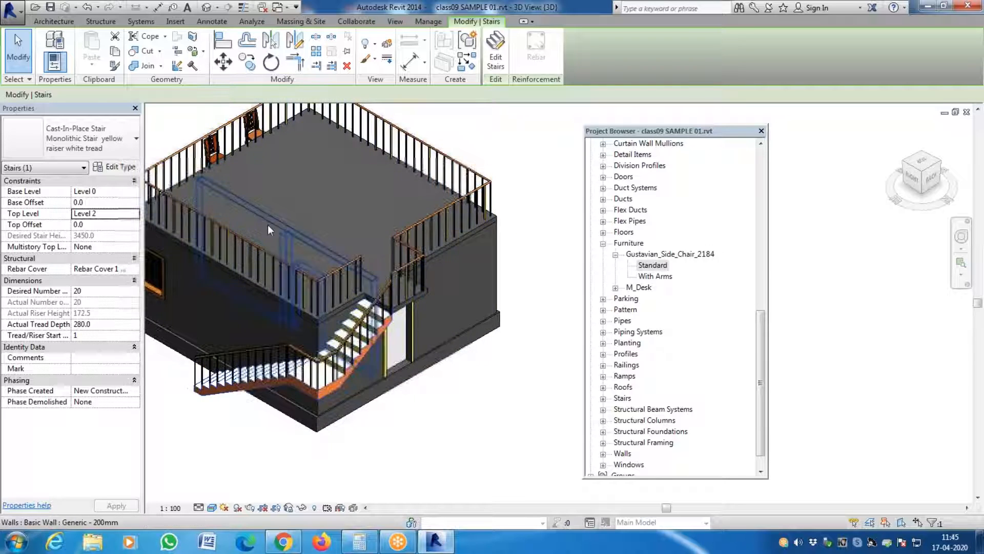
scroll(444, 390, down, 3)
scroll(185, 271, up, 5)
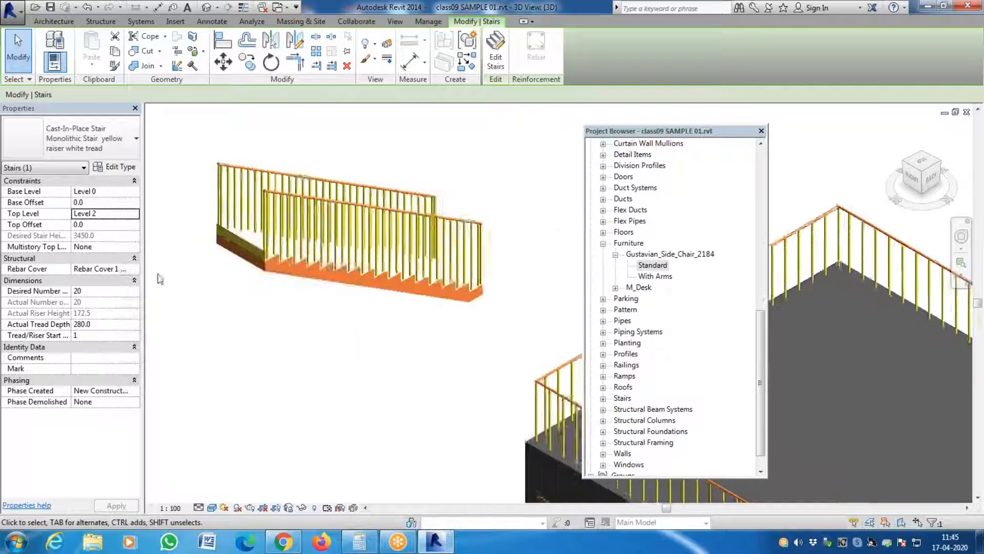